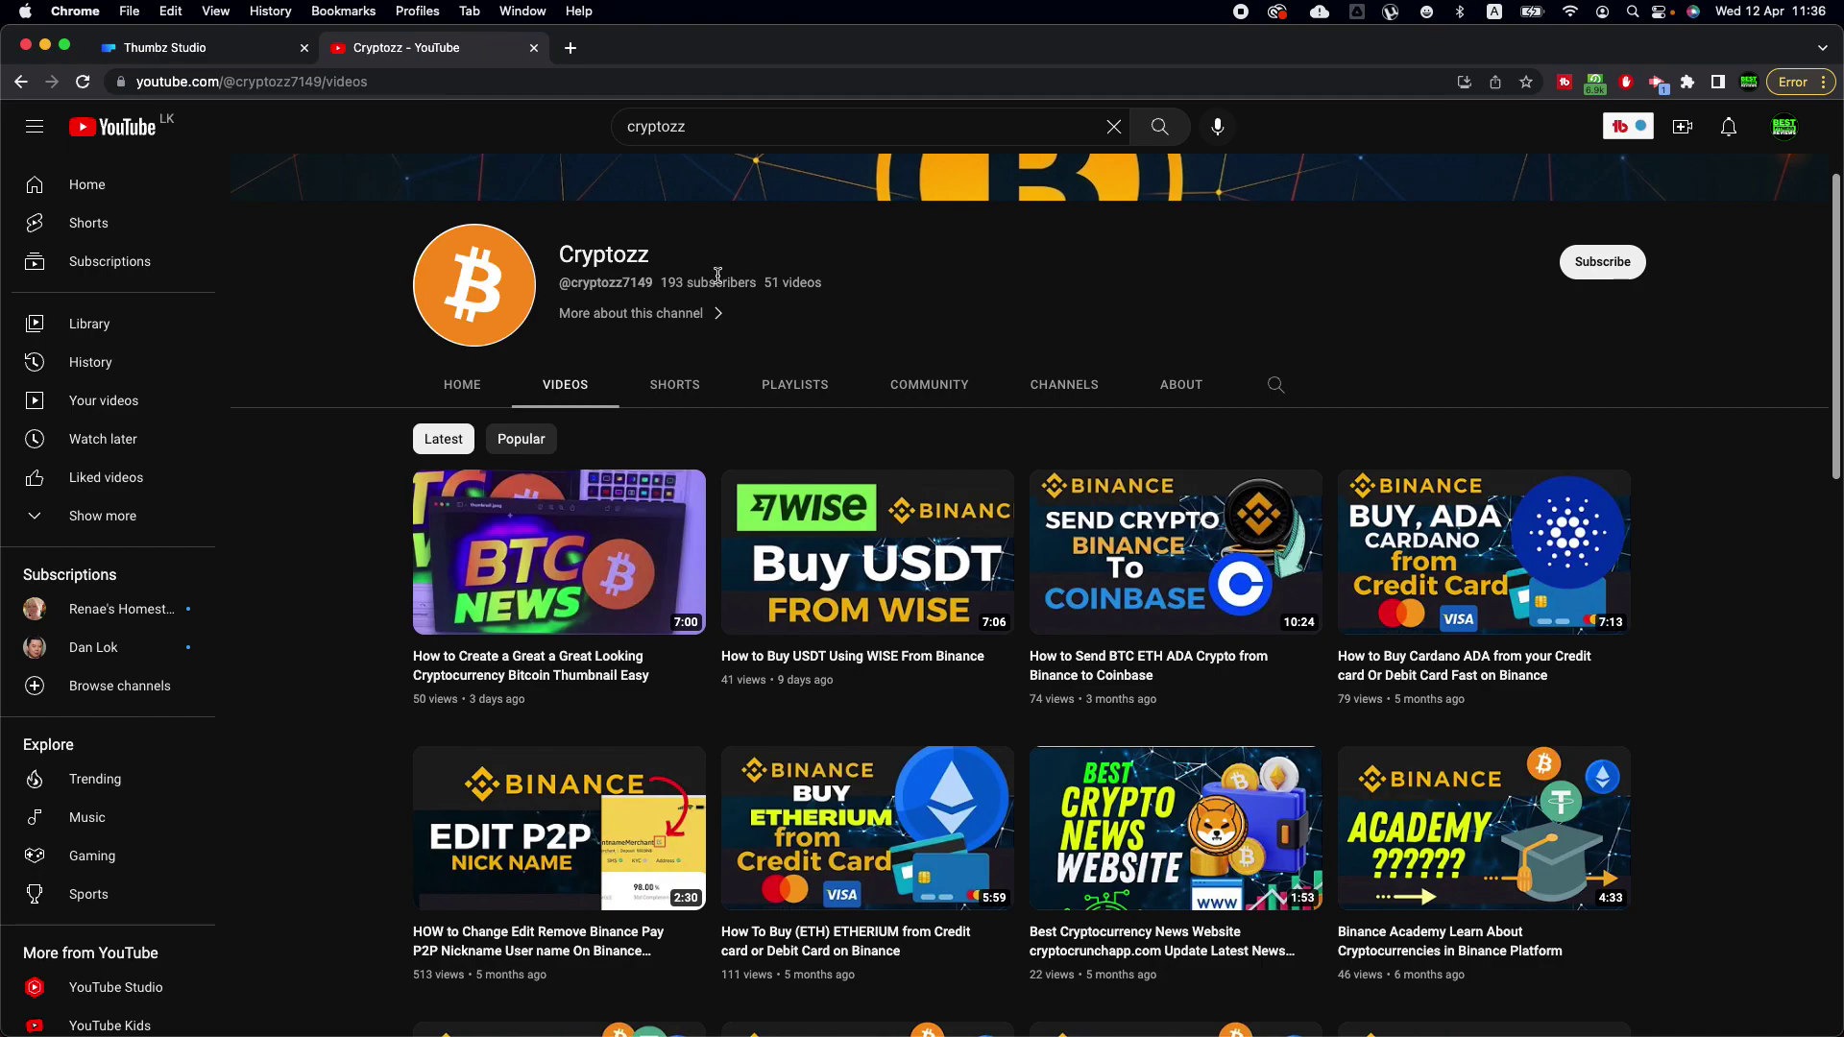
{"action": "scroll", "coordinate": [1650, 517], "scroll_direction": "down", "scroll_amount": 9}
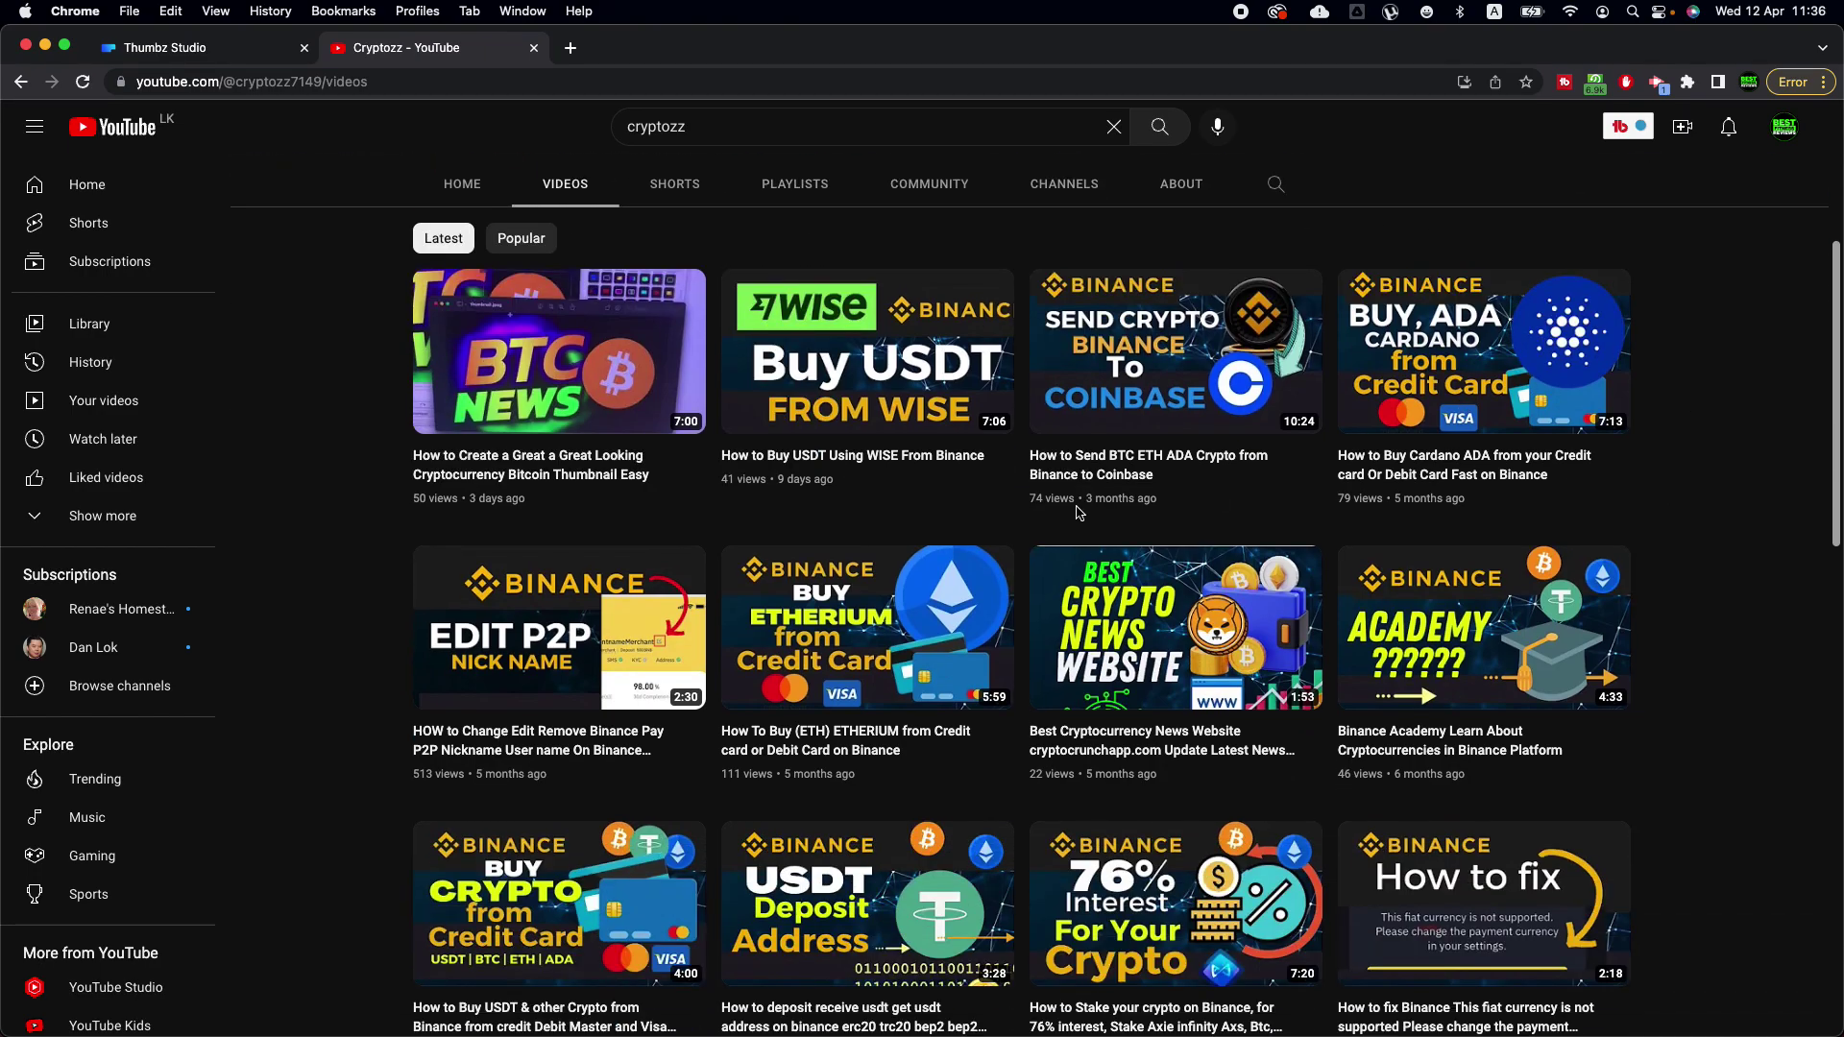
{"action": "scroll", "coordinate": [1268, 565], "scroll_direction": "up", "scroll_amount": 9}
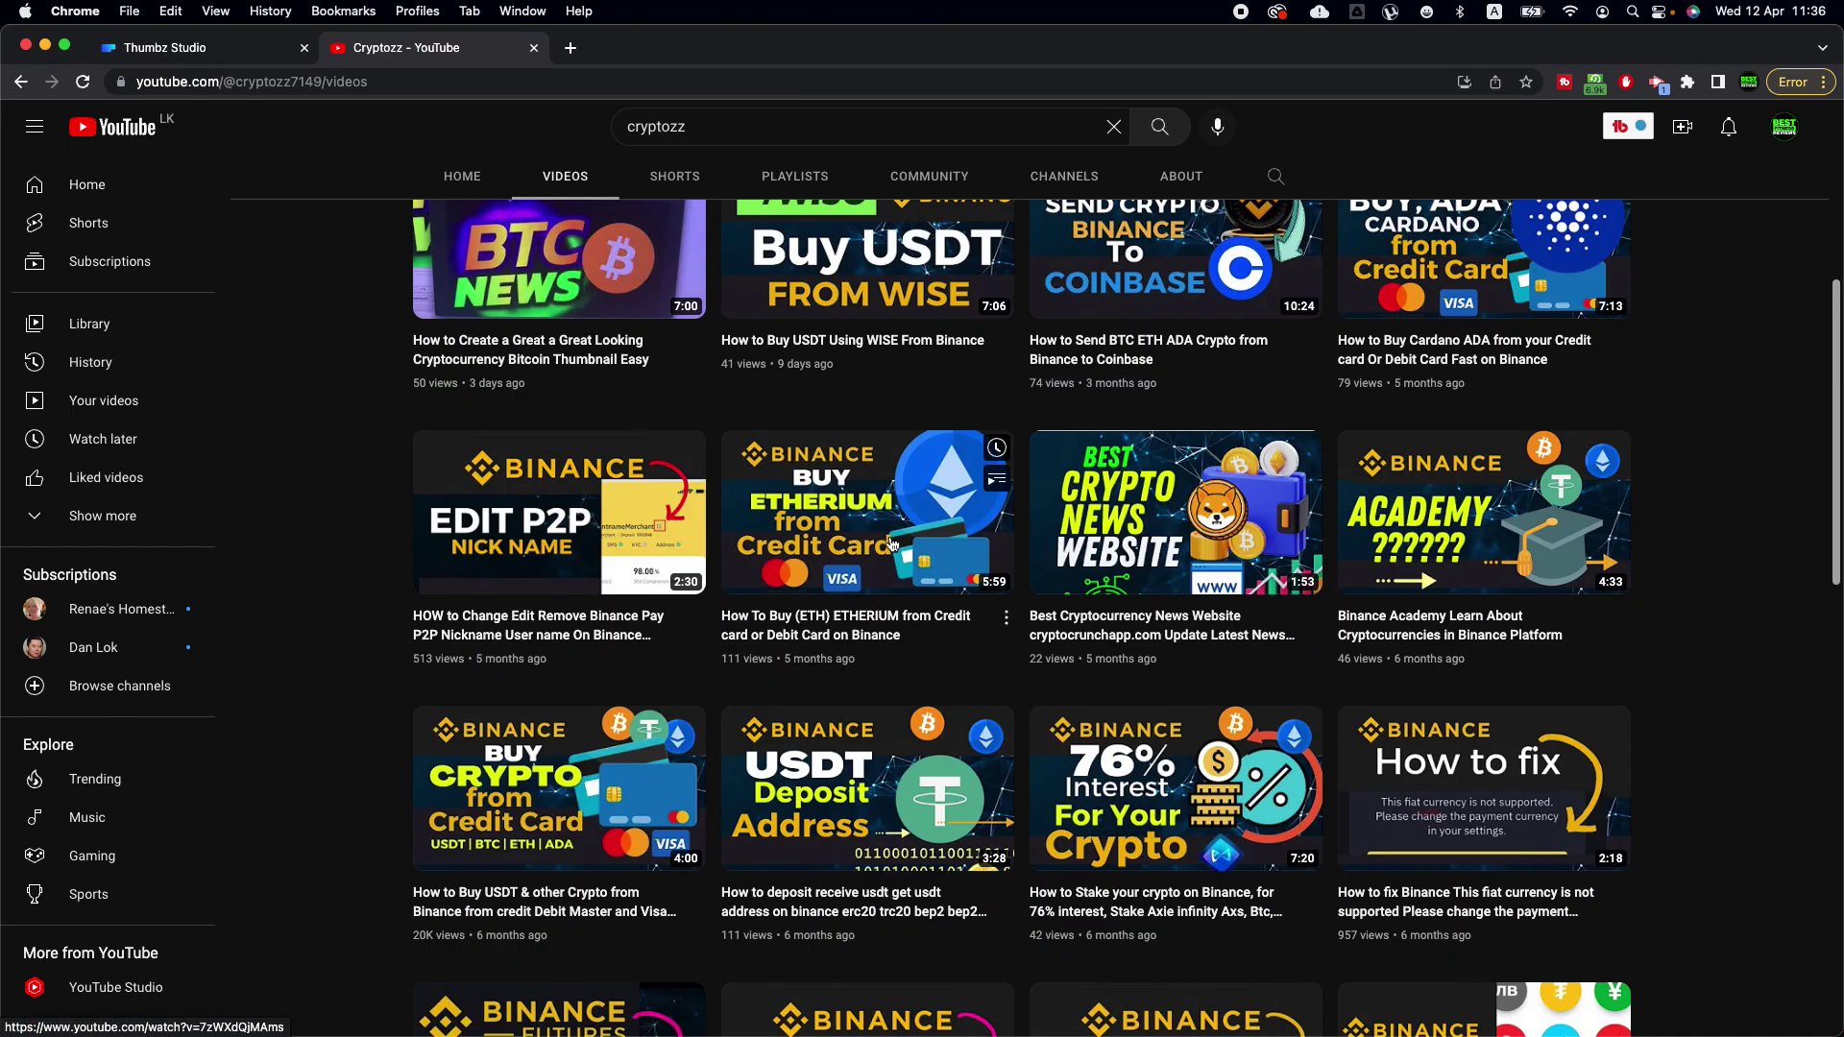
Switch to Thumbz Studio and sign in with the Google account, accepting the canvas reset
{"action": "left_click", "coordinate": [214, 56]}
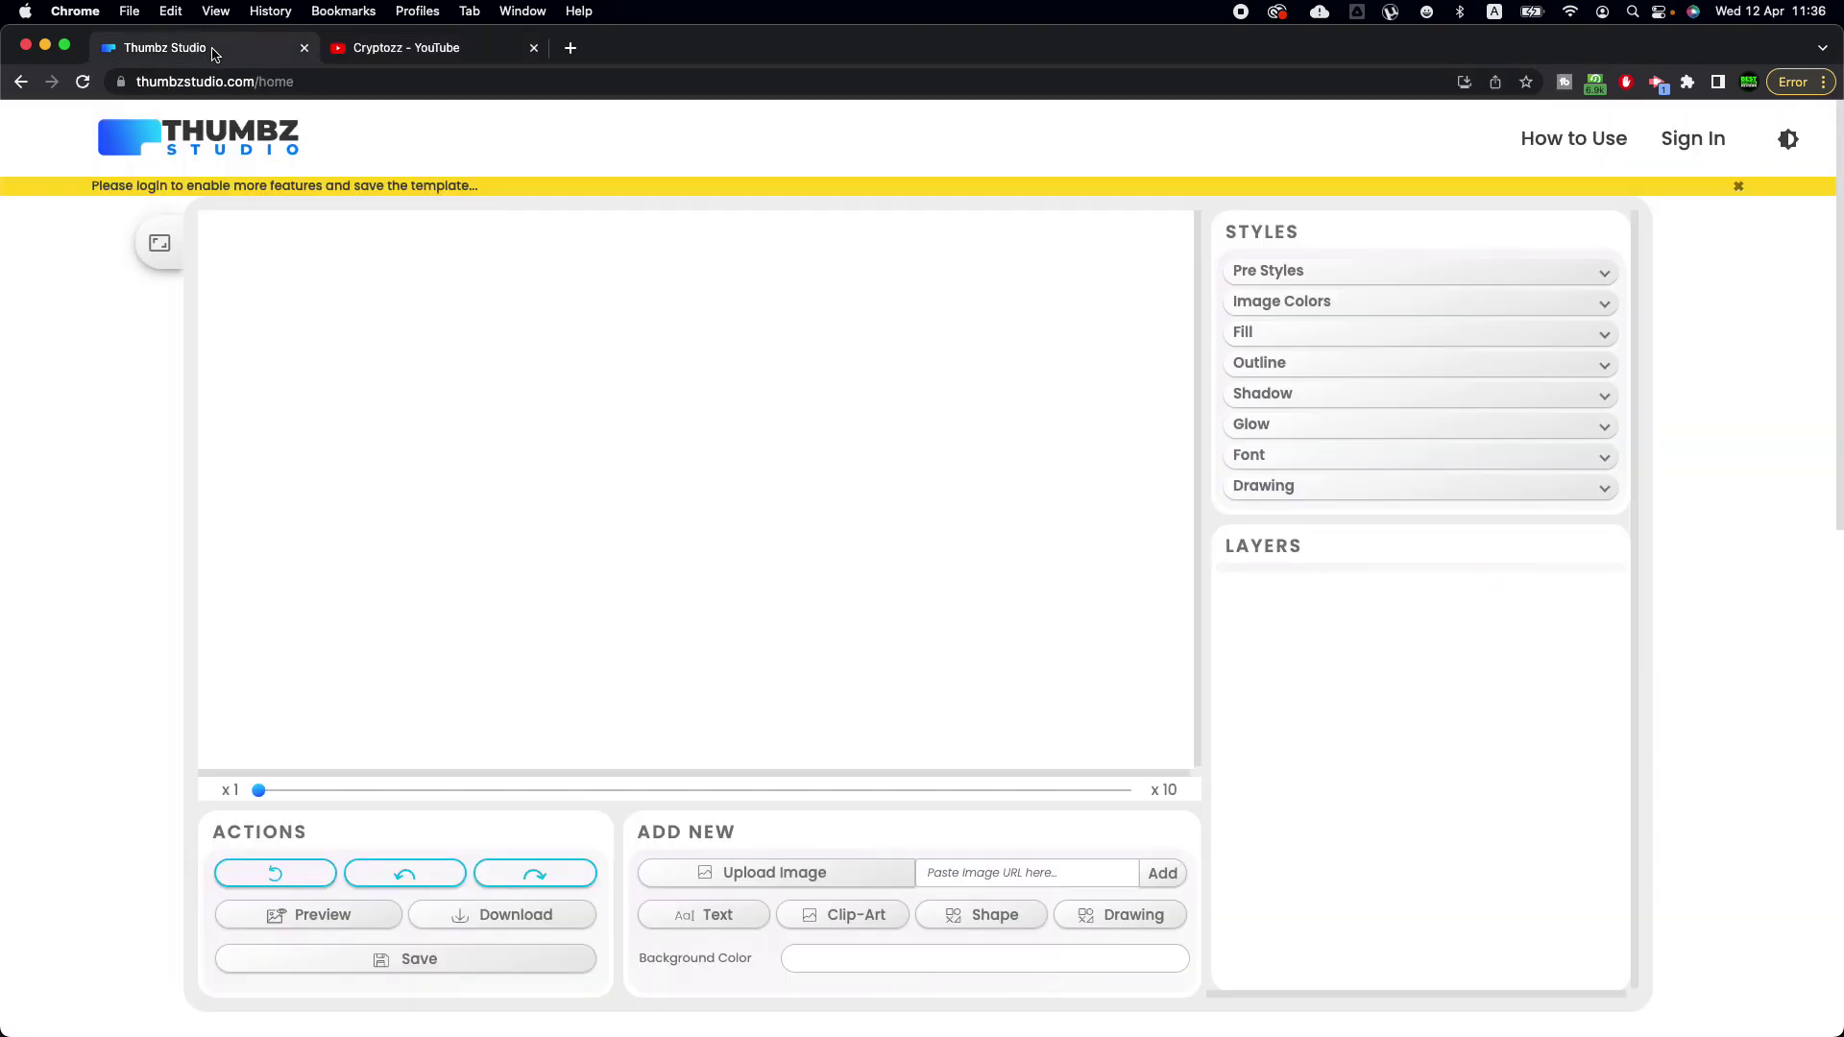
{"action": "left_click", "coordinate": [309, 82]}
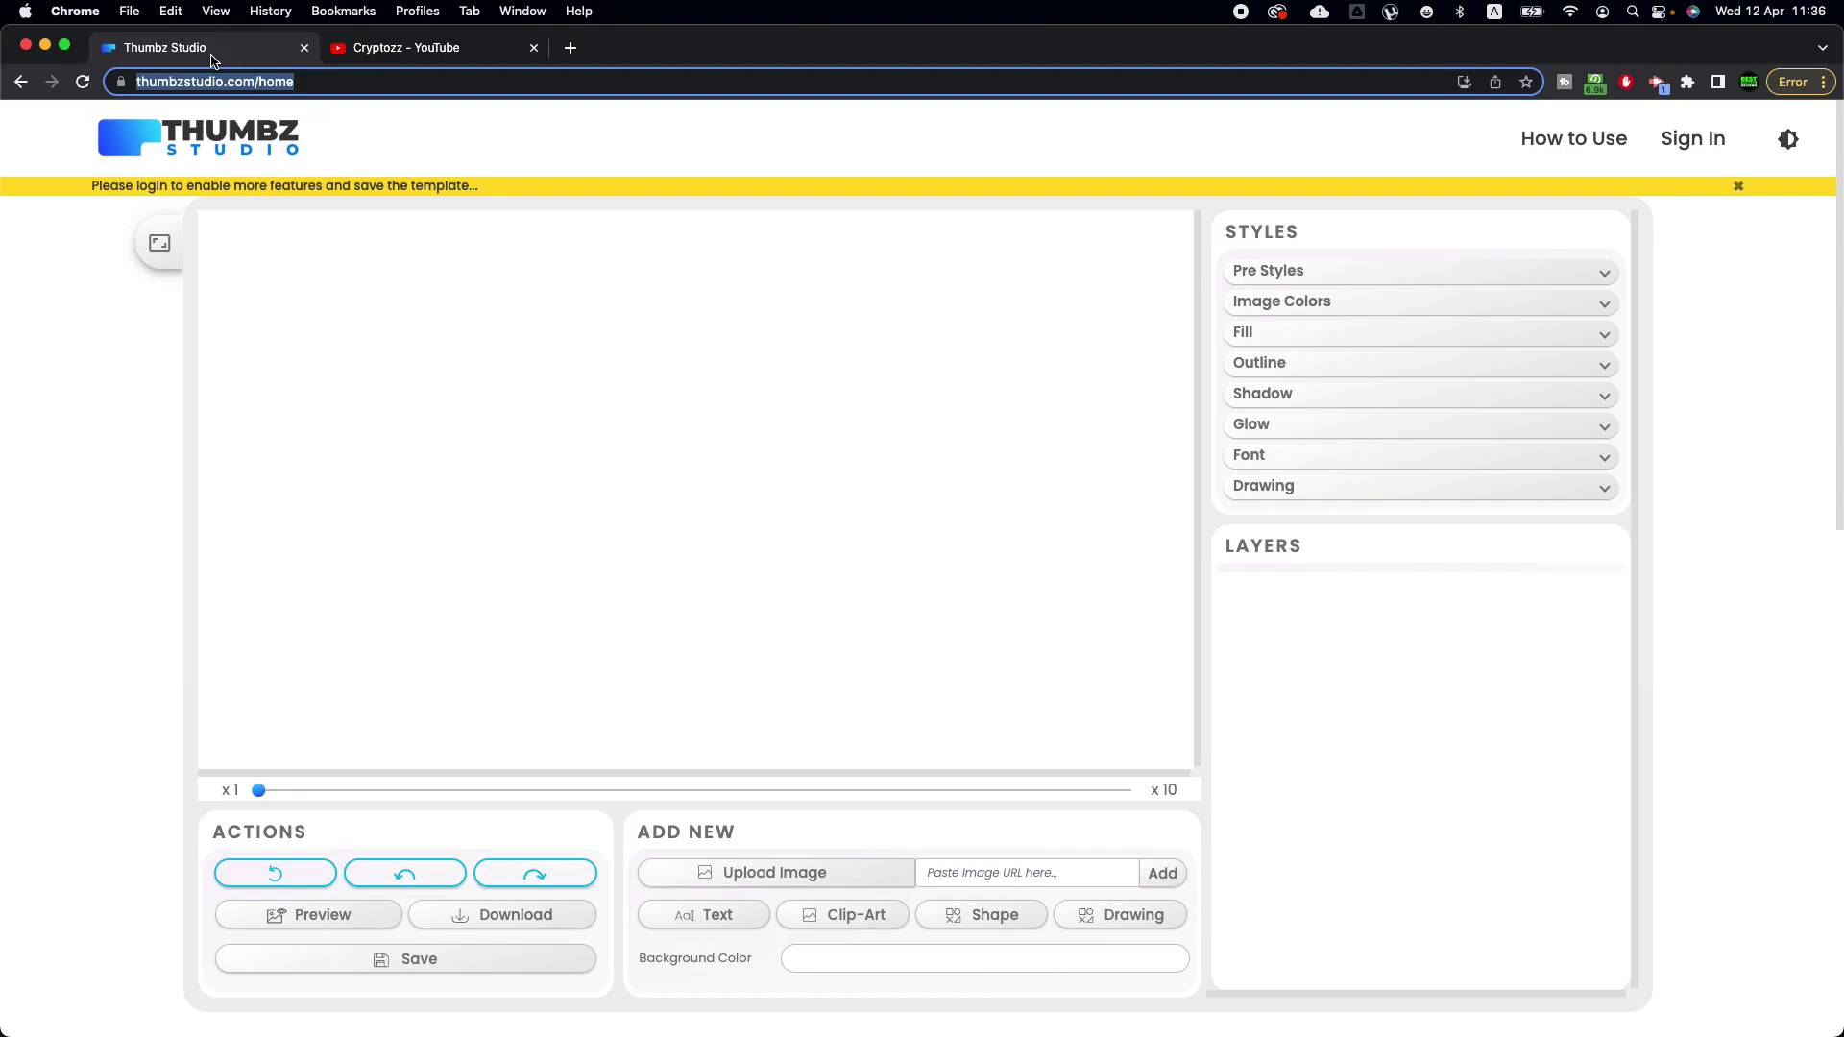
{"action": "left_click", "coordinate": [799, 248]}
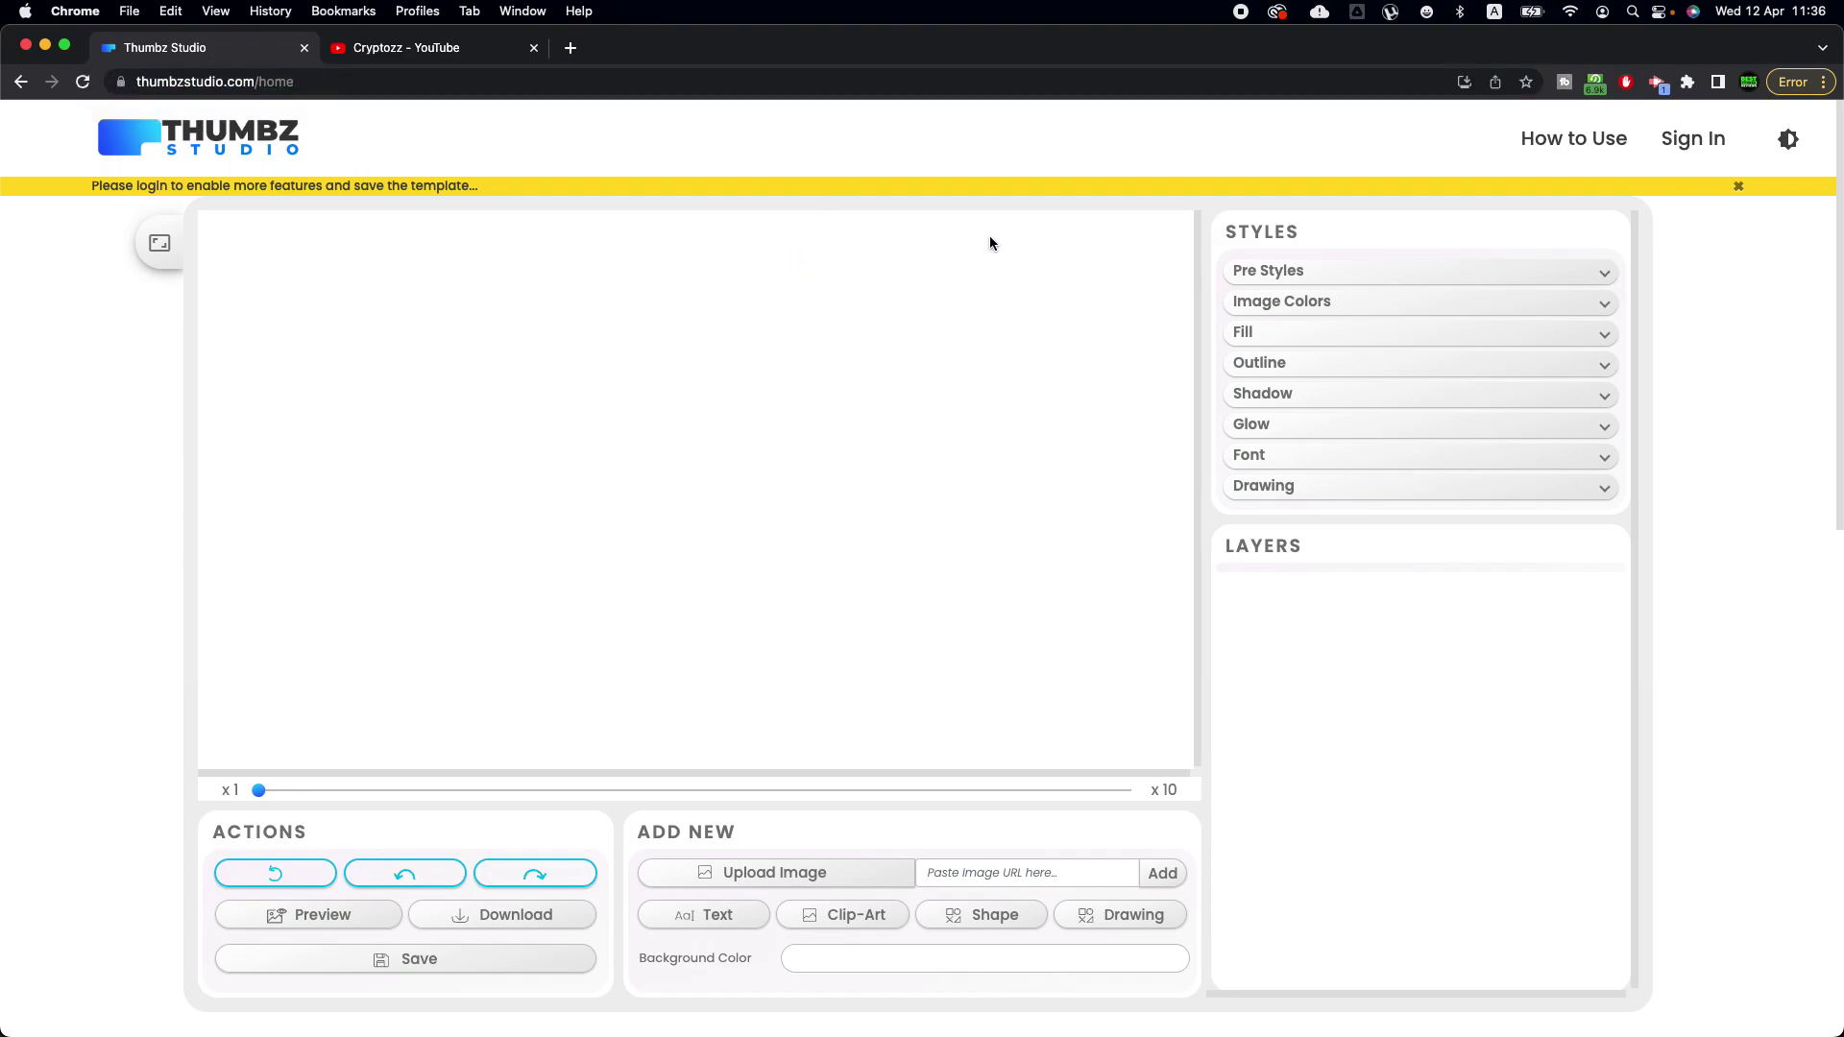
{"action": "left_click", "coordinate": [1691, 144]}
{"action": "left_click", "coordinate": [963, 536]}
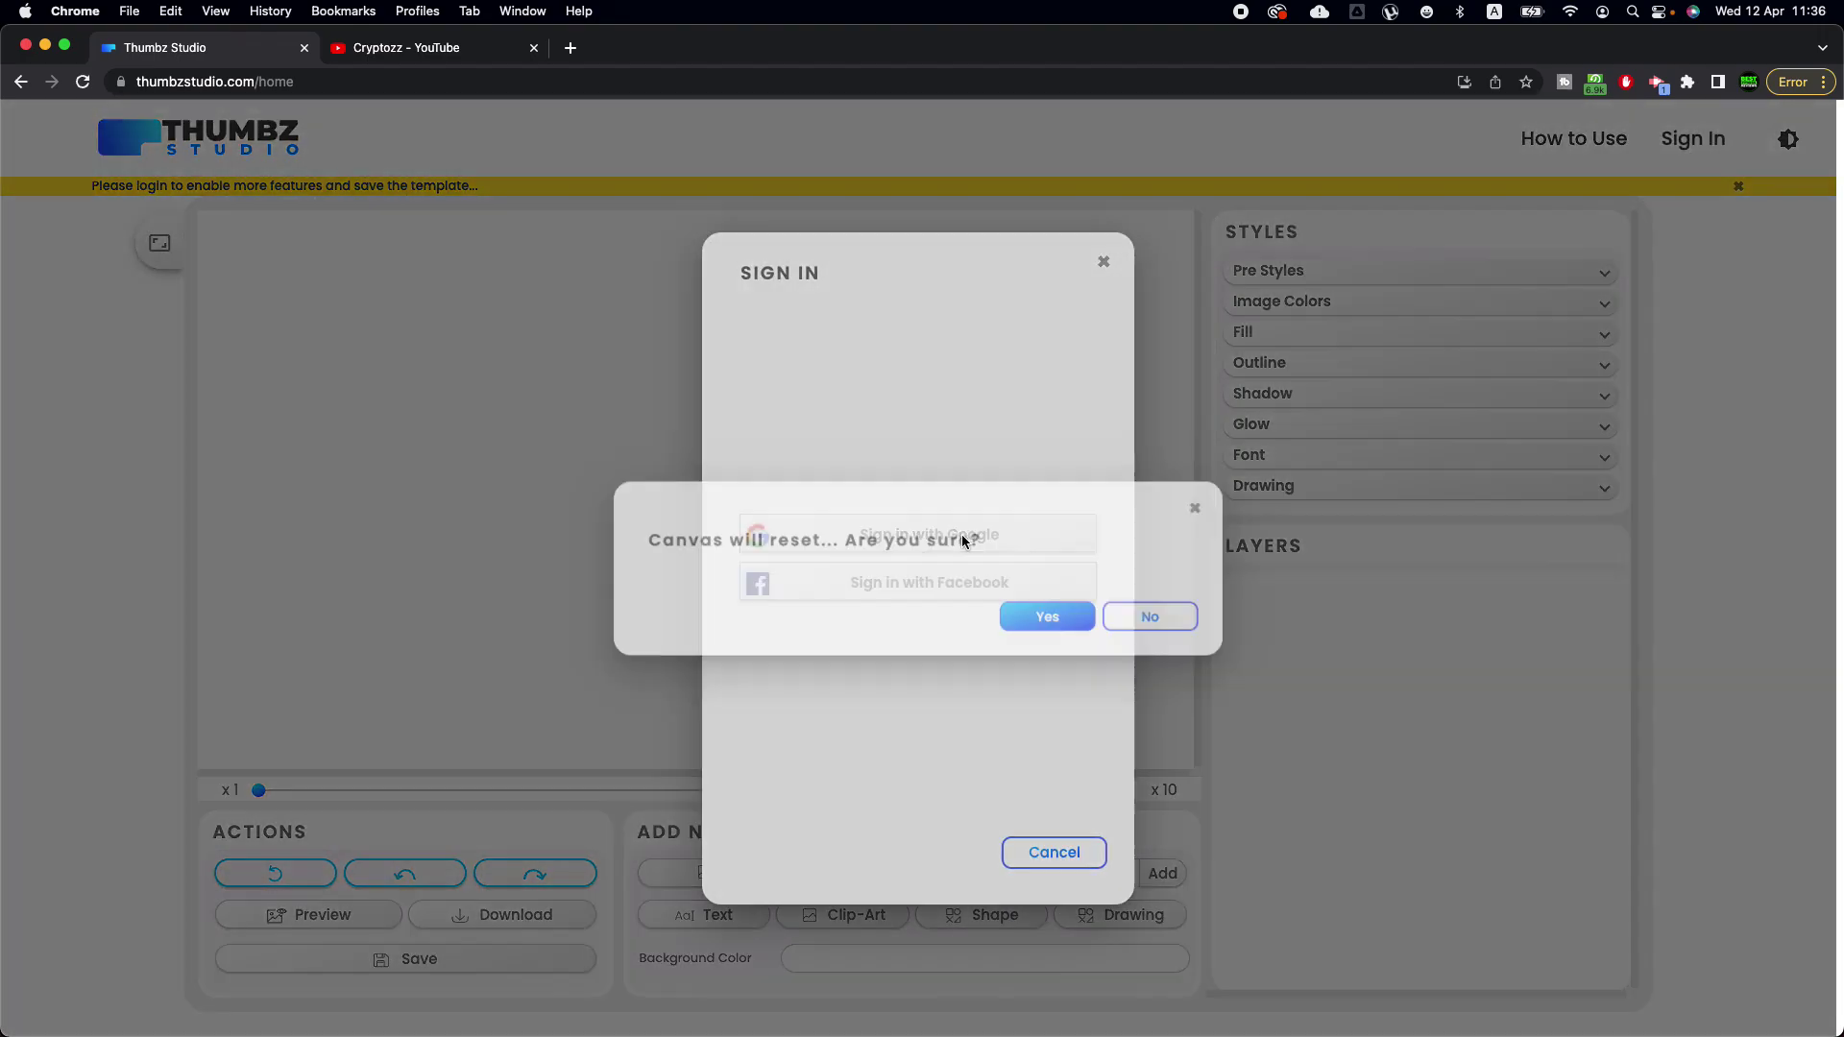
{"action": "left_click", "coordinate": [1049, 621]}
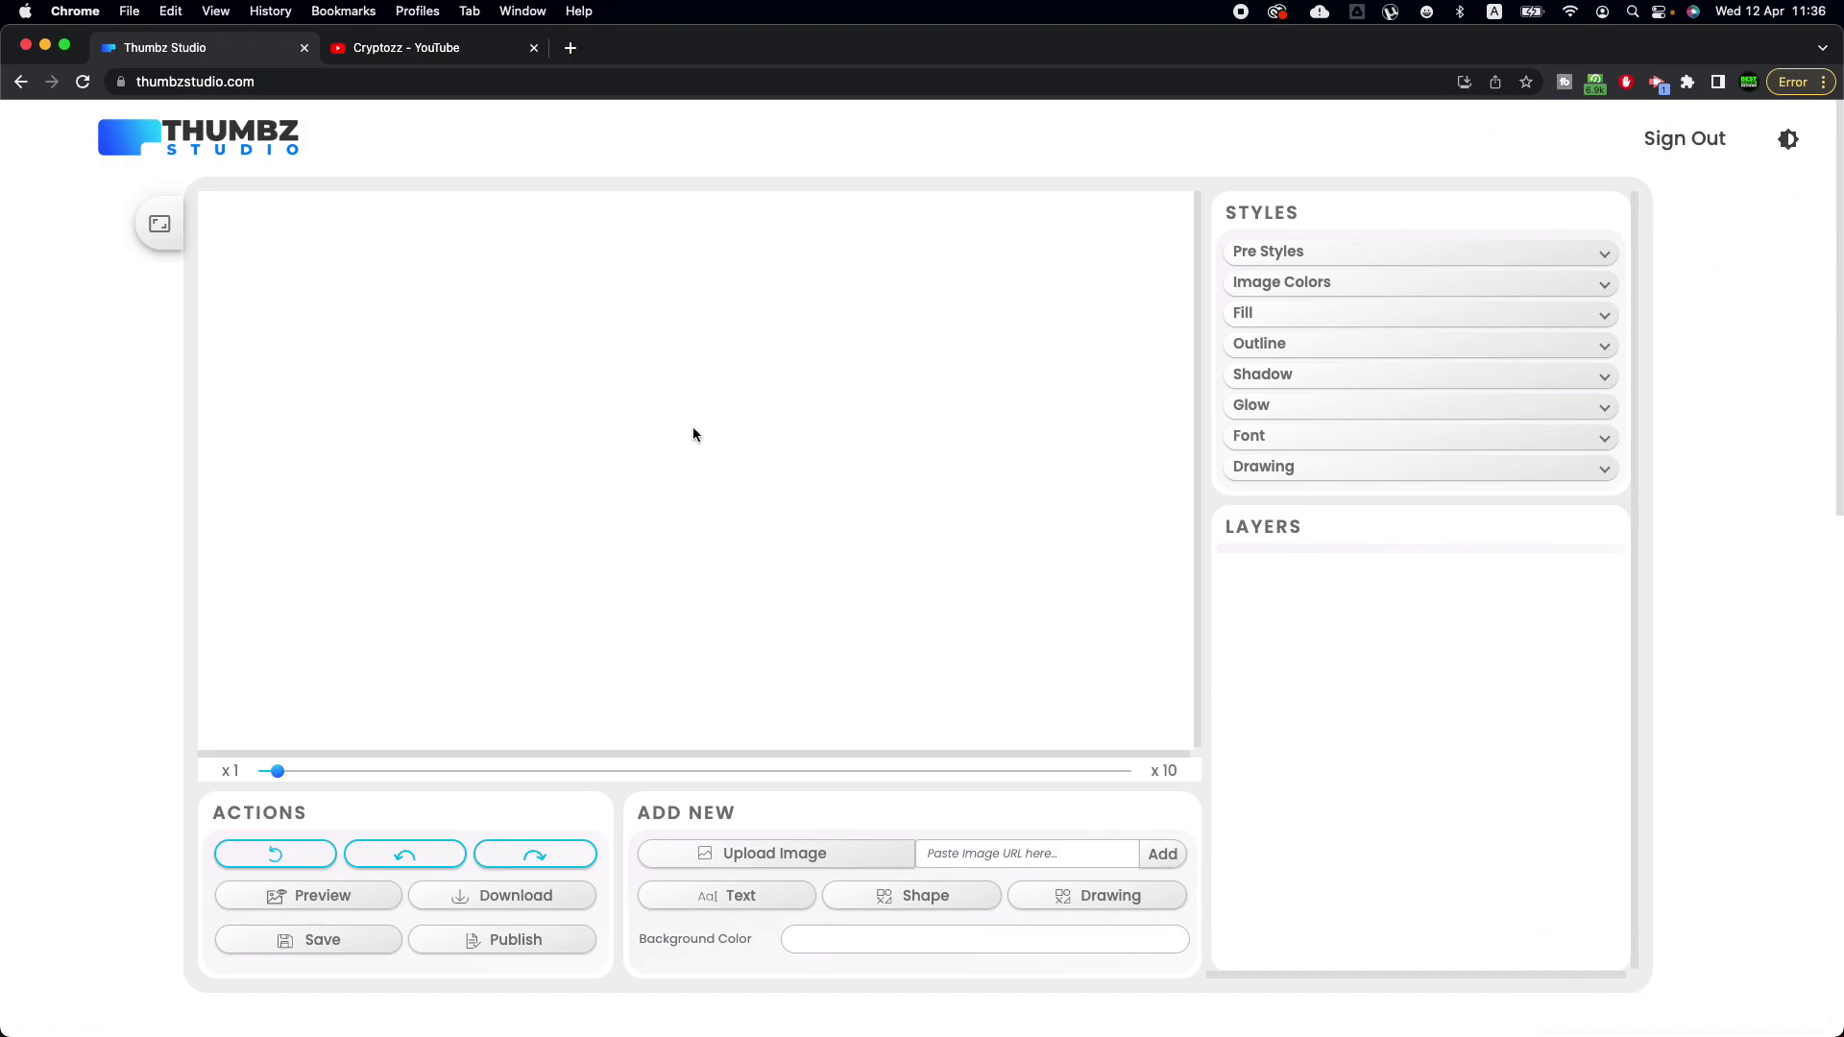
Look through the General thumbnail templates below the editor and return to the blank canvas
{"action": "scroll", "coordinate": [834, 727], "scroll_direction": "down", "scroll_amount": 5}
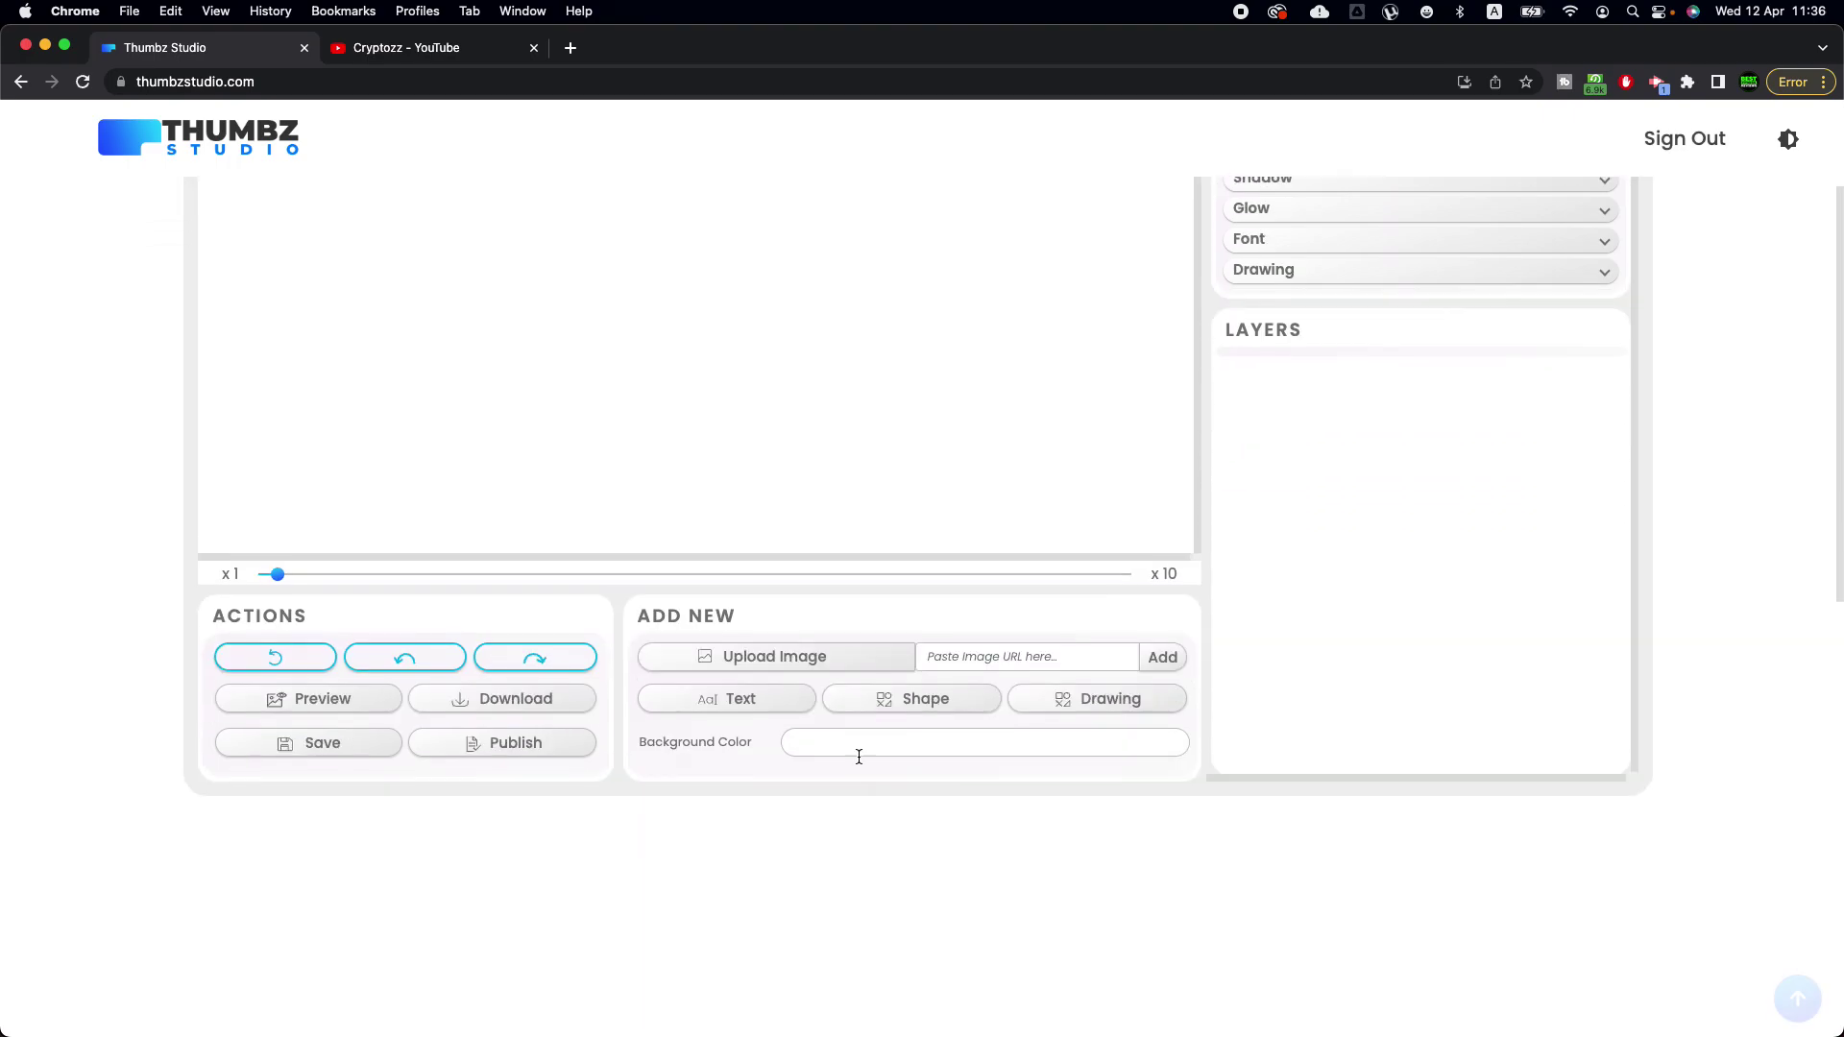
{"action": "scroll", "coordinate": [617, 585], "scroll_direction": "down", "scroll_amount": 7}
{"action": "scroll", "coordinate": [616, 598], "scroll_direction": "down", "scroll_amount": 5}
{"action": "scroll", "coordinate": [535, 539], "scroll_direction": "up", "scroll_amount": 15}
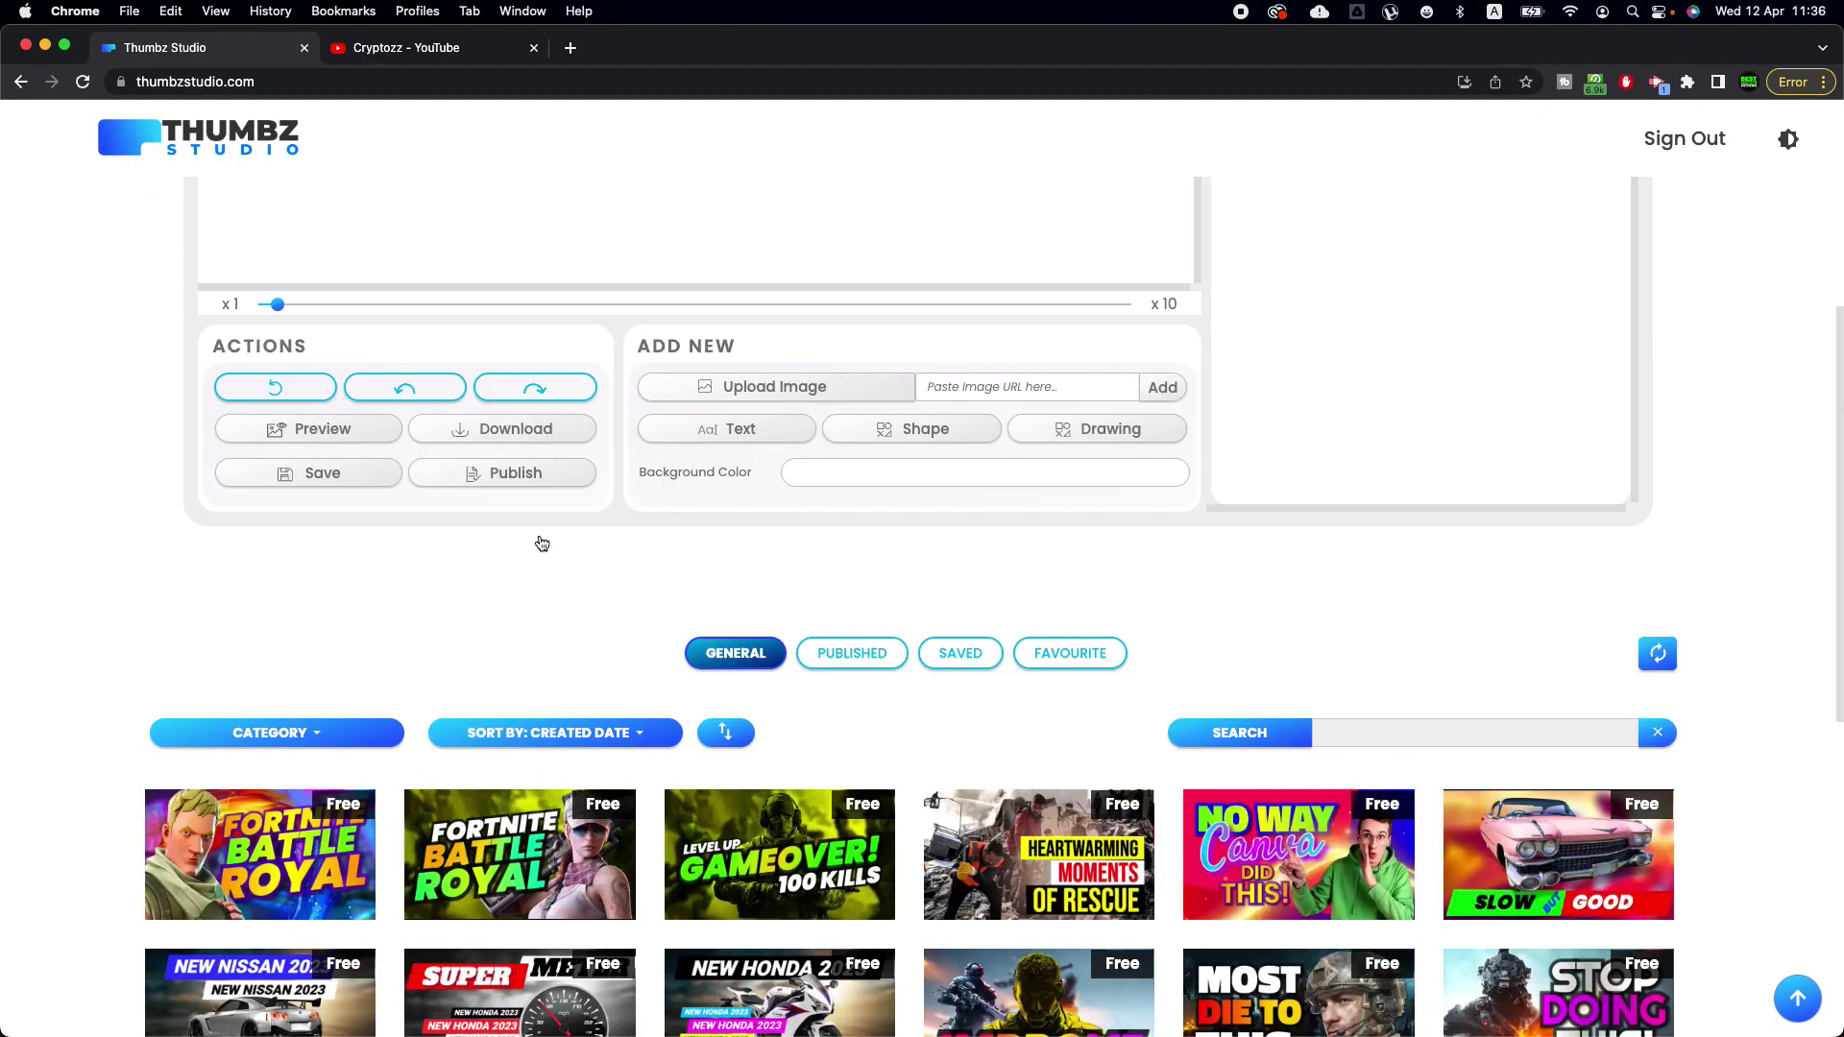
{"action": "scroll", "coordinate": [949, 653], "scroll_direction": "down", "scroll_amount": 5}
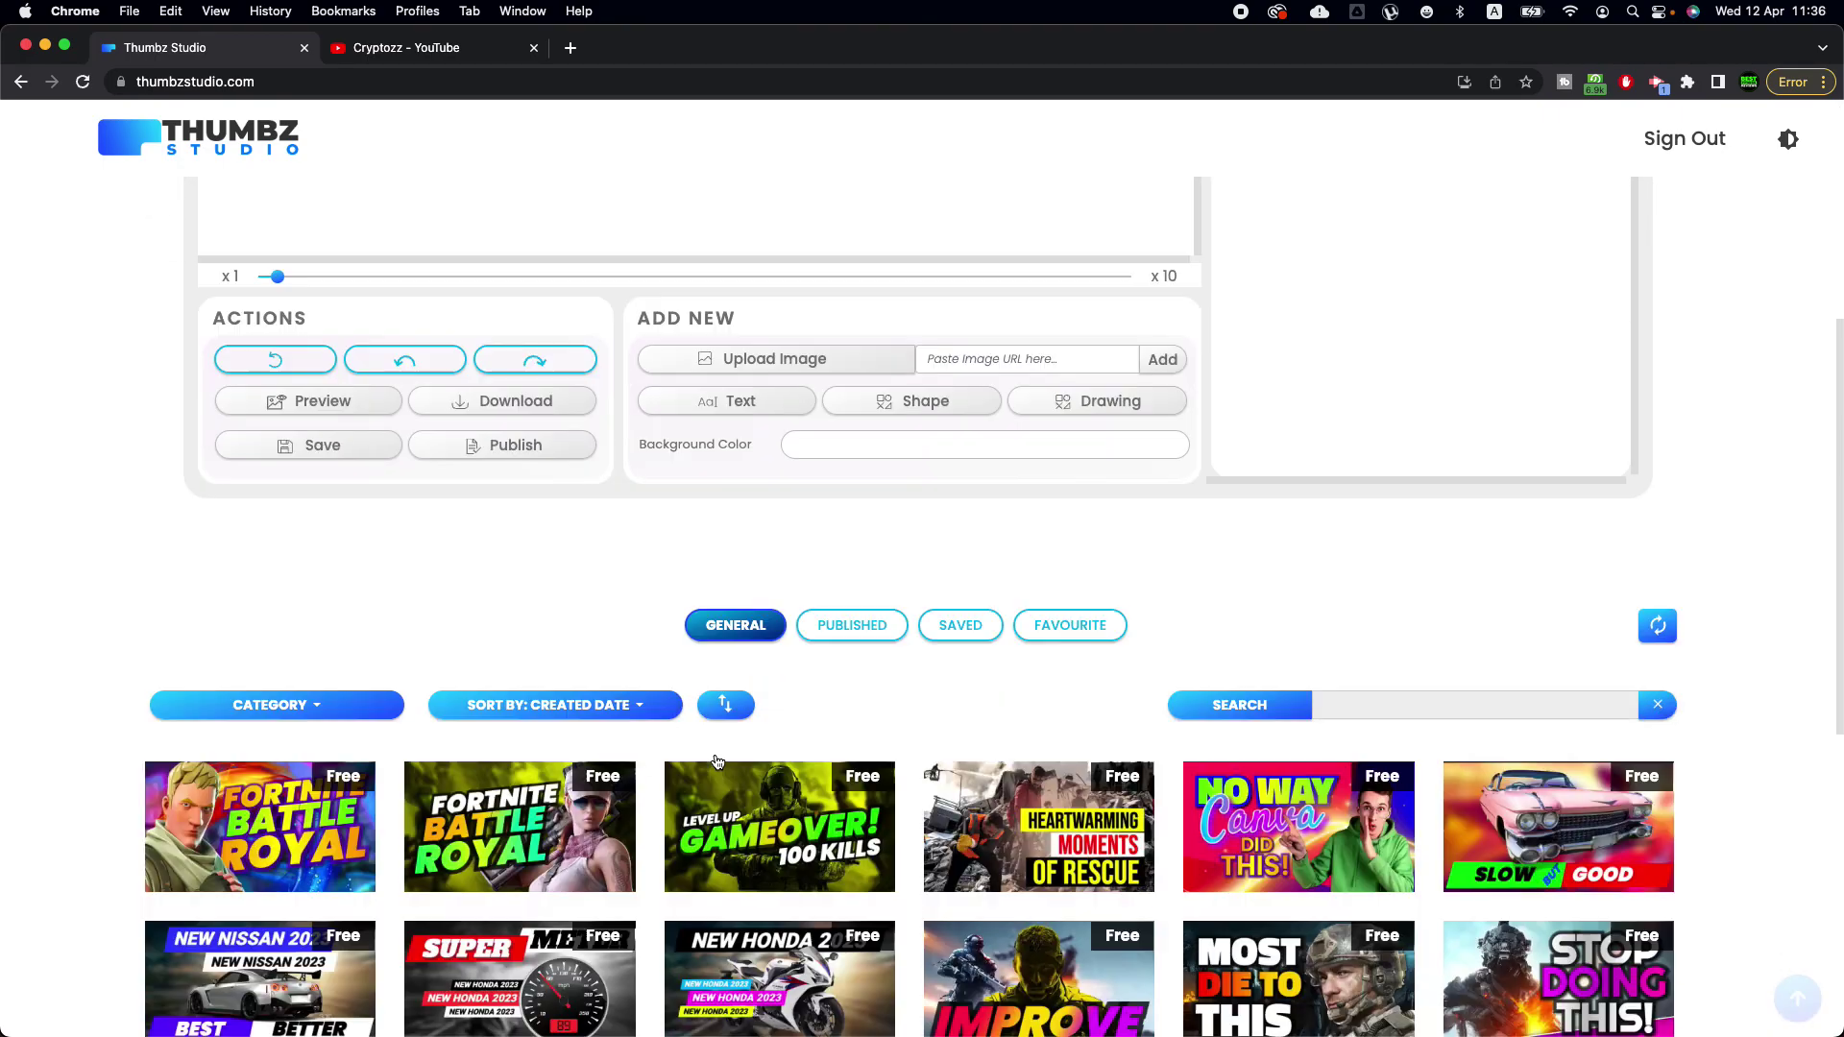
{"action": "scroll", "coordinate": [733, 493], "scroll_direction": "up", "scroll_amount": 5}
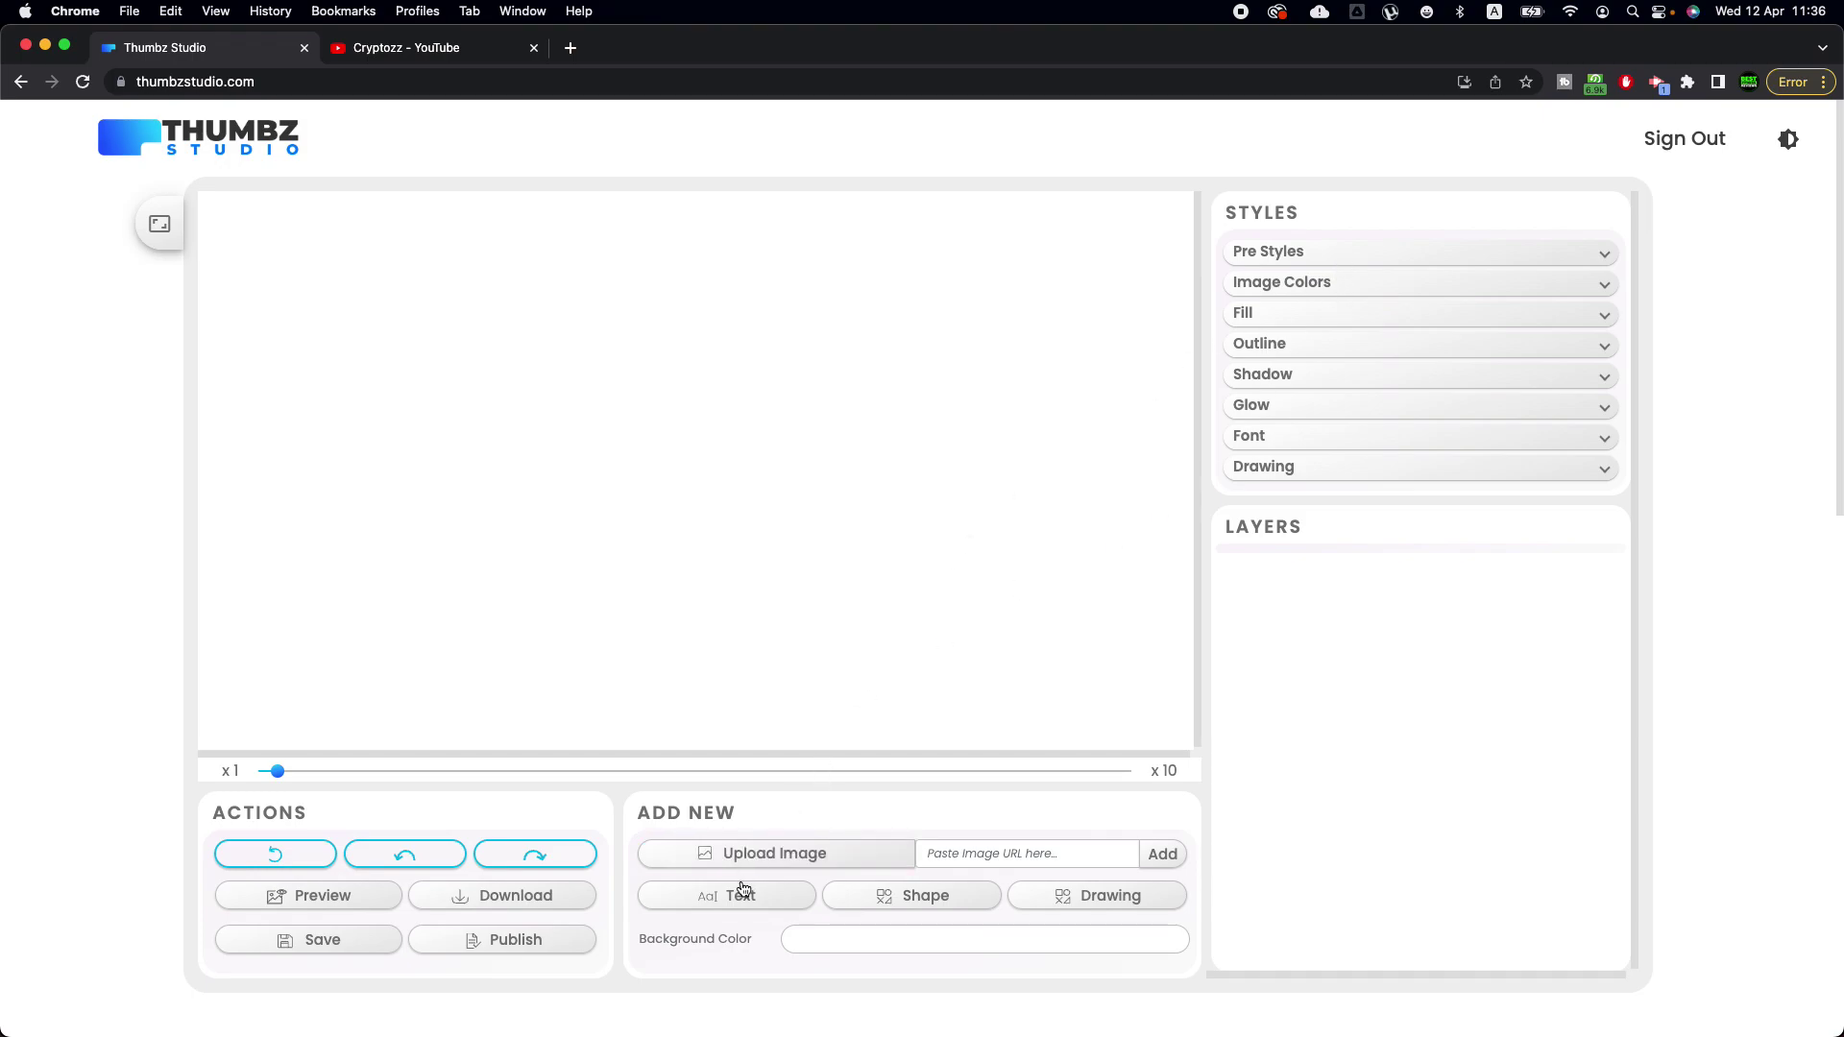
Set the canvas background color to a bright purple, #a800ff
{"action": "left_click", "coordinate": [877, 937]}
{"action": "scroll", "coordinate": [1009, 967], "scroll_direction": "down", "scroll_amount": 3}
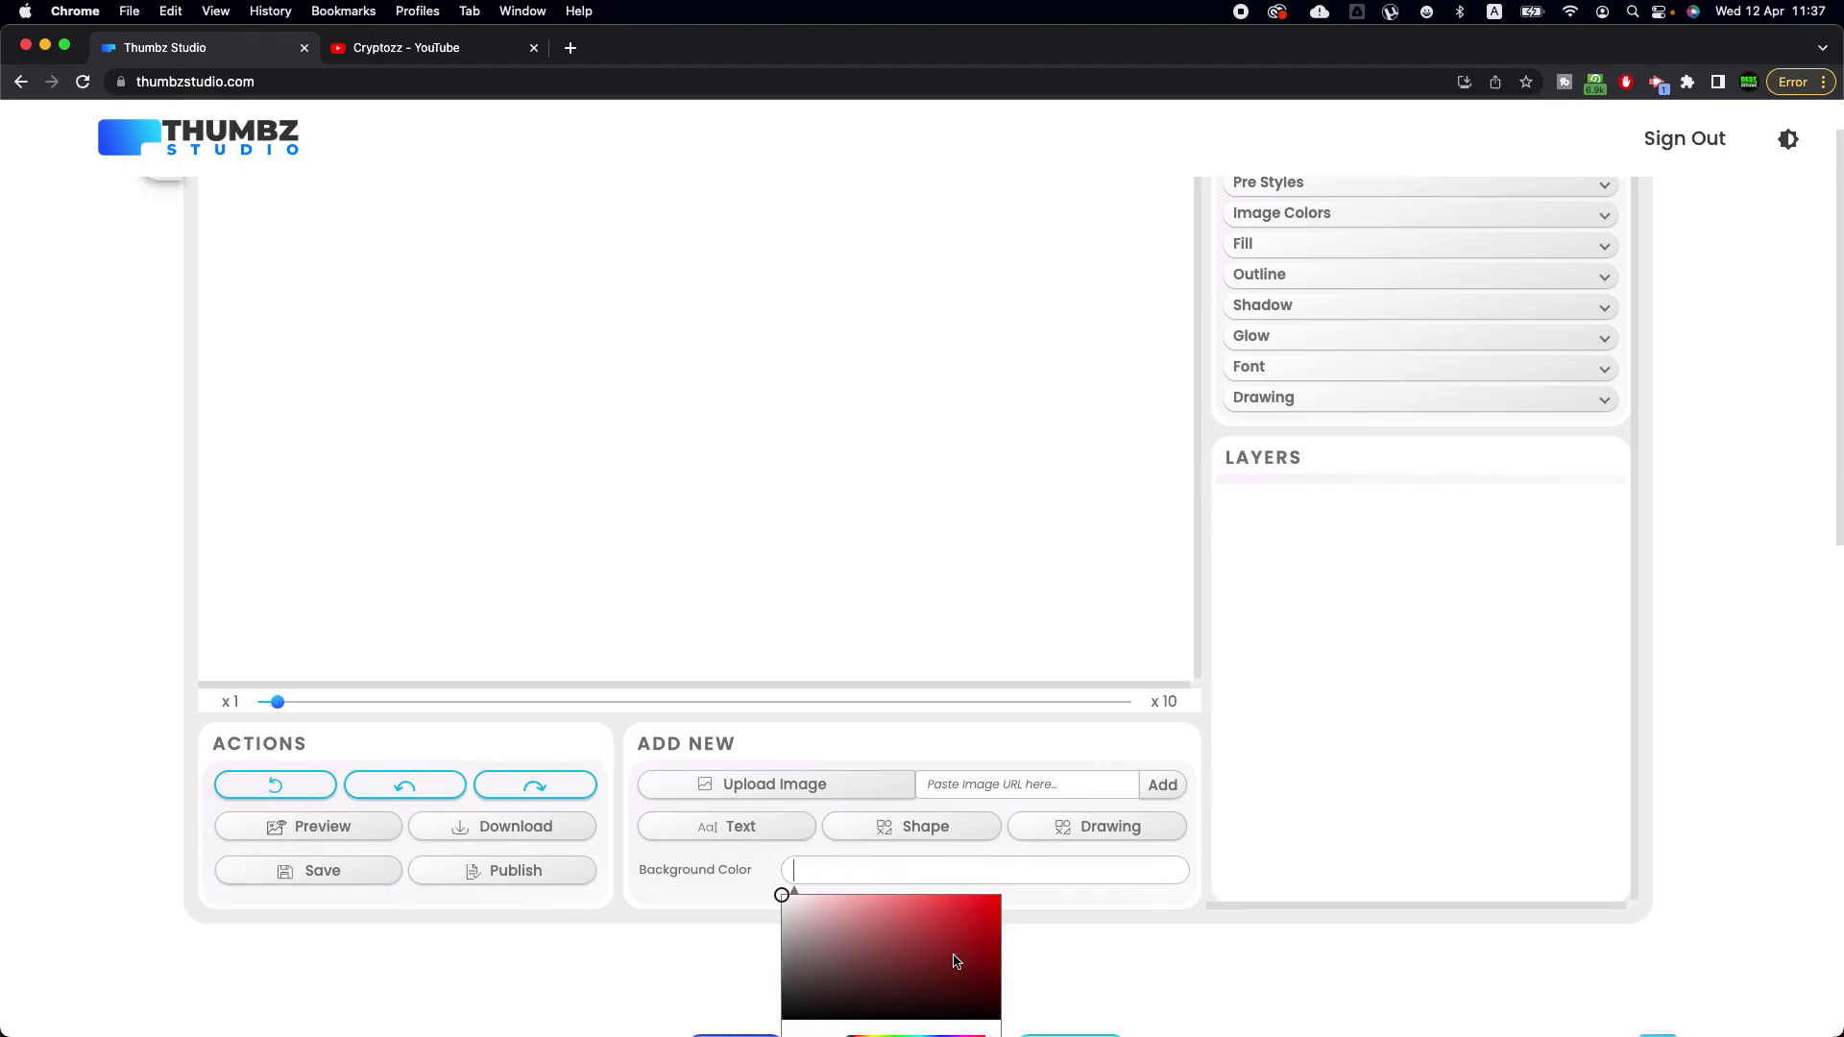
{"action": "left_click", "coordinate": [870, 890]}
{"action": "left_click_drag", "start_coordinate": [988, 747], "coordinate": [1034, 711]}
{"action": "scroll", "coordinate": [942, 969], "scroll_direction": "up", "scroll_amount": 1}
{"action": "left_click_drag", "start_coordinate": [932, 1001], "coordinate": [956, 1001]}
{"action": "scroll", "coordinate": [852, 378], "scroll_direction": "up", "scroll_amount": 1}
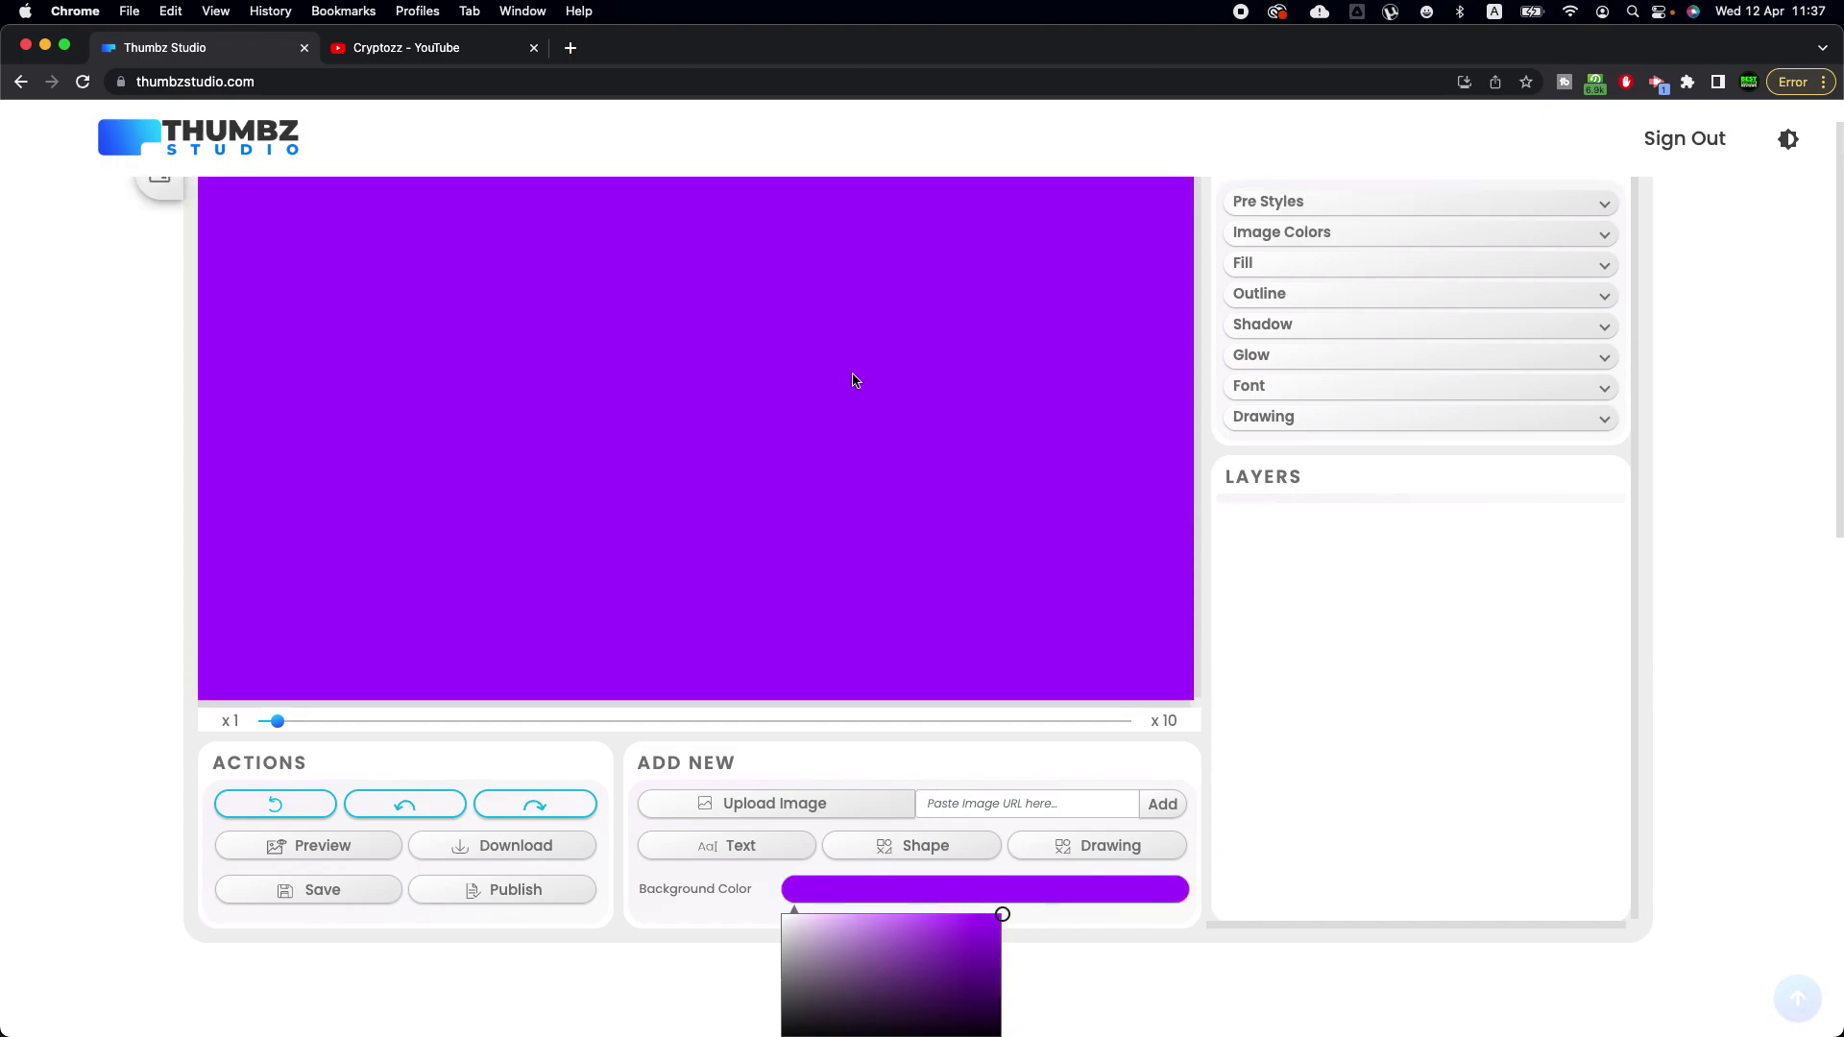
Try a dark gray #494949 background, then settle on the deep blue-violet #4a00cf
{"action": "scroll", "coordinate": [804, 732], "scroll_direction": "down", "scroll_amount": 2}
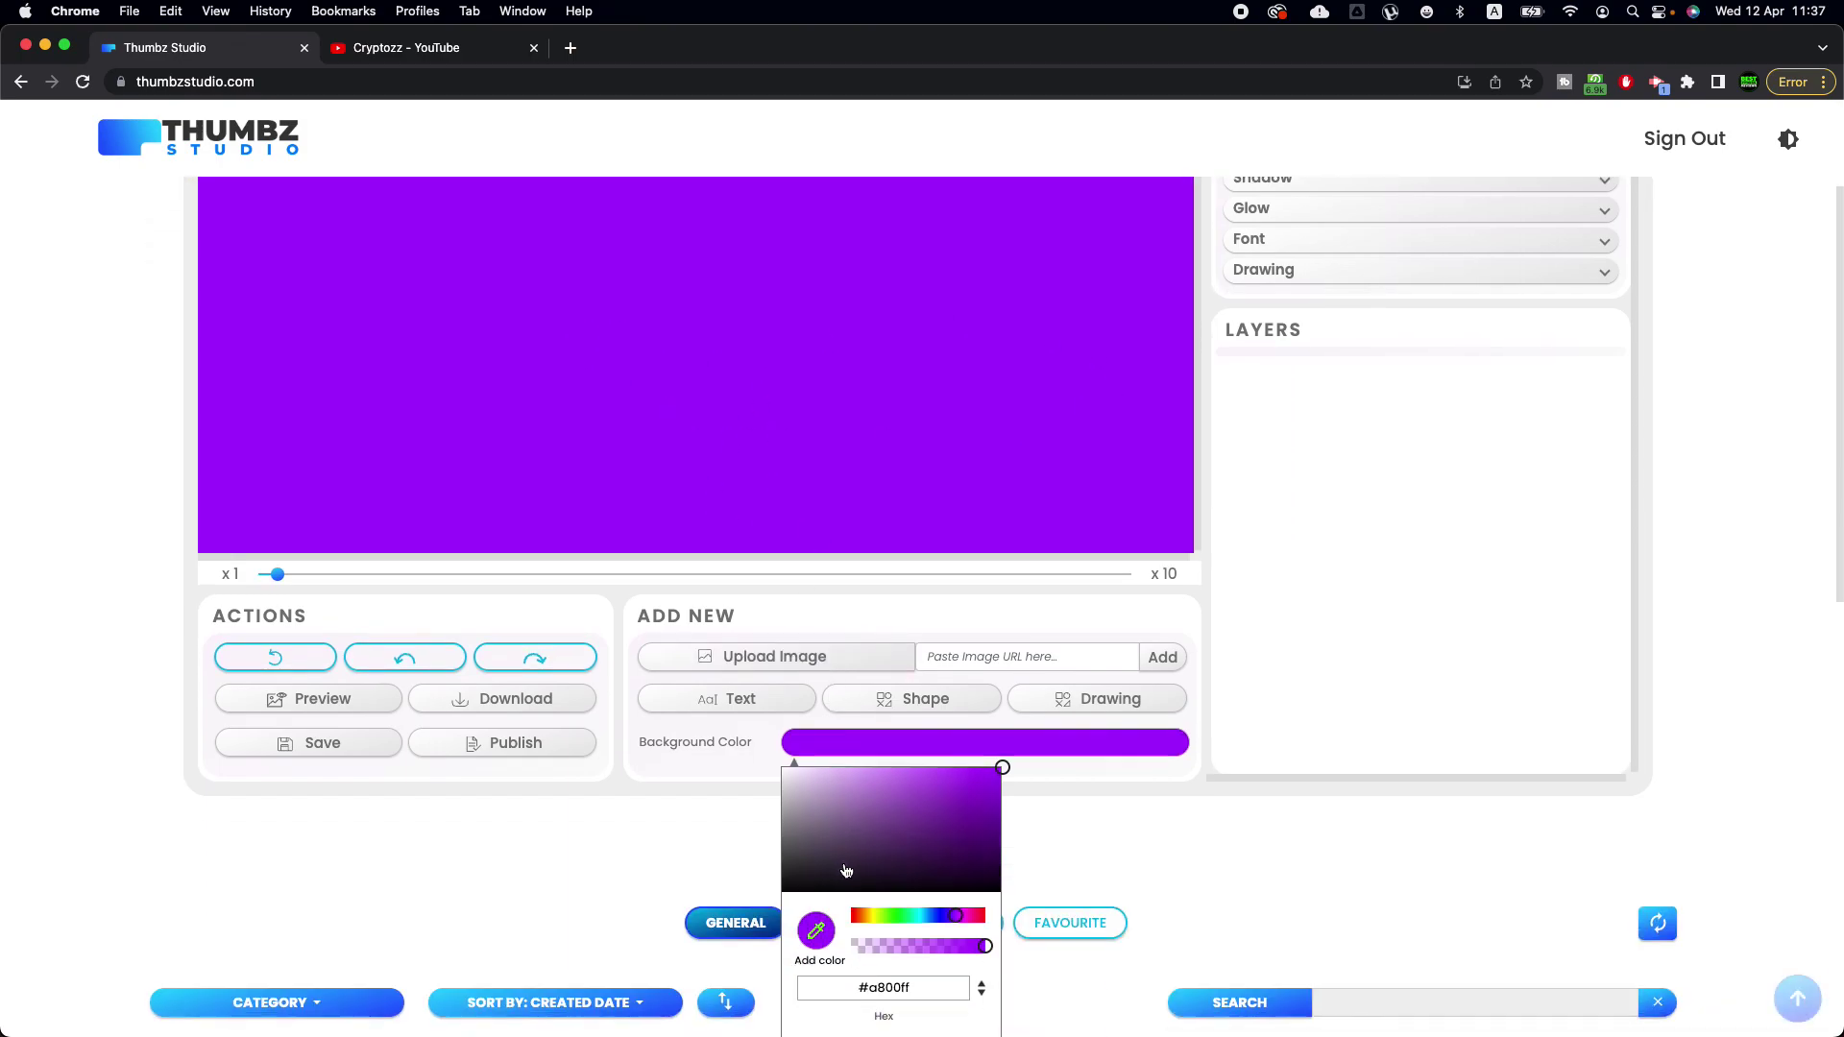
{"action": "left_click_drag", "start_coordinate": [817, 869], "coordinate": [774, 857]}
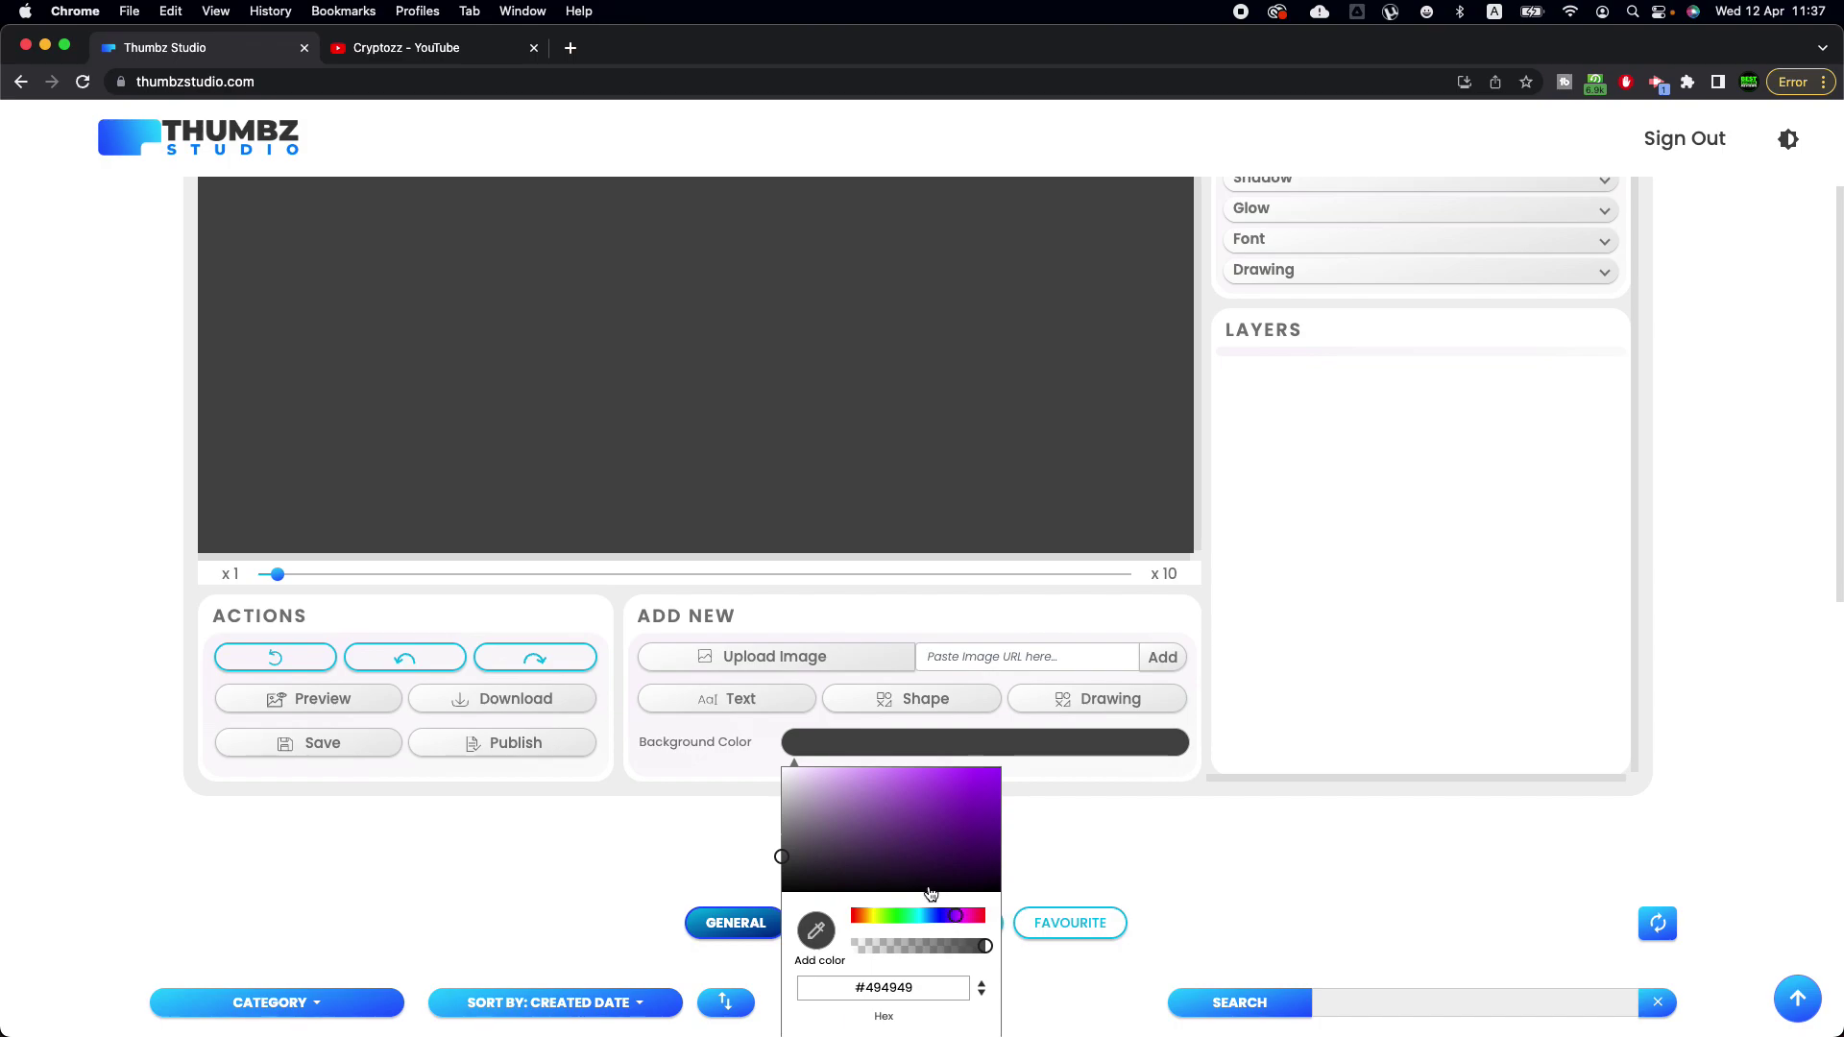
{"action": "left_click_drag", "start_coordinate": [971, 848], "coordinate": [1003, 810]}
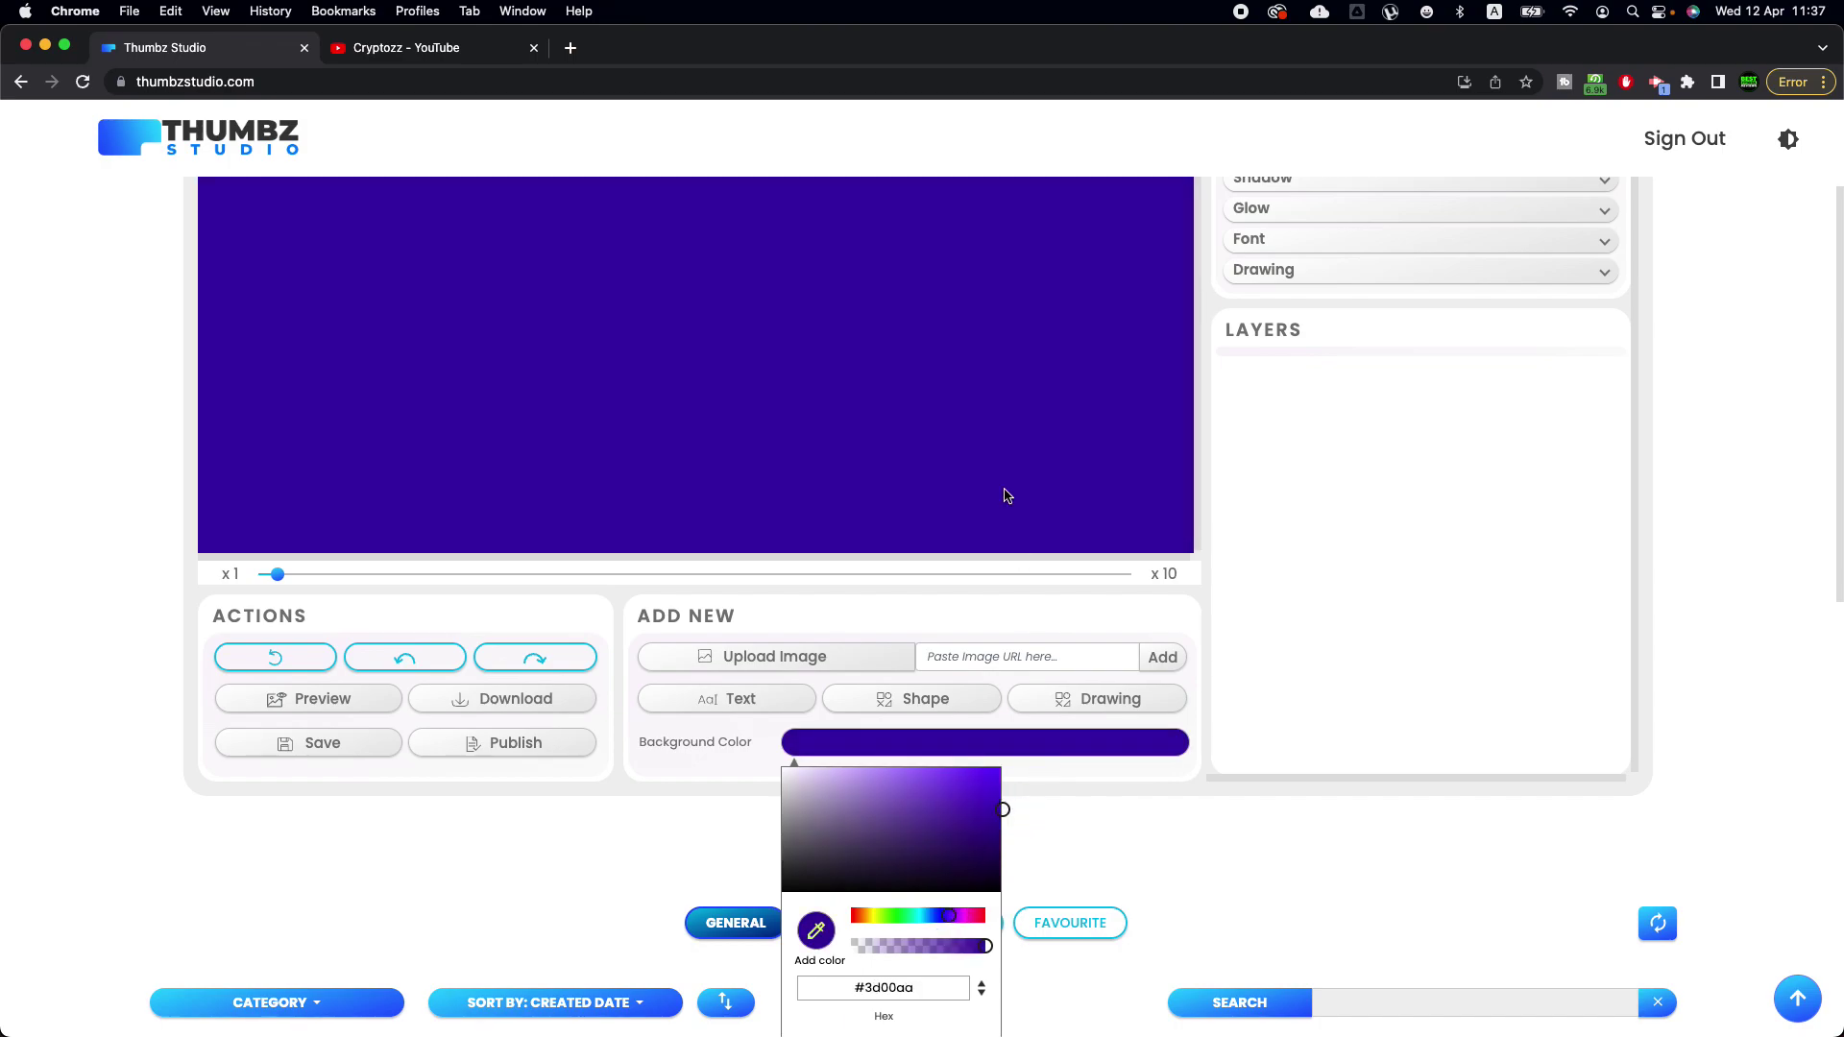
{"action": "scroll", "coordinate": [941, 442], "scroll_direction": "up", "scroll_amount": 2}
{"action": "scroll", "coordinate": [934, 999], "scroll_direction": "down", "scroll_amount": 1}
{"action": "left_click_drag", "start_coordinate": [1003, 960], "coordinate": [1016, 1016]}
{"action": "scroll", "coordinate": [1016, 1016], "scroll_direction": "down", "scroll_amount": 2}
{"action": "left_click_drag", "start_coordinate": [1007, 815], "coordinate": [1011, 751]}
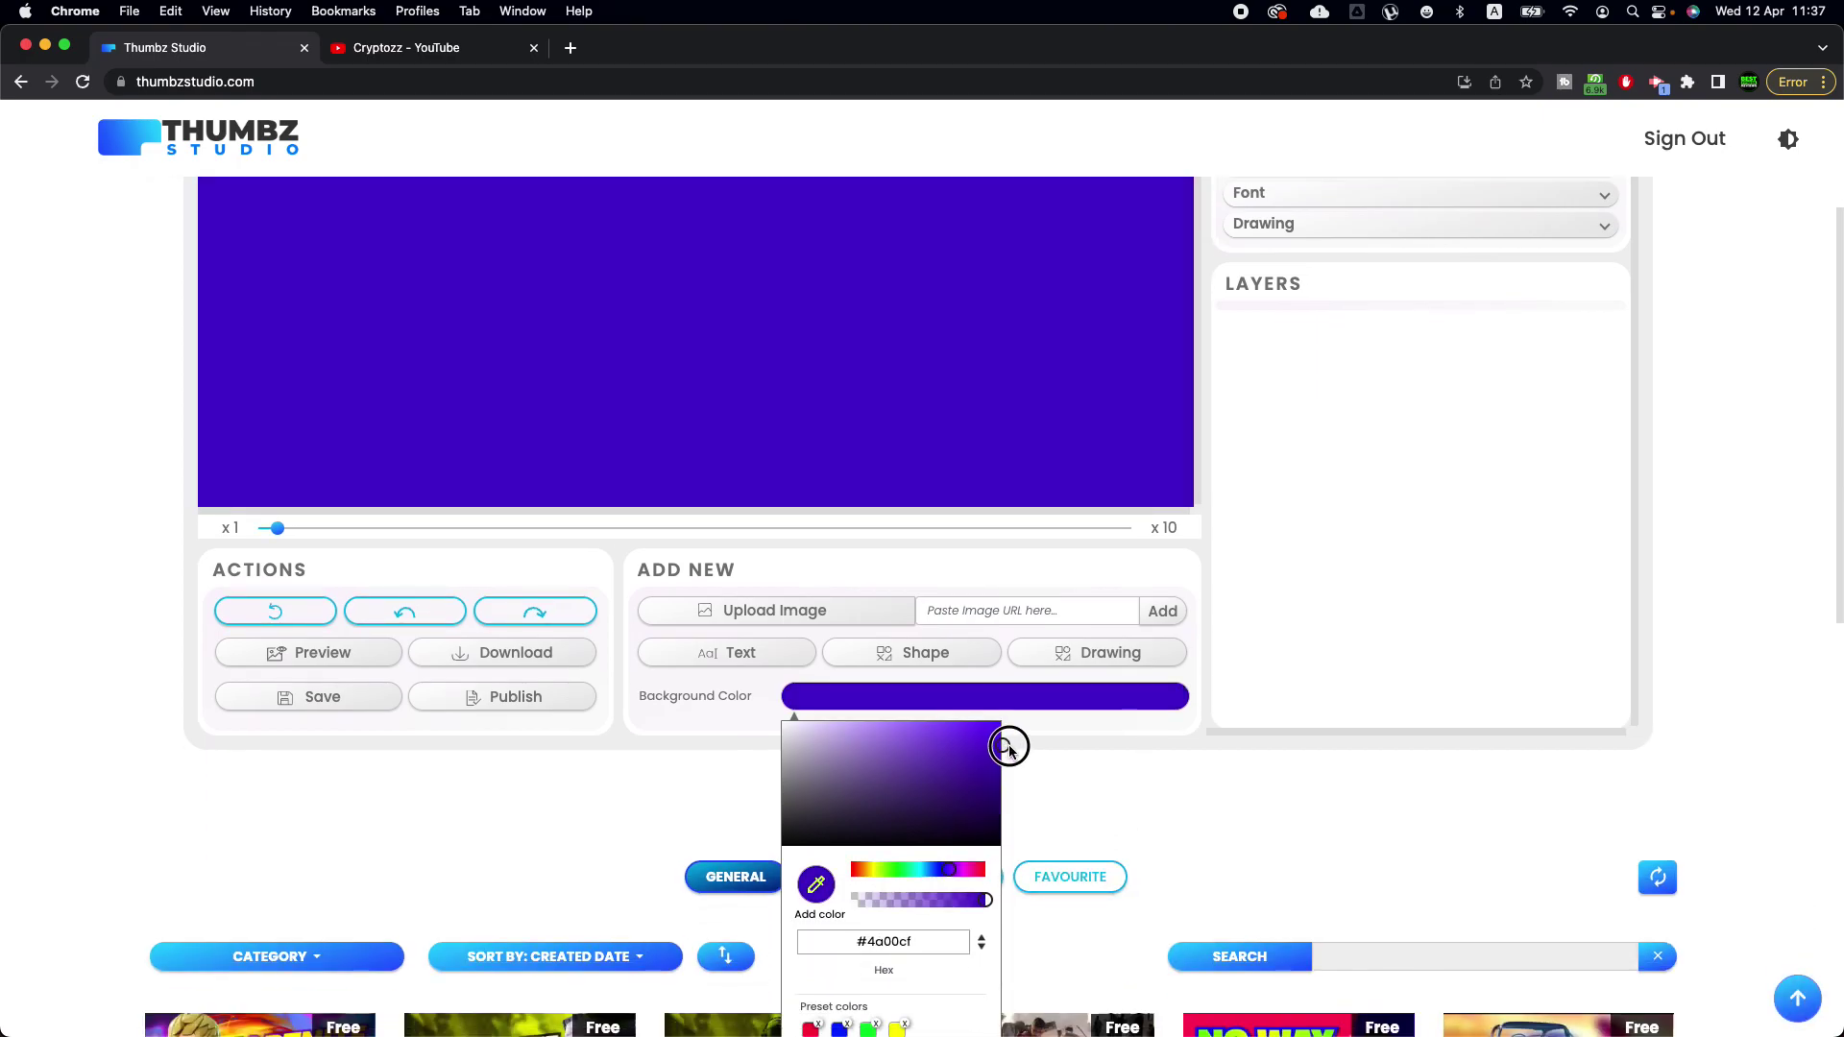
{"action": "scroll", "coordinate": [980, 523], "scroll_direction": "up", "scroll_amount": 2}
Search Google Images for "bitcoin background" in a new browser tab
{"action": "key", "text": "super+t"}
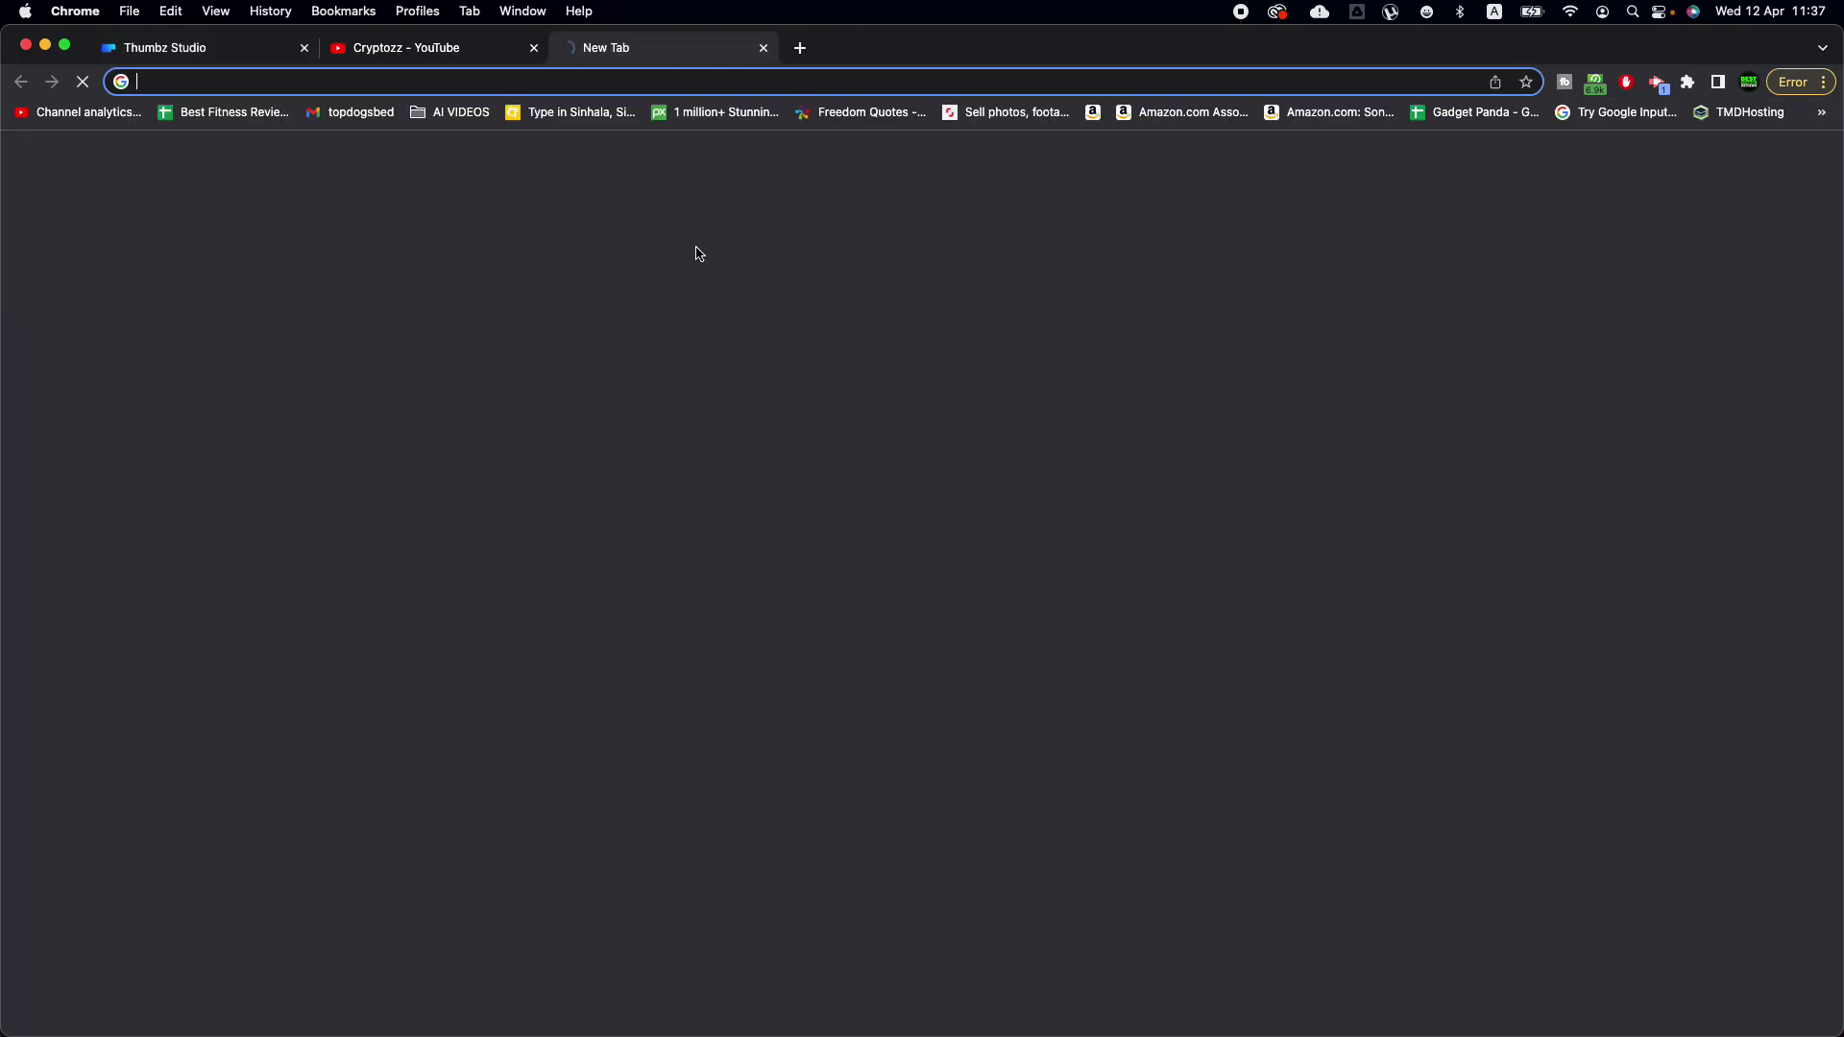
{"action": "left_click", "coordinate": [751, 436]}
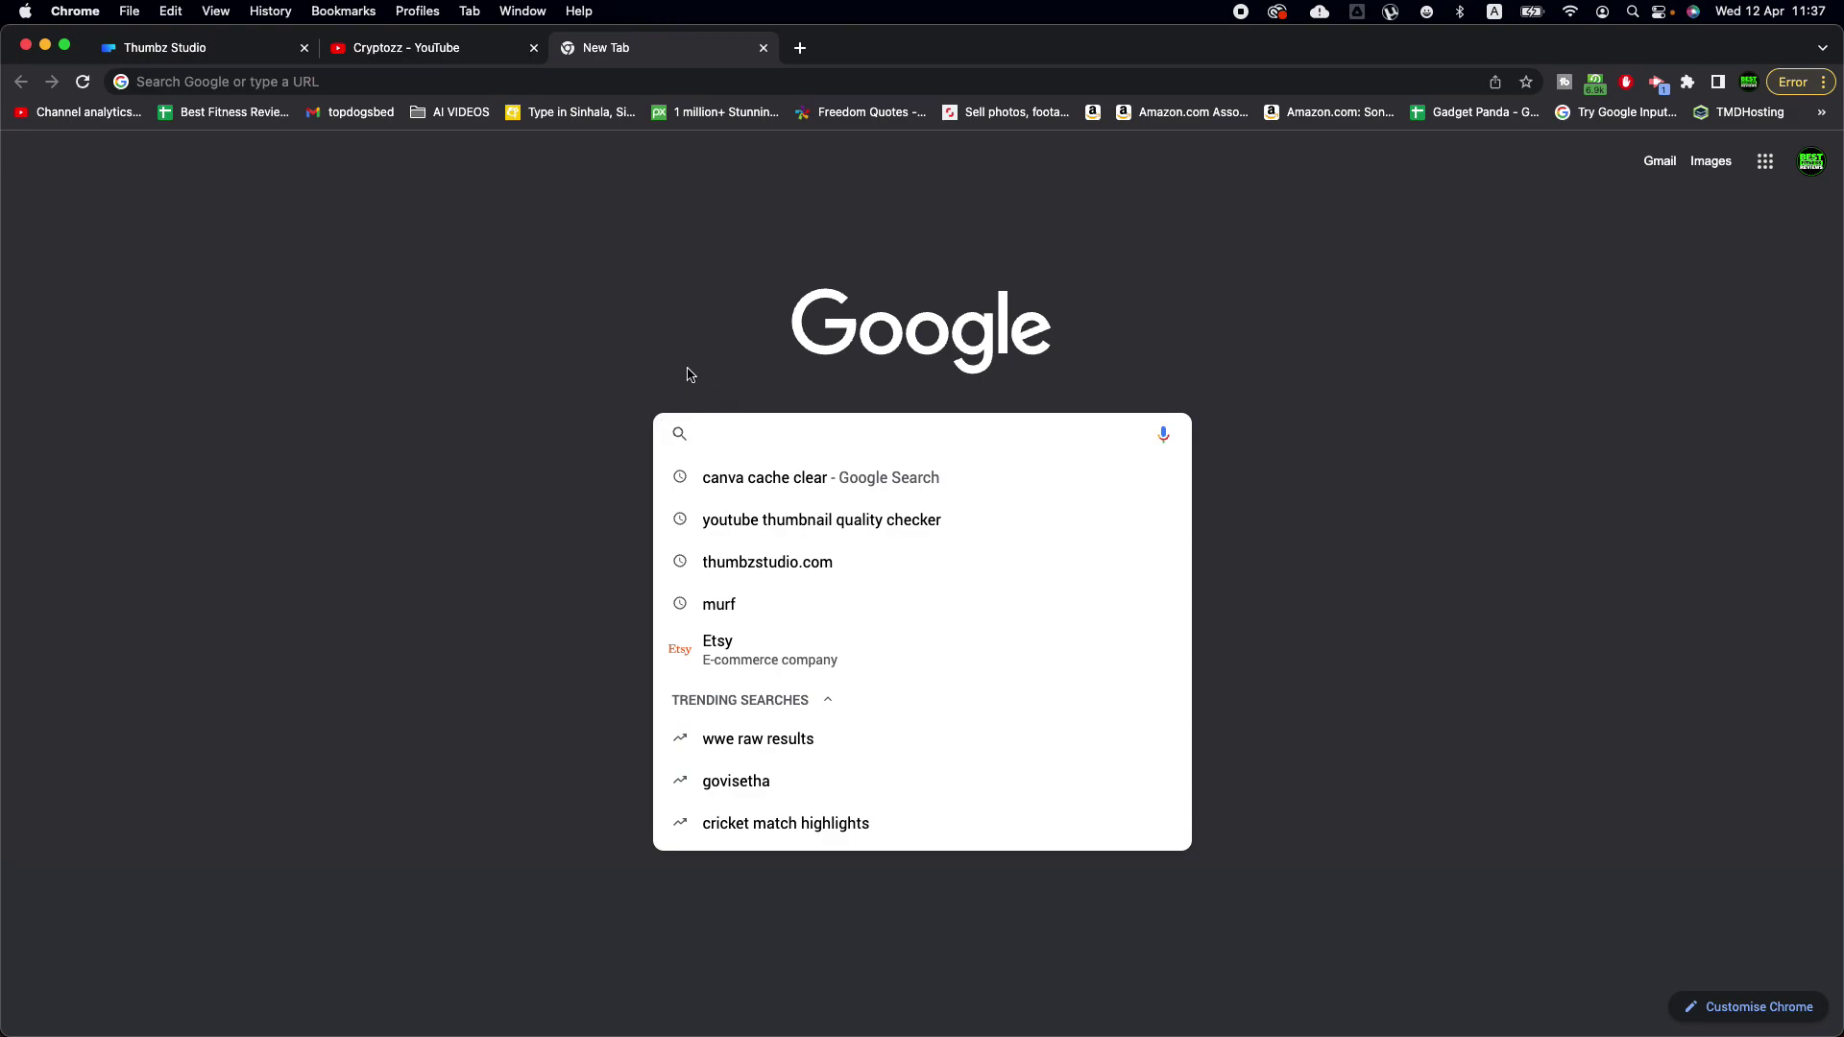
{"action": "type", "text": "bitco"}
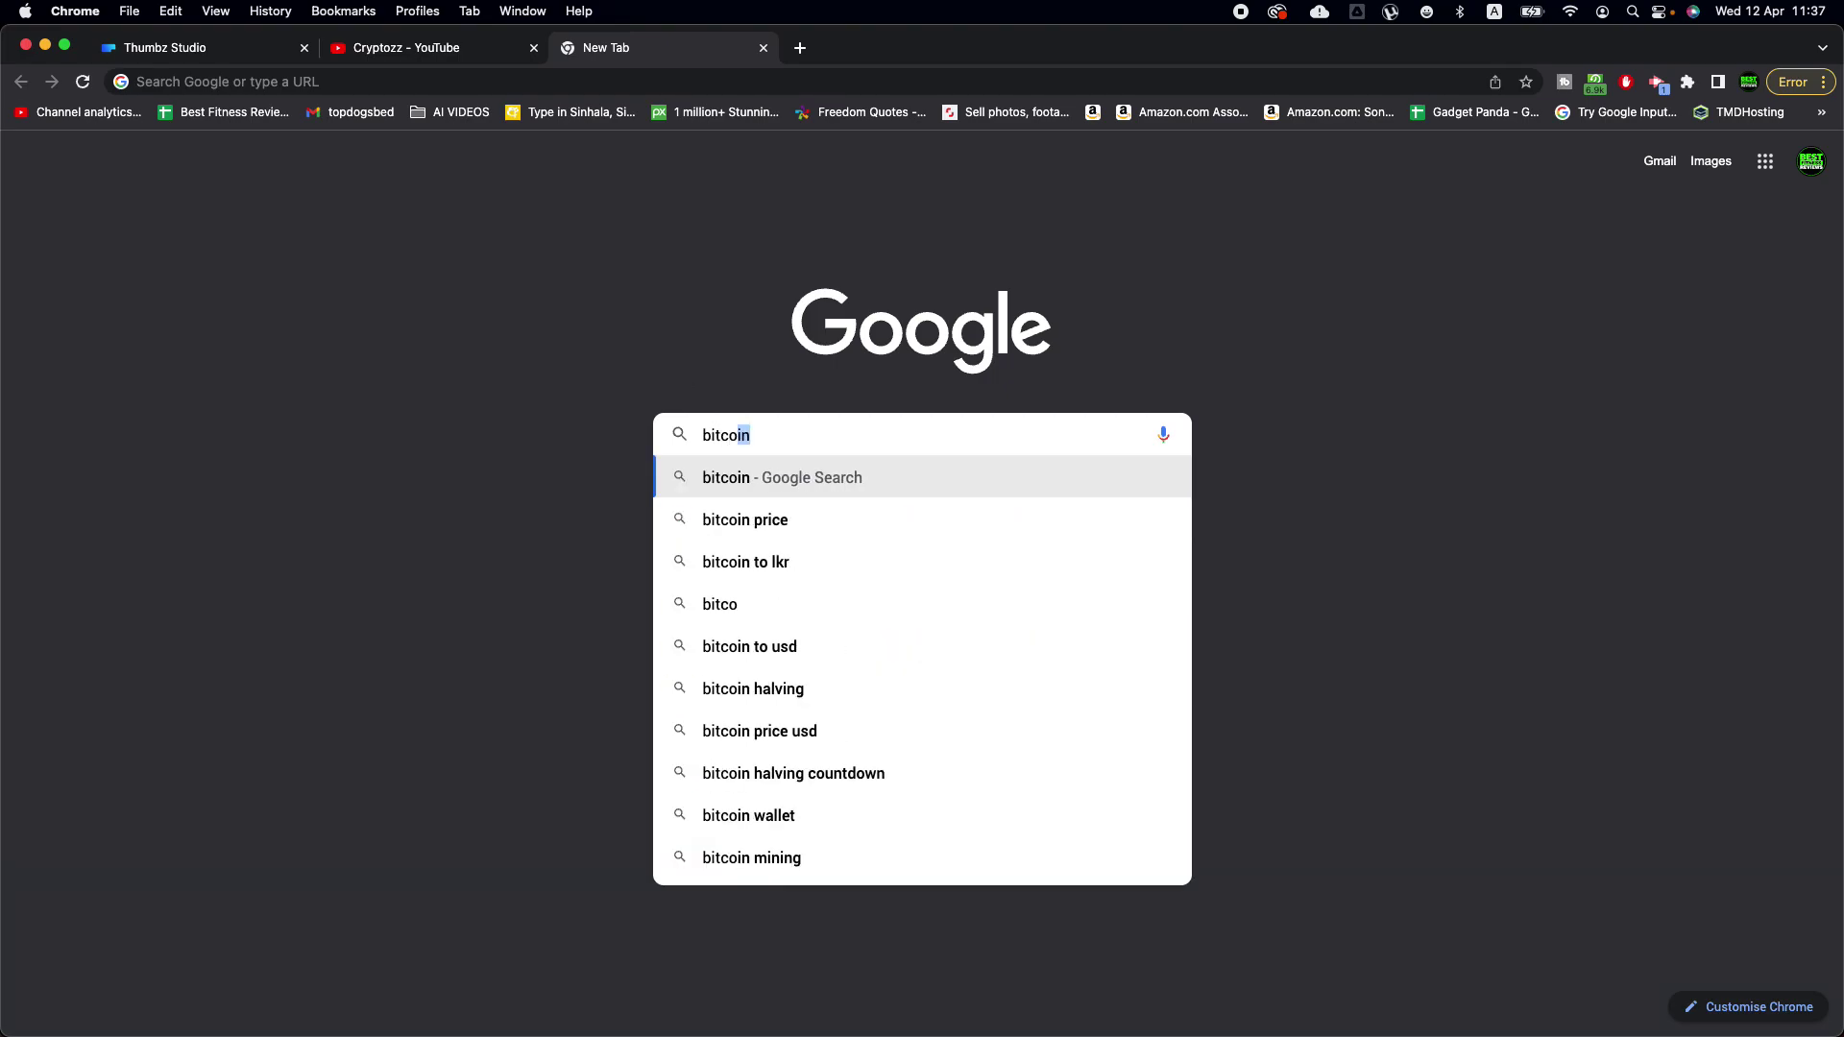
{"action": "type", "text": "in background"}
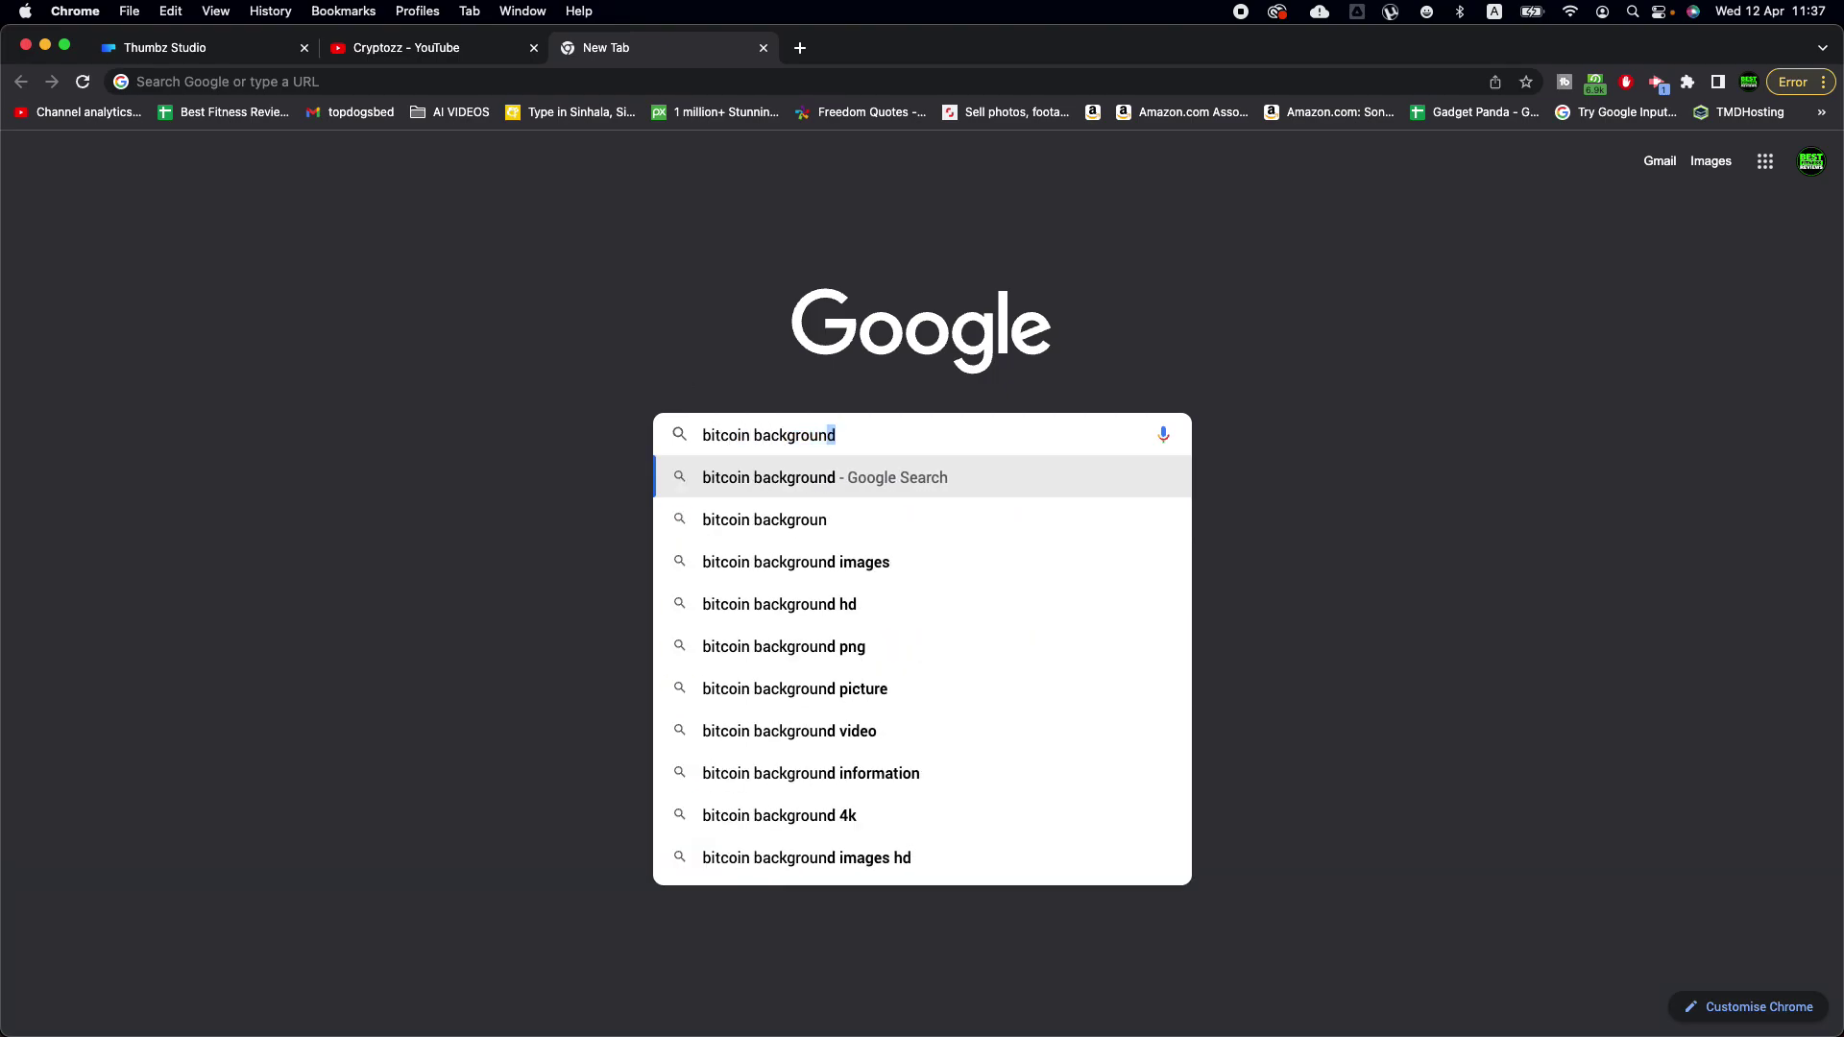
{"action": "key", "text": "Return"}
{"action": "left_click", "coordinate": [314, 205]}
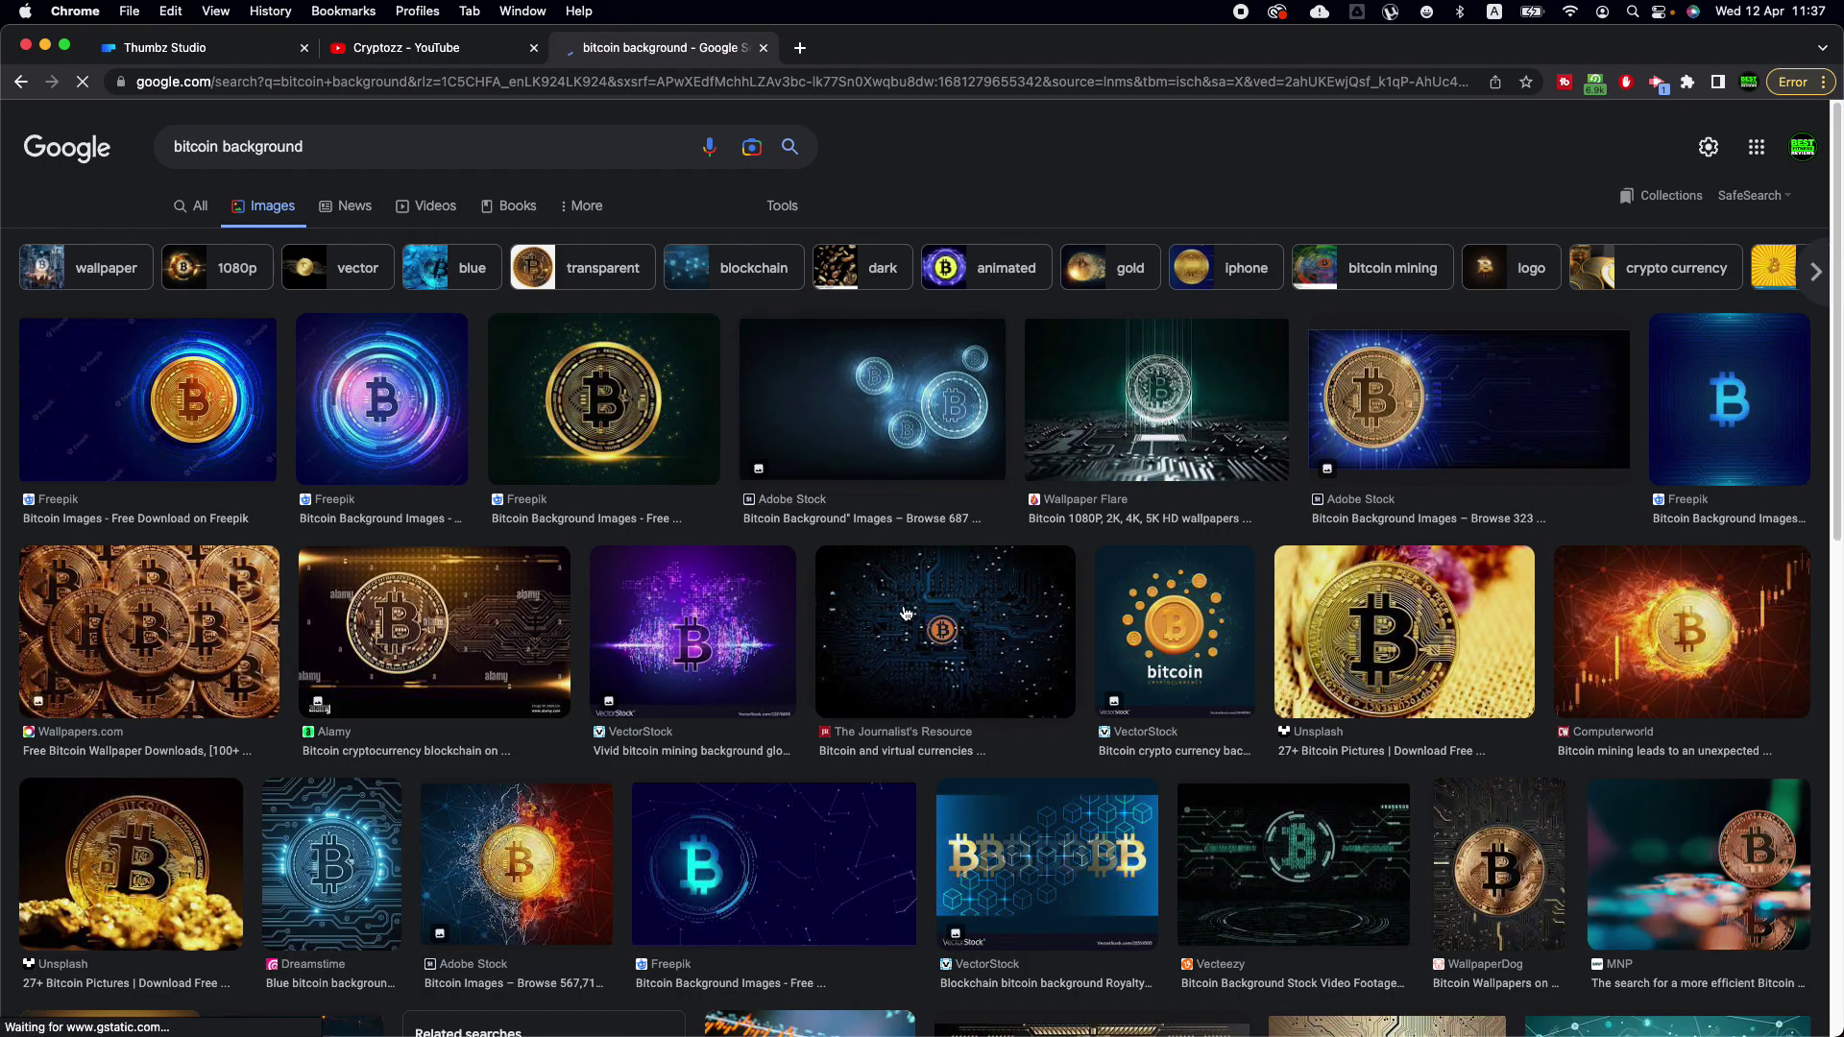
Find the blue and purple Adobe Stock "Crypto Exchange" bitcoin image with lightning in the results and copy it to the clipboard
{"action": "scroll", "coordinate": [1052, 632], "scroll_direction": "down", "scroll_amount": 5}
{"action": "scroll", "coordinate": [1052, 632], "scroll_direction": "down", "scroll_amount": 5}
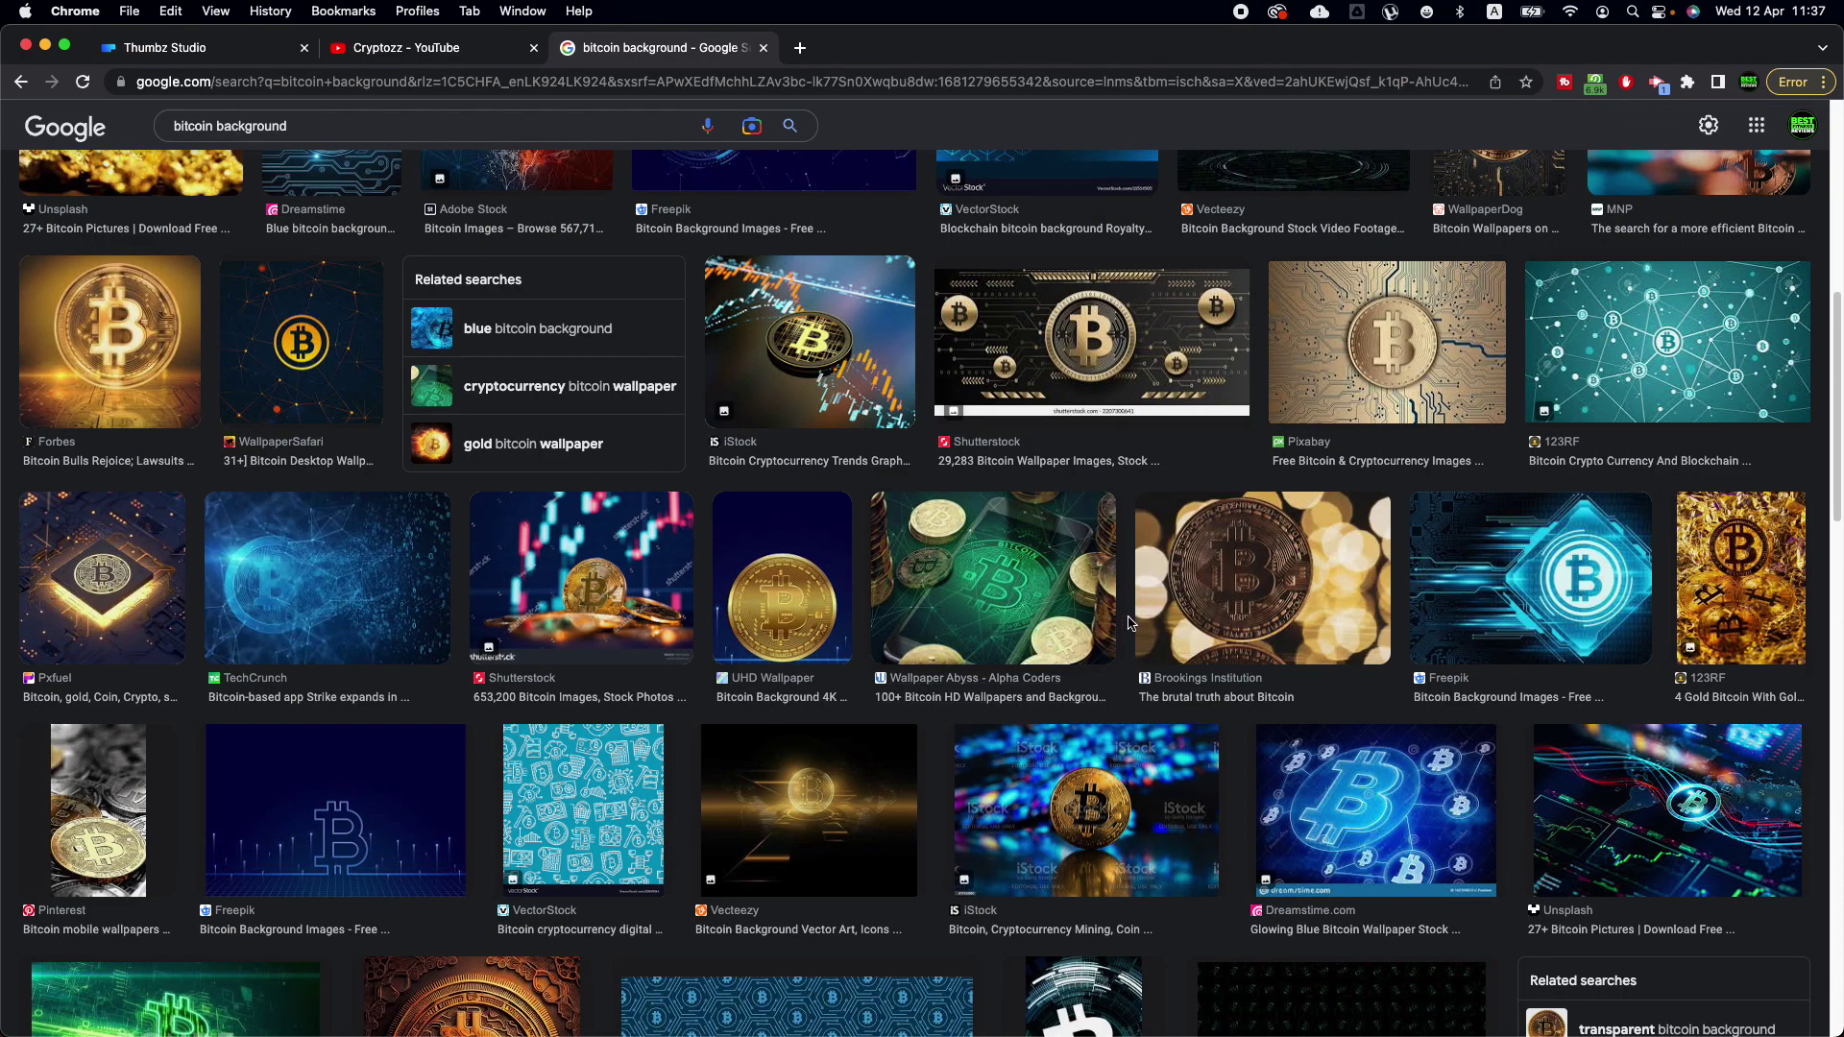
{"action": "scroll", "coordinate": [606, 415], "scroll_direction": "up", "scroll_amount": 5}
{"action": "scroll", "coordinate": [1651, 609], "scroll_direction": "down", "scroll_amount": 3}
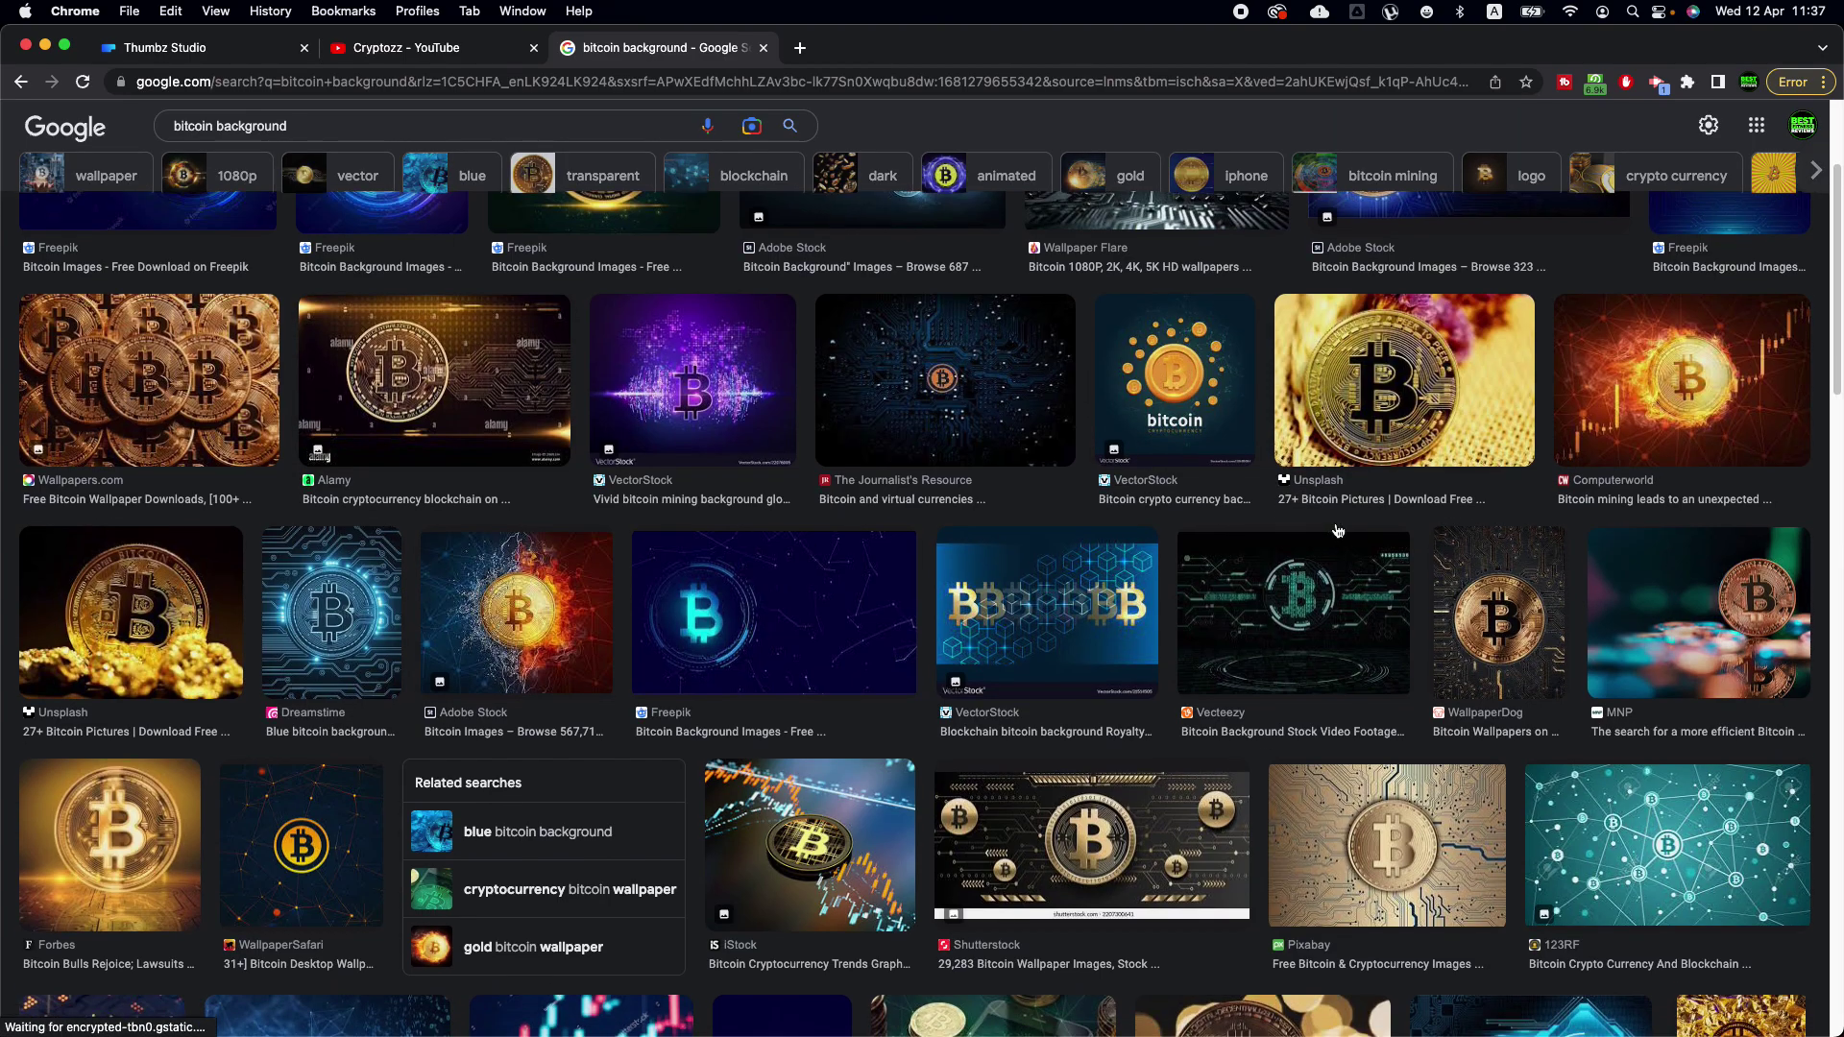
{"action": "scroll", "coordinate": [1650, 609], "scroll_direction": "down", "scroll_amount": 8}
{"action": "scroll", "coordinate": [1623, 557], "scroll_direction": "up", "scroll_amount": 5}
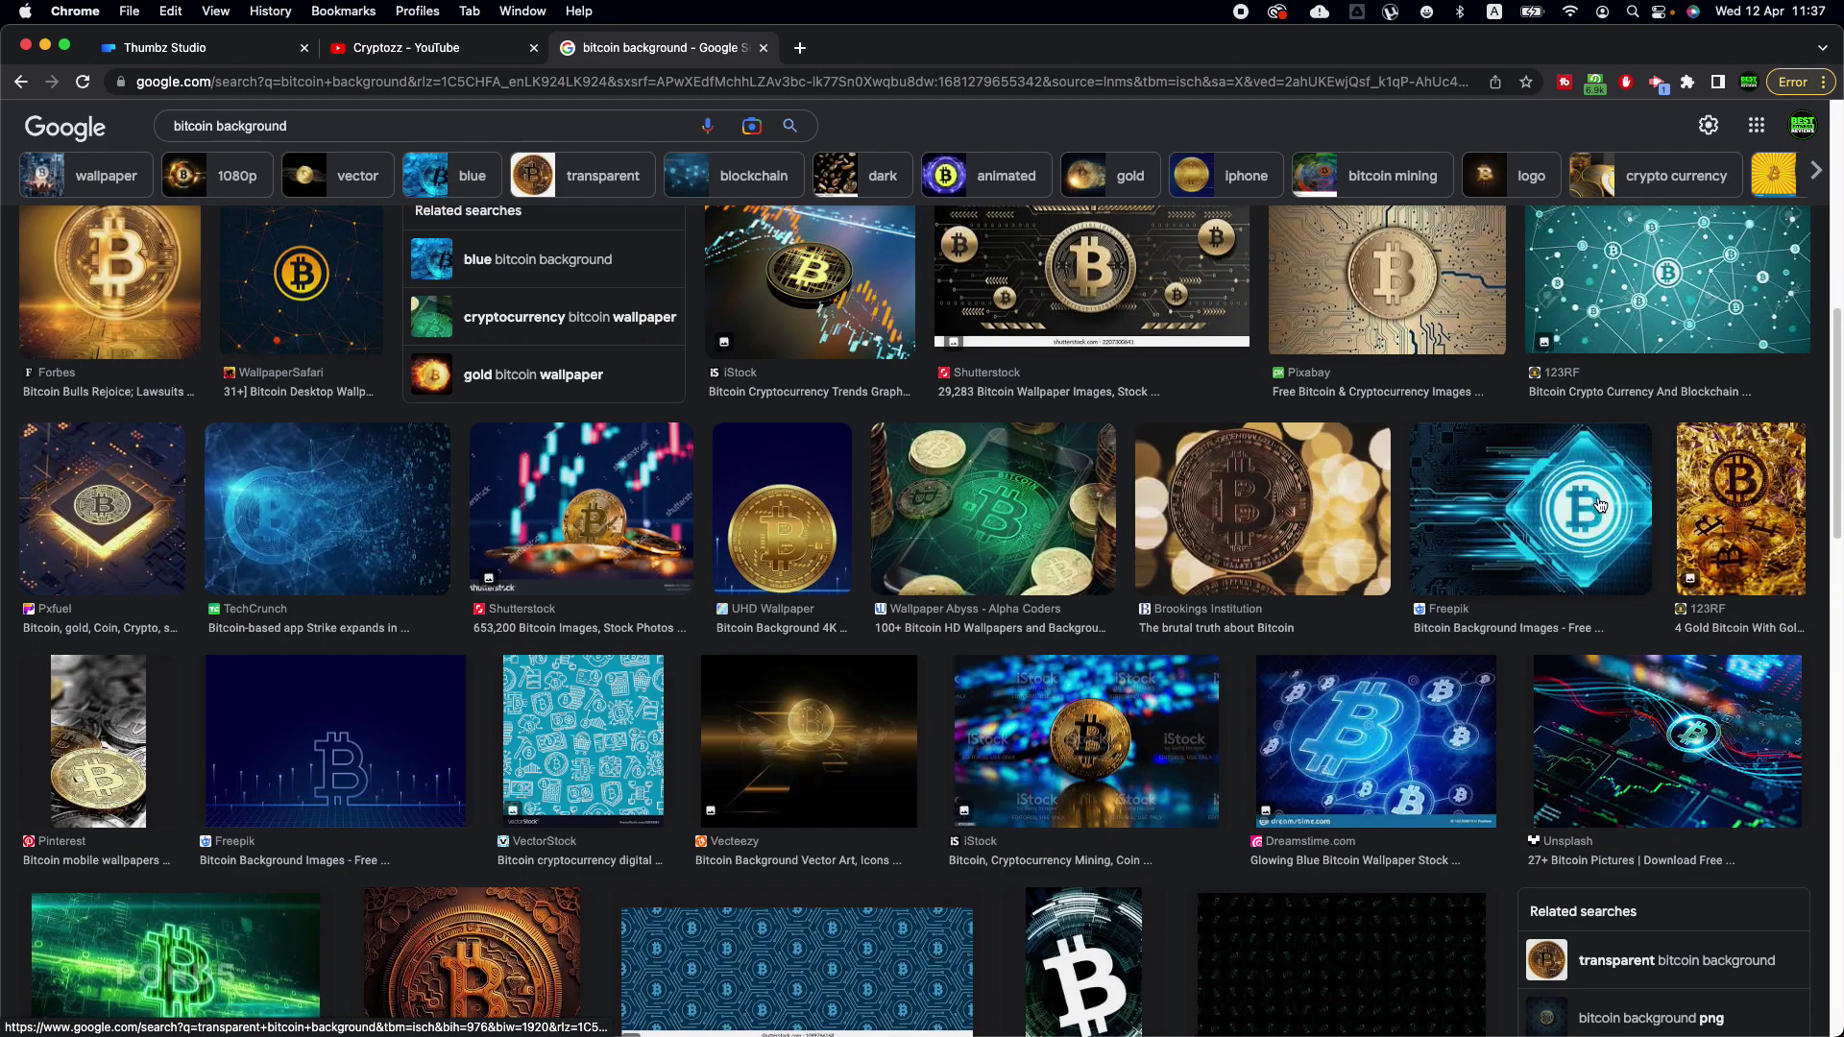
{"action": "scroll", "coordinate": [1509, 515], "scroll_direction": "down", "scroll_amount": 3}
{"action": "scroll", "coordinate": [1509, 515], "scroll_direction": "down", "scroll_amount": 6}
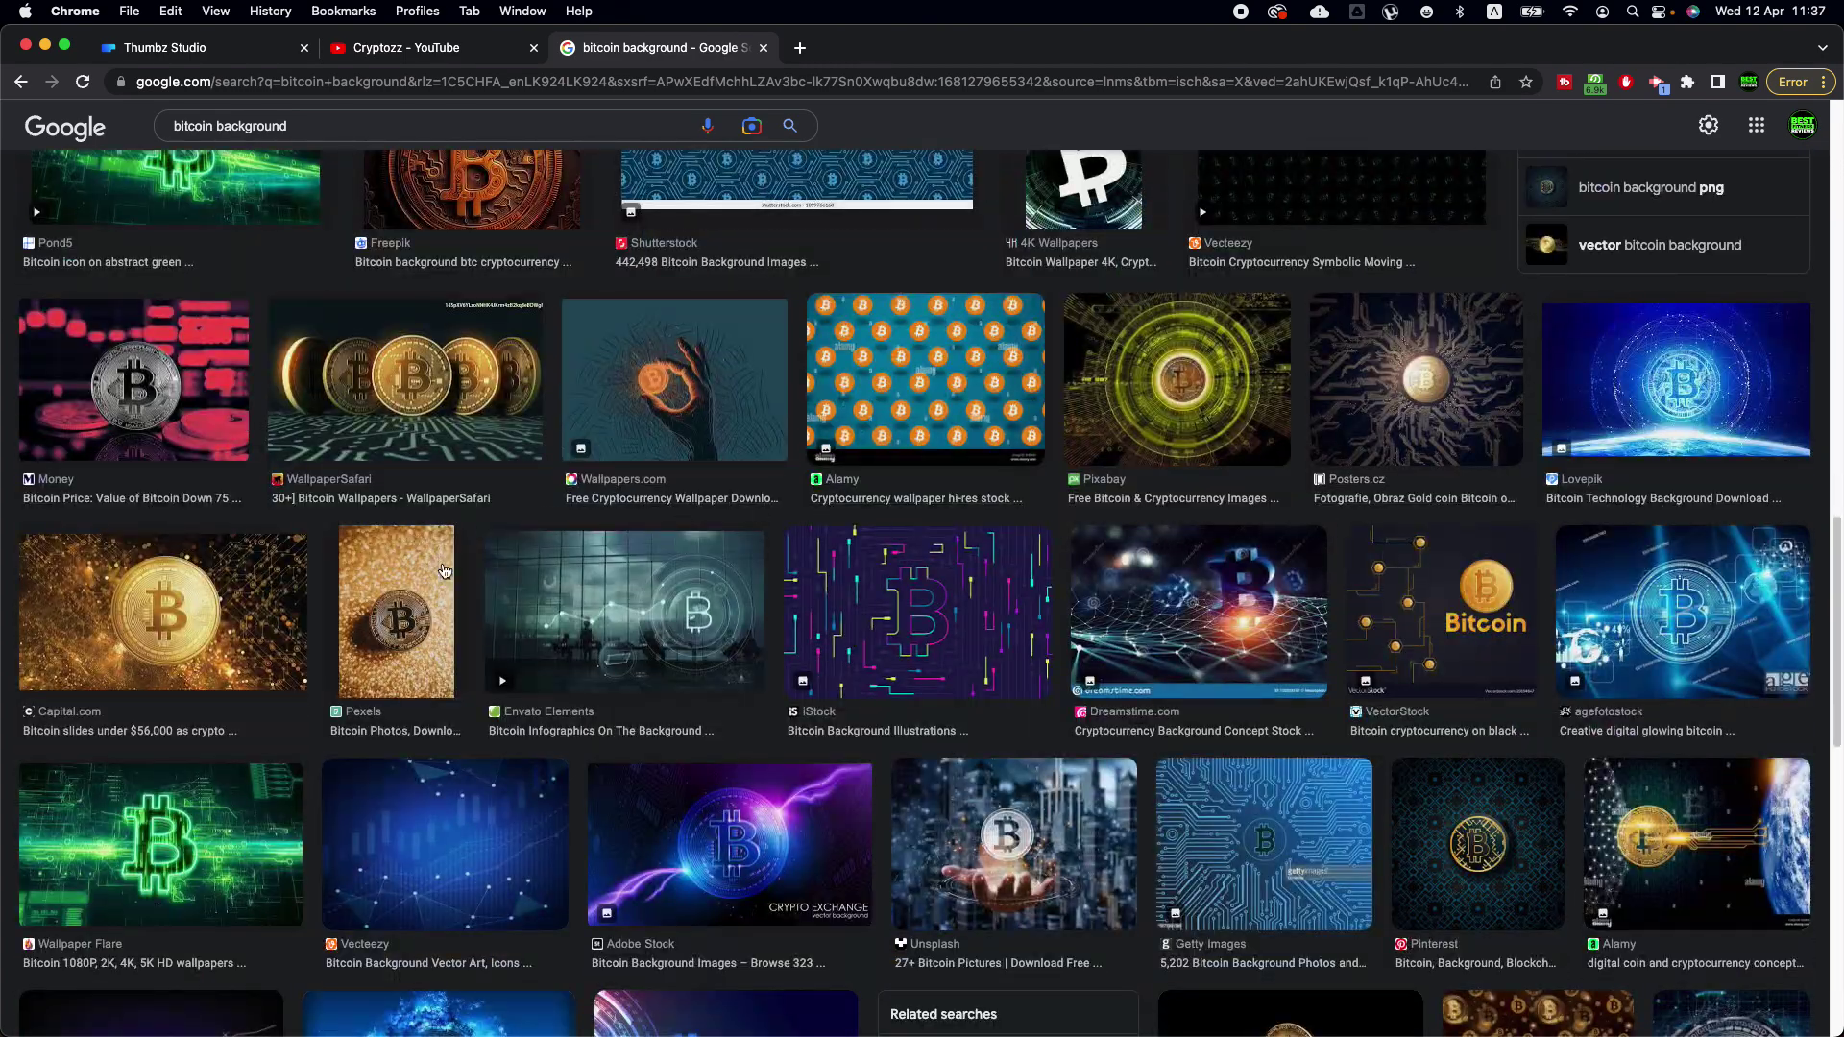
{"action": "scroll", "coordinate": [631, 603], "scroll_direction": "down", "scroll_amount": 3}
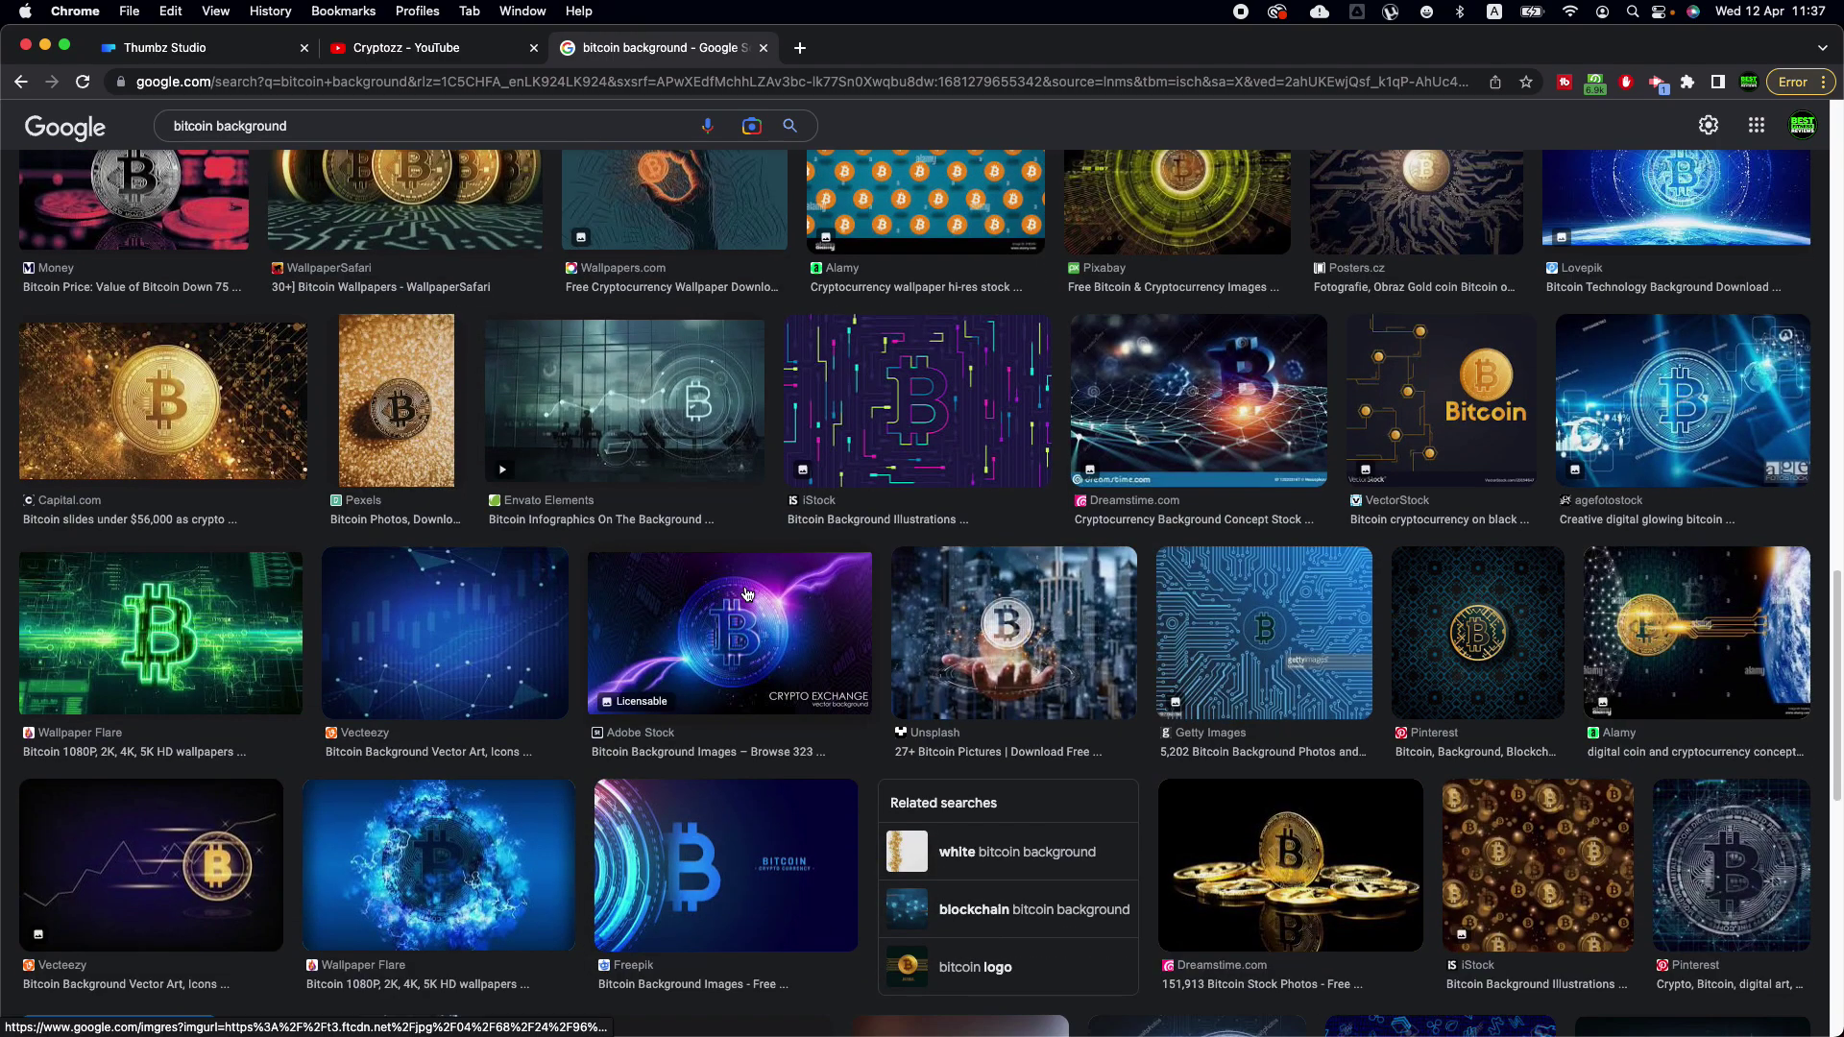
{"action": "left_click", "coordinate": [747, 595]}
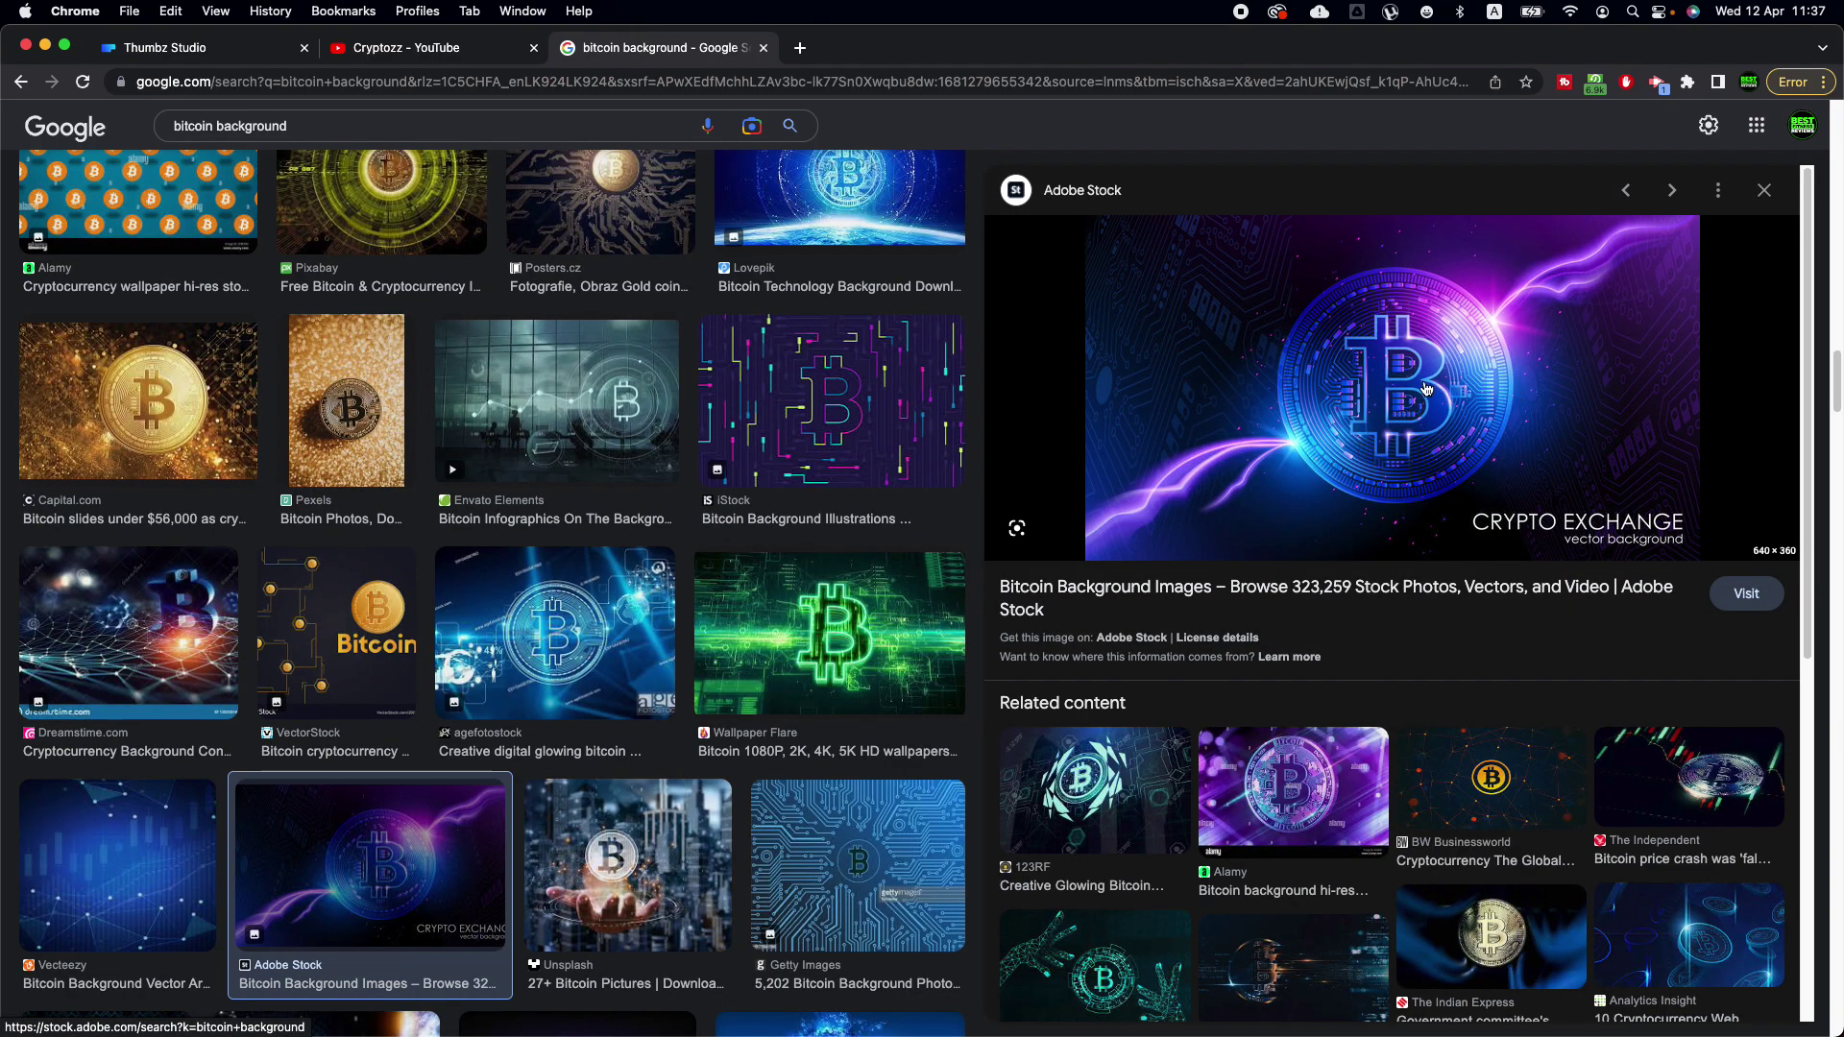
{"action": "right_click", "coordinate": [1333, 321]}
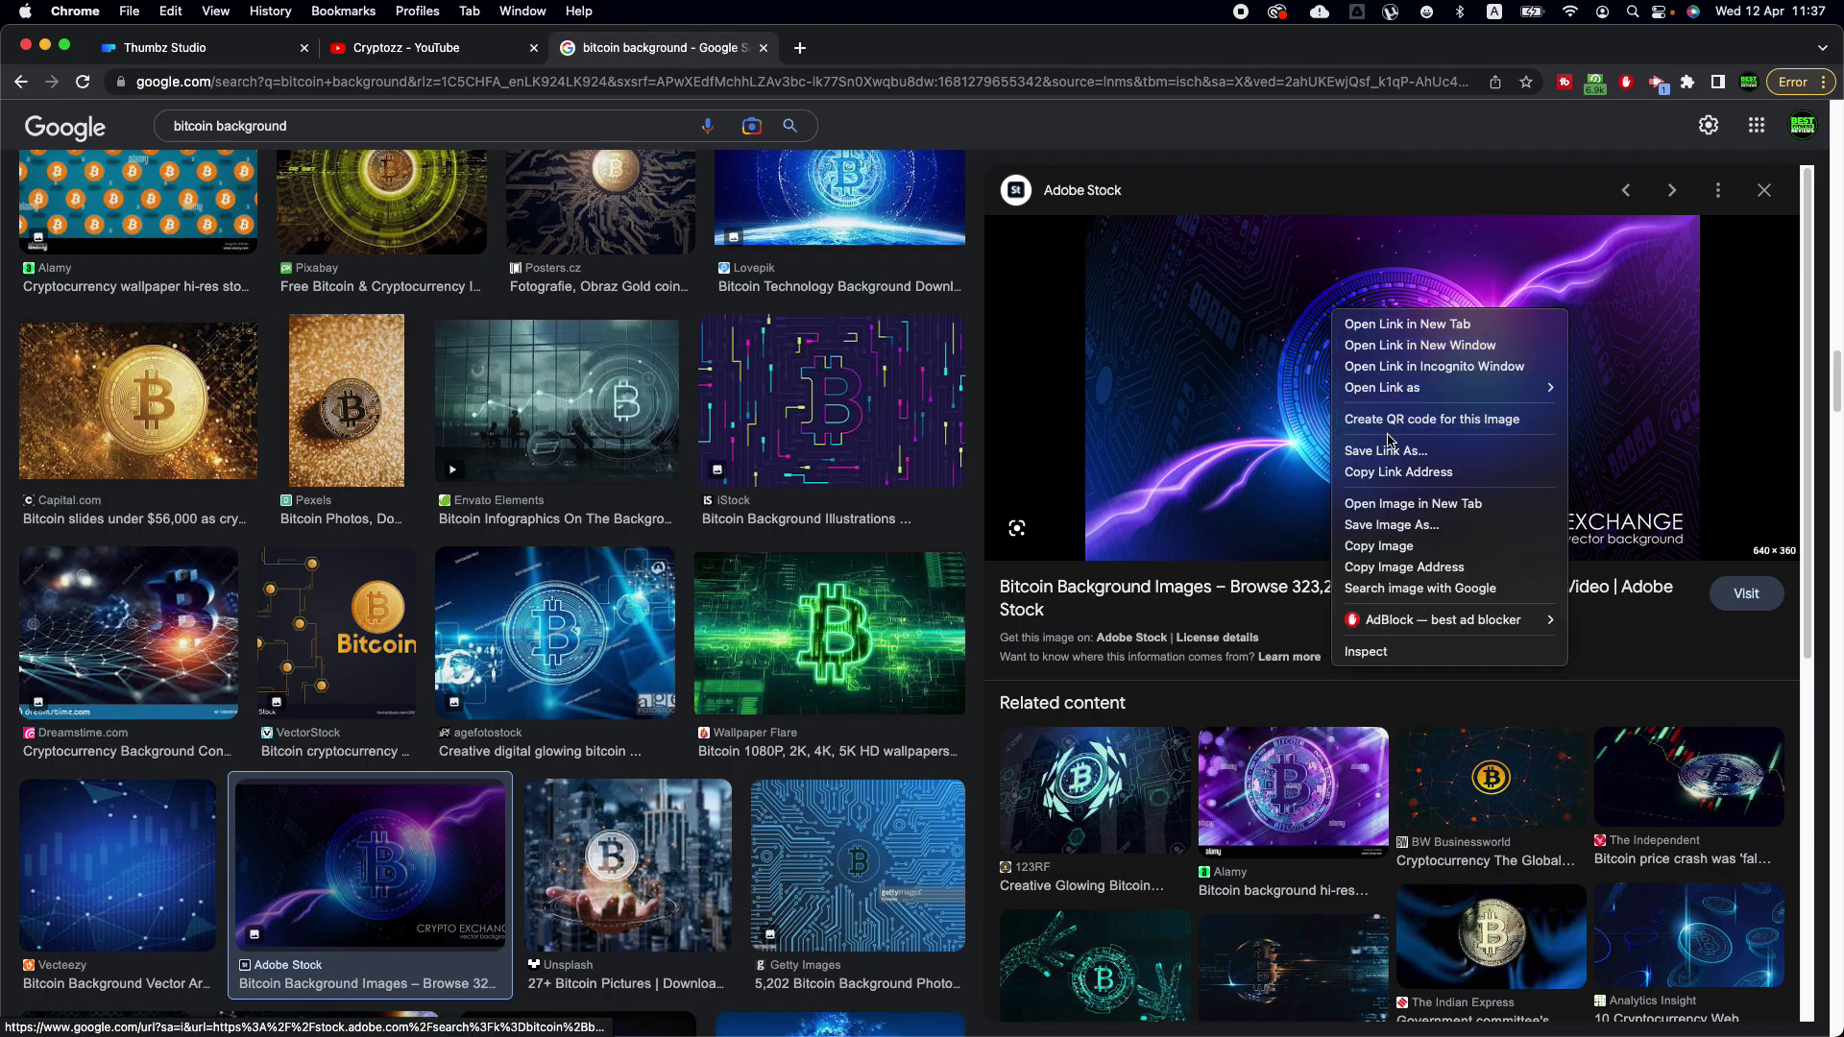
{"action": "left_click", "coordinate": [1383, 545]}
Return to Thumbz Studio and paste the copied bitcoin image onto the canvas, allowing the site to access the clipboard
{"action": "left_click", "coordinate": [218, 49]}
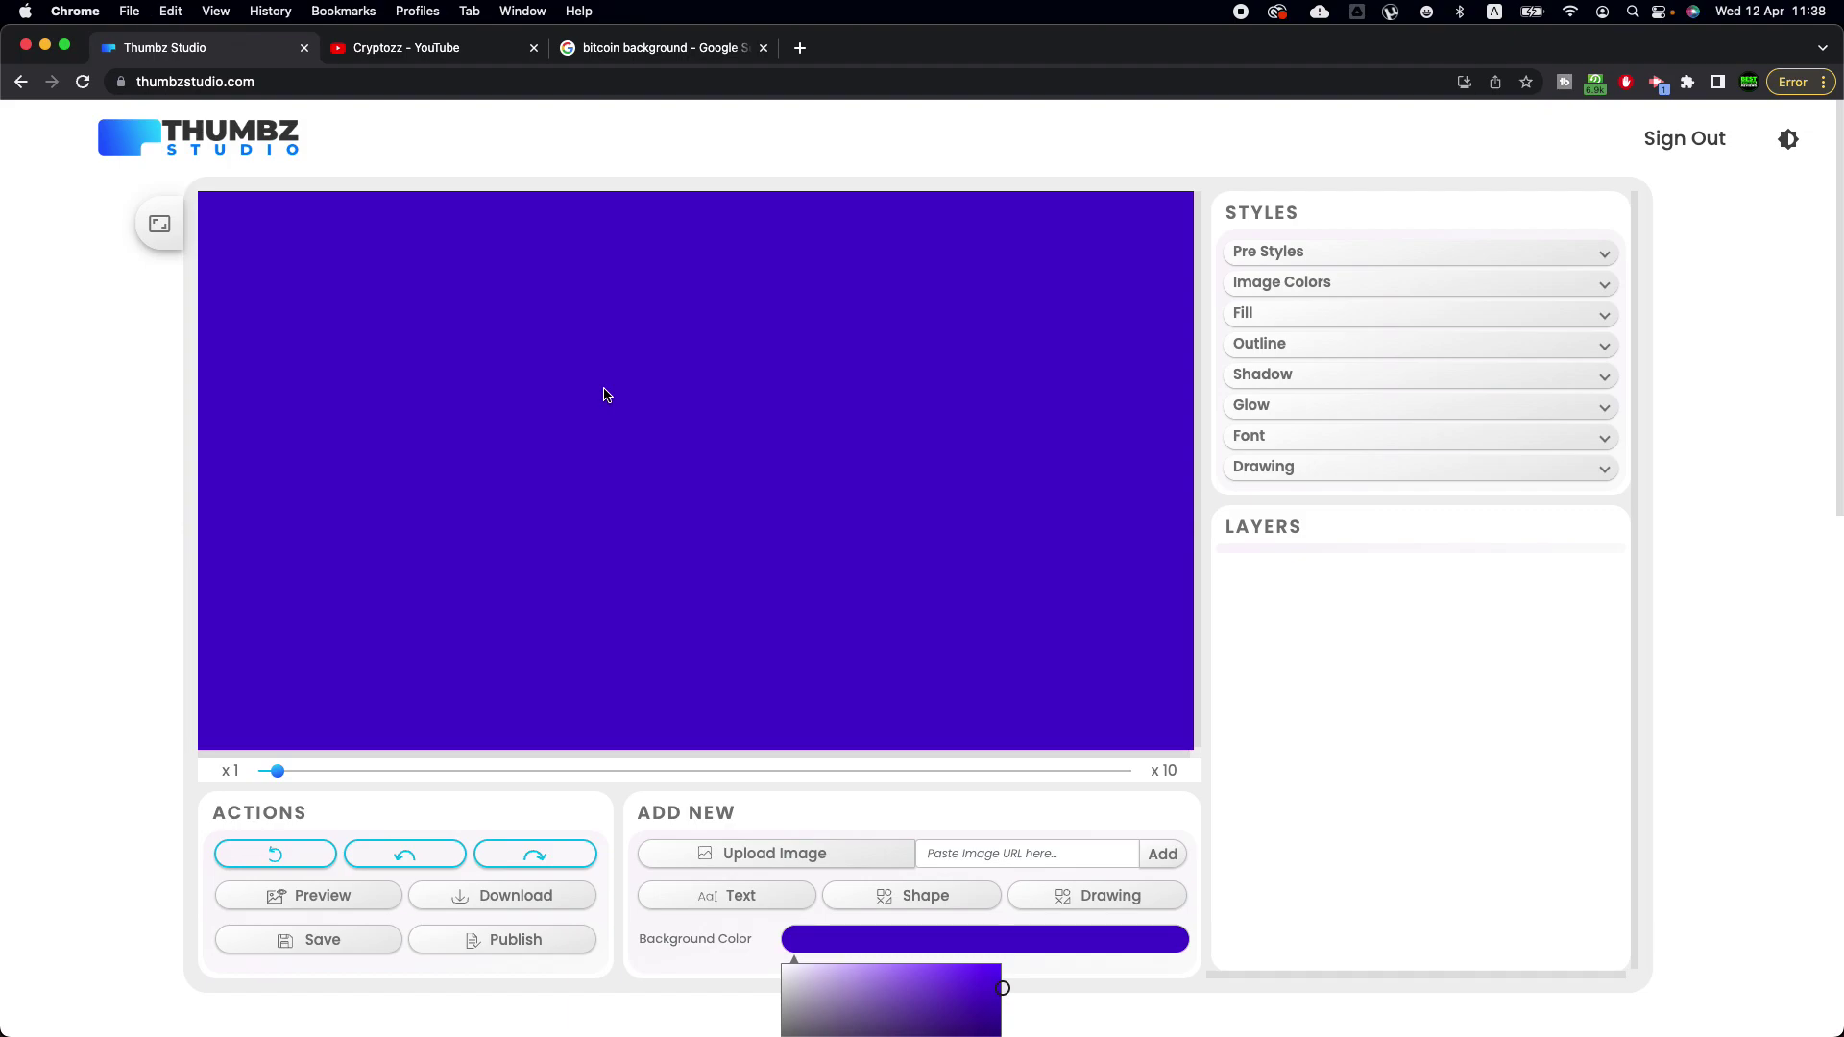
{"action": "left_click", "coordinate": [741, 460]}
{"action": "key", "text": "super+v"}
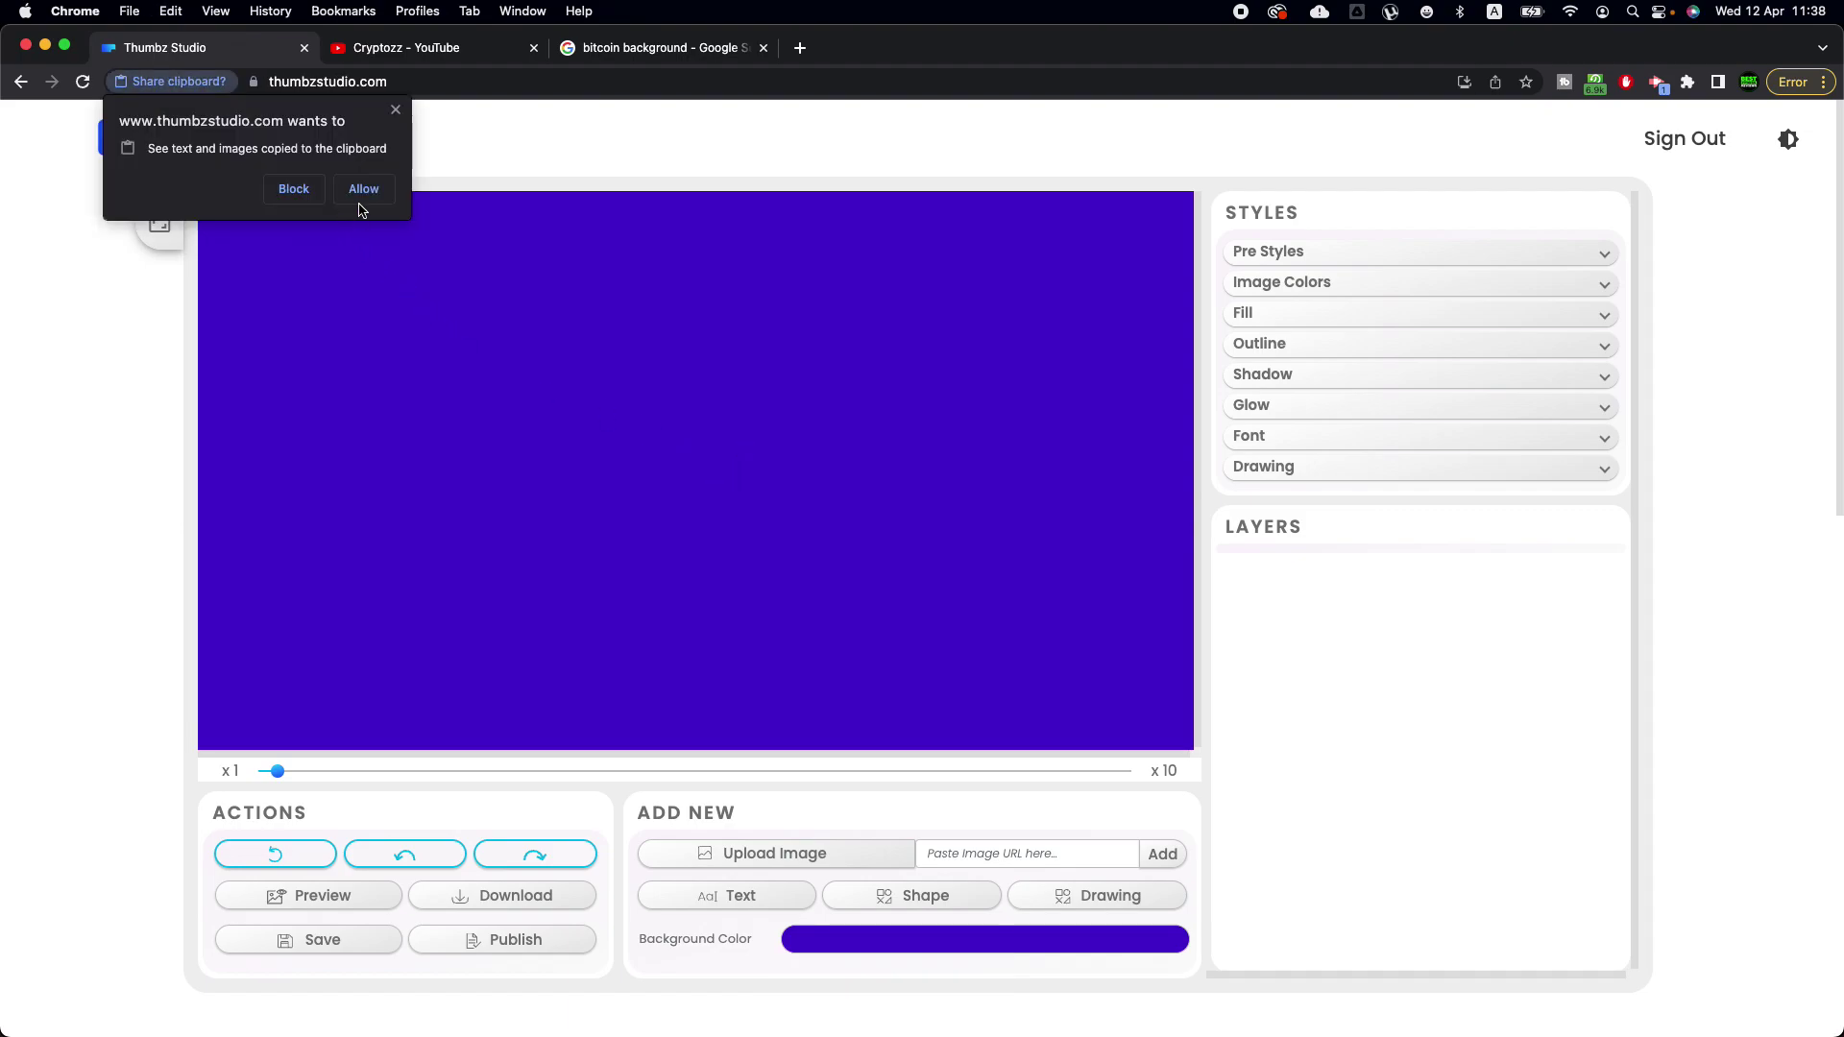
{"action": "left_click", "coordinate": [363, 189]}
Enlarge the pasted bitcoin image to cover the whole canvas and reposition it so the coin sits near the center
{"action": "left_click_drag", "start_coordinate": [992, 663], "coordinate": [499, 389]}
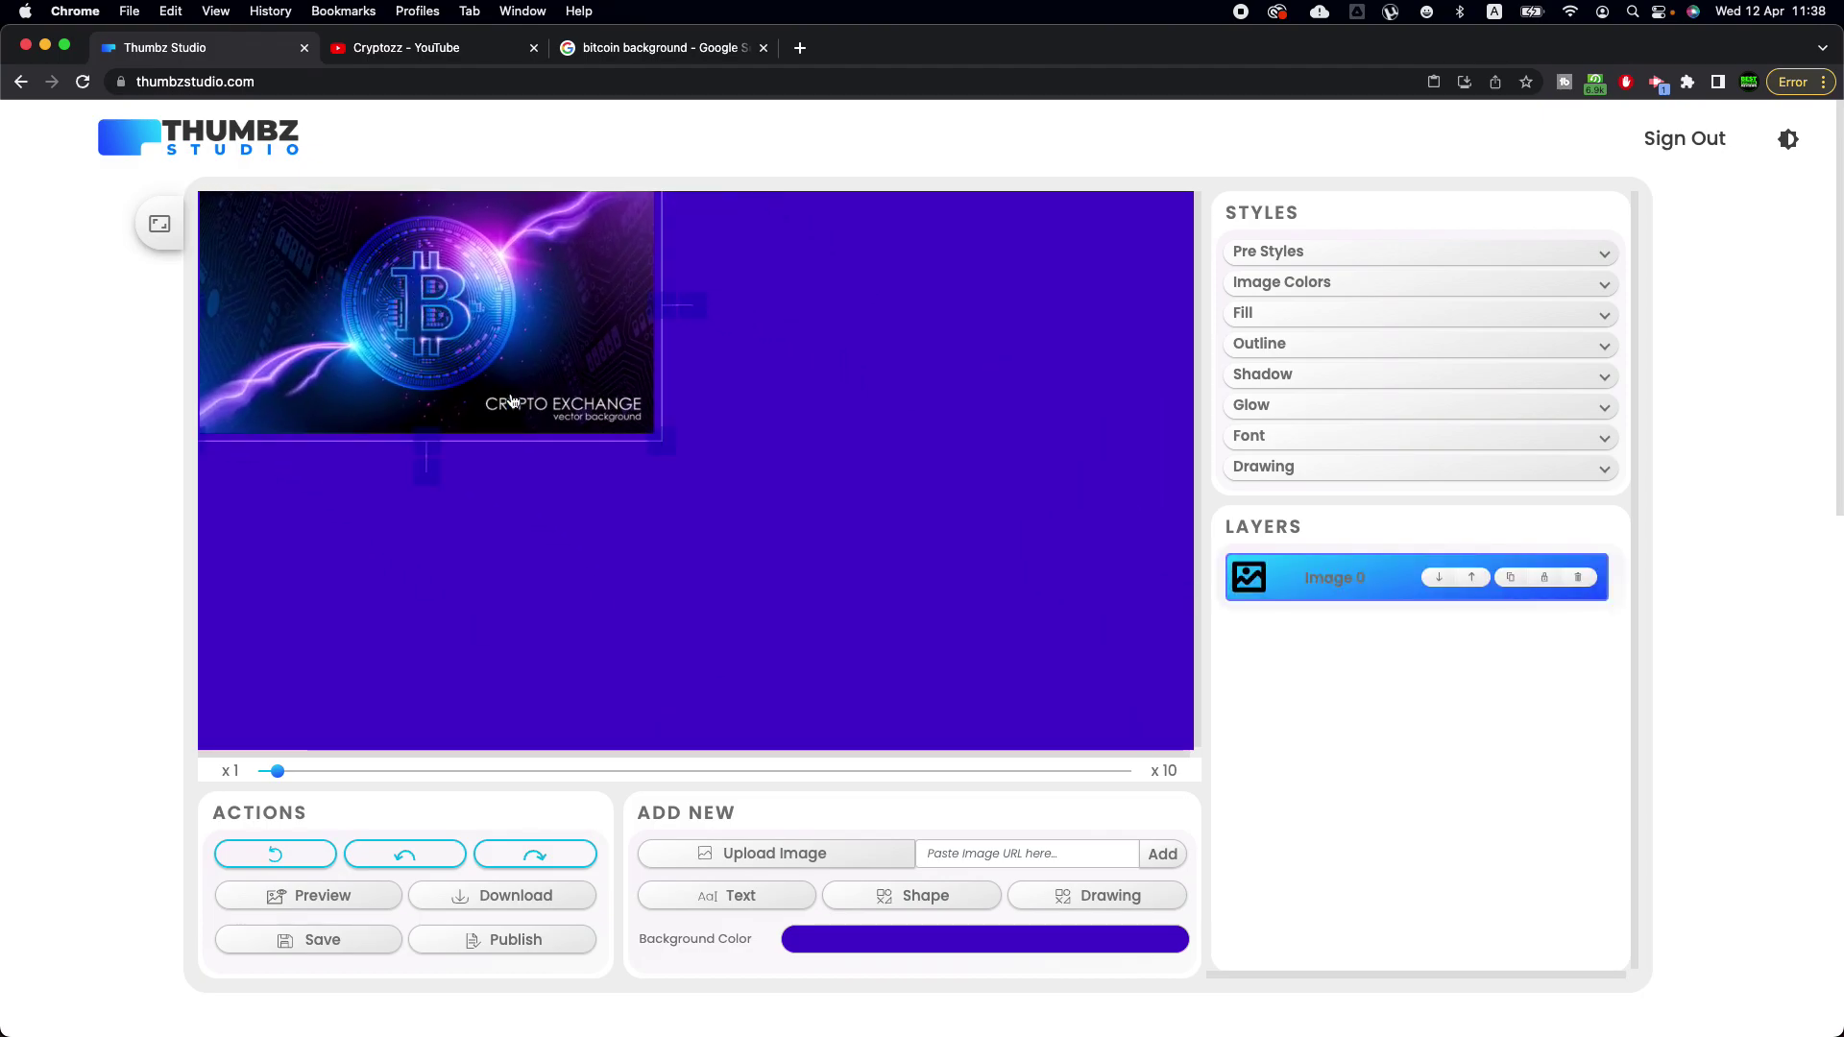
{"action": "left_click_drag", "start_coordinate": [659, 440], "coordinate": [858, 567]}
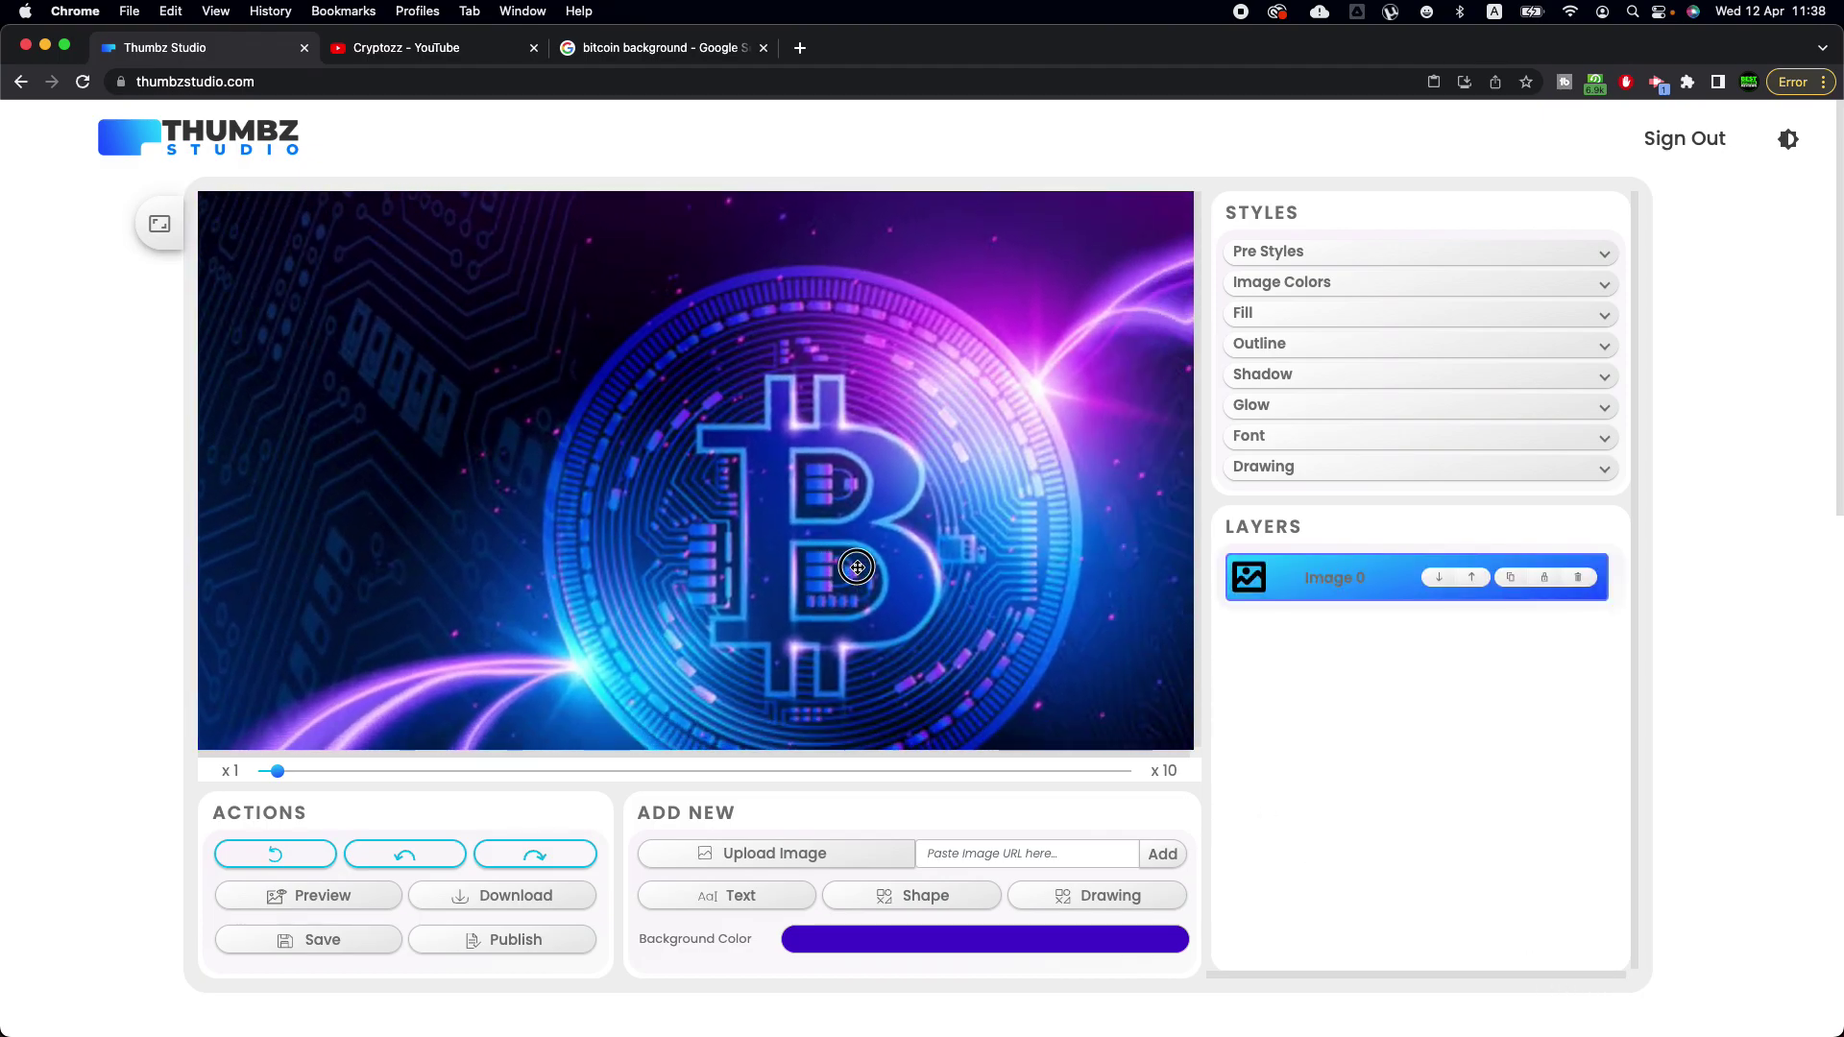
{"action": "left_click_drag", "start_coordinate": [901, 475], "coordinate": [852, 440]}
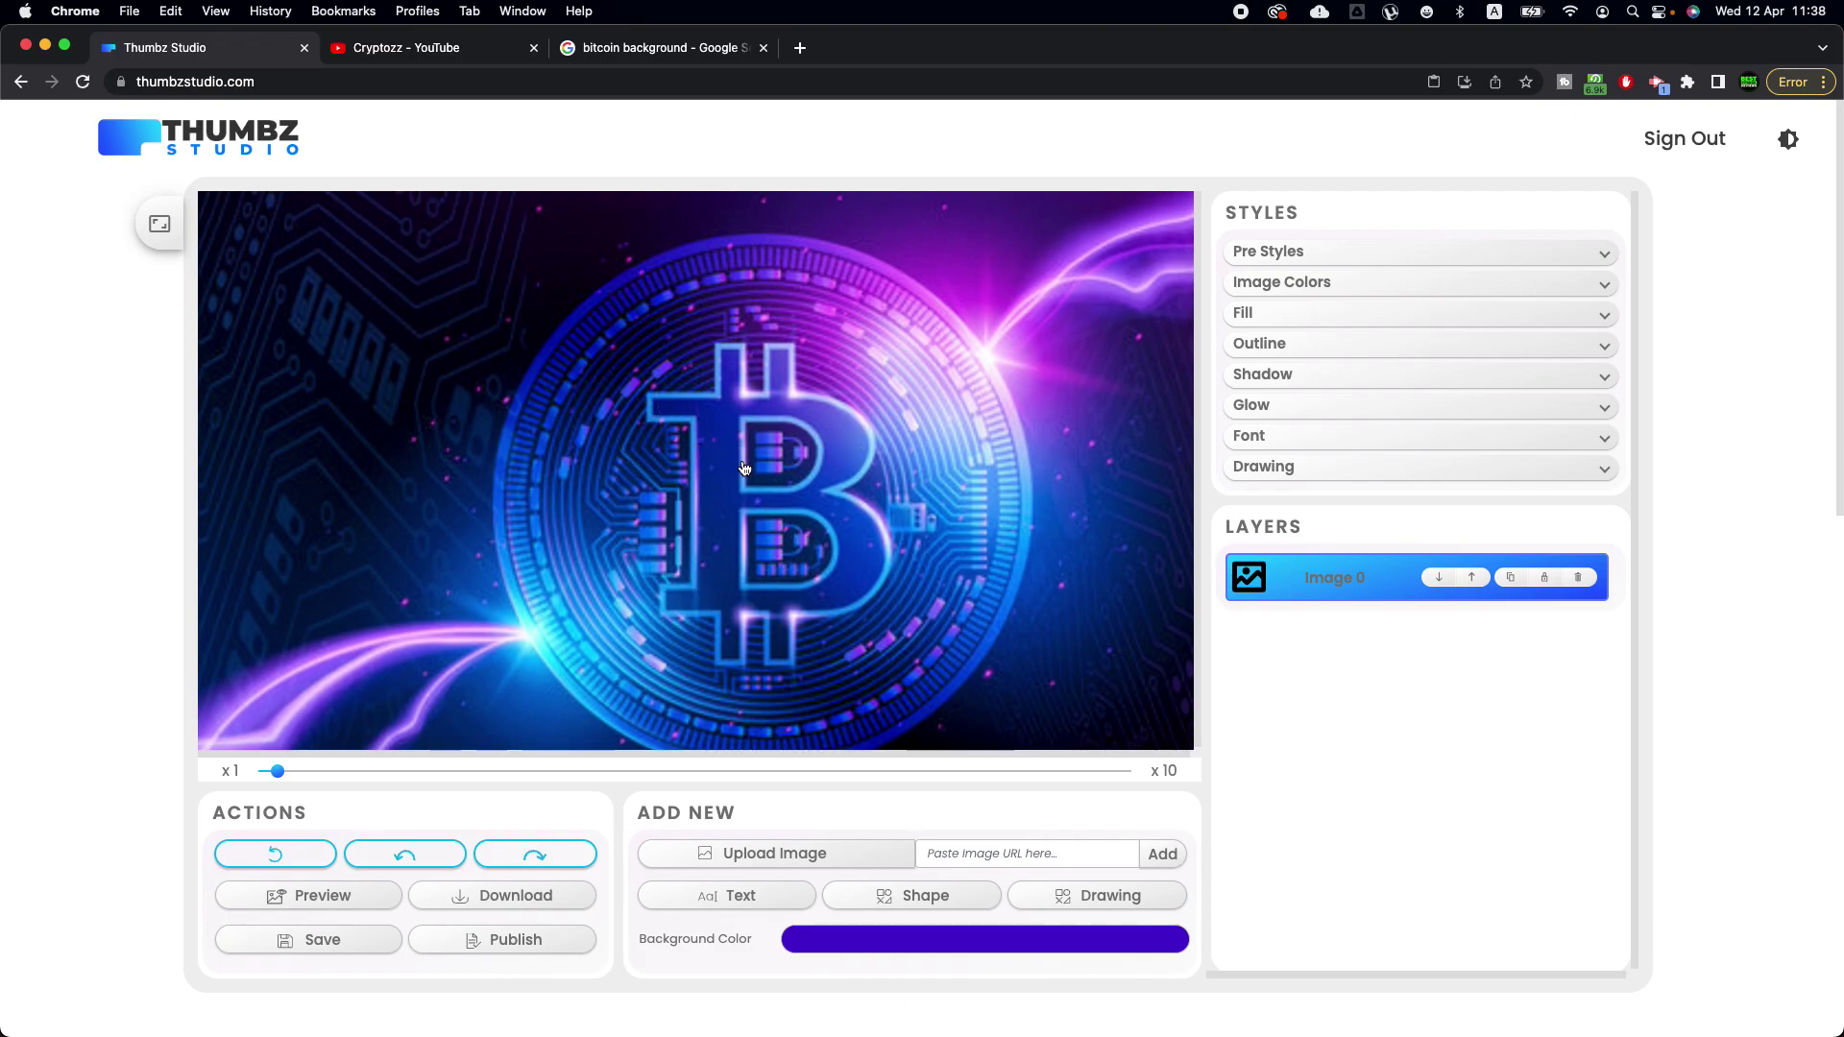
Delete the bitcoin image from the canvas and confirm the removal
{"action": "key", "text": "Delete"}
{"action": "left_click", "coordinate": [1074, 625]}
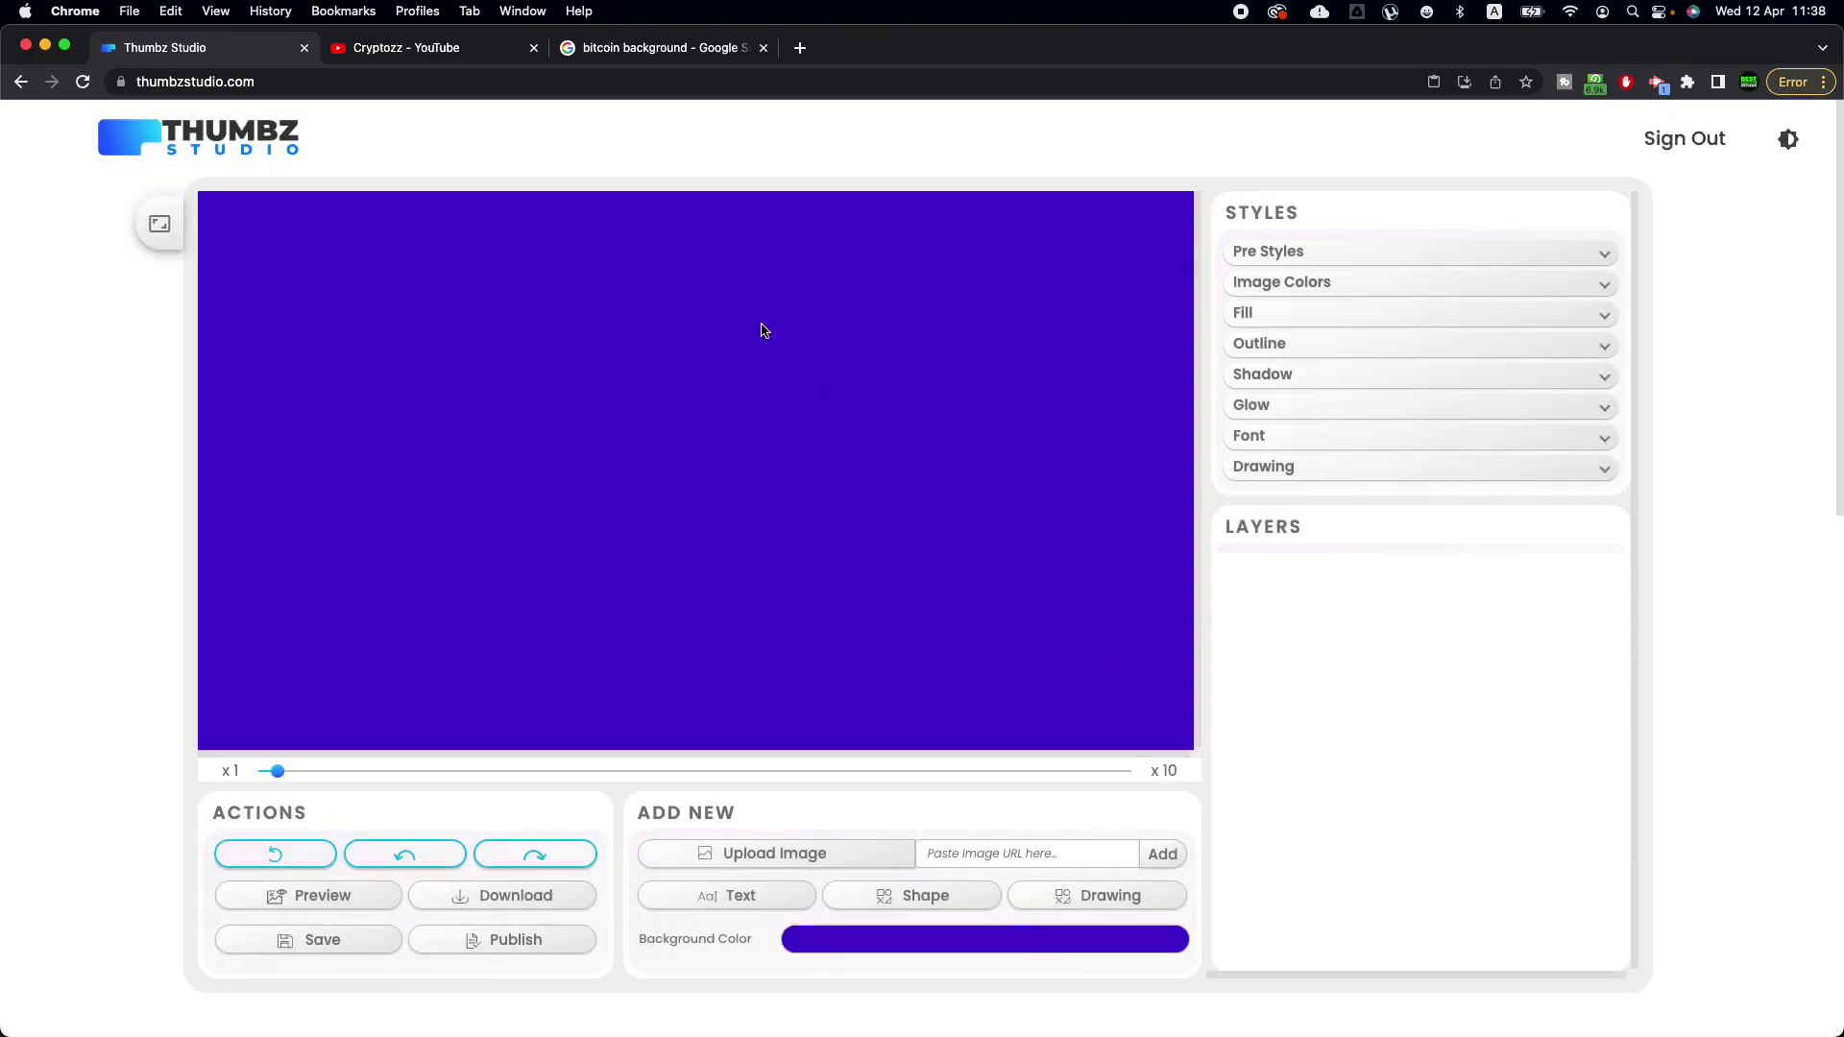
Return to the "bitcoin background" image results and filter them to Large size
{"action": "left_click", "coordinate": [662, 48]}
{"action": "scroll", "coordinate": [1066, 634], "scroll_direction": "down", "scroll_amount": 5}
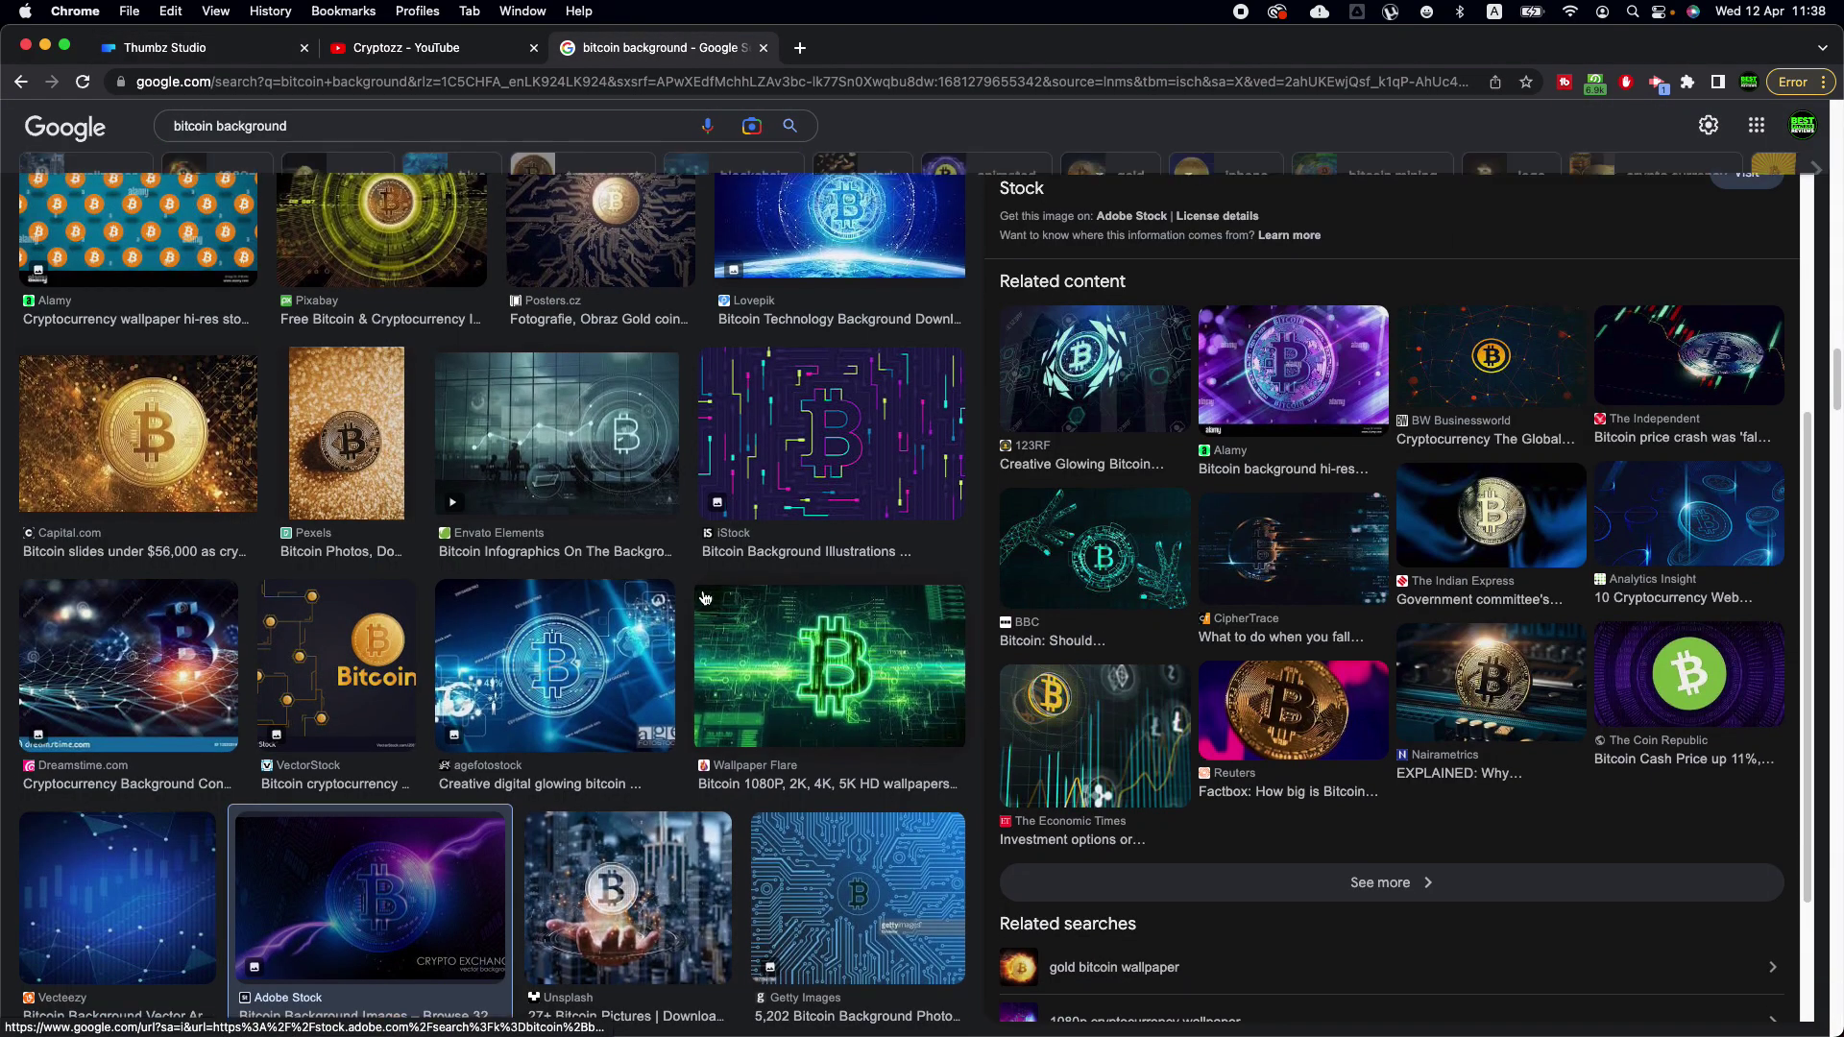
{"action": "scroll", "coordinate": [704, 599], "scroll_direction": "up", "scroll_amount": 15}
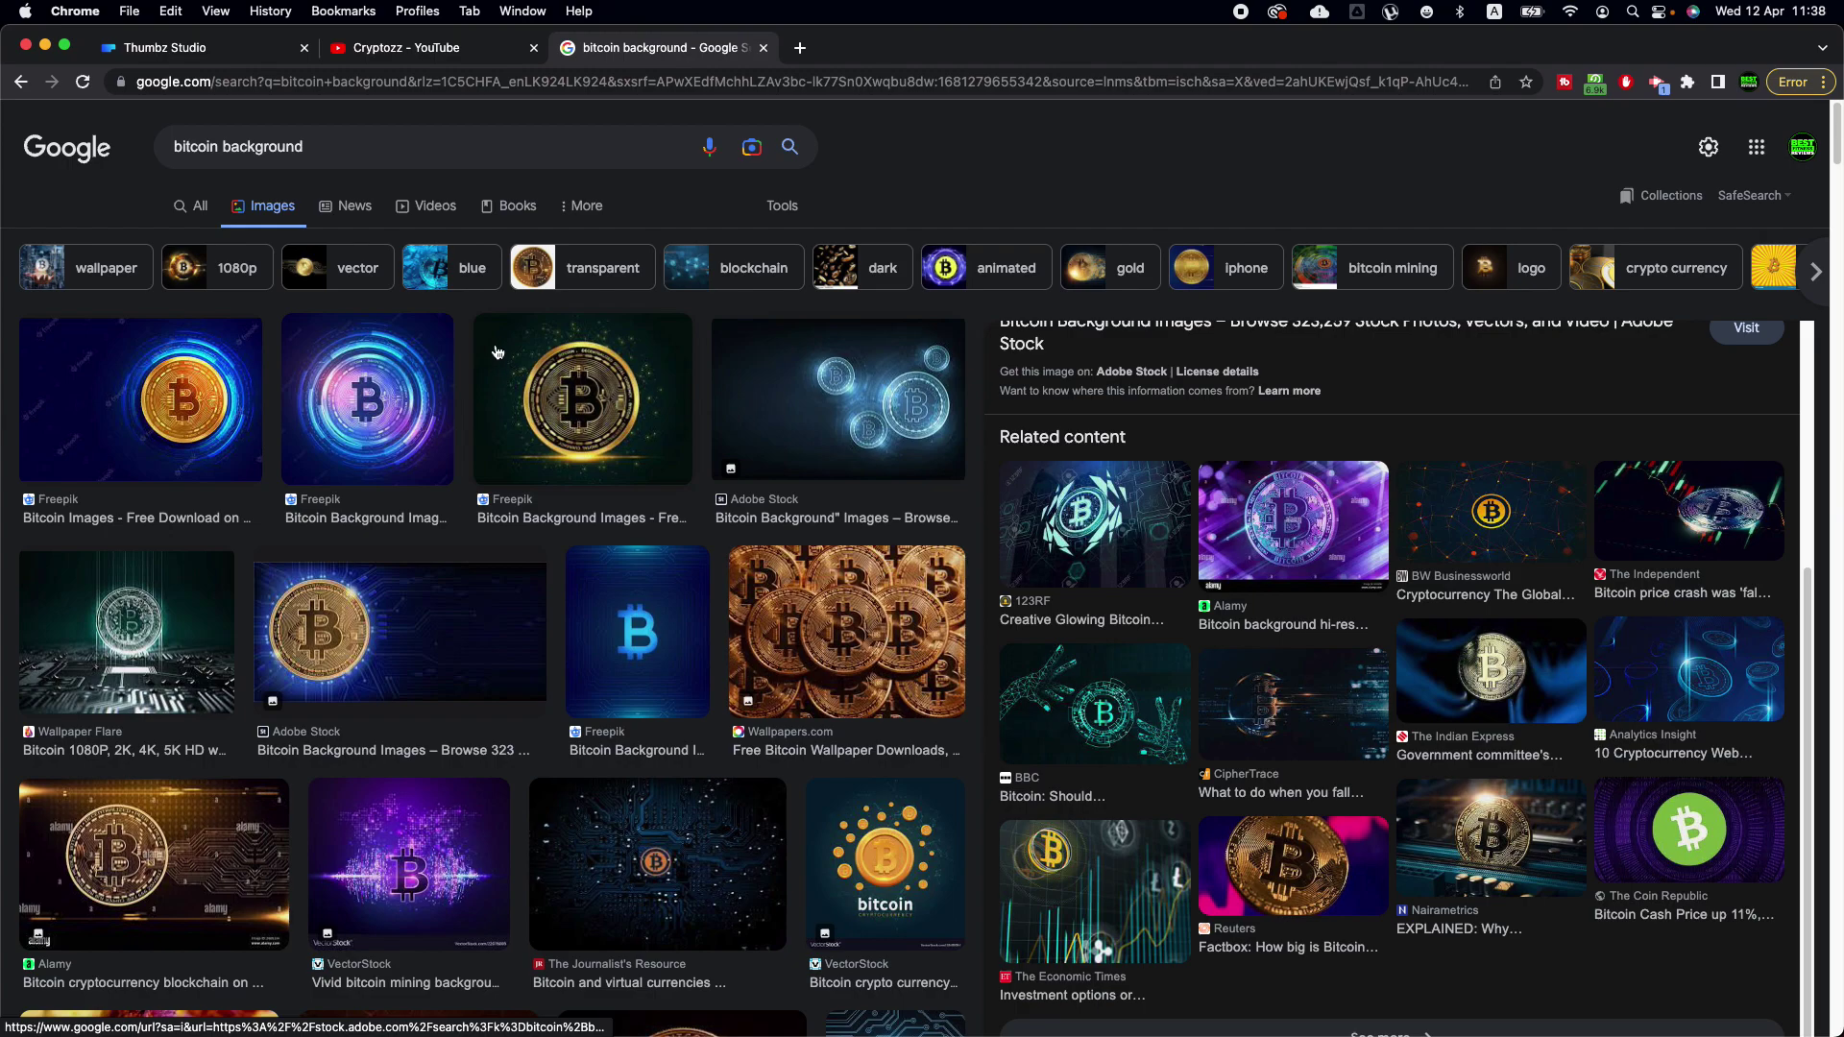
{"action": "left_click", "coordinate": [784, 212]}
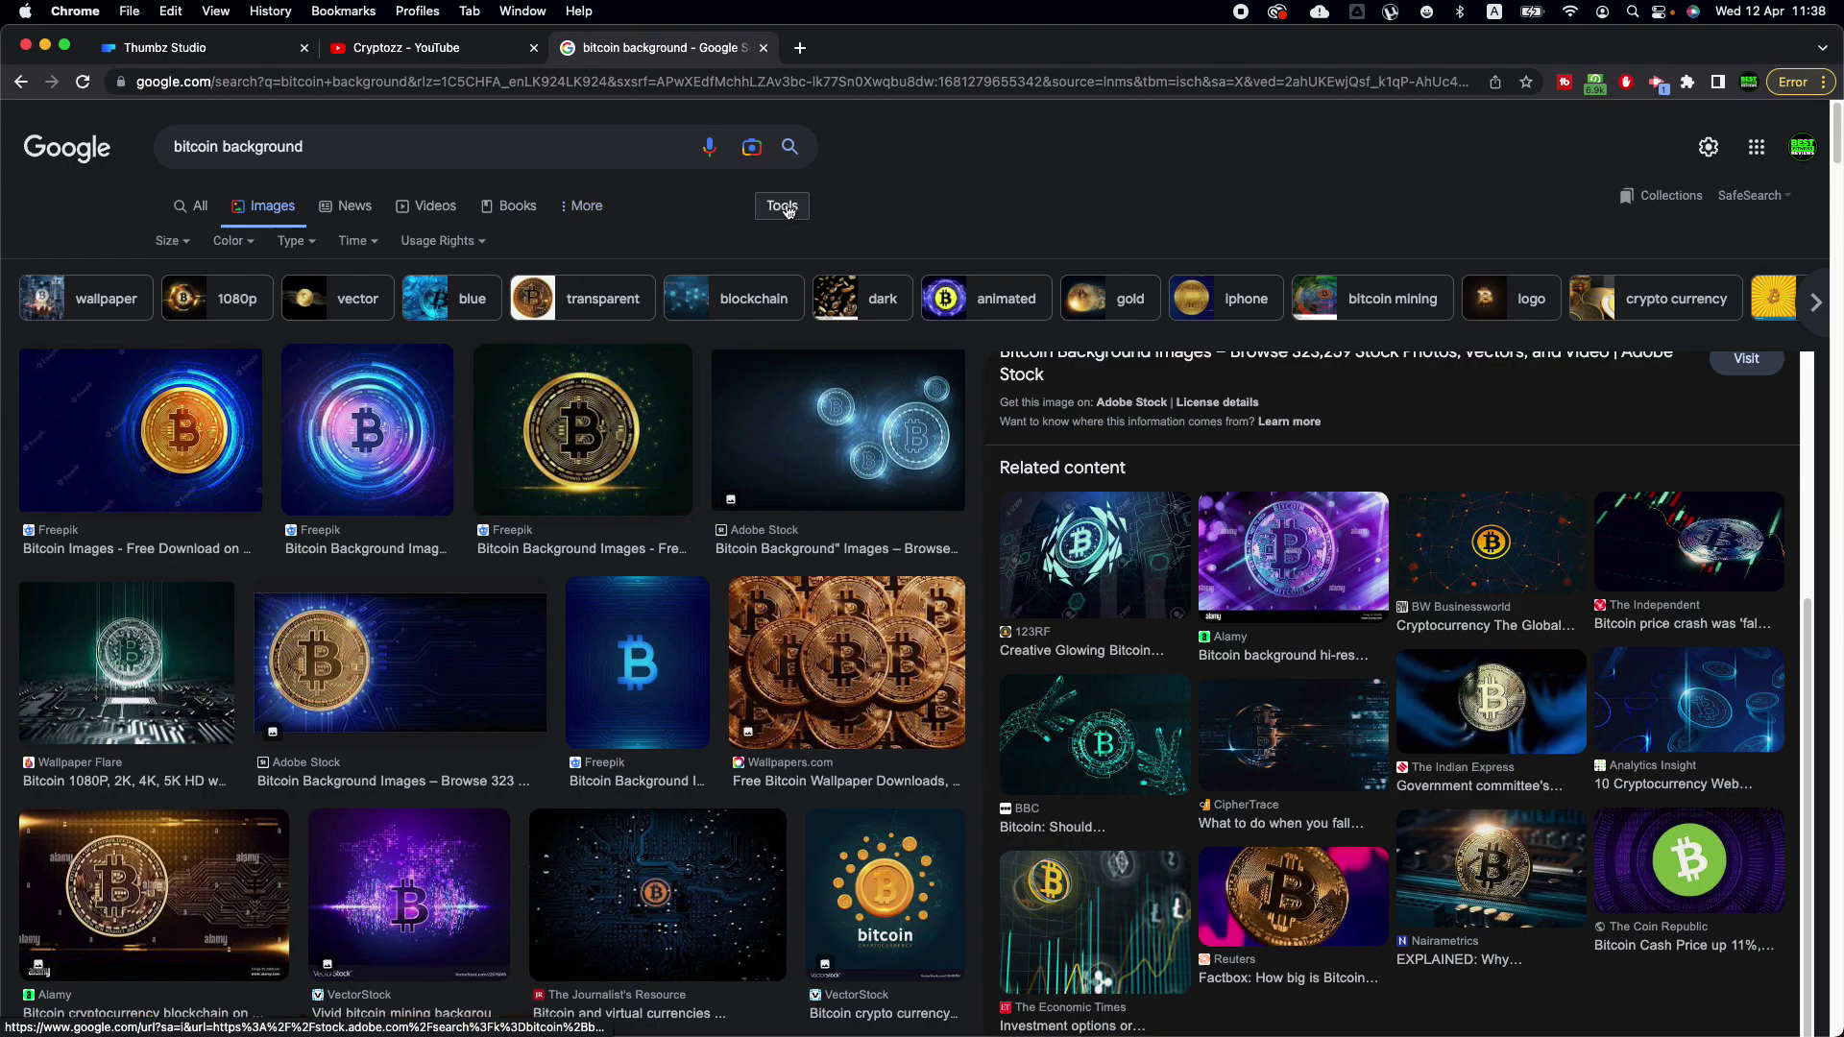
{"action": "left_click", "coordinate": [185, 242]}
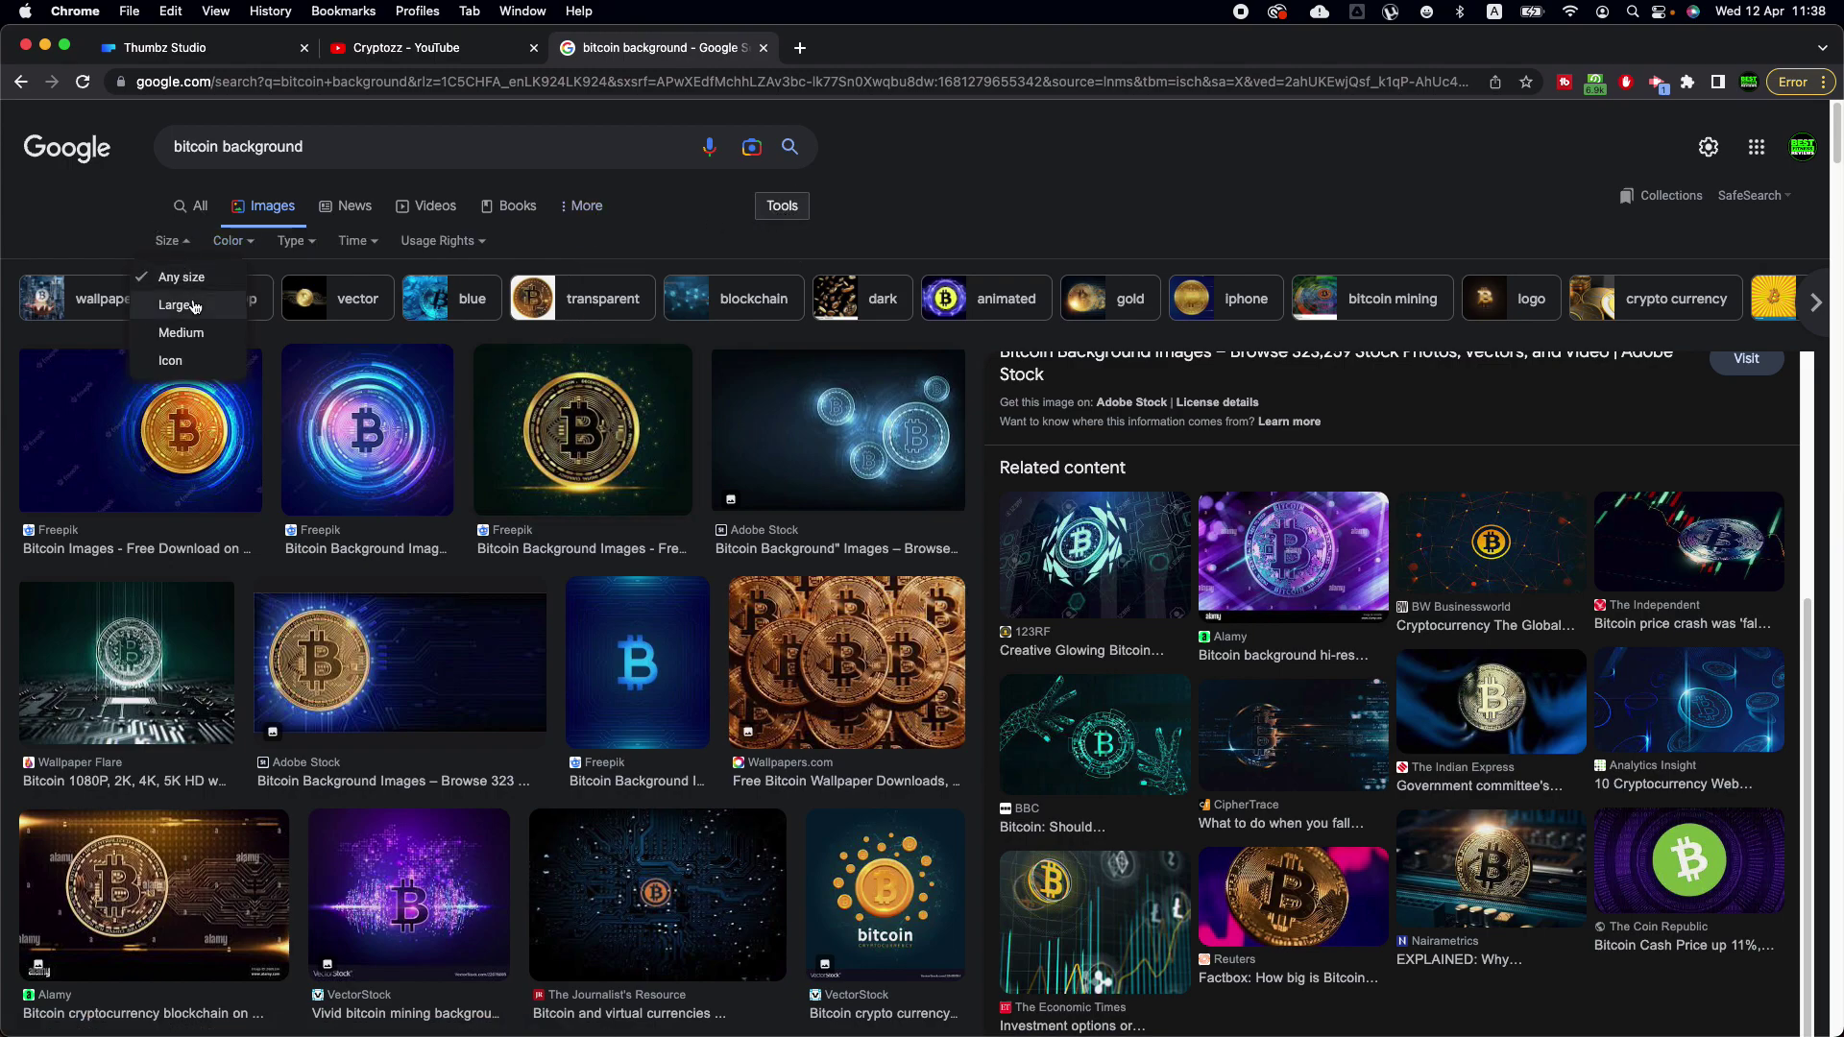
{"action": "left_click", "coordinate": [182, 306]}
Browse the large bitcoin images, preview the Shutterstock coin-and-chart photo, and copy the WallpaperSafari image with the orange bitcoin logo on a dark network
{"action": "scroll", "coordinate": [750, 511], "scroll_direction": "down", "scroll_amount": 5}
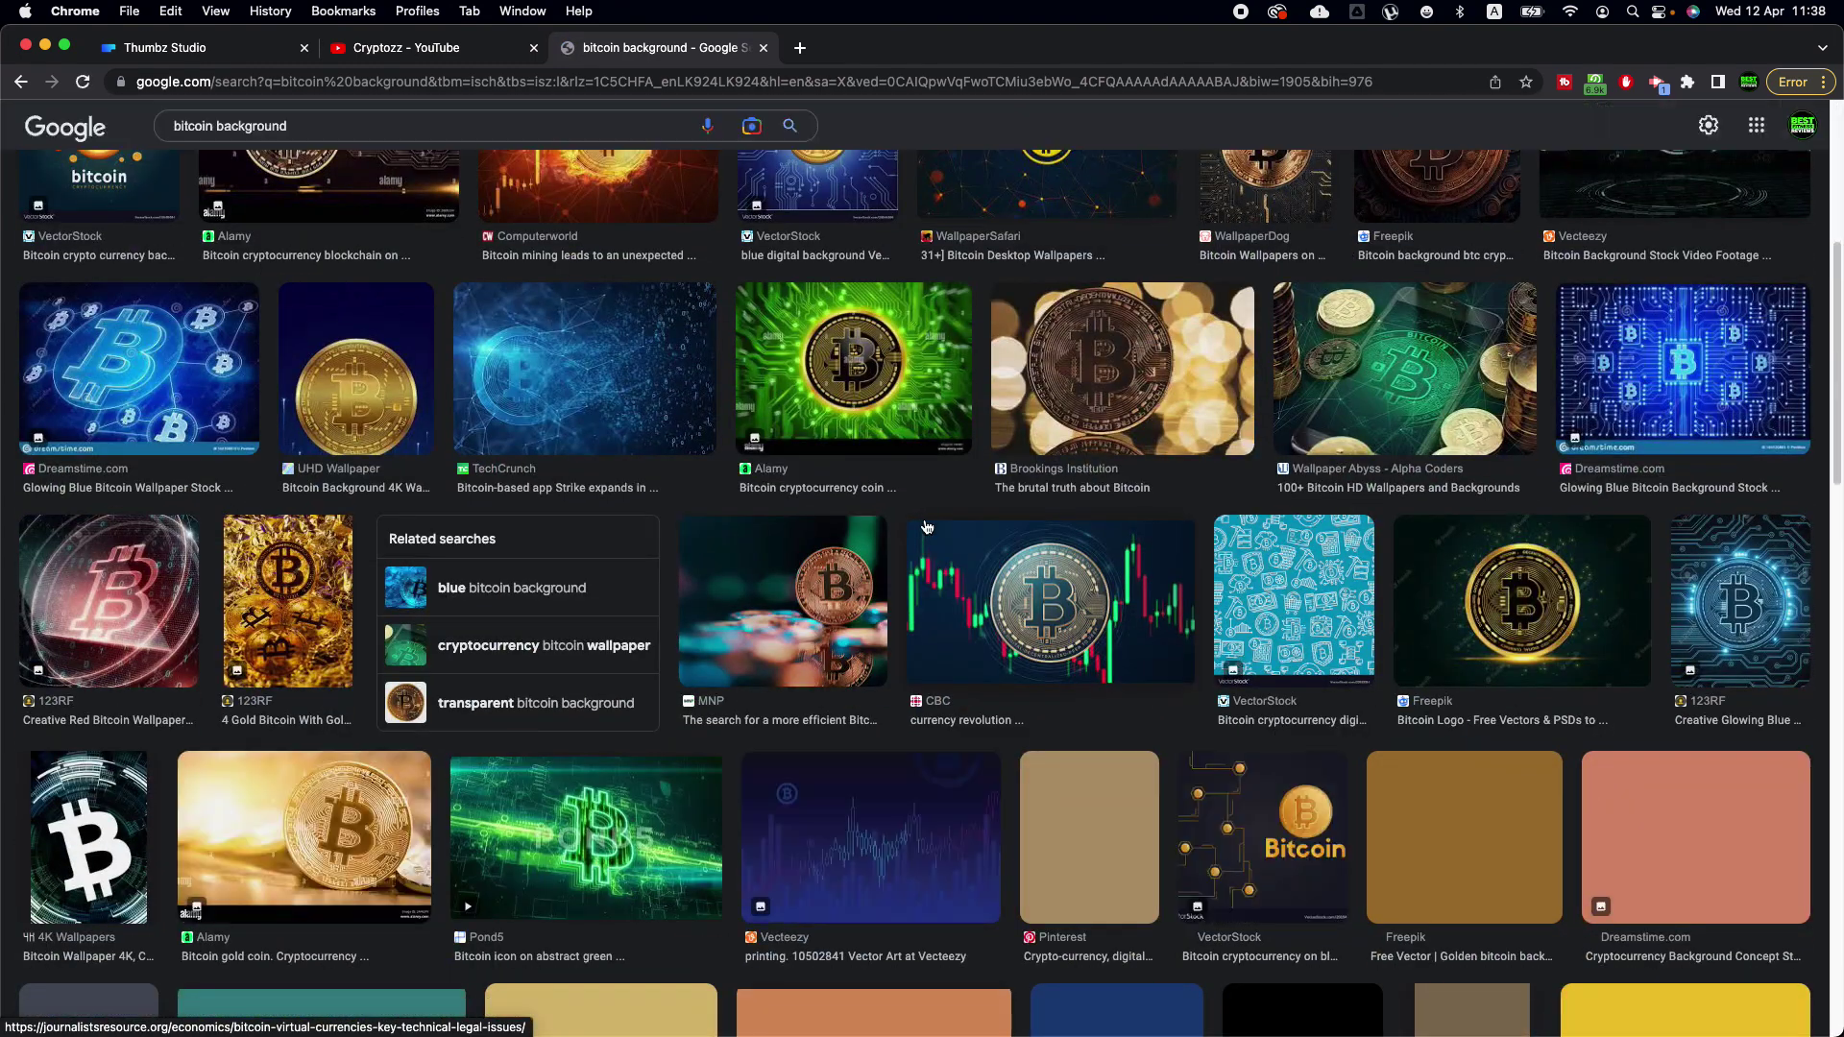
{"action": "scroll", "coordinate": [585, 704], "scroll_direction": "down", "scroll_amount": 9}
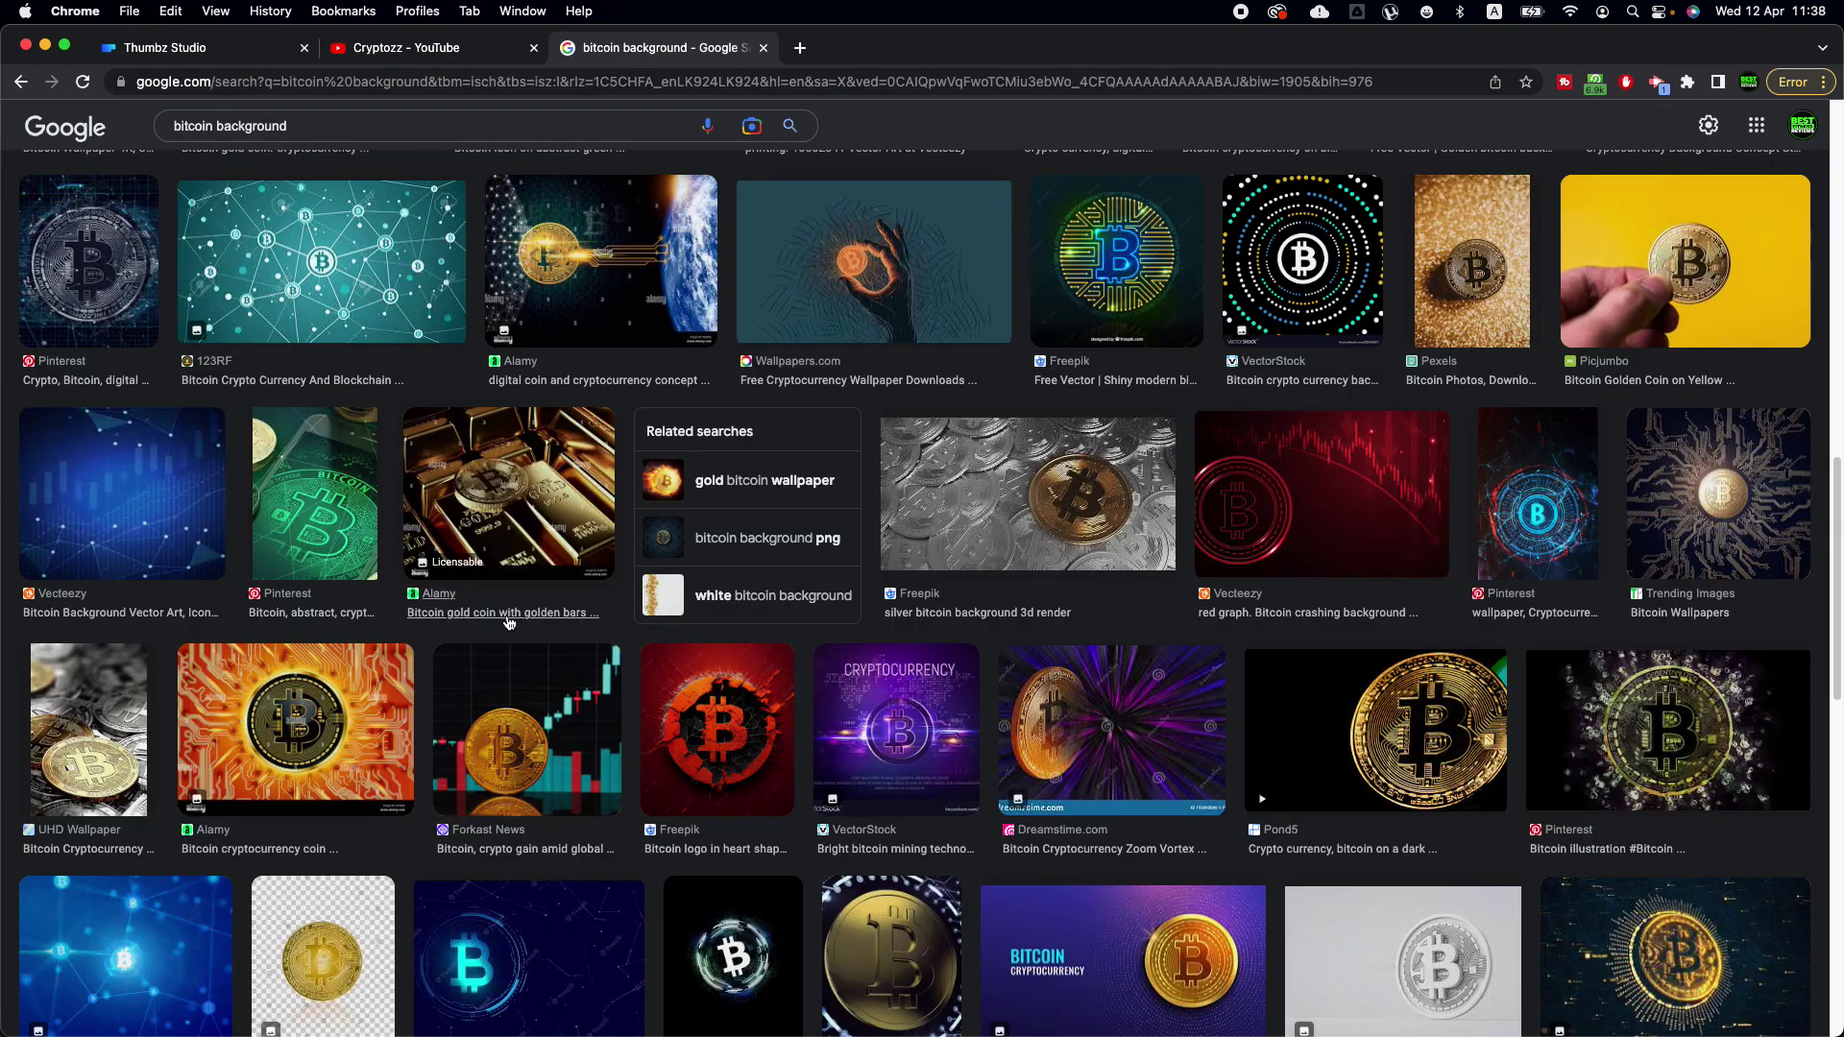
{"action": "scroll", "coordinate": [1200, 709], "scroll_direction": "up", "scroll_amount": 10}
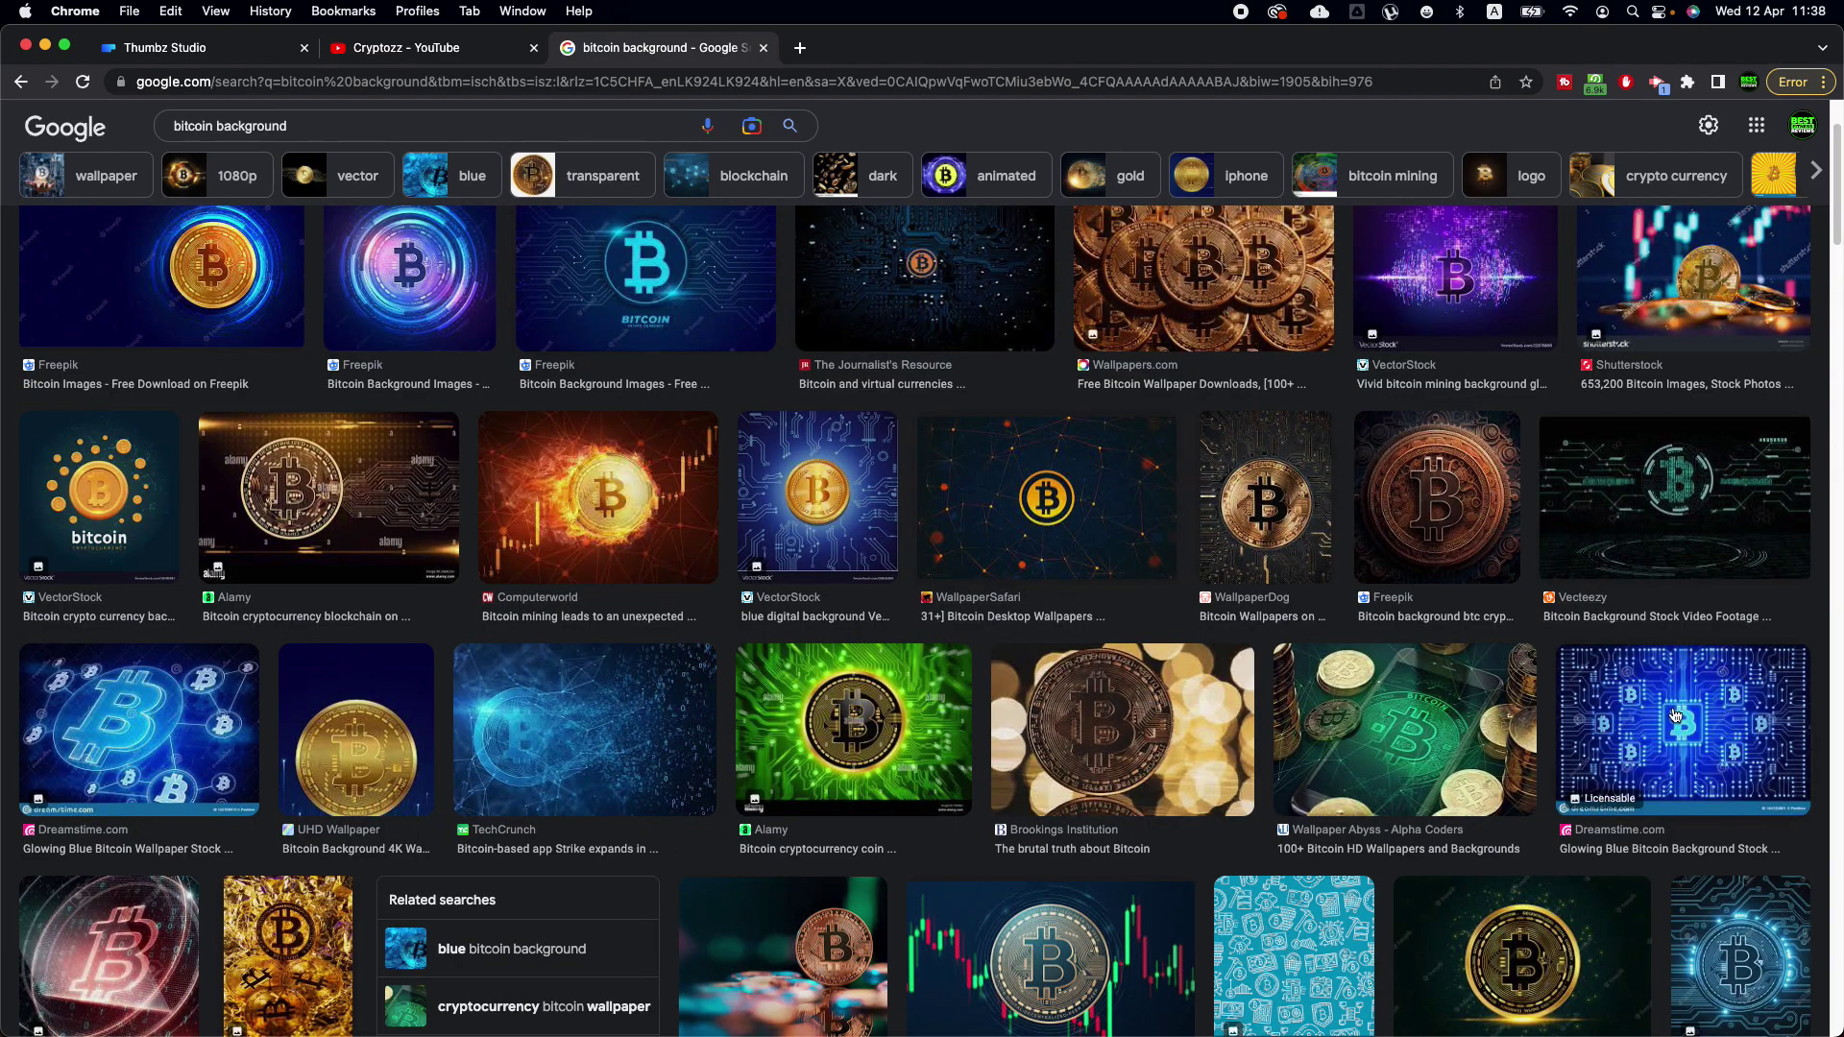
{"action": "left_click", "coordinate": [1665, 286]}
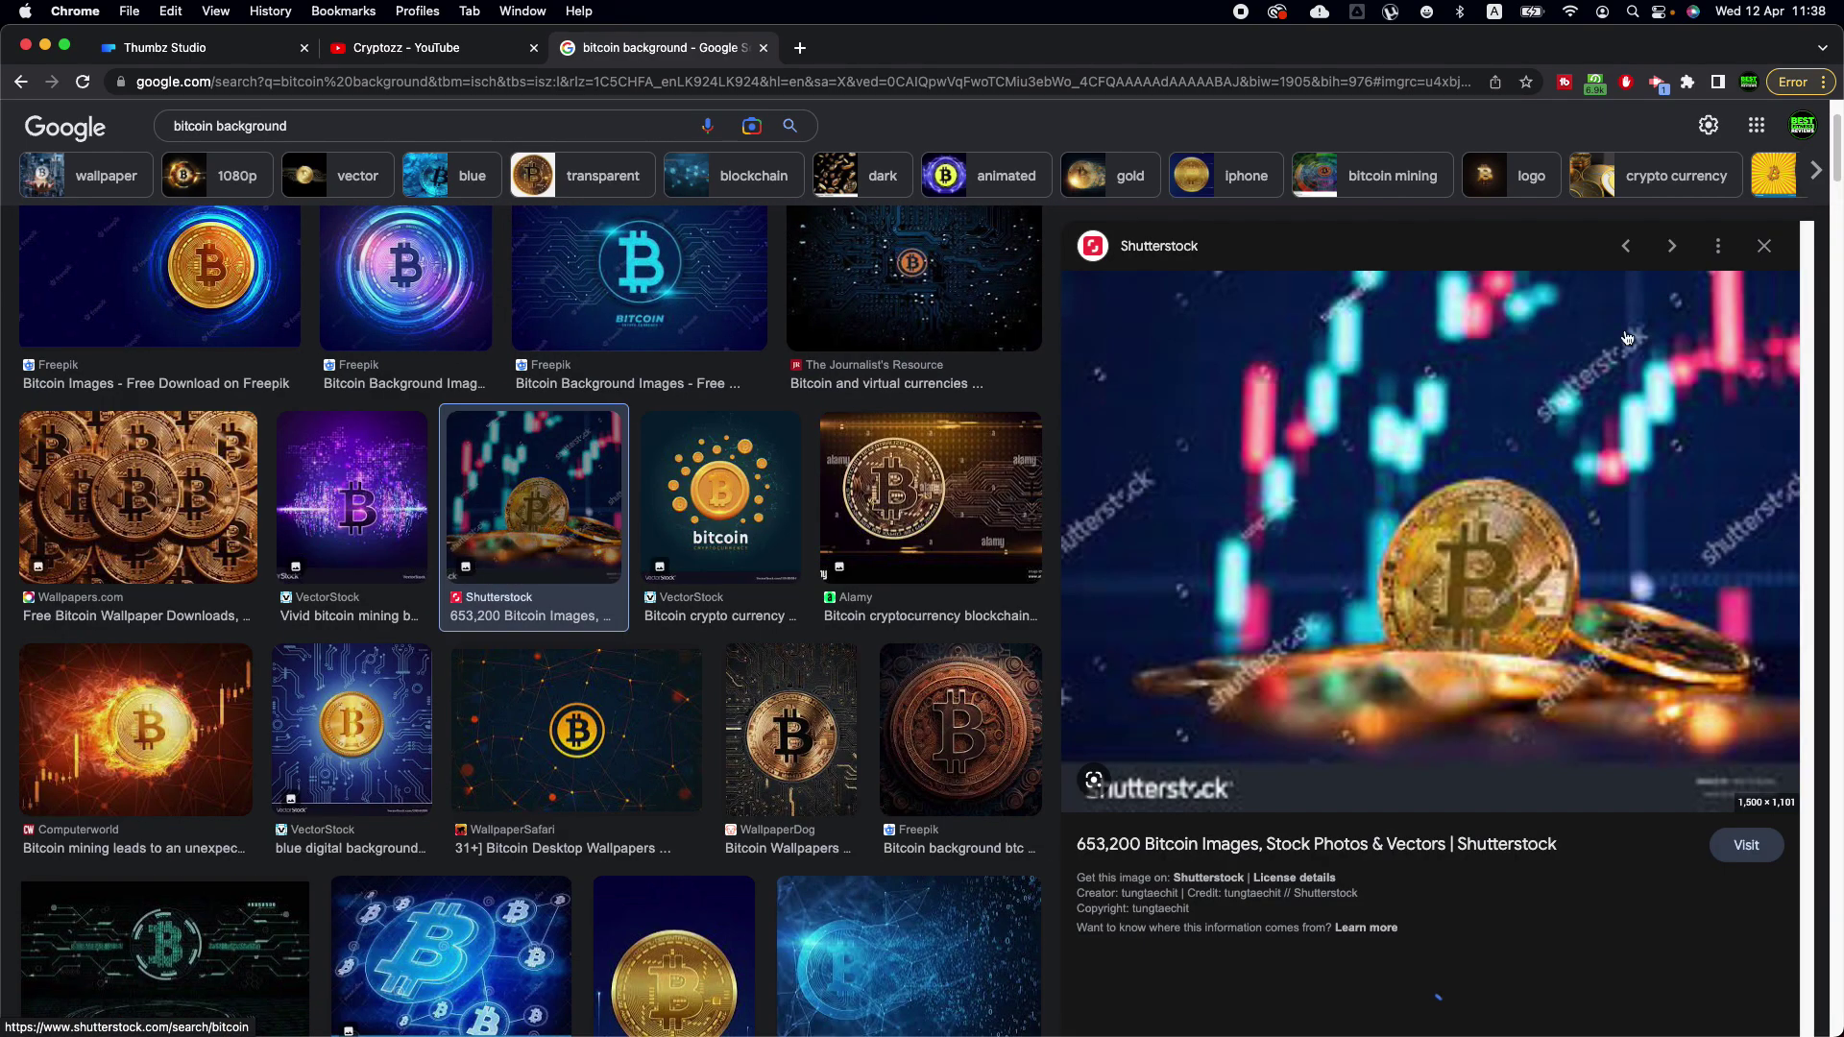
{"action": "scroll", "coordinate": [1342, 485], "scroll_direction": "down", "scroll_amount": 5}
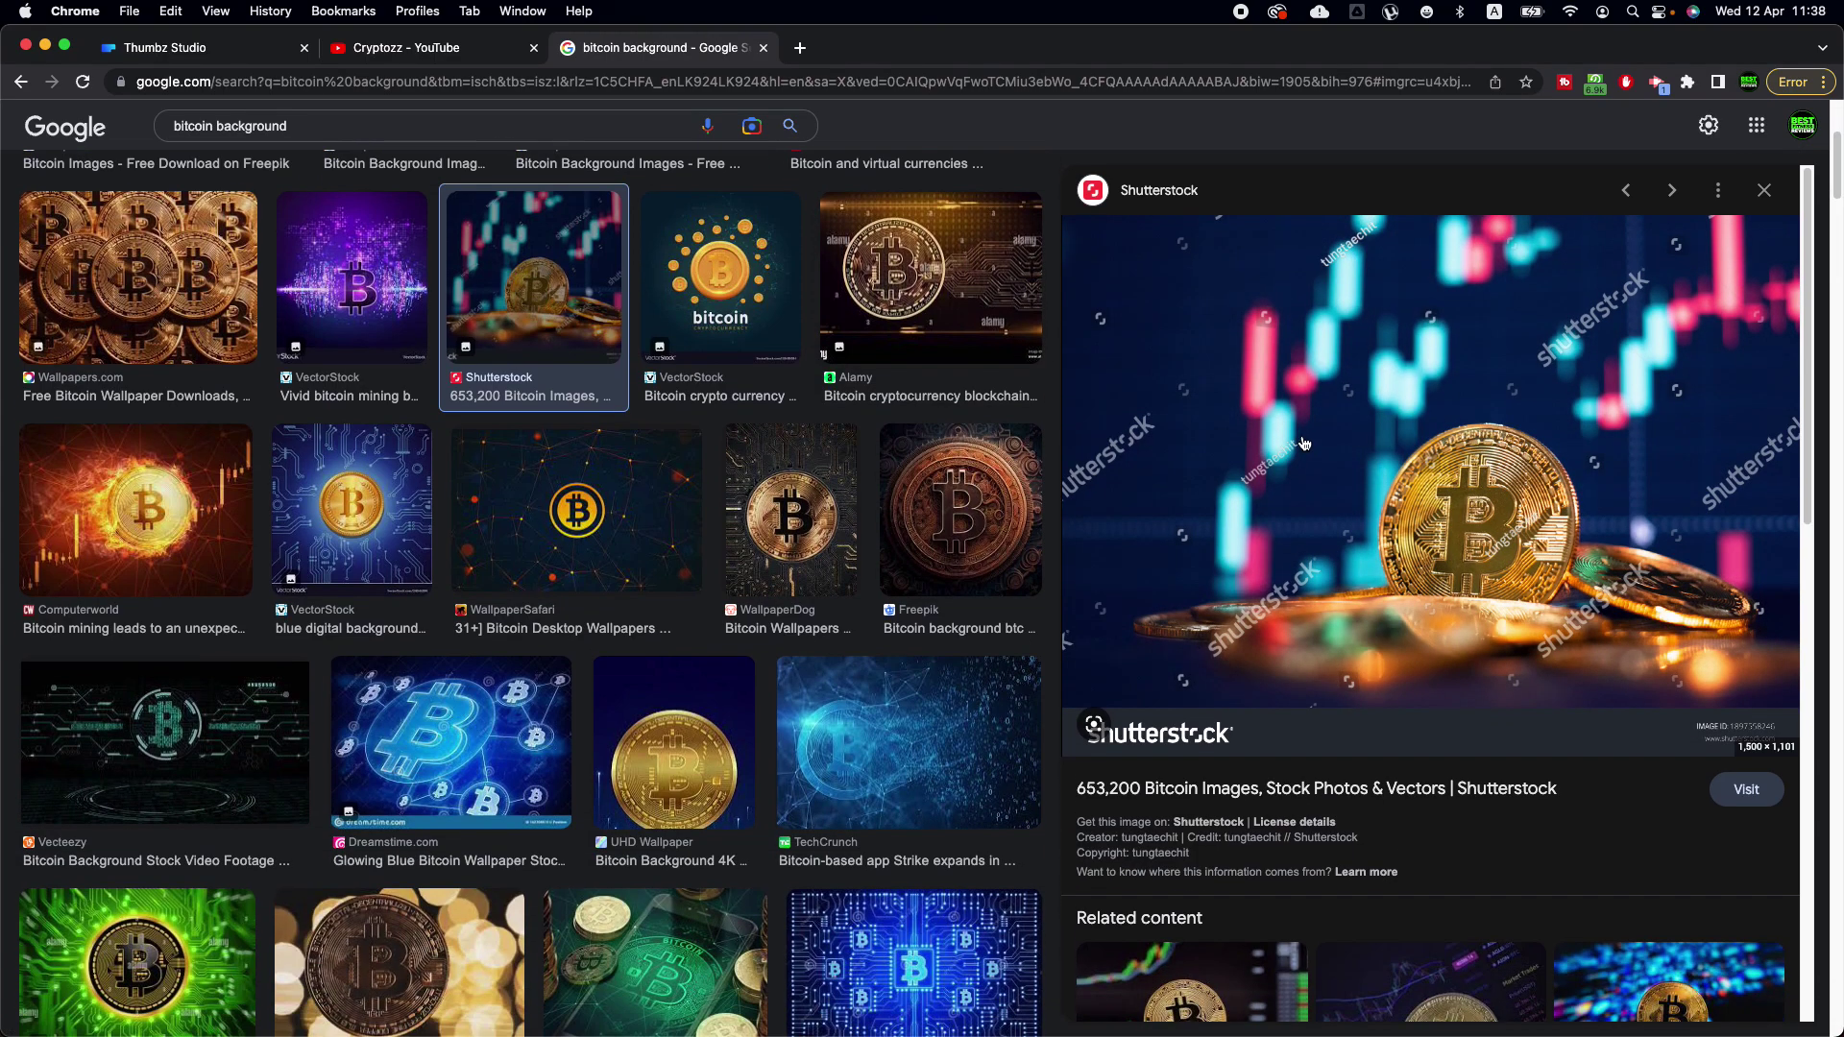
{"action": "left_click", "coordinate": [691, 470]}
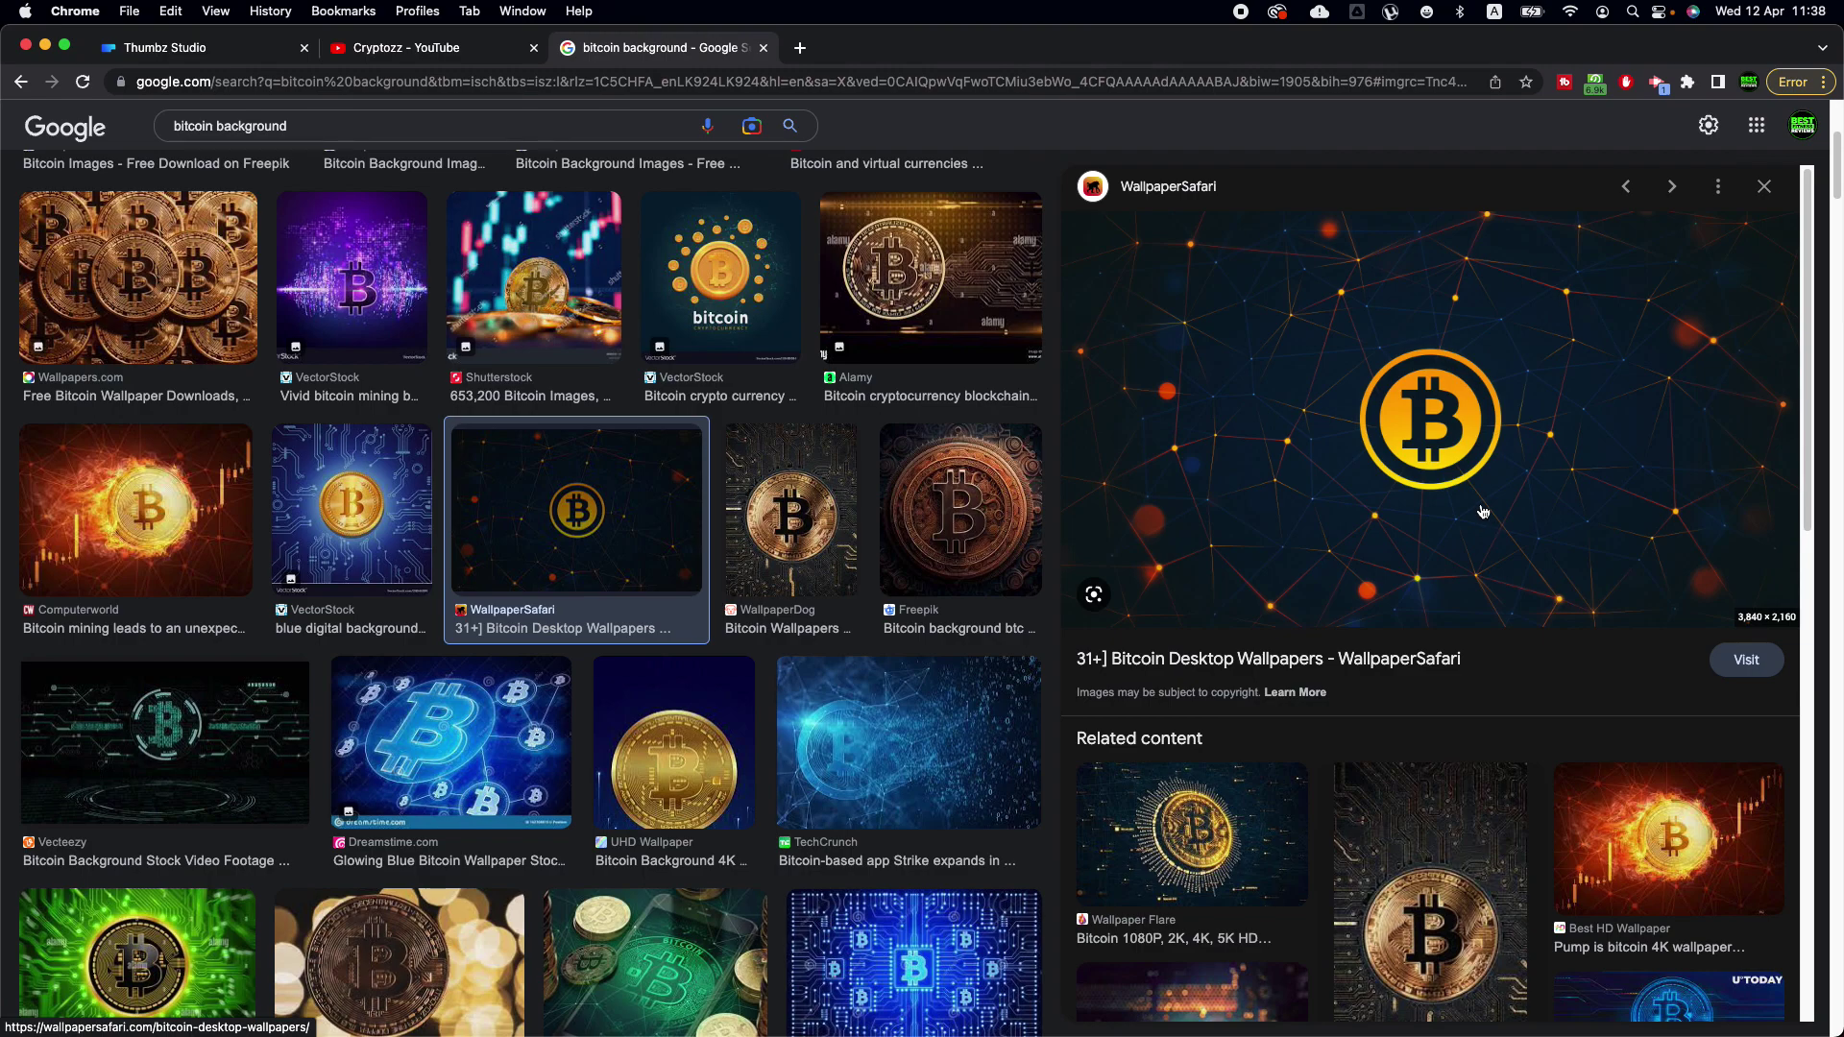
{"action": "scroll", "coordinate": [1441, 432], "scroll_direction": "down", "scroll_amount": 1}
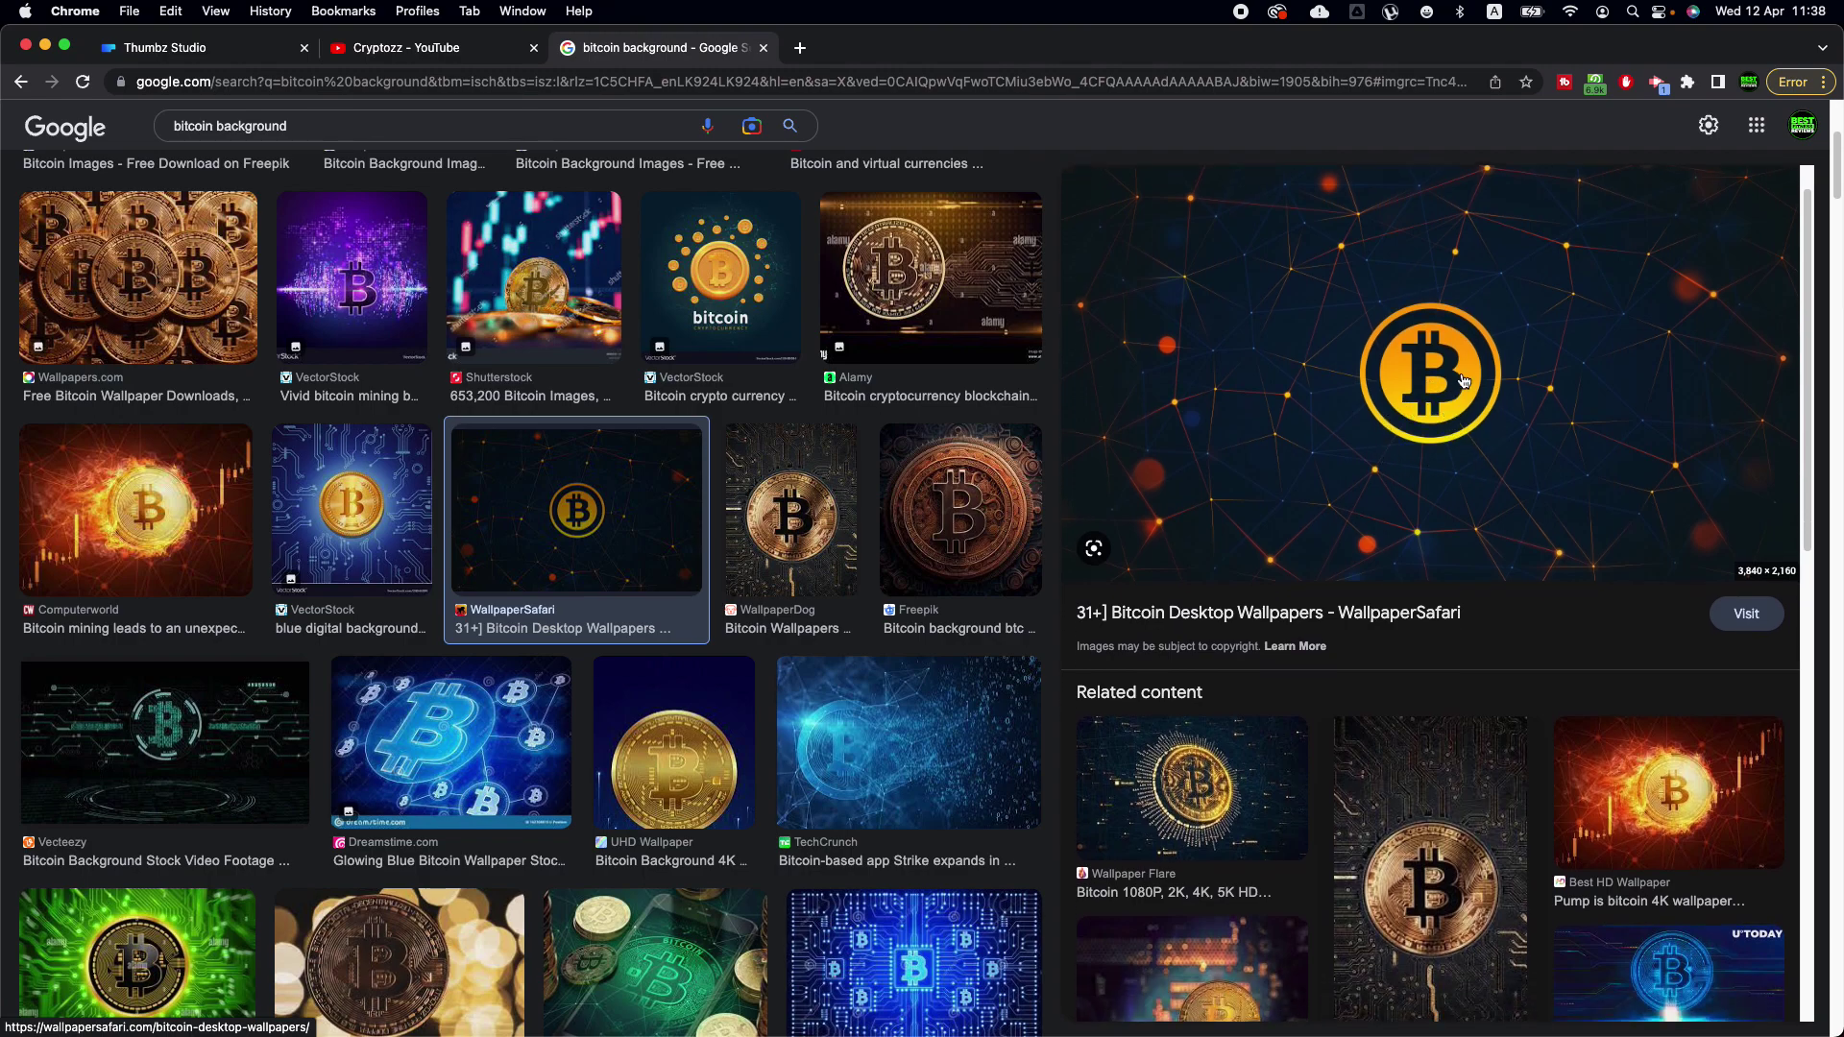
{"action": "right_click", "coordinate": [1466, 357]}
{"action": "left_click", "coordinate": [1509, 597]}
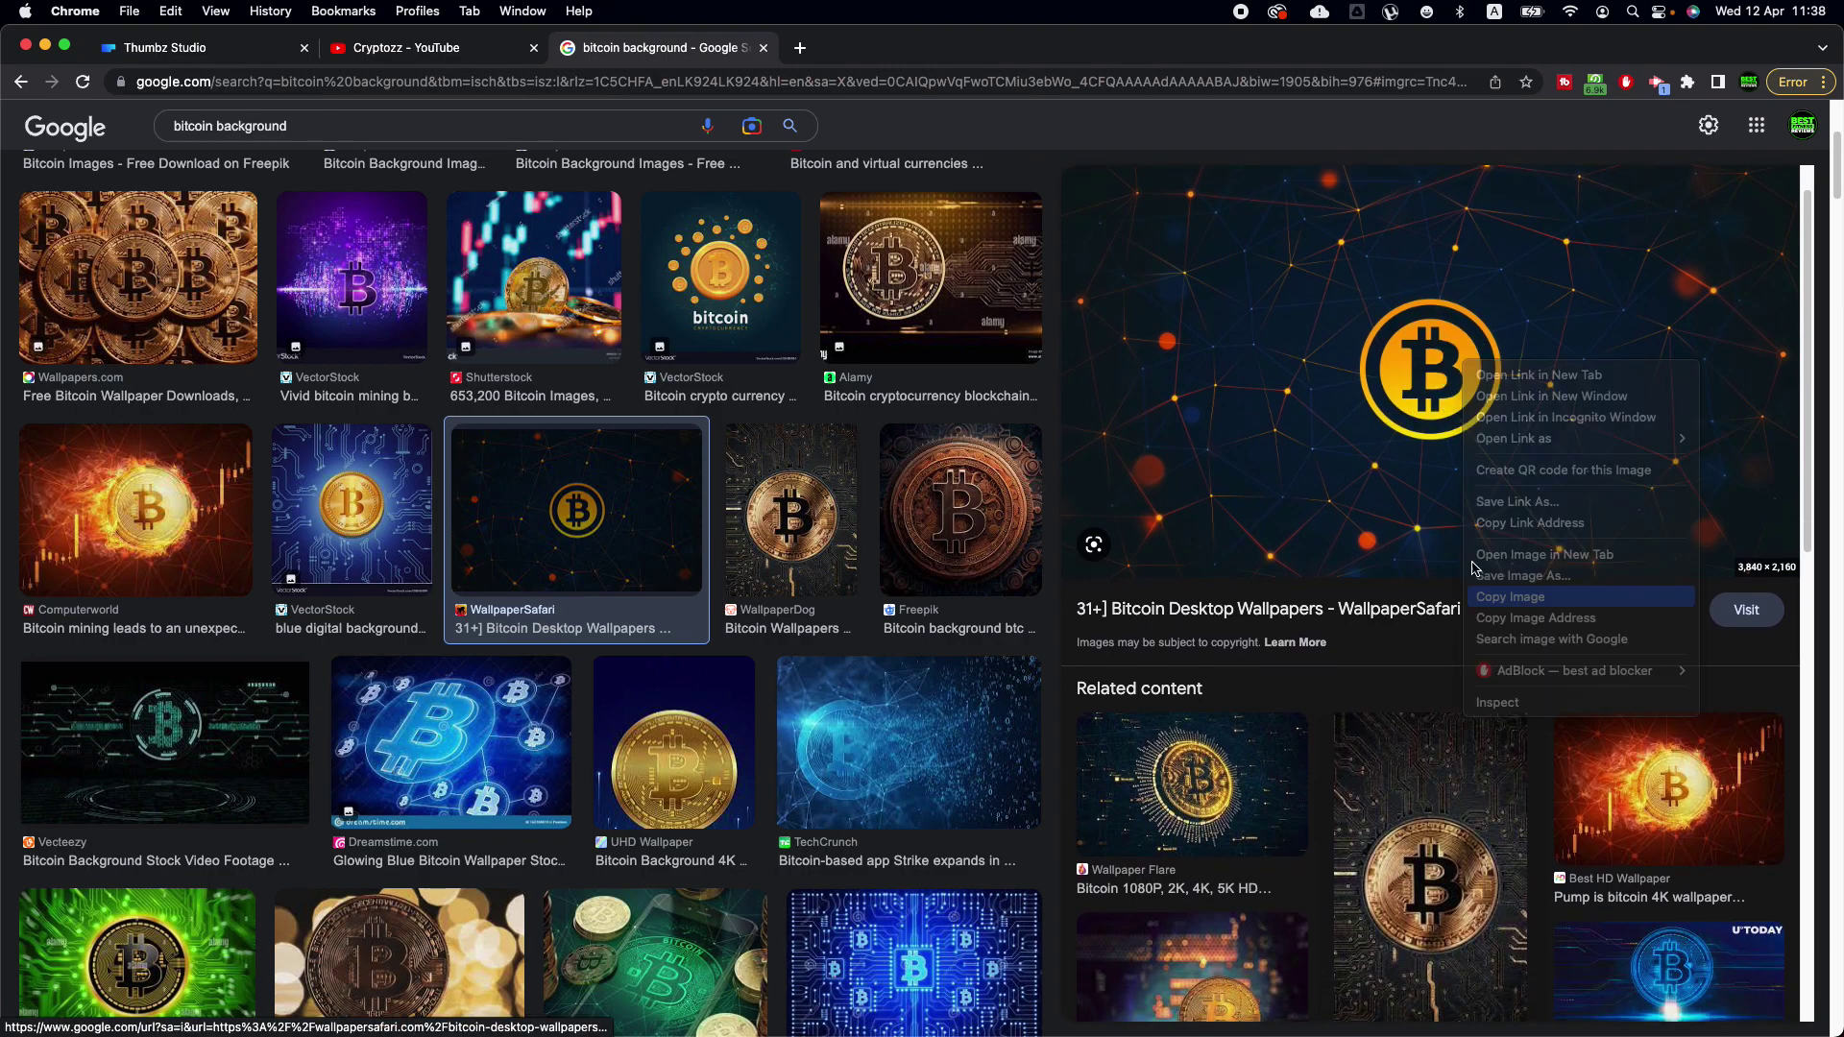
Open the related Analytics Insight photo of a gold bitcoin against blurred lights and copy it to the clipboard
{"action": "scroll", "coordinate": [1345, 577], "scroll_direction": "down", "scroll_amount": 5}
{"action": "left_click", "coordinate": [1216, 559]}
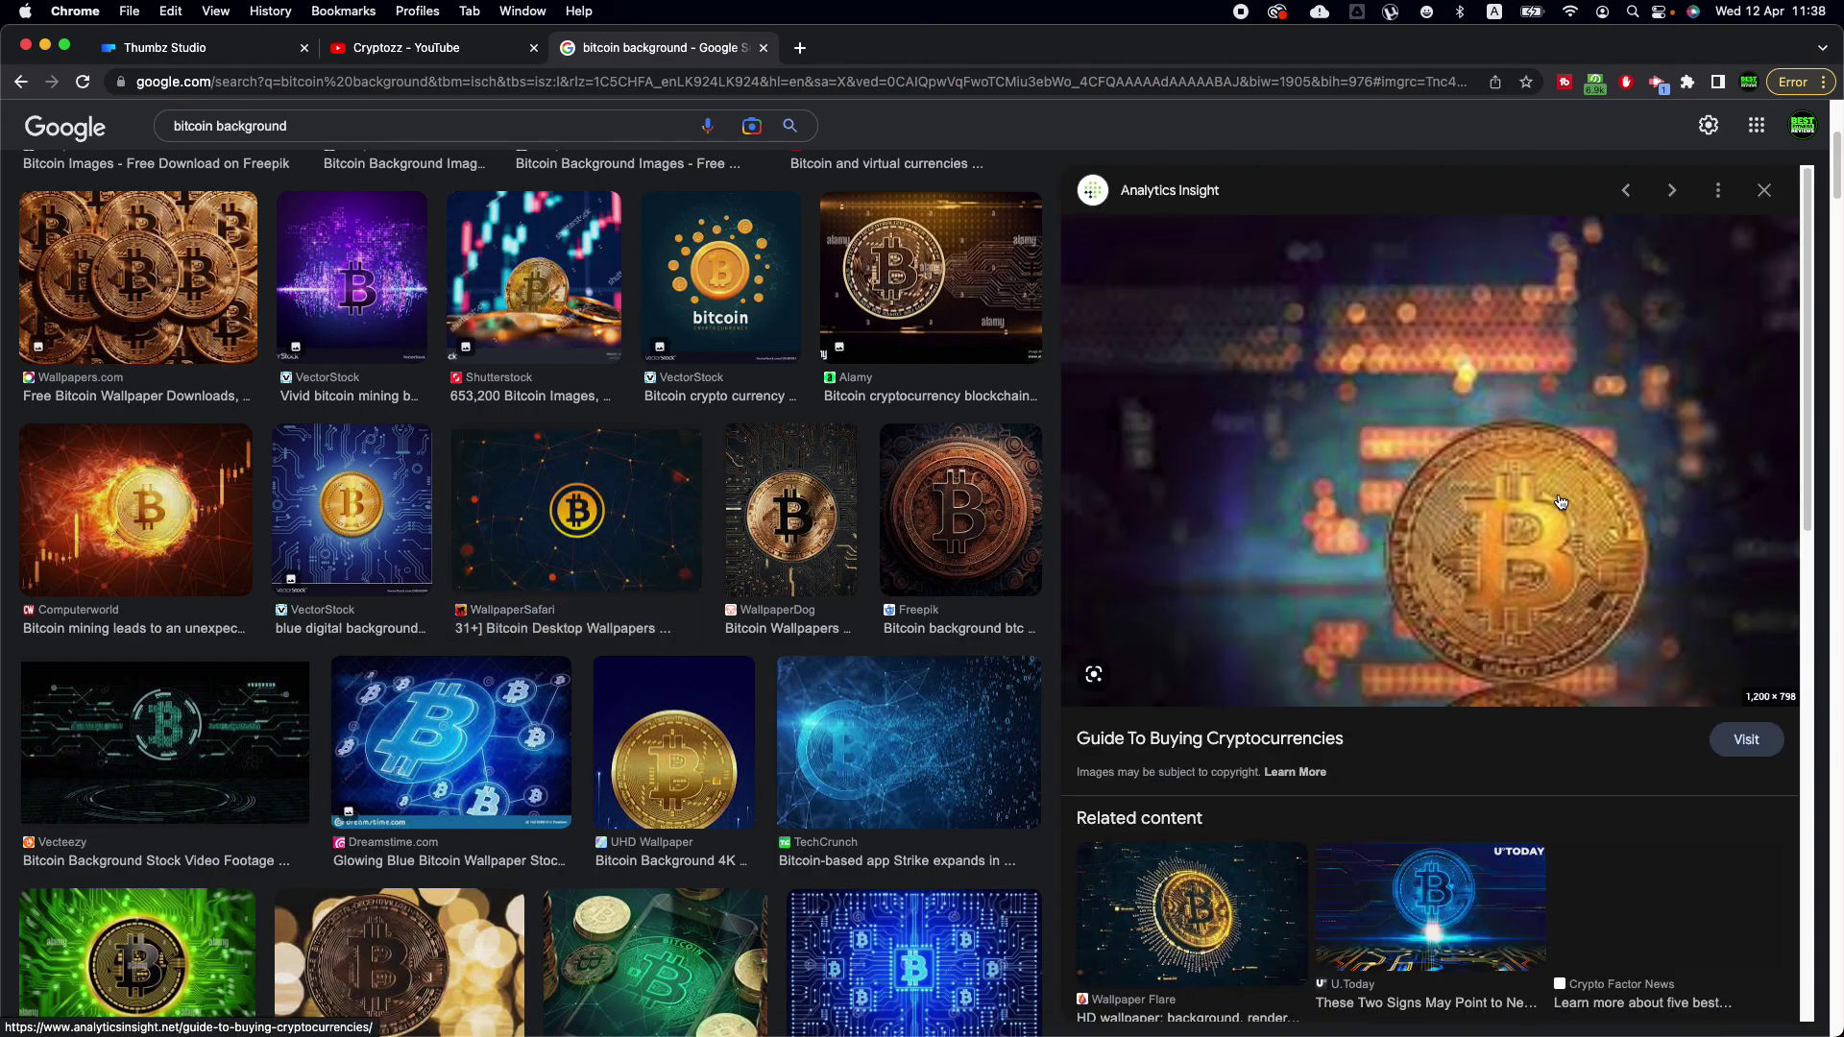
{"action": "right_click", "coordinate": [1480, 402]}
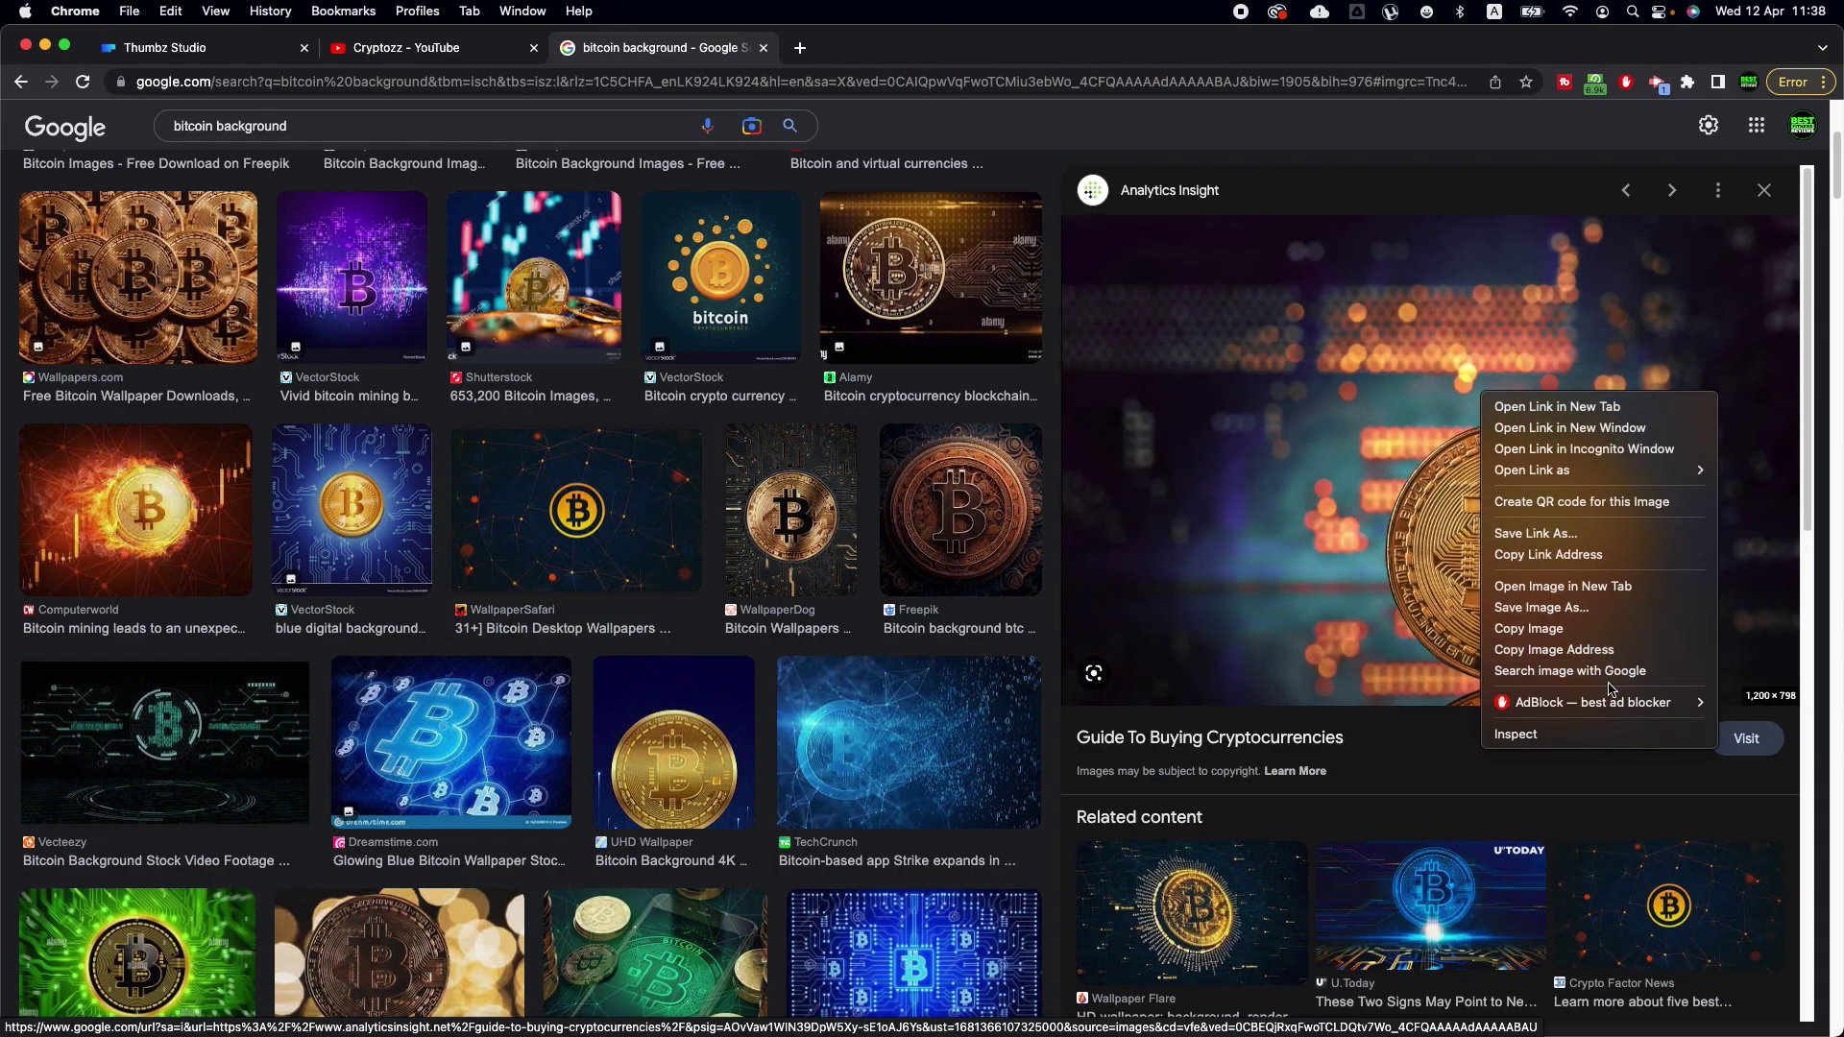
{"action": "left_click", "coordinate": [1565, 626]}
Return to Thumbz Studio, paste the gold bitcoin photo, and enlarge and position it to cover the whole canvas
{"action": "left_click", "coordinate": [173, 49]}
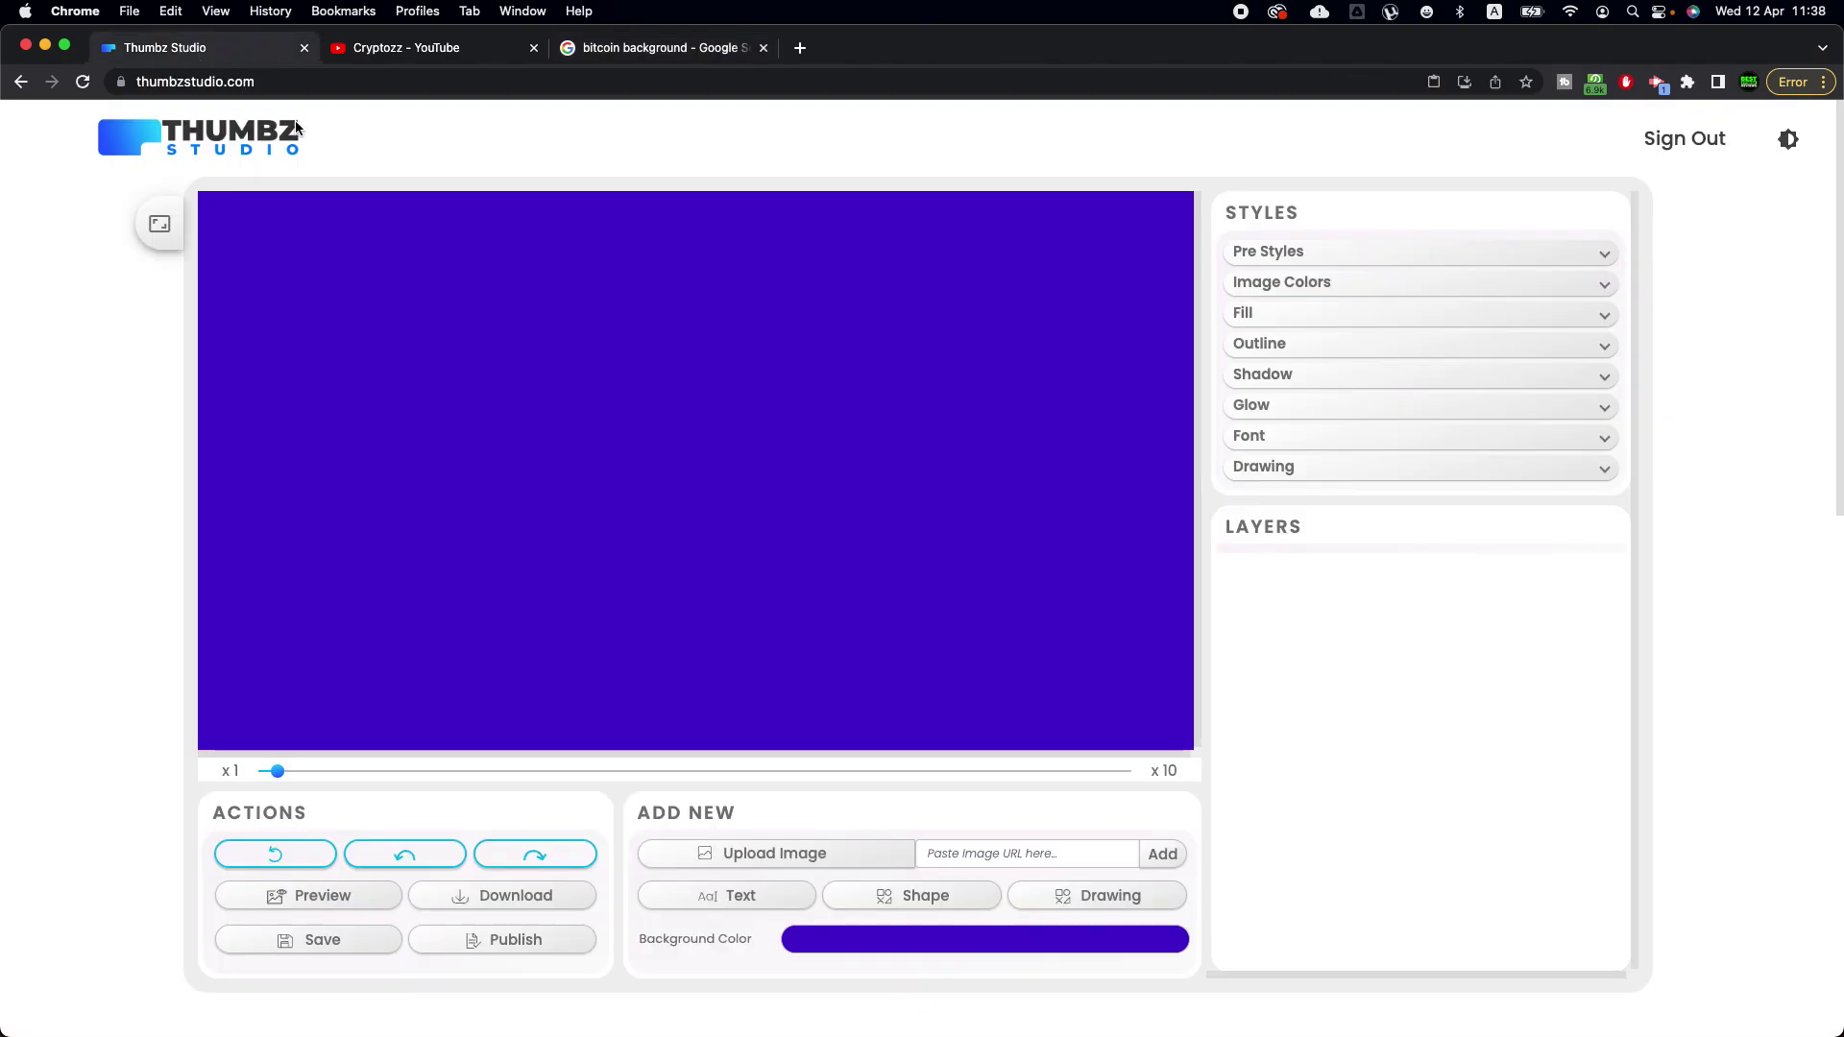
{"action": "key", "text": "super+v"}
{"action": "left_click_drag", "start_coordinate": [1120, 745], "coordinate": [1247, 811]}
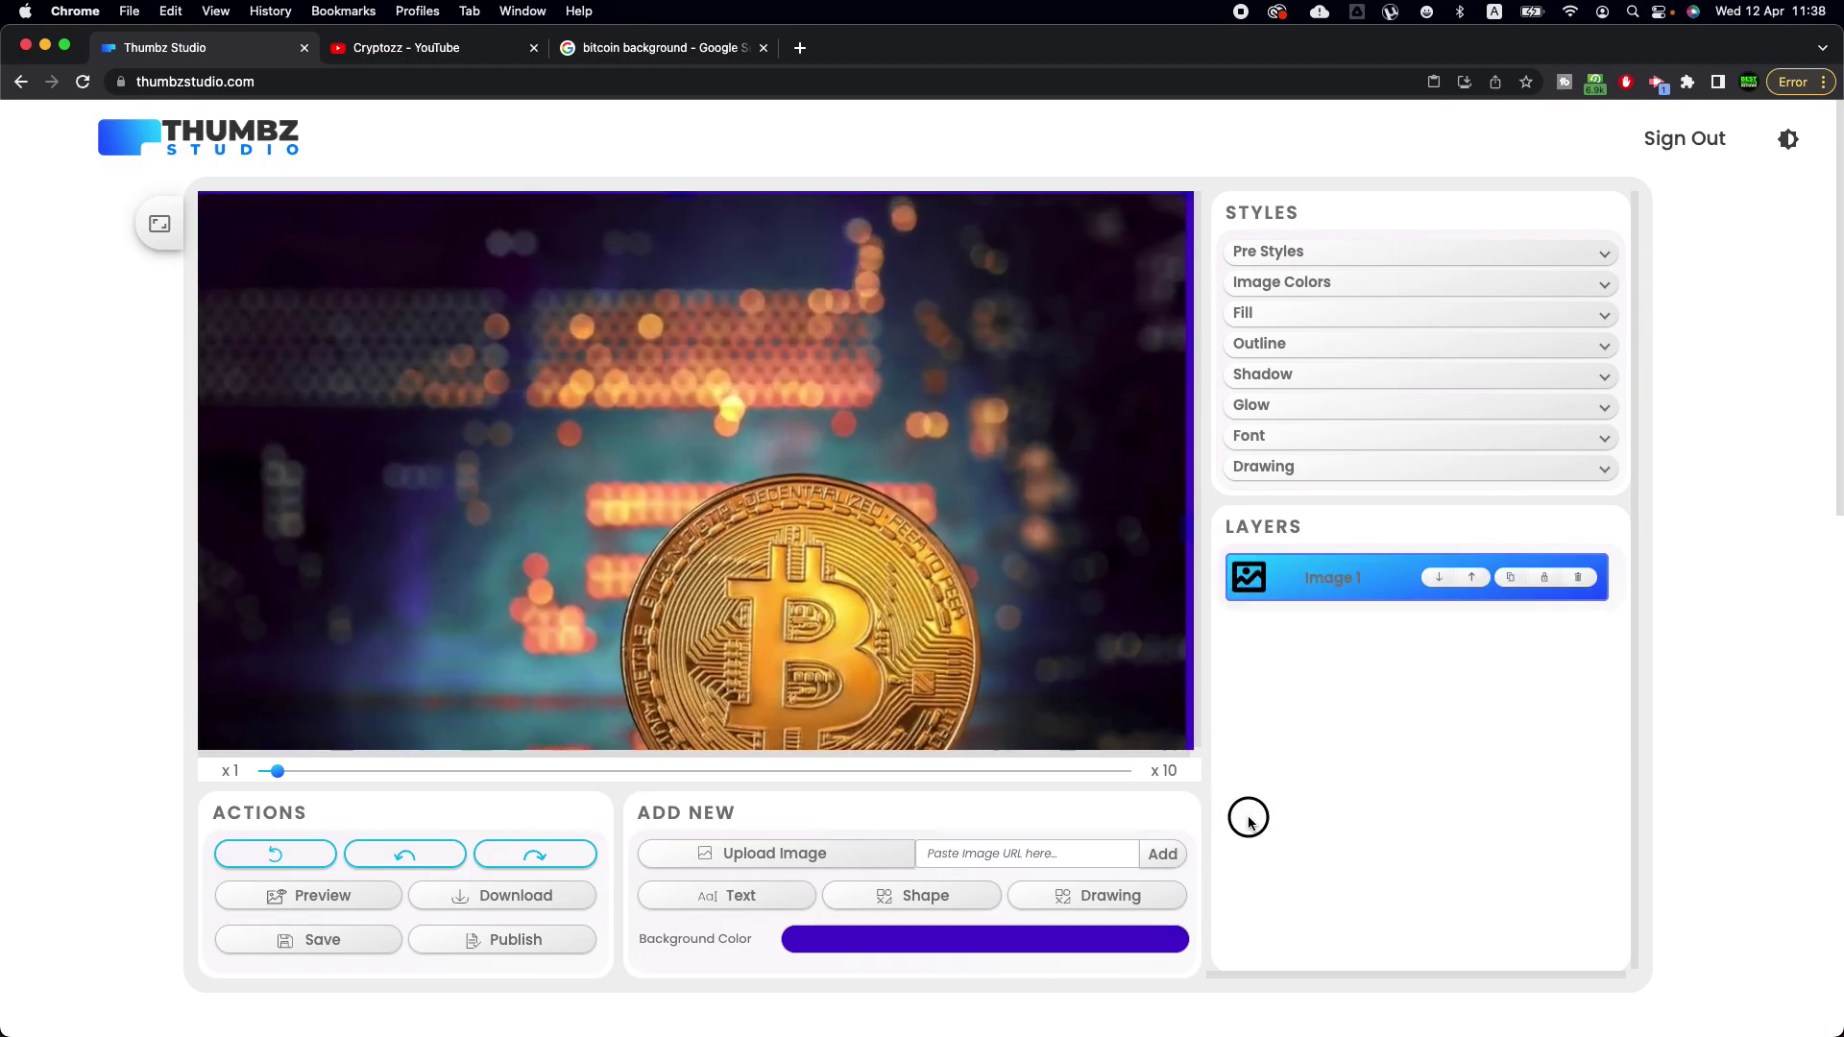
{"action": "left_click_drag", "start_coordinate": [1046, 663], "coordinate": [1067, 582]}
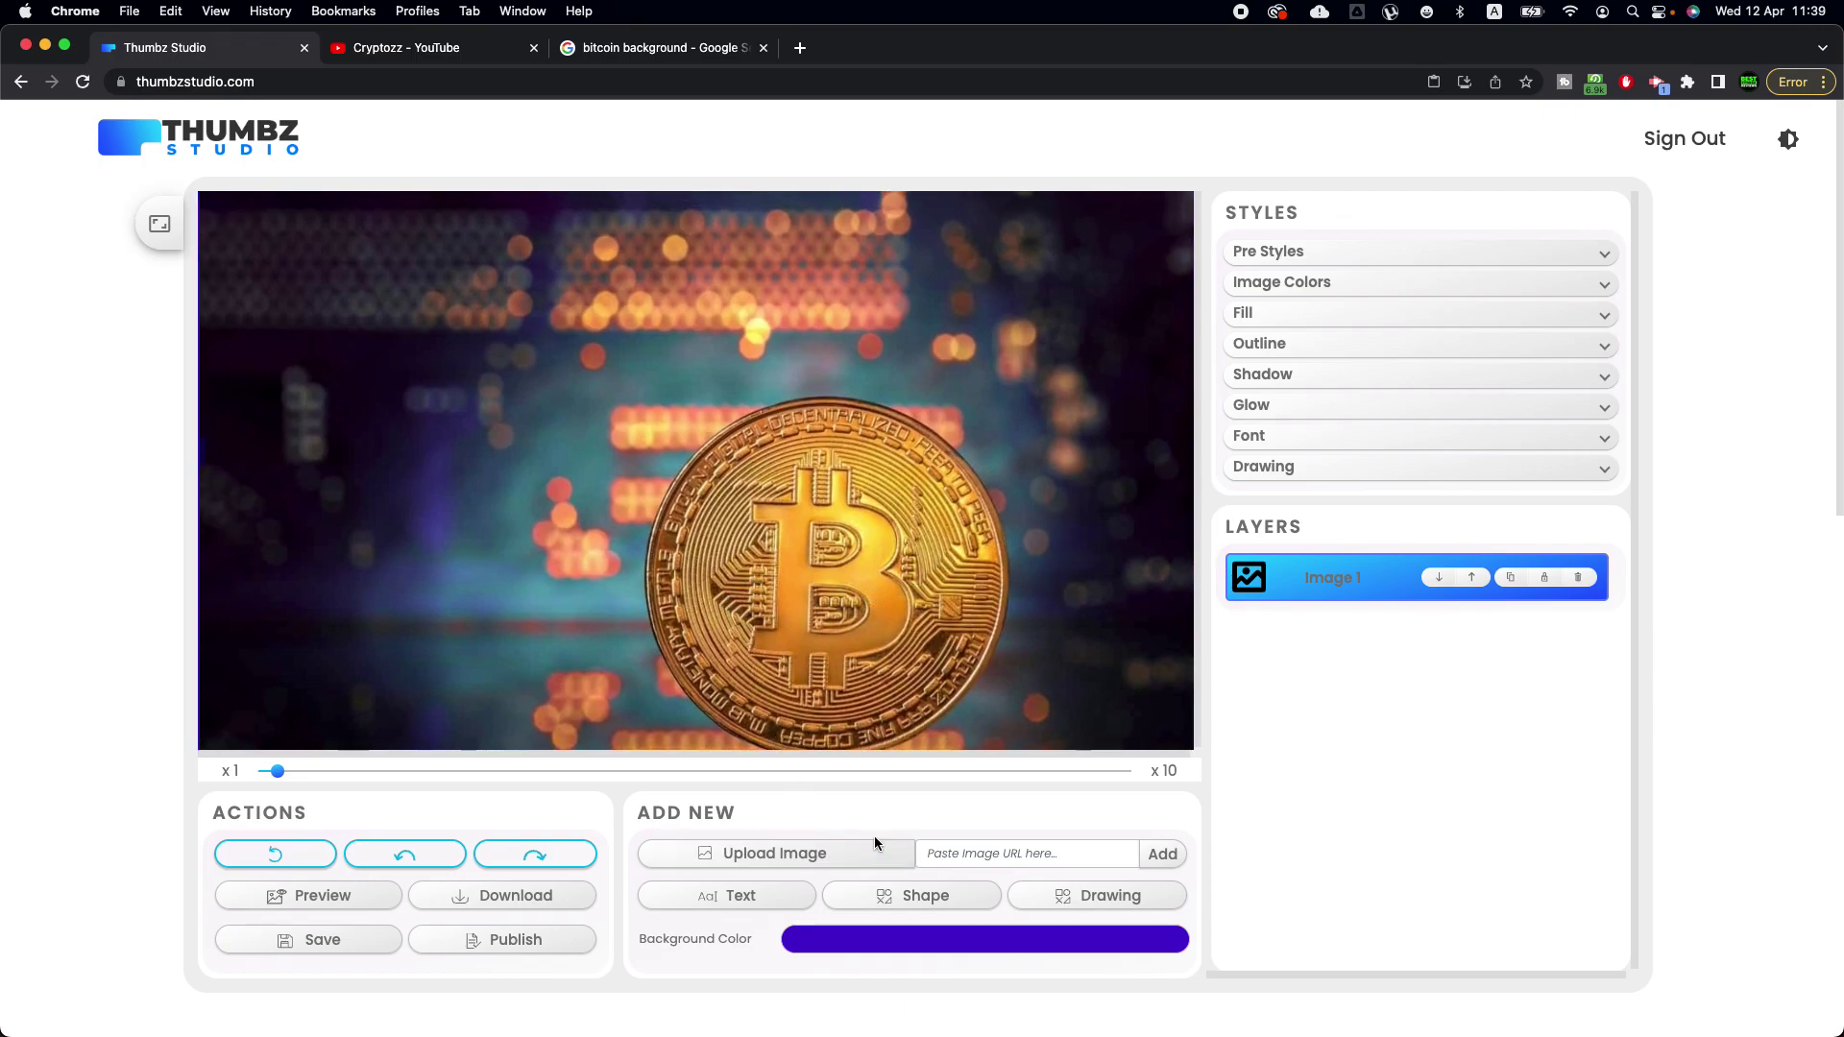
{"action": "mouse_move", "coordinate": [830, 549]}
{"action": "left_mouse_down"}
{"action": "mouse_move", "coordinate": [840, 510]}
{"action": "mouse_move", "coordinate": [854, 592]}
{"action": "mouse_move", "coordinate": [797, 600]}
{"action": "mouse_move", "coordinate": [835, 576]}
{"action": "mouse_move", "coordinate": [813, 554]}
{"action": "left_mouse_up"}
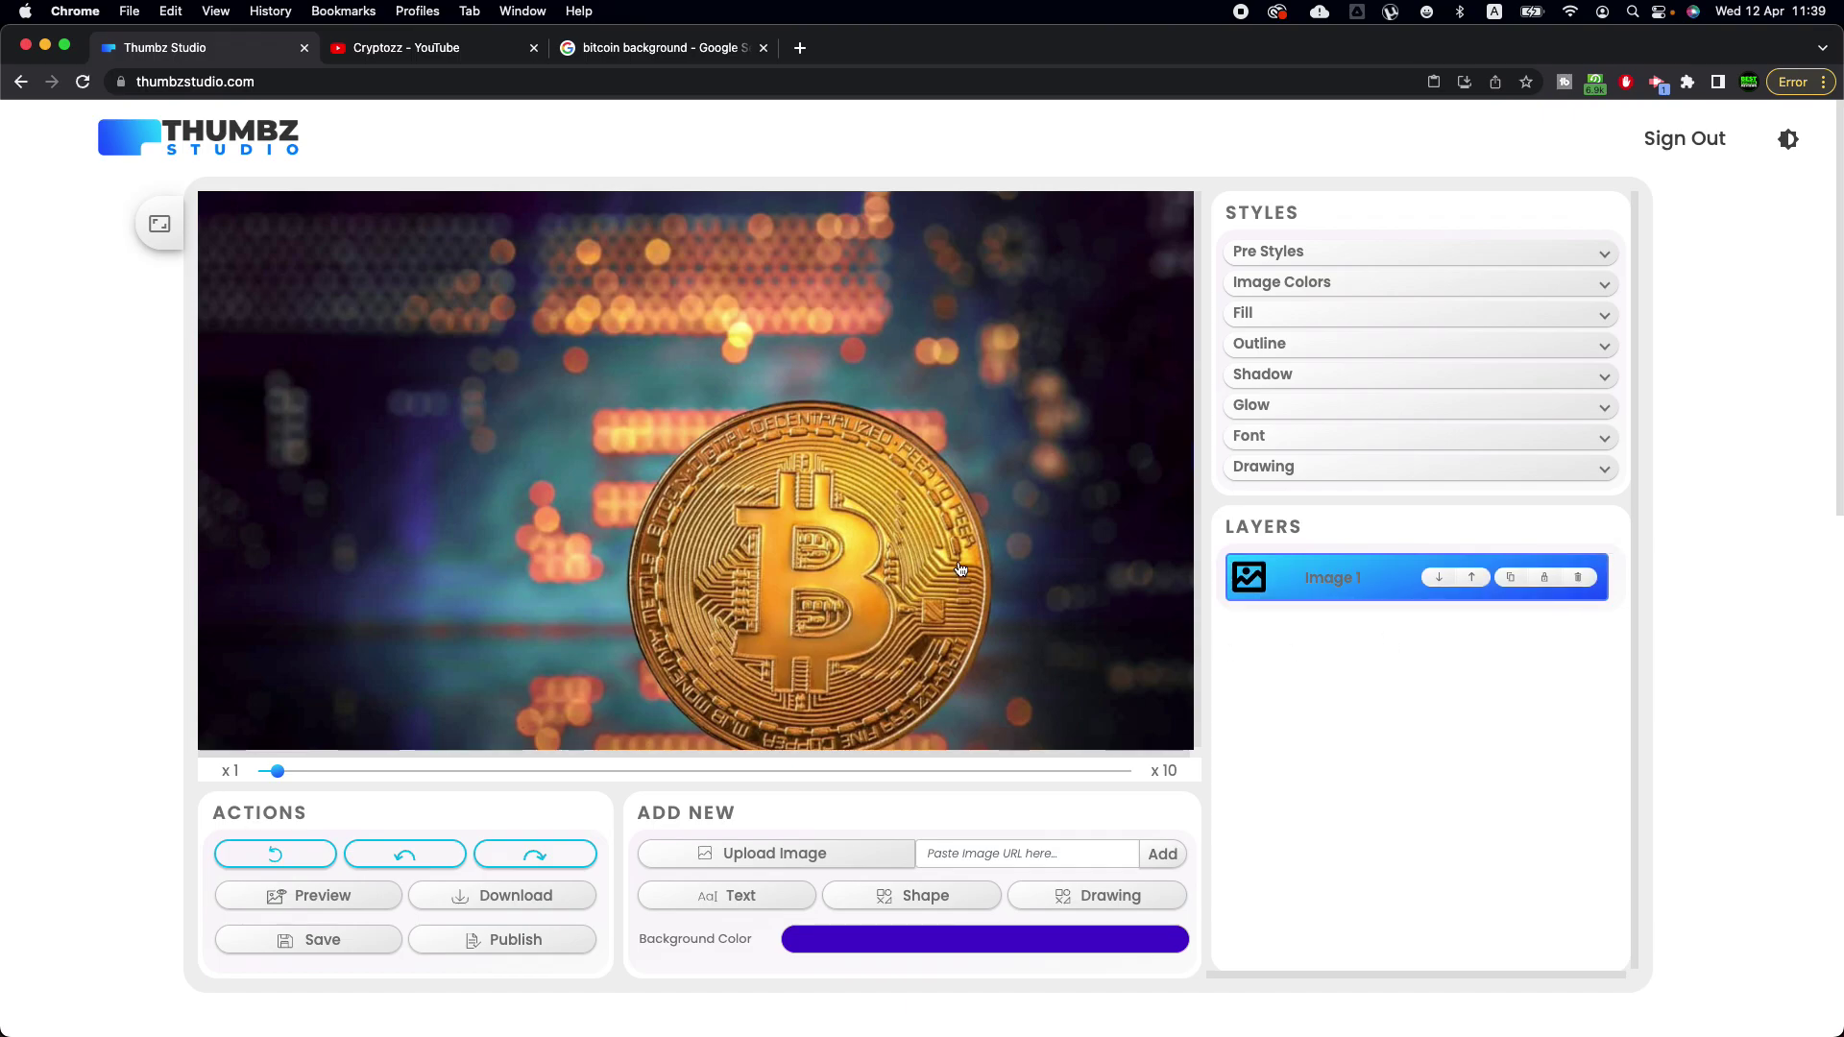
{"action": "key", "text": "Delete"}
{"action": "left_click", "coordinate": [1172, 621]}
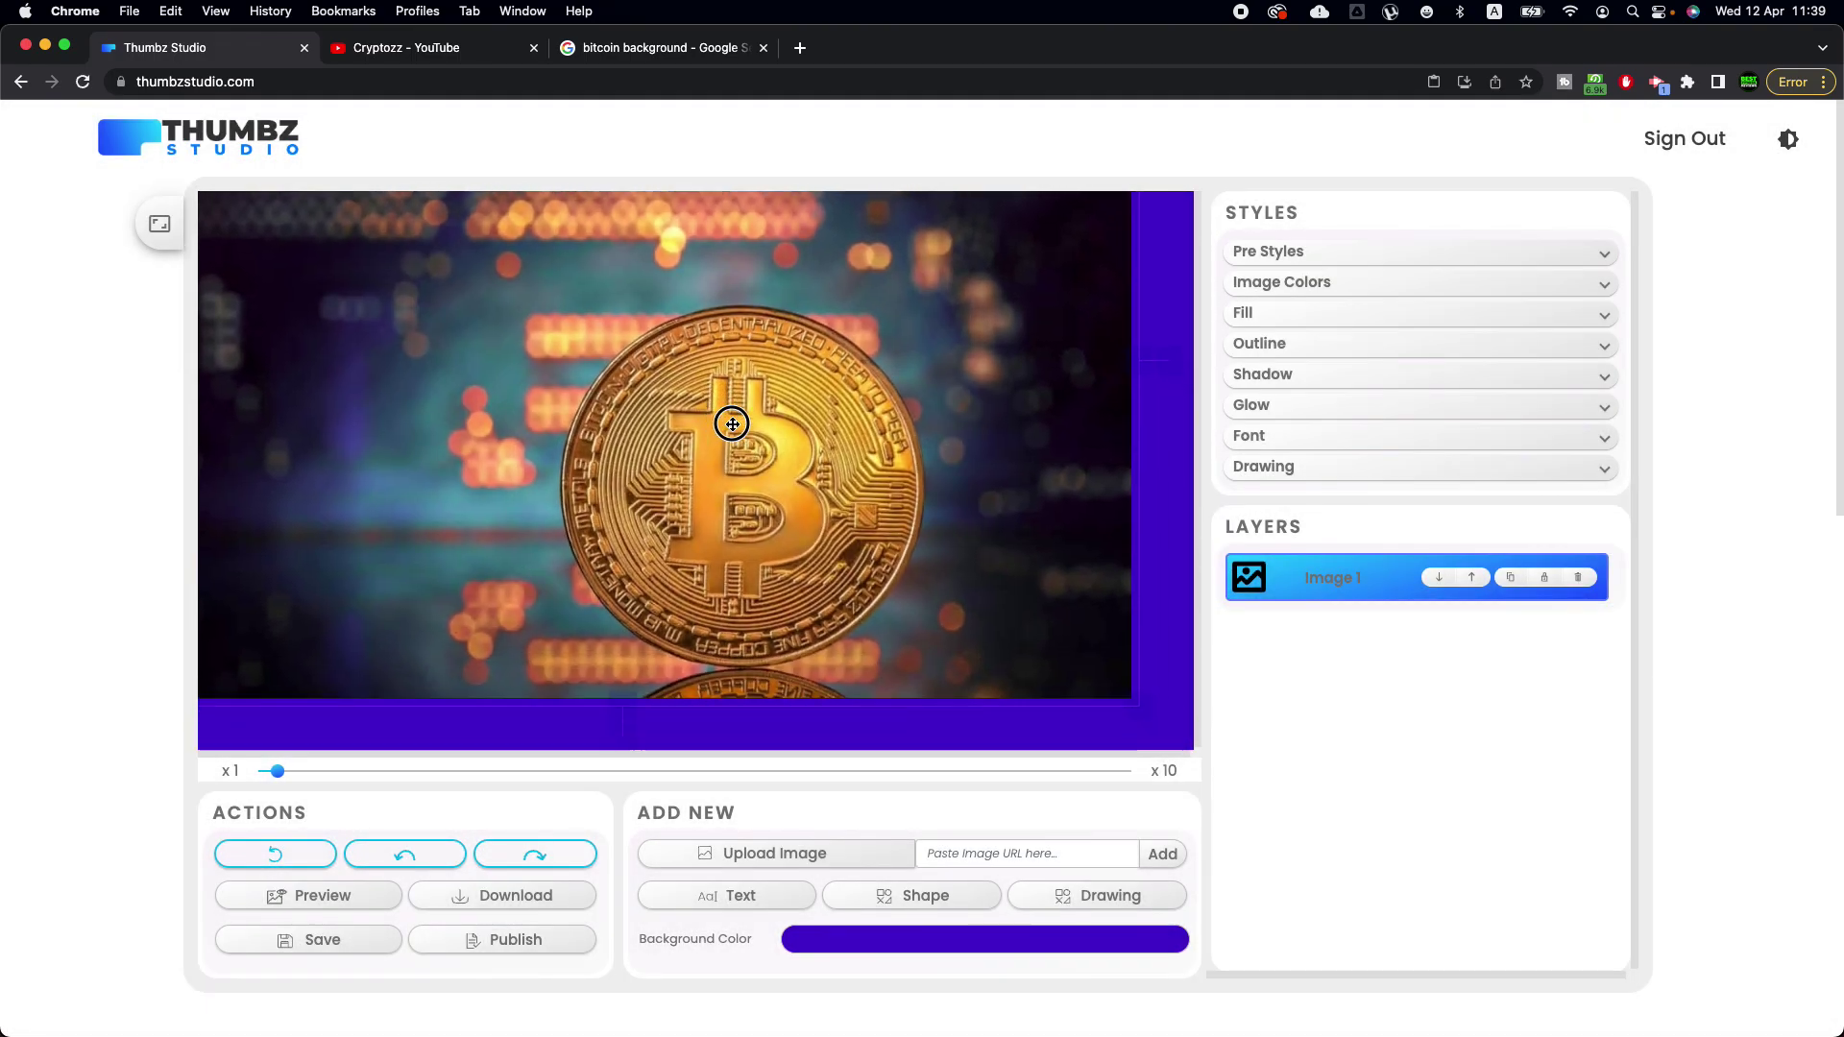
{"action": "key", "text": "Delete"}
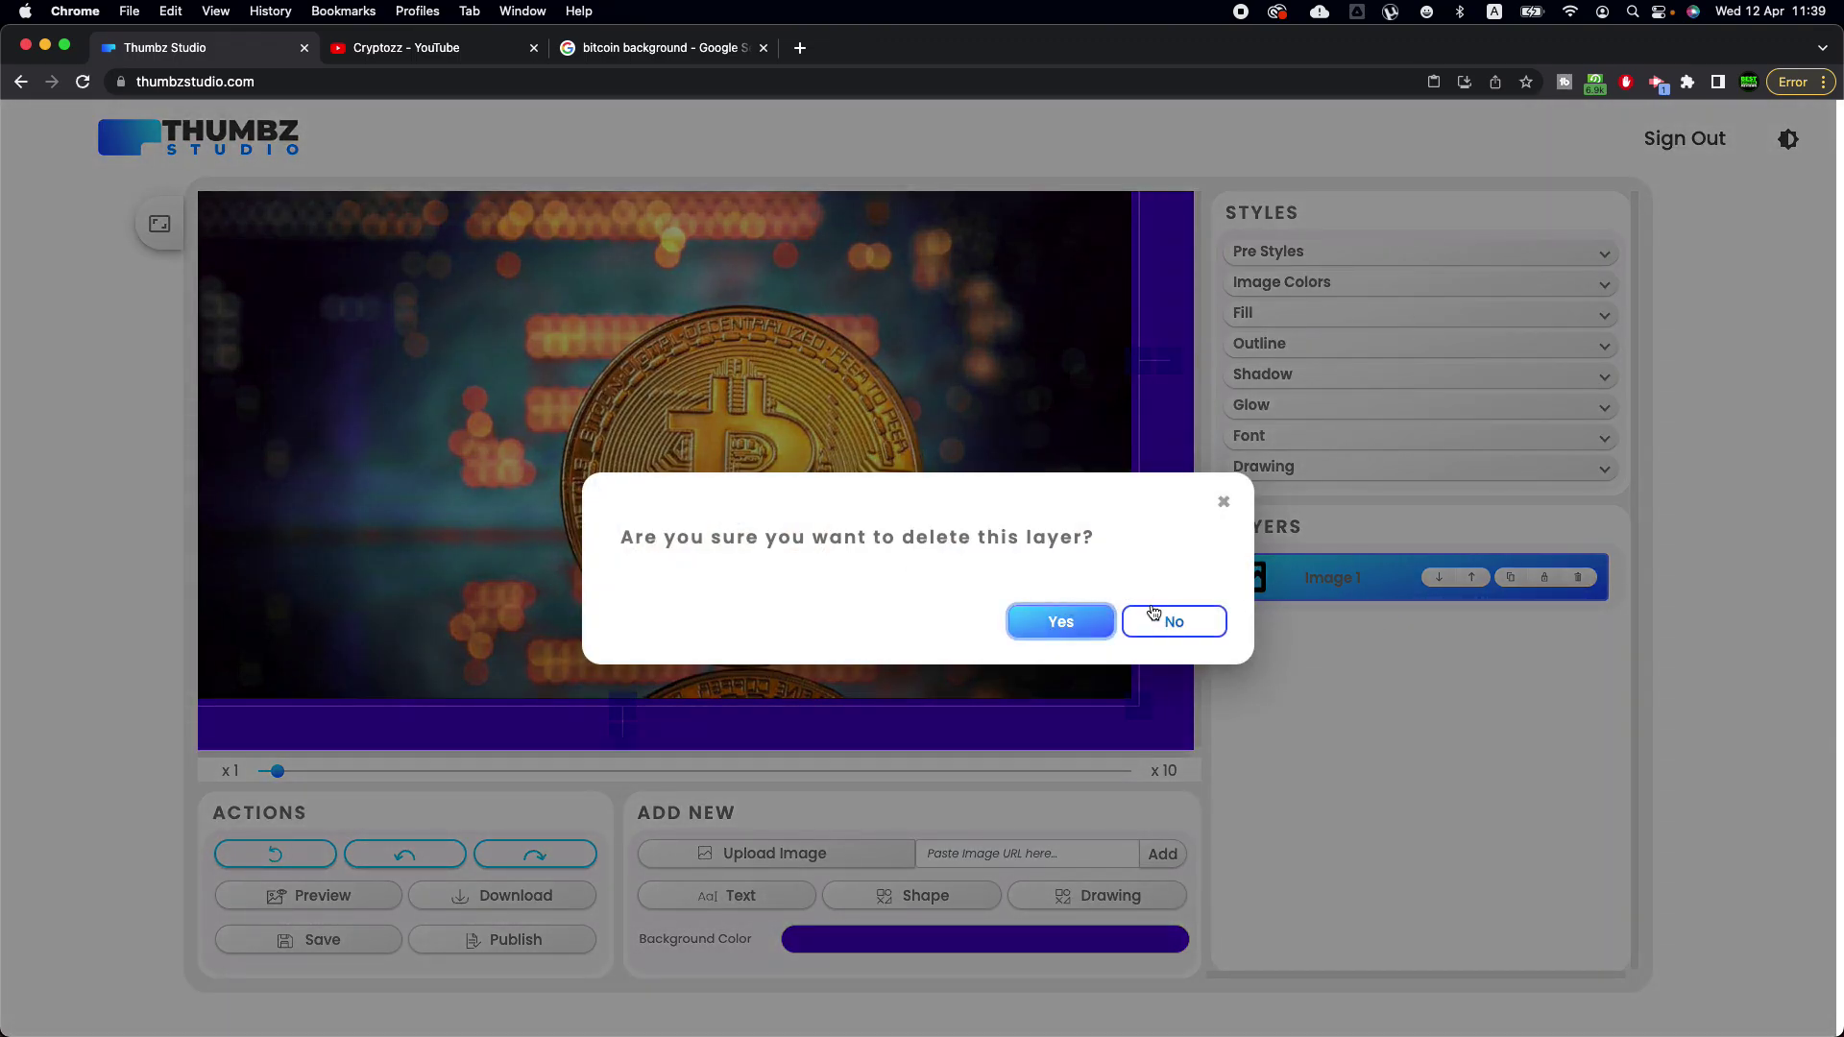
Reposition the bitcoin photo so the whole coin shows in the lower part of the canvas, slightly right of center
{"action": "left_click", "coordinate": [680, 432]}
{"action": "mouse_move", "coordinate": [680, 433]}
{"action": "left_mouse_down"}
{"action": "mouse_move", "coordinate": [659, 432]}
{"action": "mouse_move", "coordinate": [660, 455]}
{"action": "left_mouse_up"}
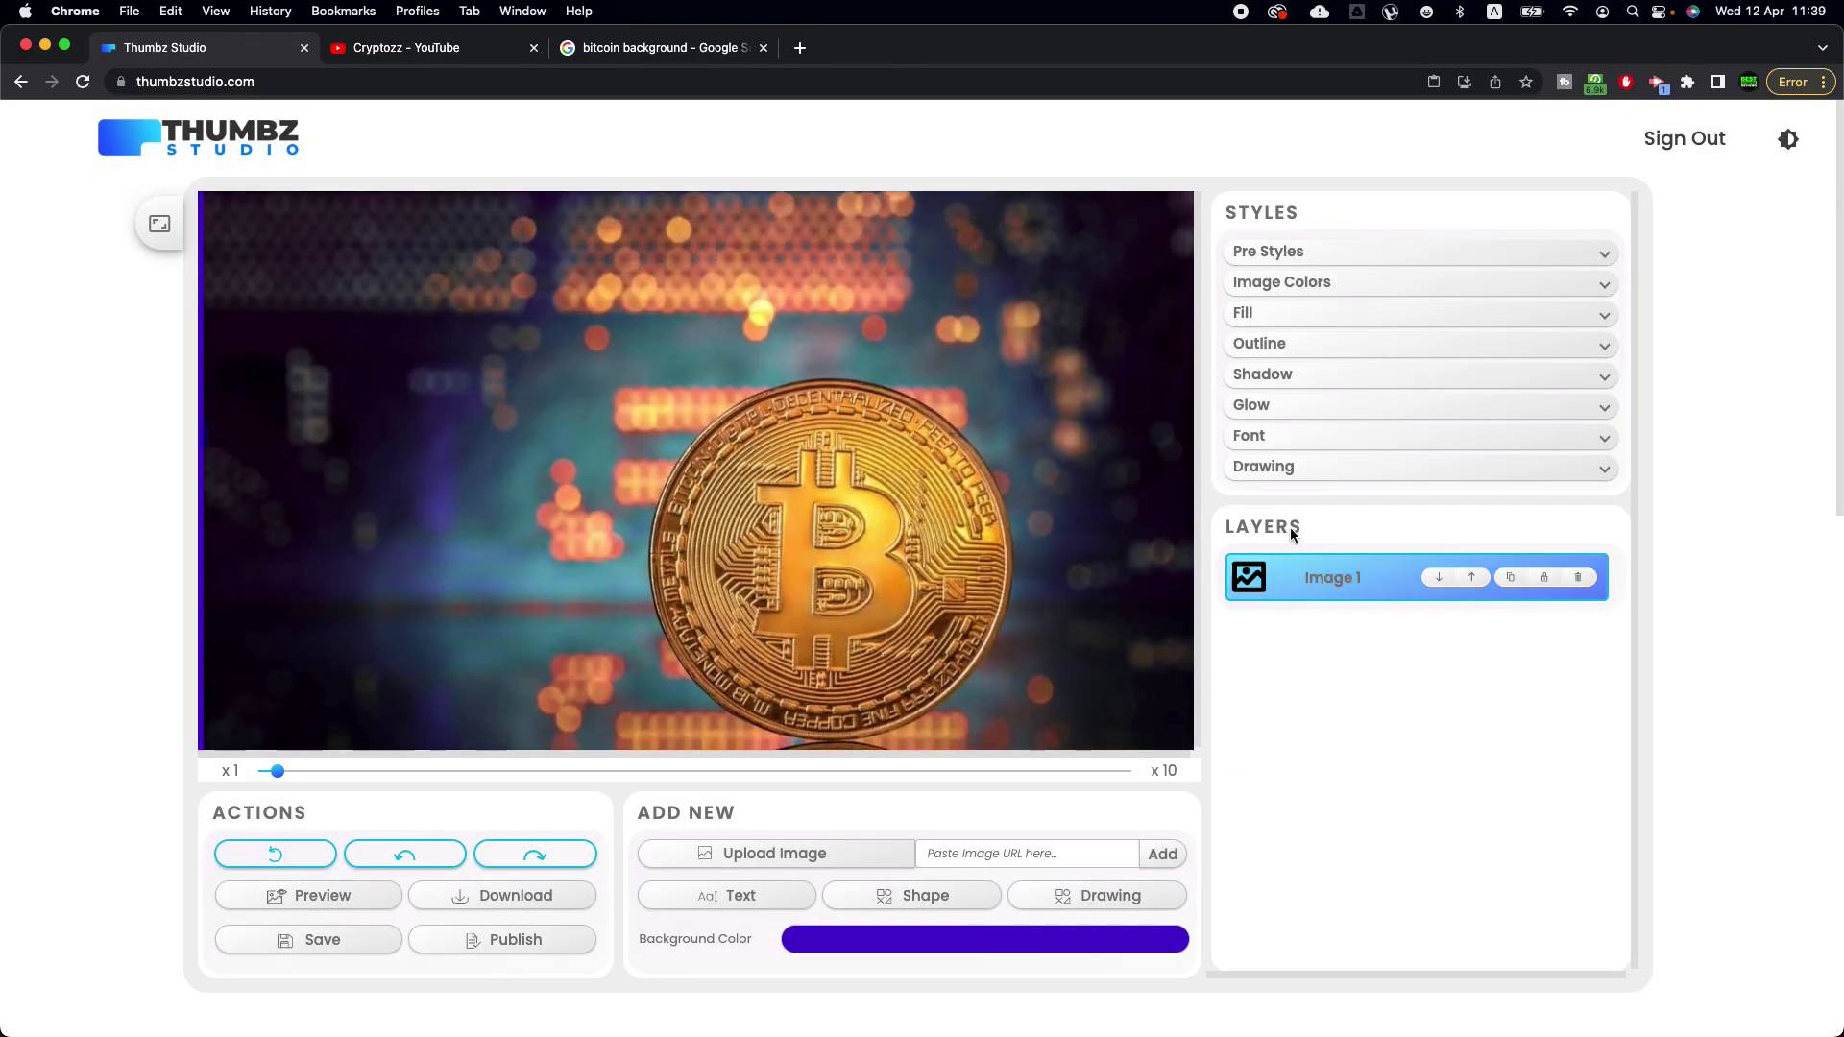
Add a text layer and replace its placeholder with "BITCOIN"
{"action": "left_click", "coordinate": [737, 897]}
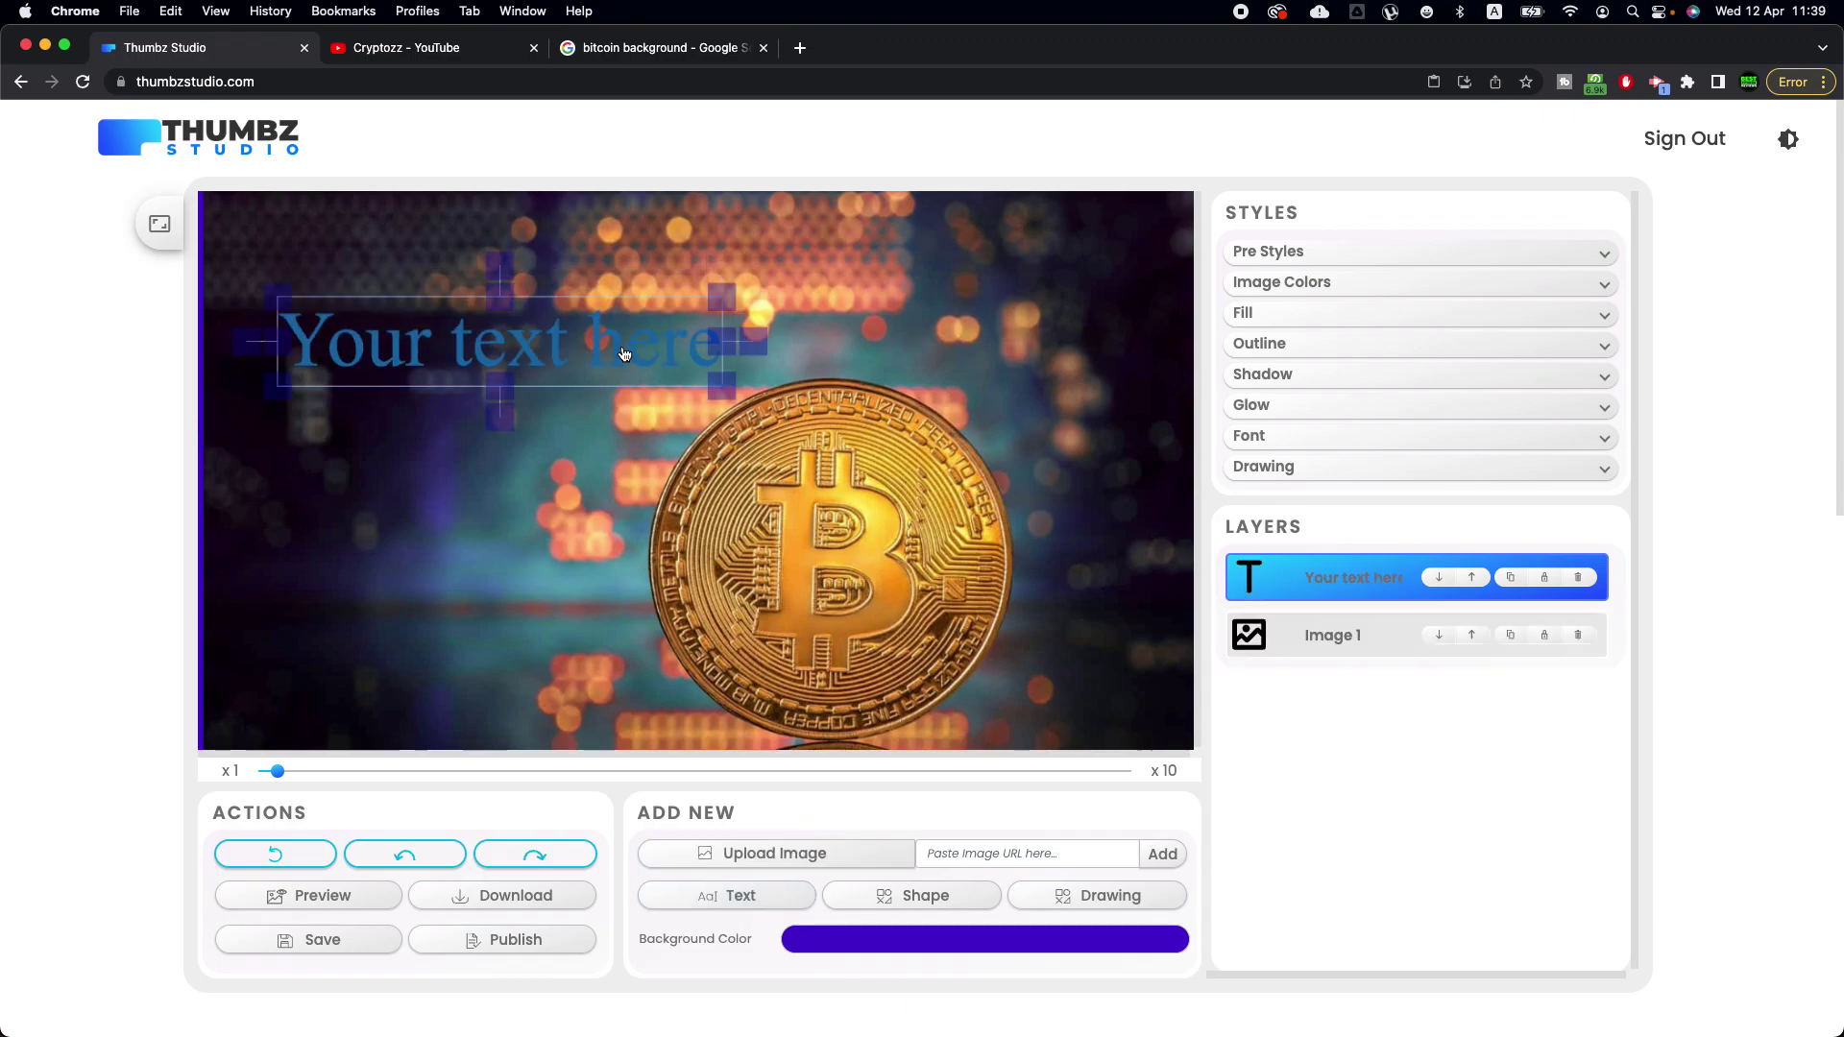
{"action": "double_click", "coordinate": [622, 347]}
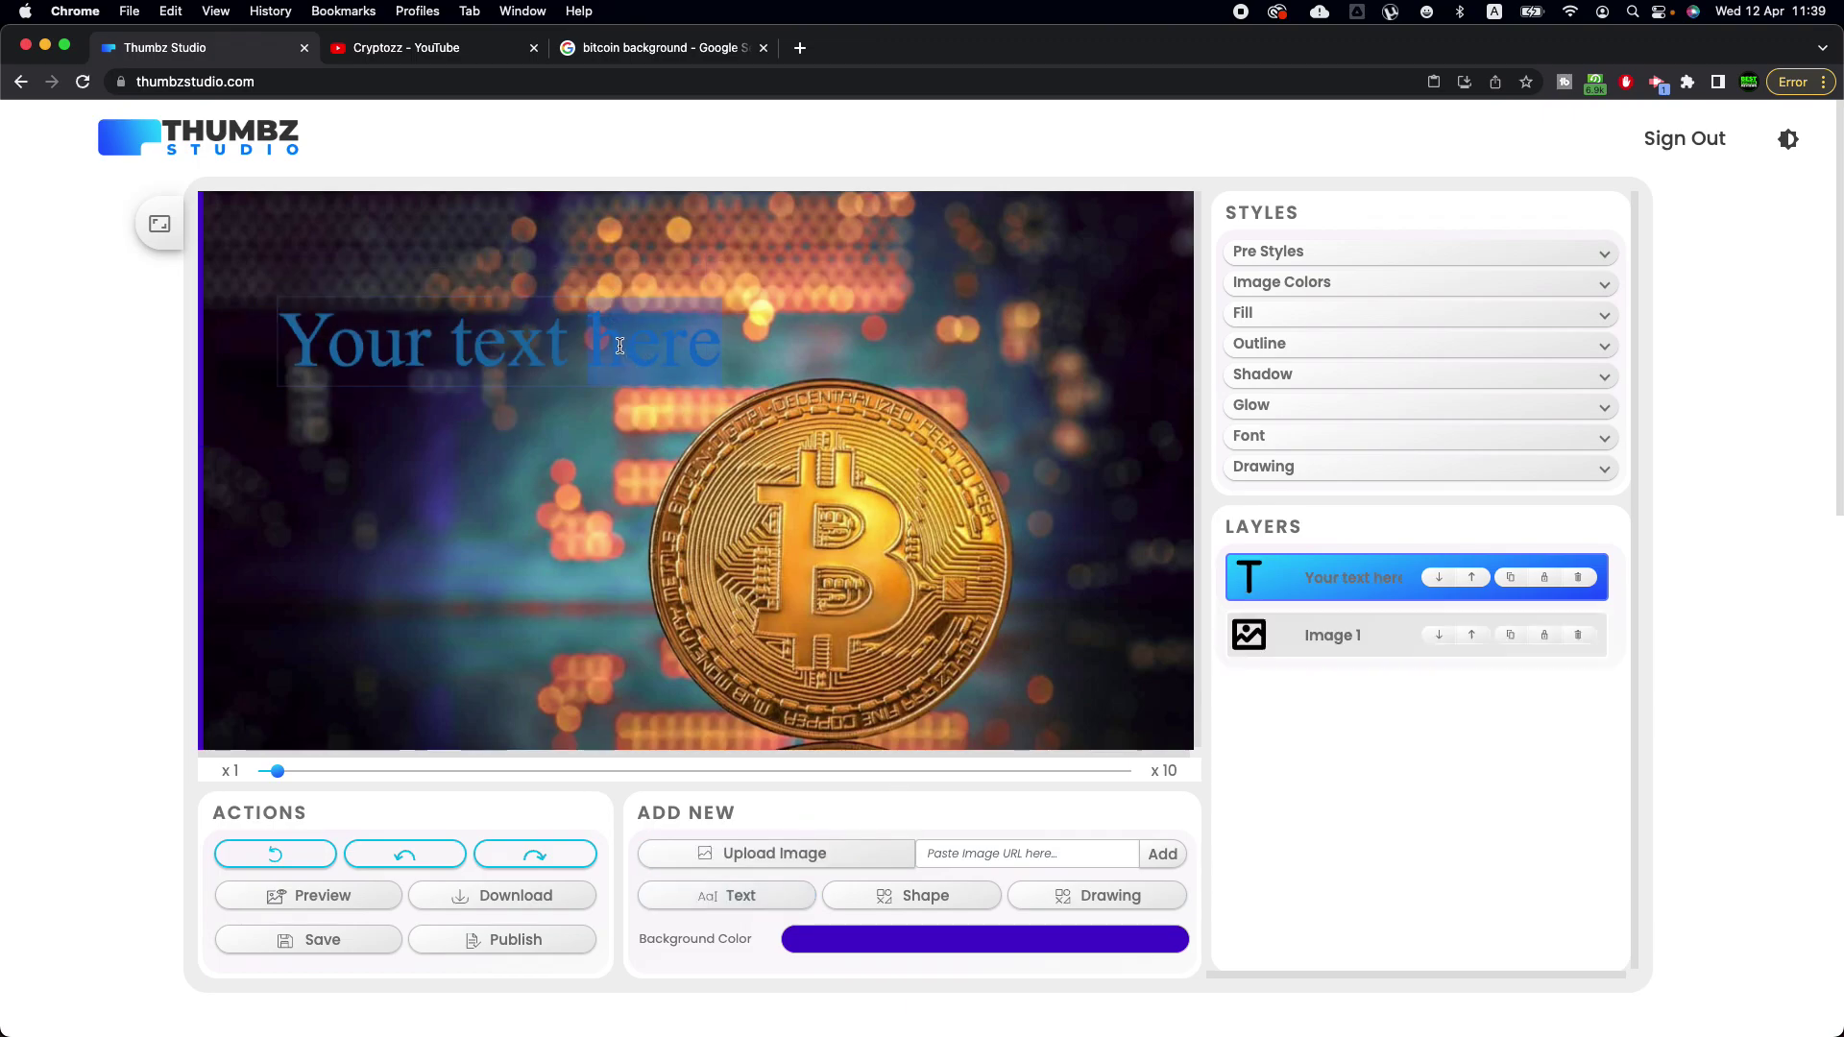
{"action": "key", "text": "super+a"}
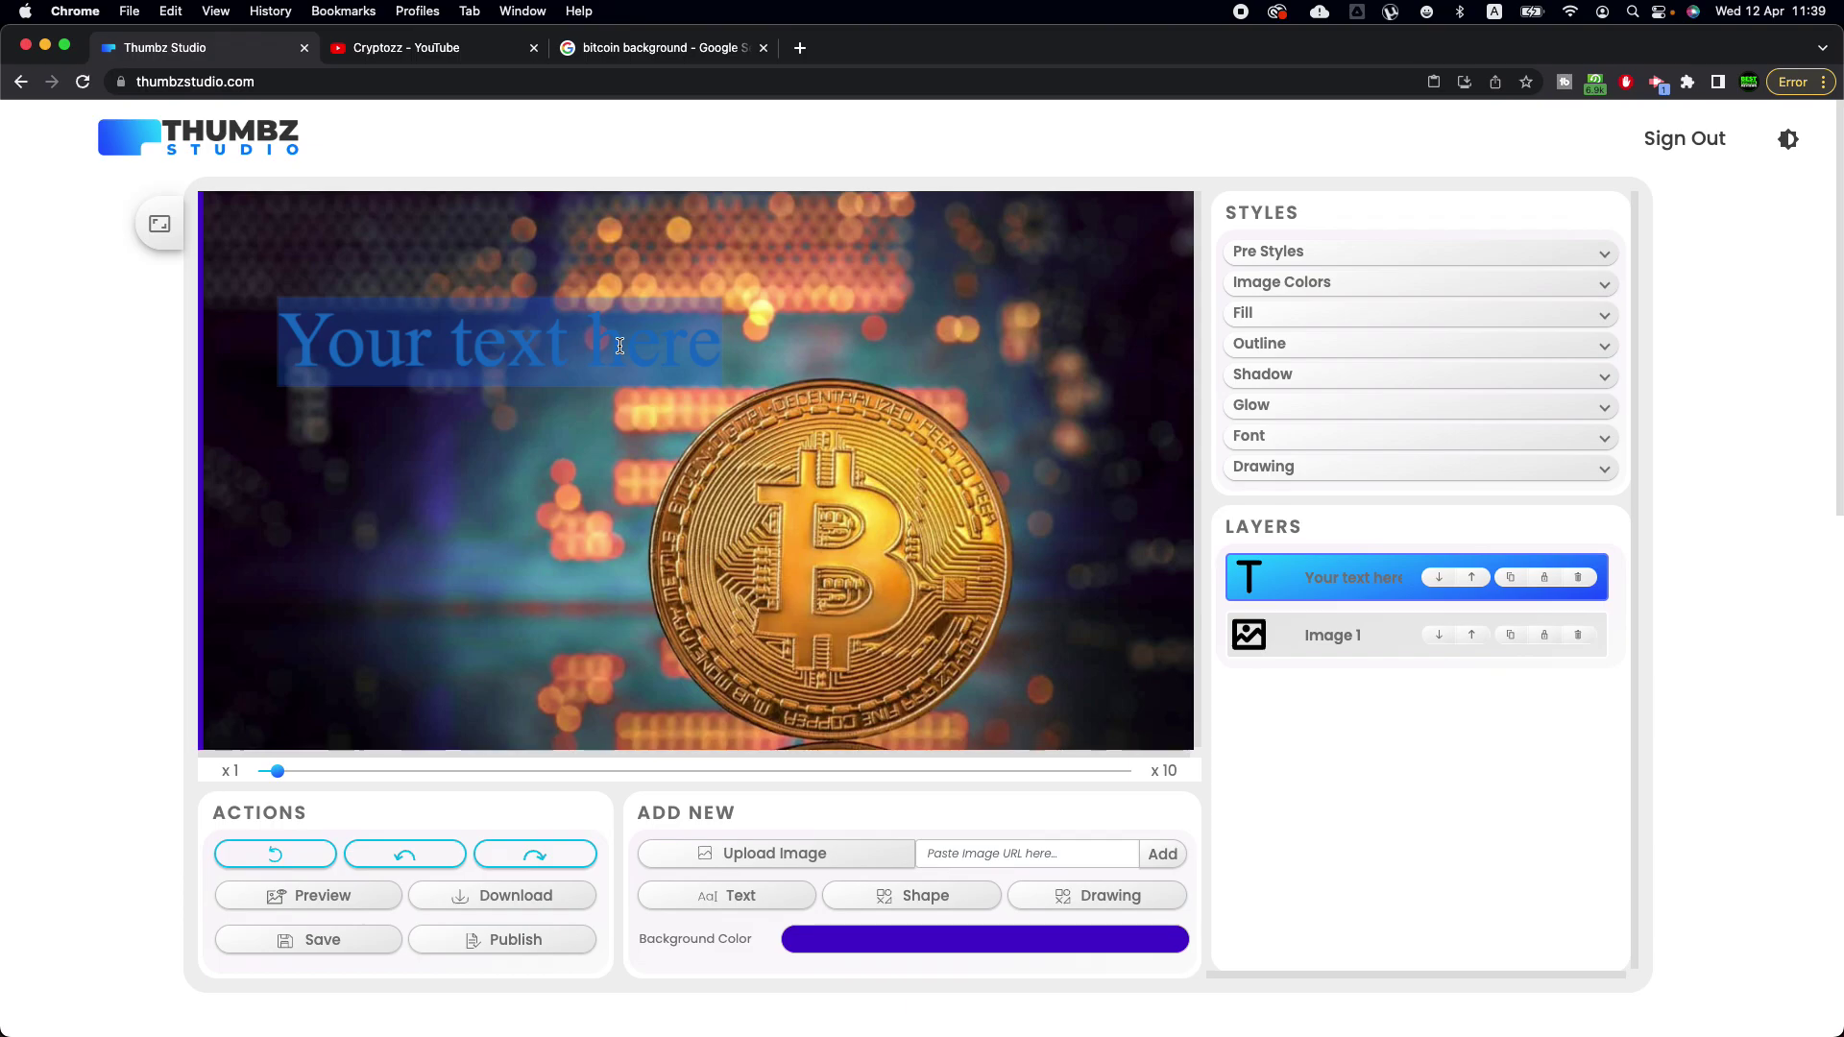
{"action": "type", "text": "BIT"}
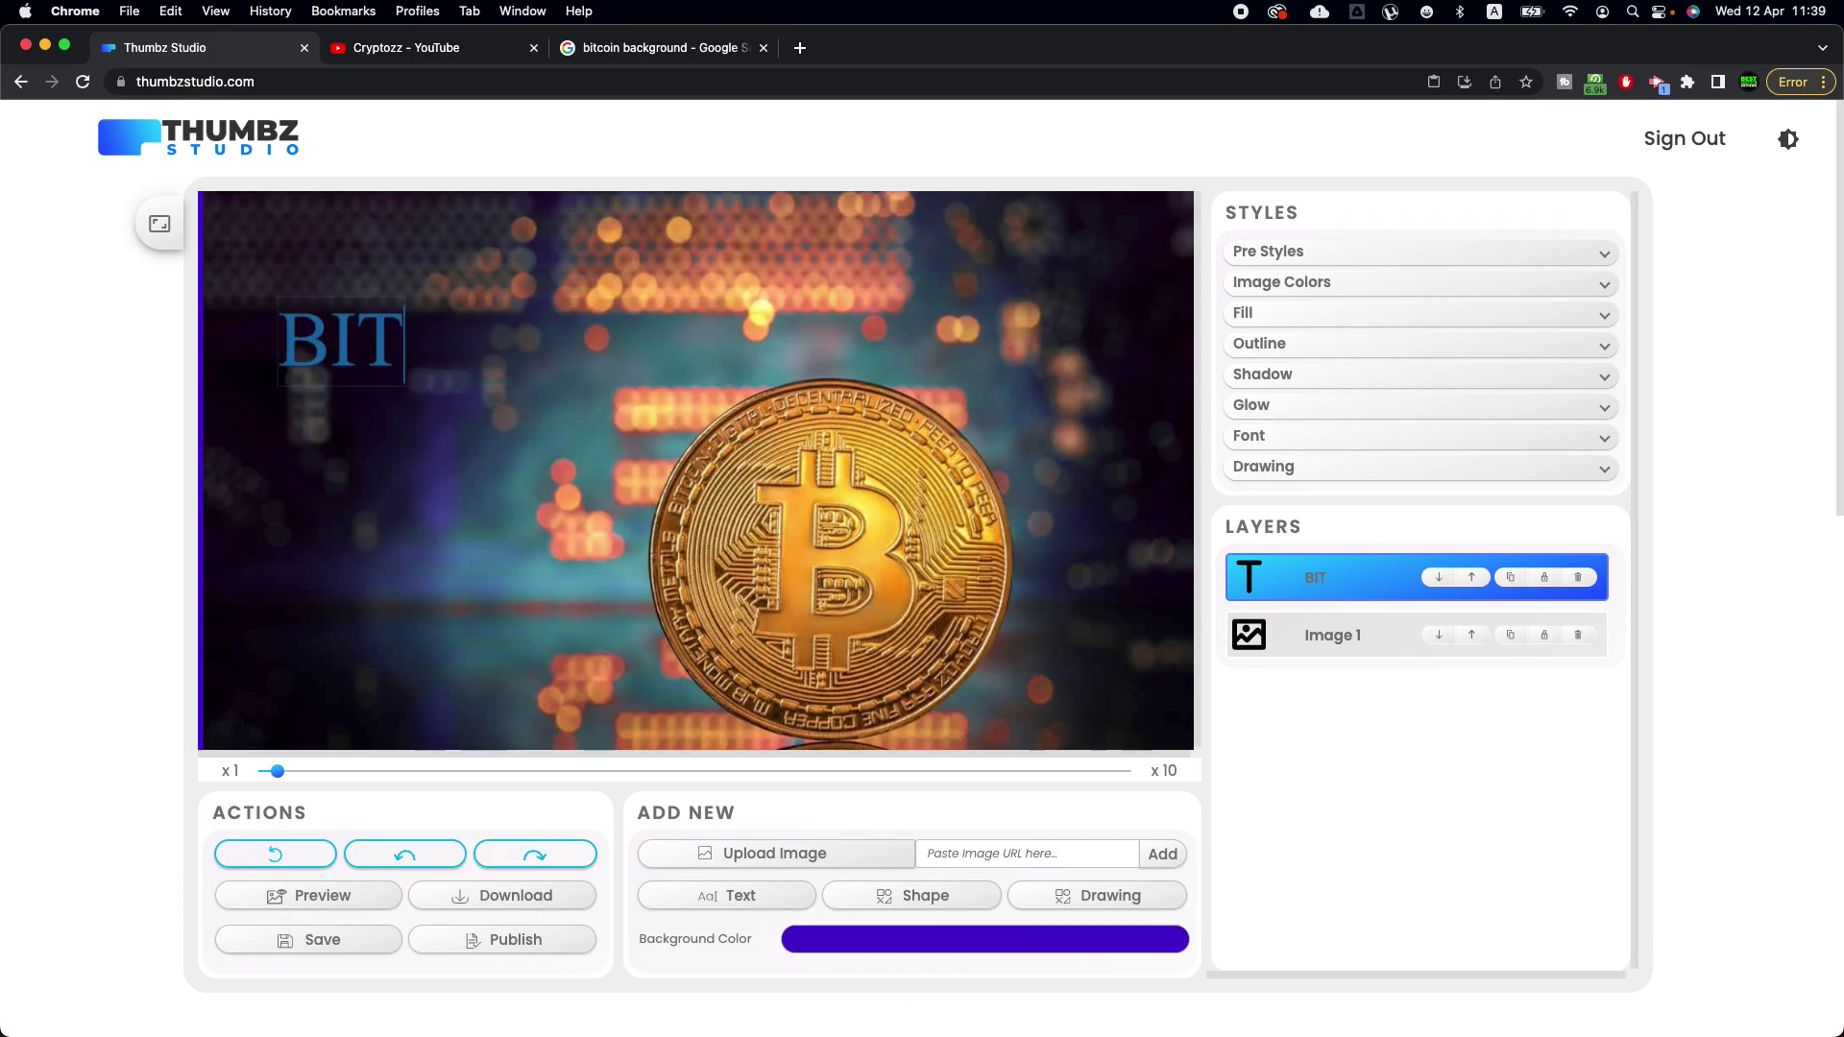
{"action": "type", "text": "COIN"}
Enlarge the BITCOIN text to over half the canvas width and place it in the upper-left area above the coin
{"action": "left_click", "coordinate": [627, 350]}
{"action": "left_click", "coordinate": [519, 361]}
{"action": "left_click_drag", "start_coordinate": [604, 396], "coordinate": [718, 385]}
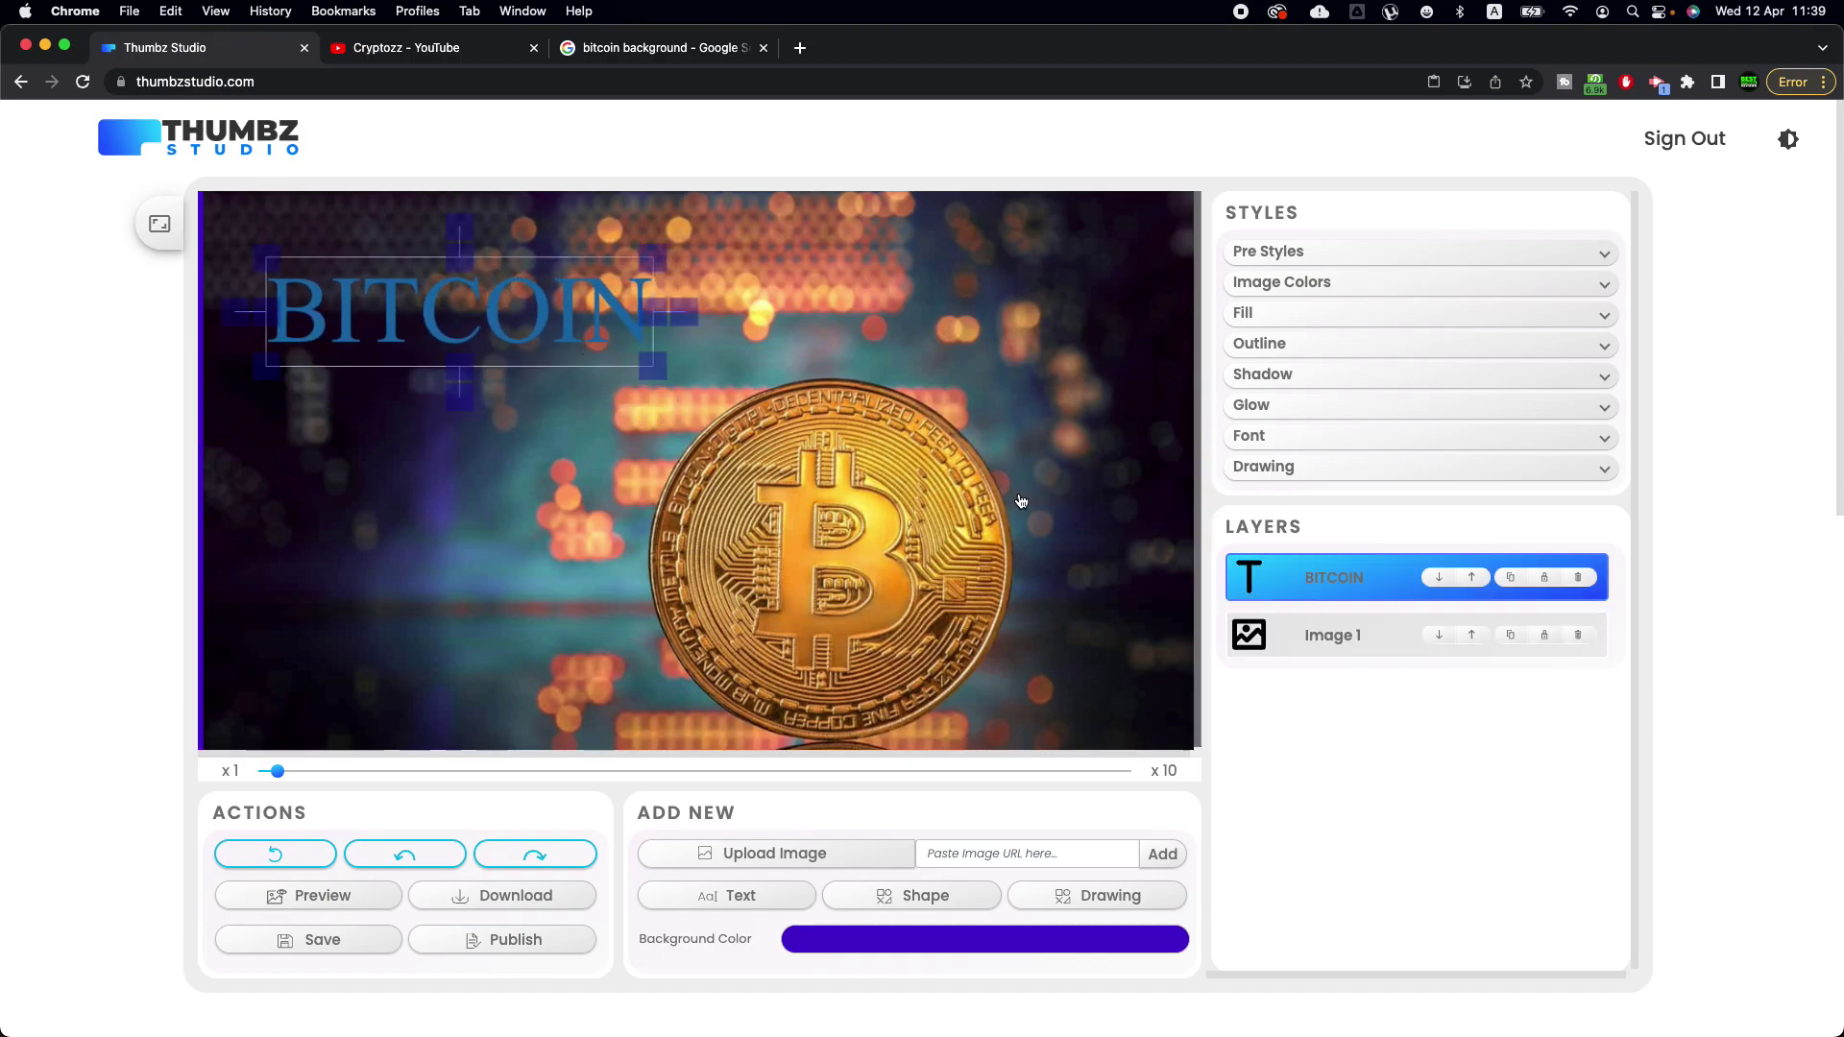
{"action": "left_click_drag", "start_coordinate": [579, 297], "coordinate": [577, 299]}
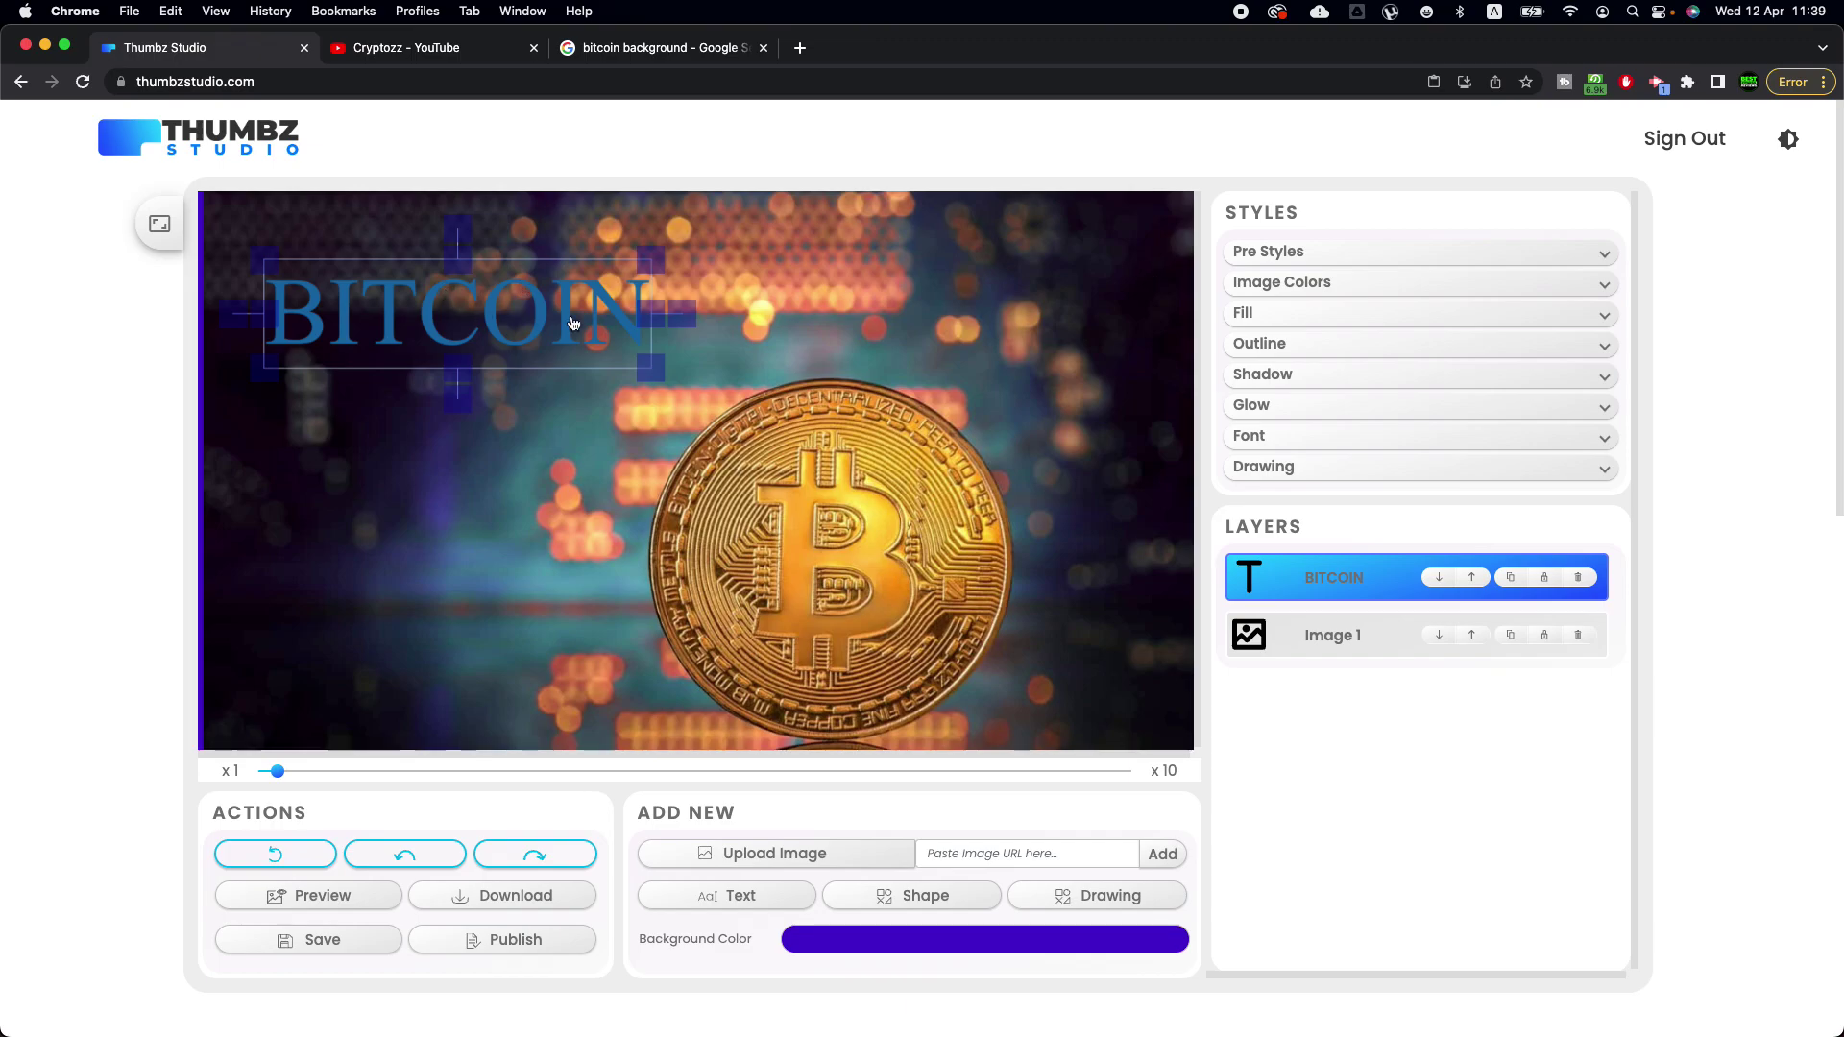
{"action": "left_click_drag", "start_coordinate": [661, 393], "coordinate": [918, 344]}
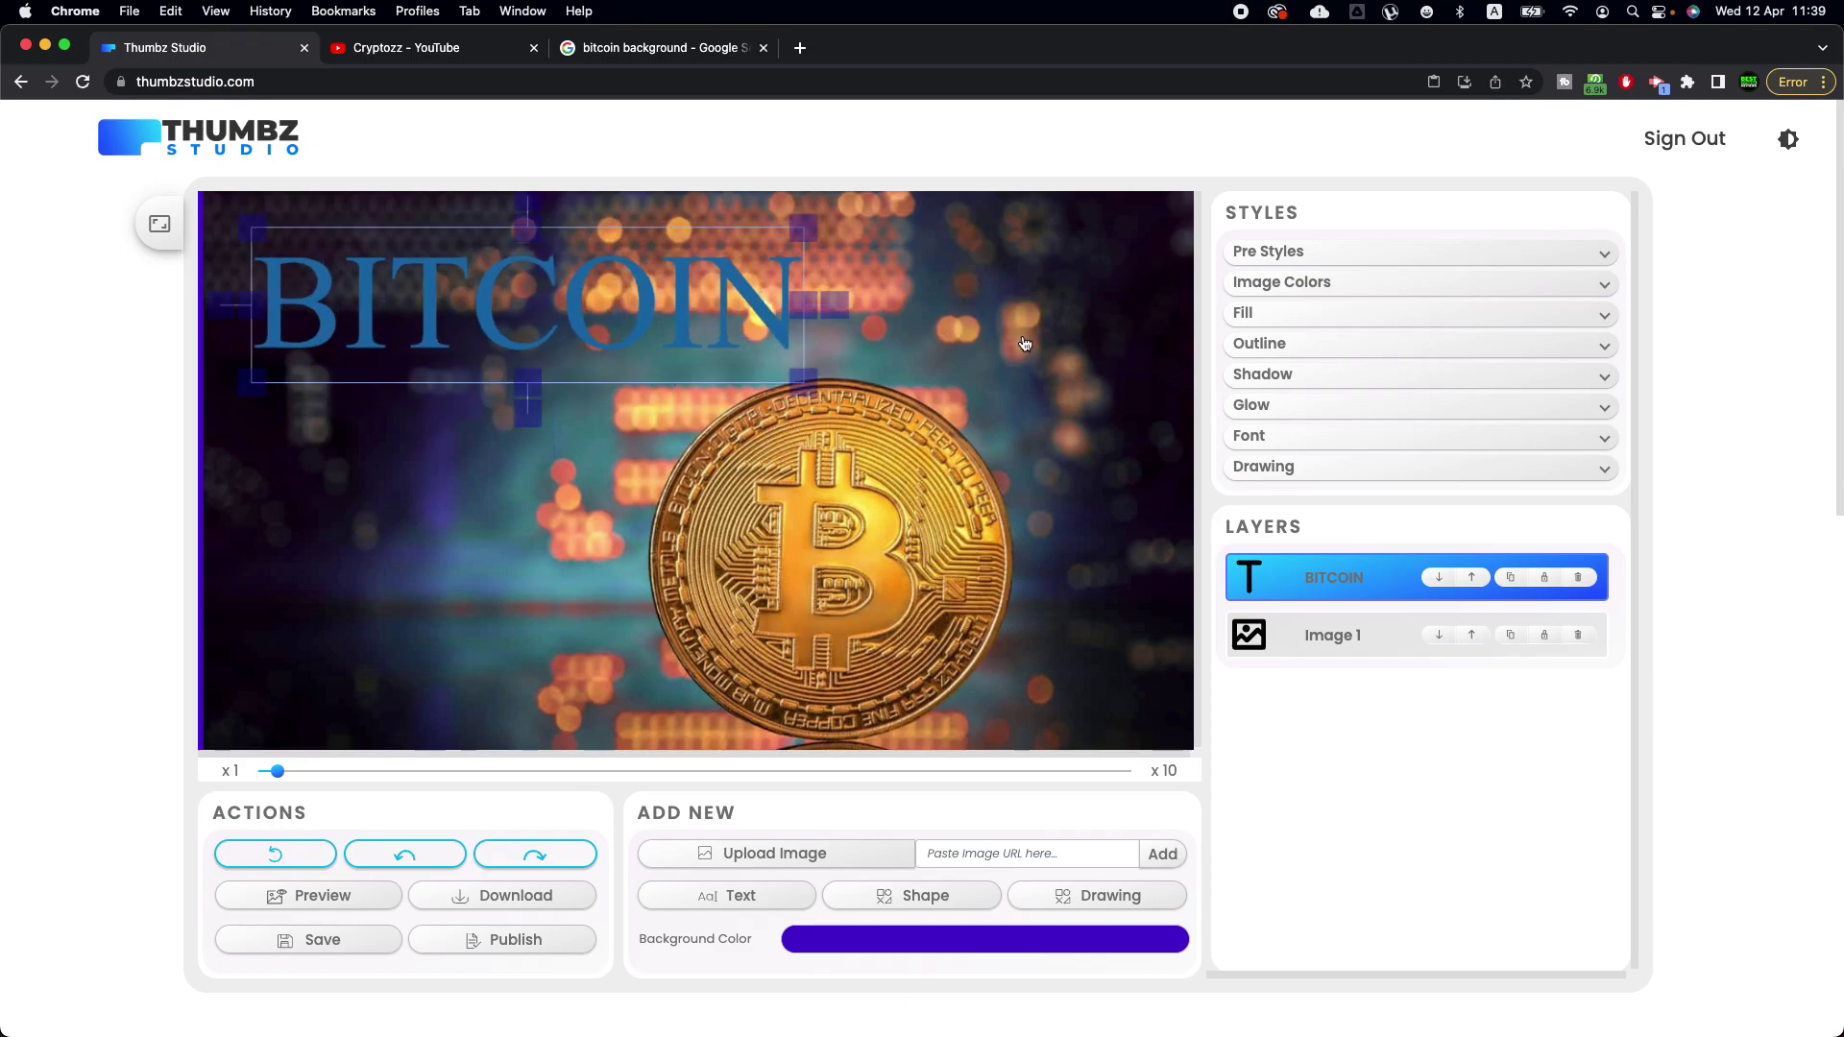
{"action": "left_click_drag", "start_coordinate": [596, 317], "coordinate": [600, 328]}
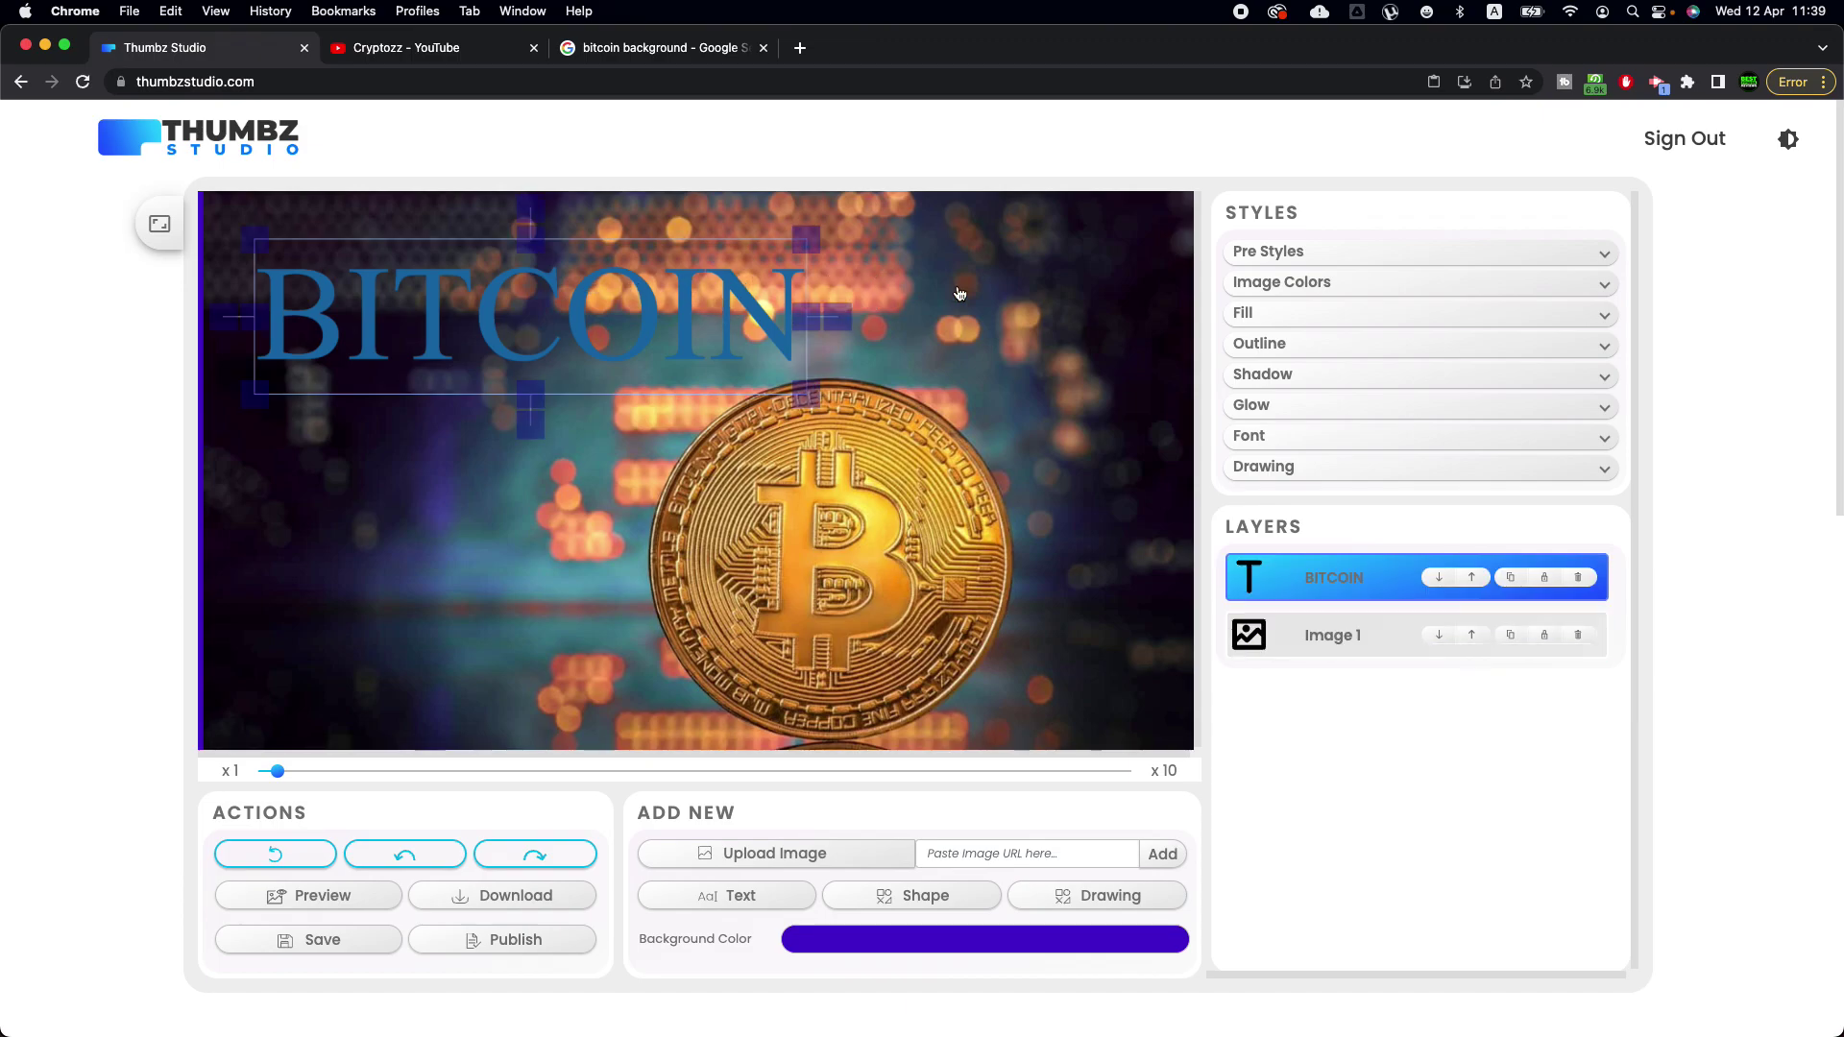
Try several preset styles on the BITCOIN text and apply the orange-to-yellow gradient style with a black shadow
{"action": "left_click", "coordinate": [1330, 254]}
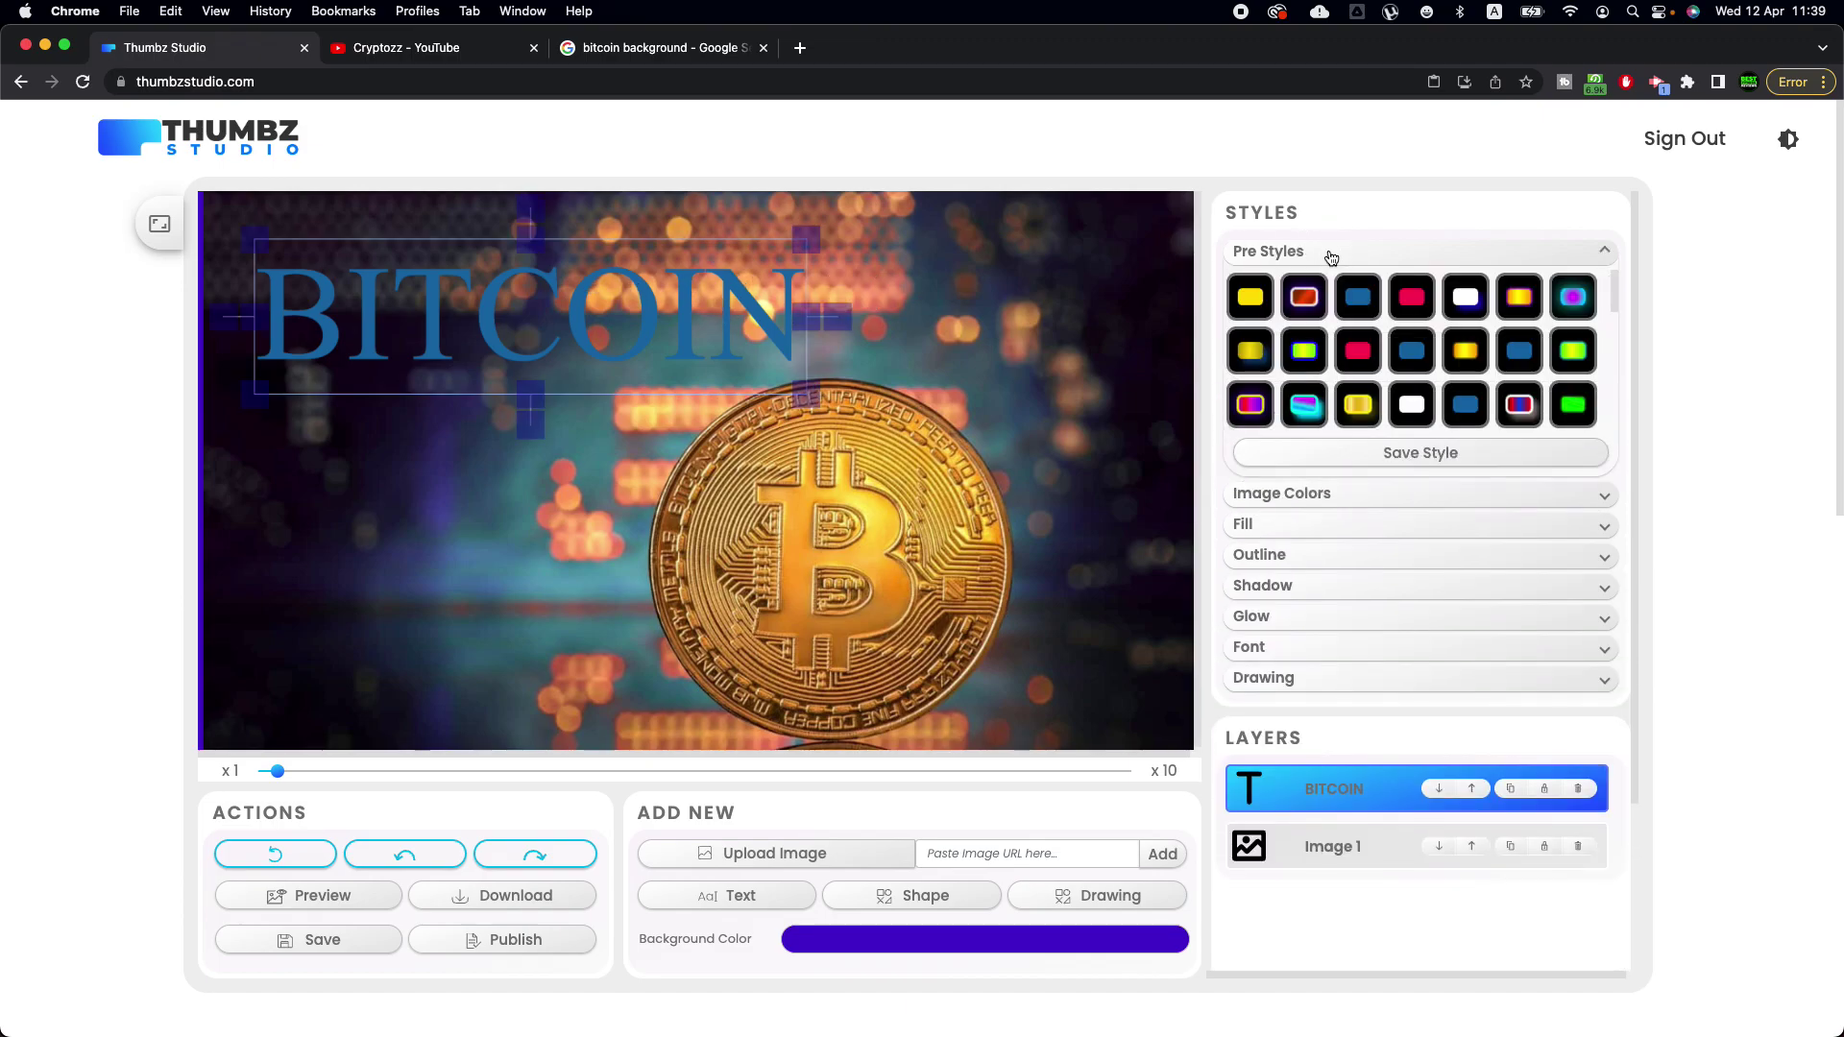
{"action": "left_click", "coordinate": [1273, 380]}
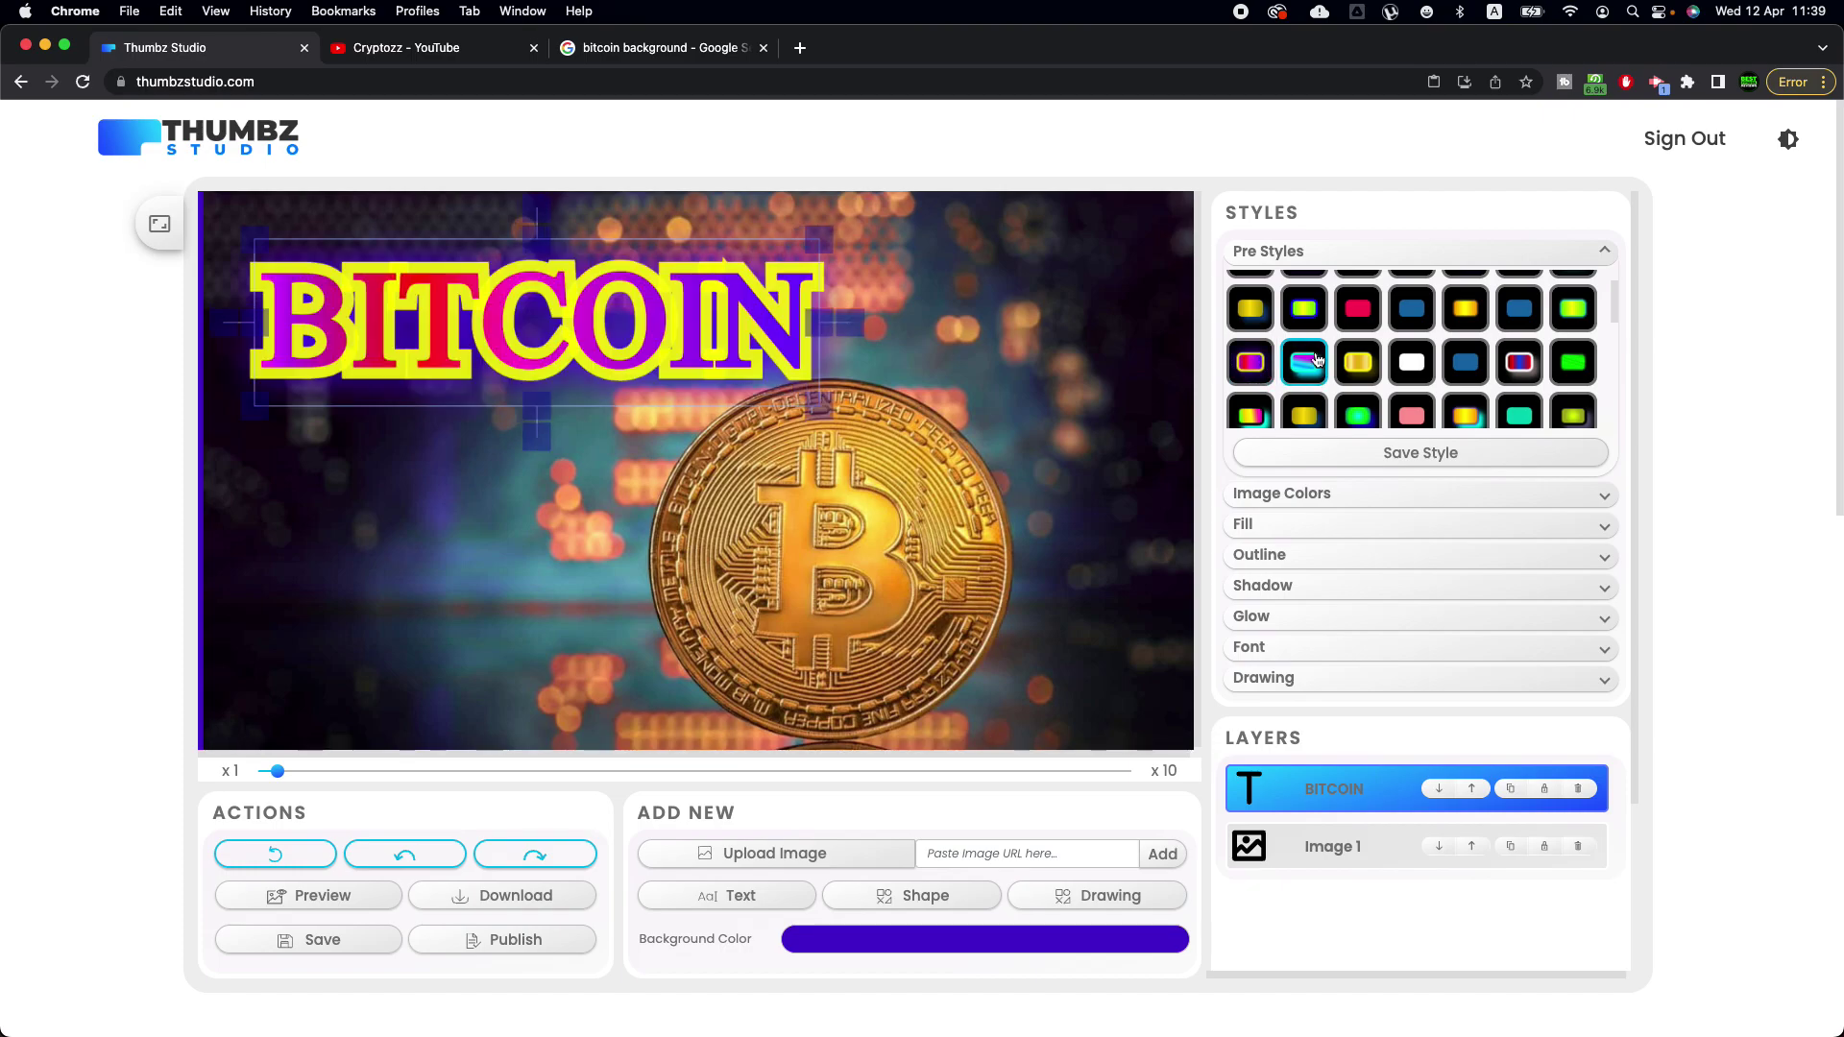
{"action": "scroll", "coordinate": [1296, 365], "scroll_direction": "down", "scroll_amount": 2}
{"action": "left_click", "coordinate": [1407, 381]}
{"action": "left_click", "coordinate": [1407, 382]}
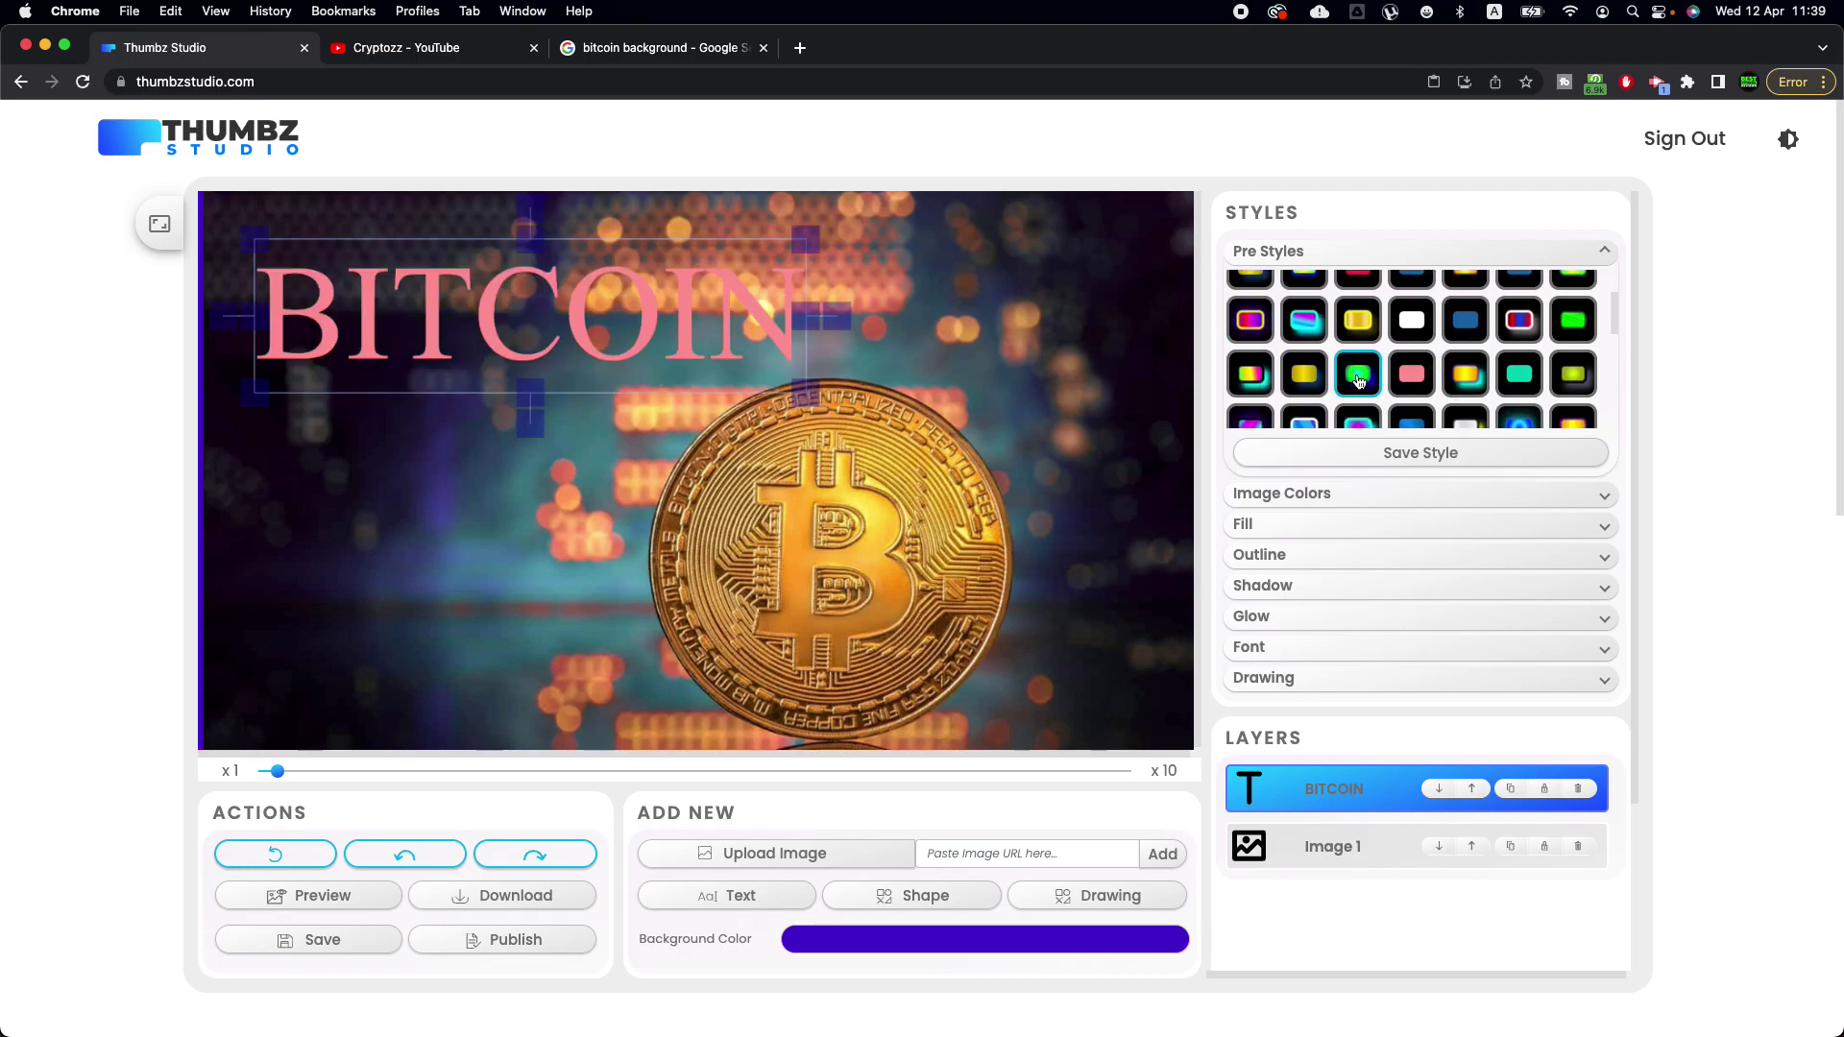
{"action": "left_click", "coordinate": [1359, 375]}
{"action": "scroll", "coordinate": [1358, 374], "scroll_direction": "down", "scroll_amount": 2}
{"action": "left_click", "coordinate": [1311, 356]}
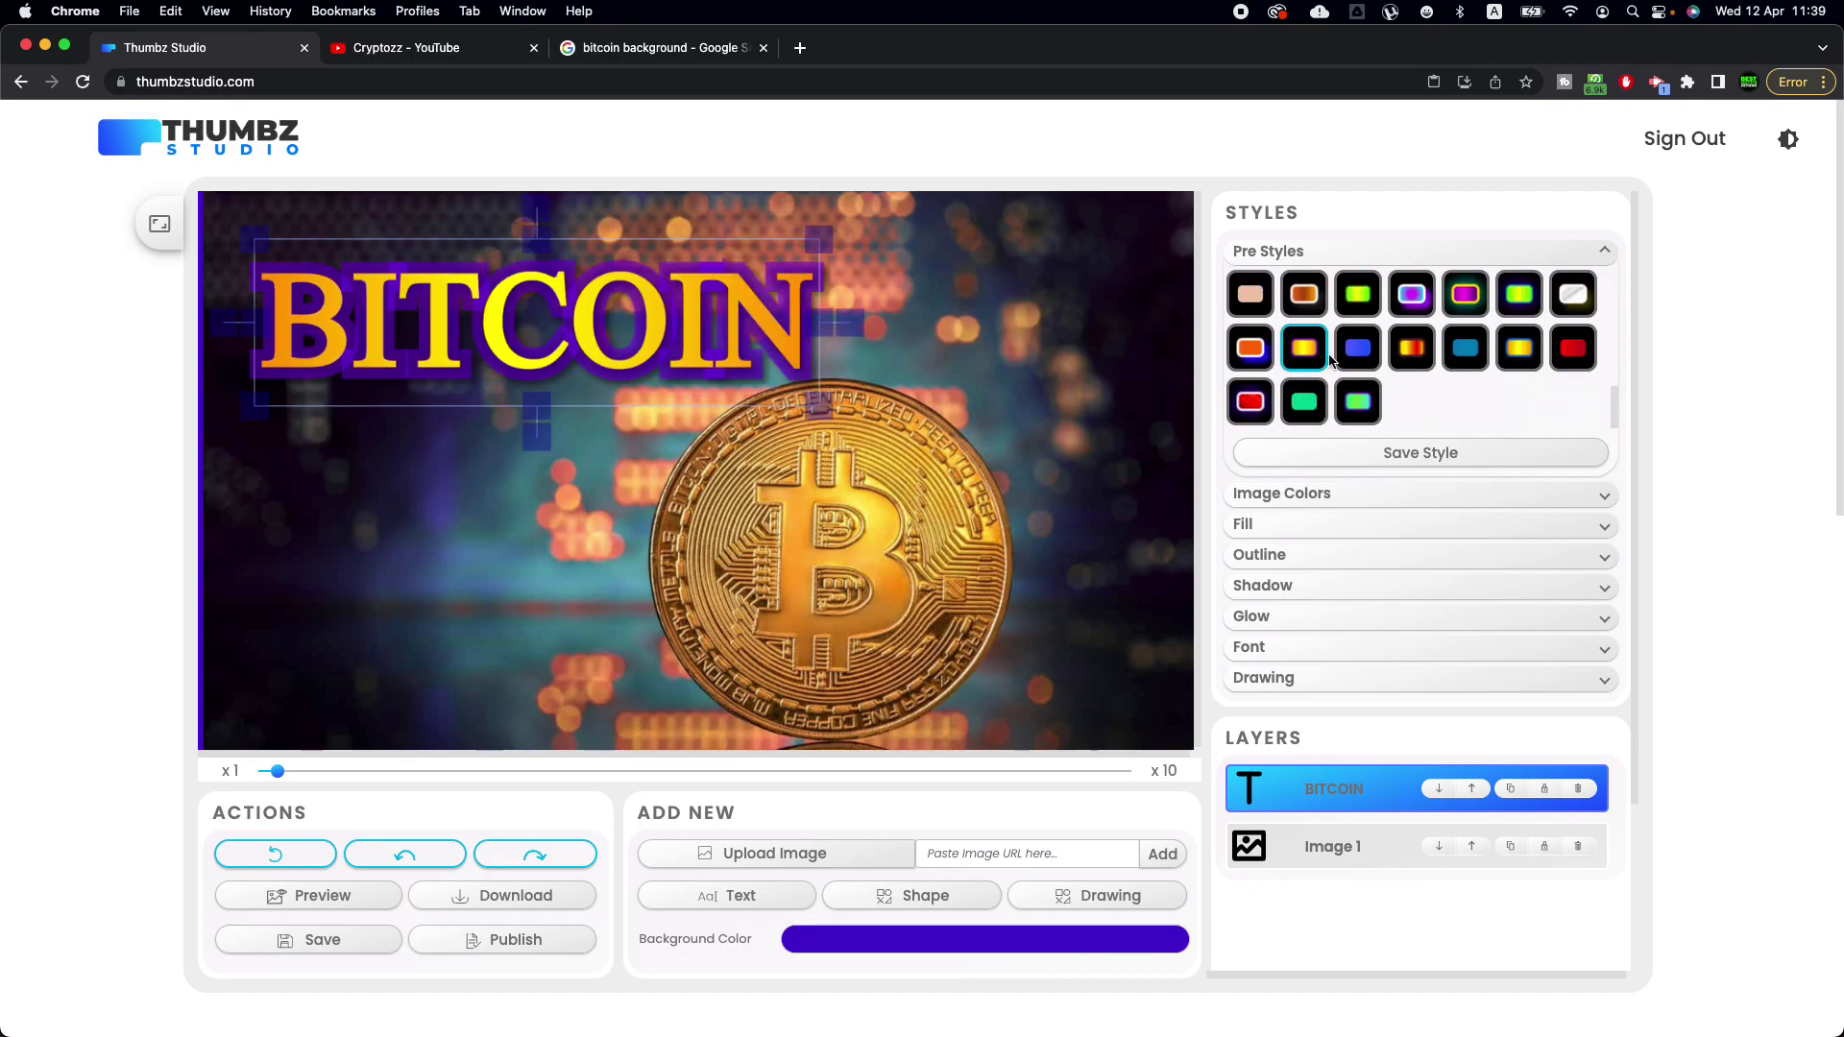
{"action": "scroll", "coordinate": [1421, 358], "scroll_direction": "up", "scroll_amount": 3}
{"action": "left_click", "coordinate": [1467, 360]}
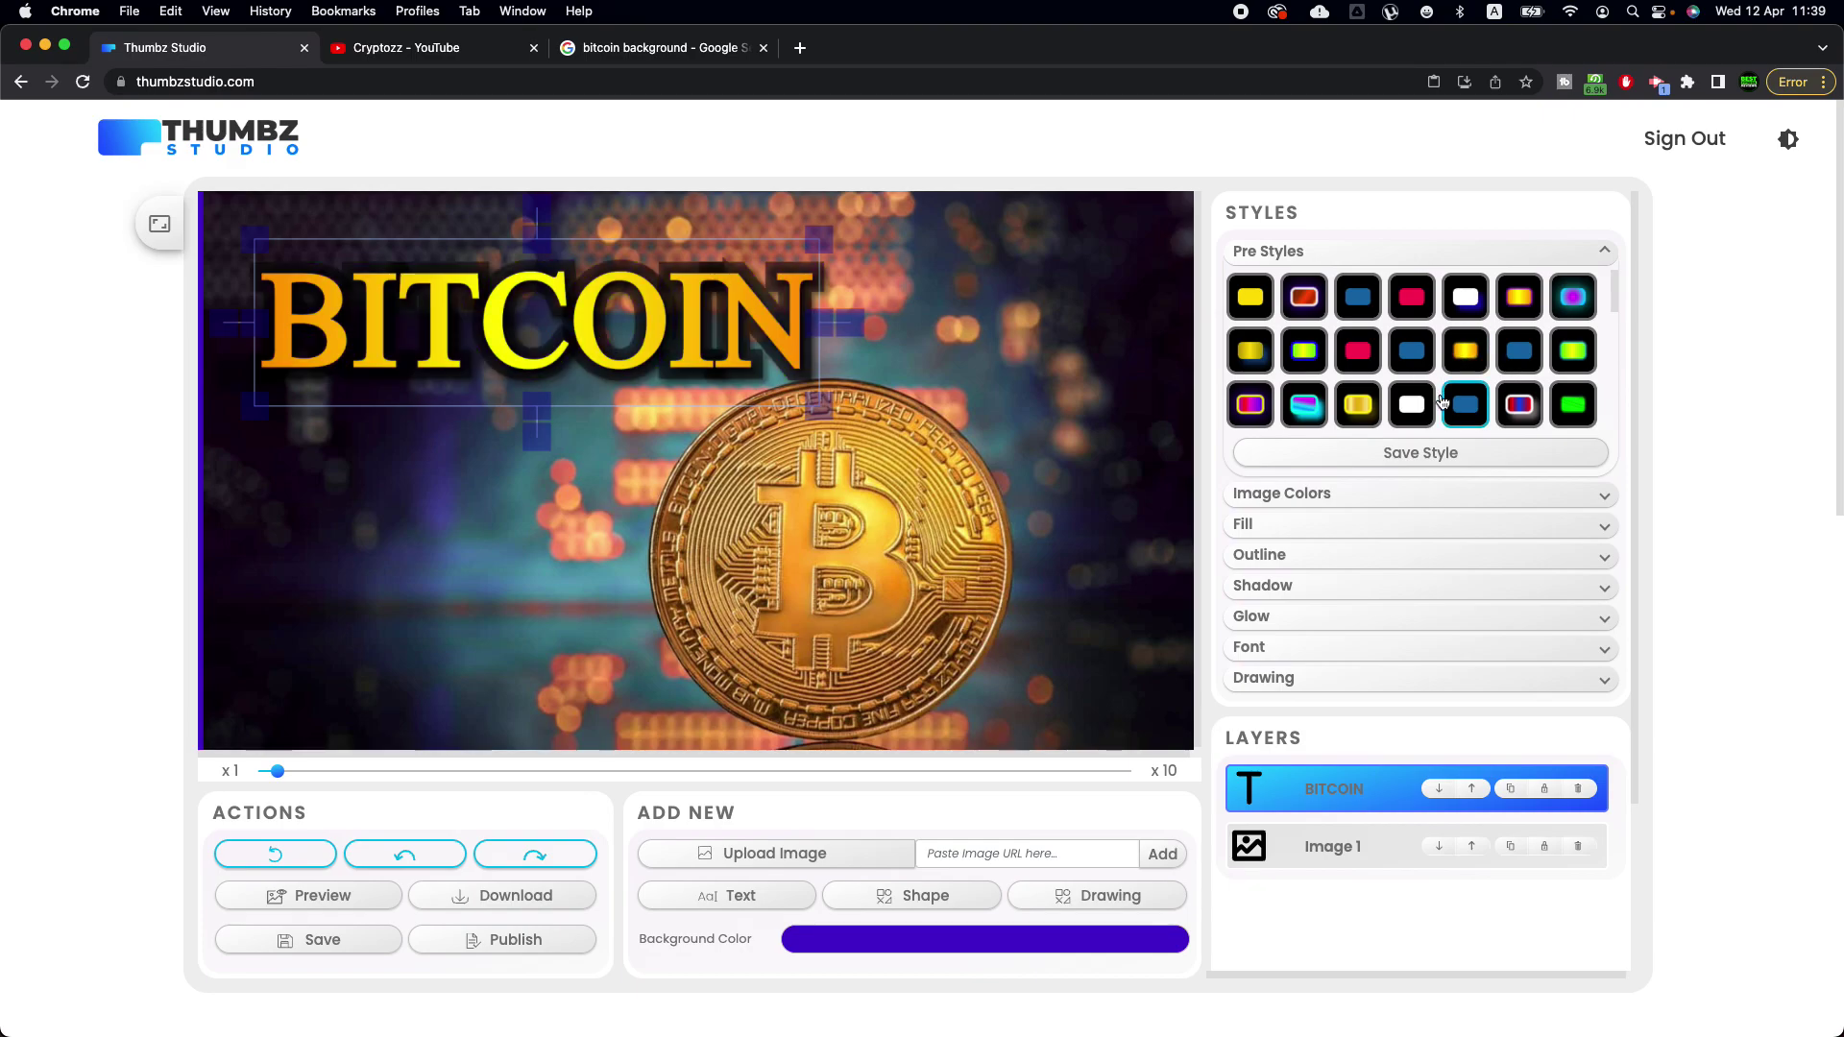
Change the BITCOIN text's font family to Alfa Slab One
{"action": "left_click", "coordinate": [1280, 650]}
{"action": "left_click", "coordinate": [1502, 482]}
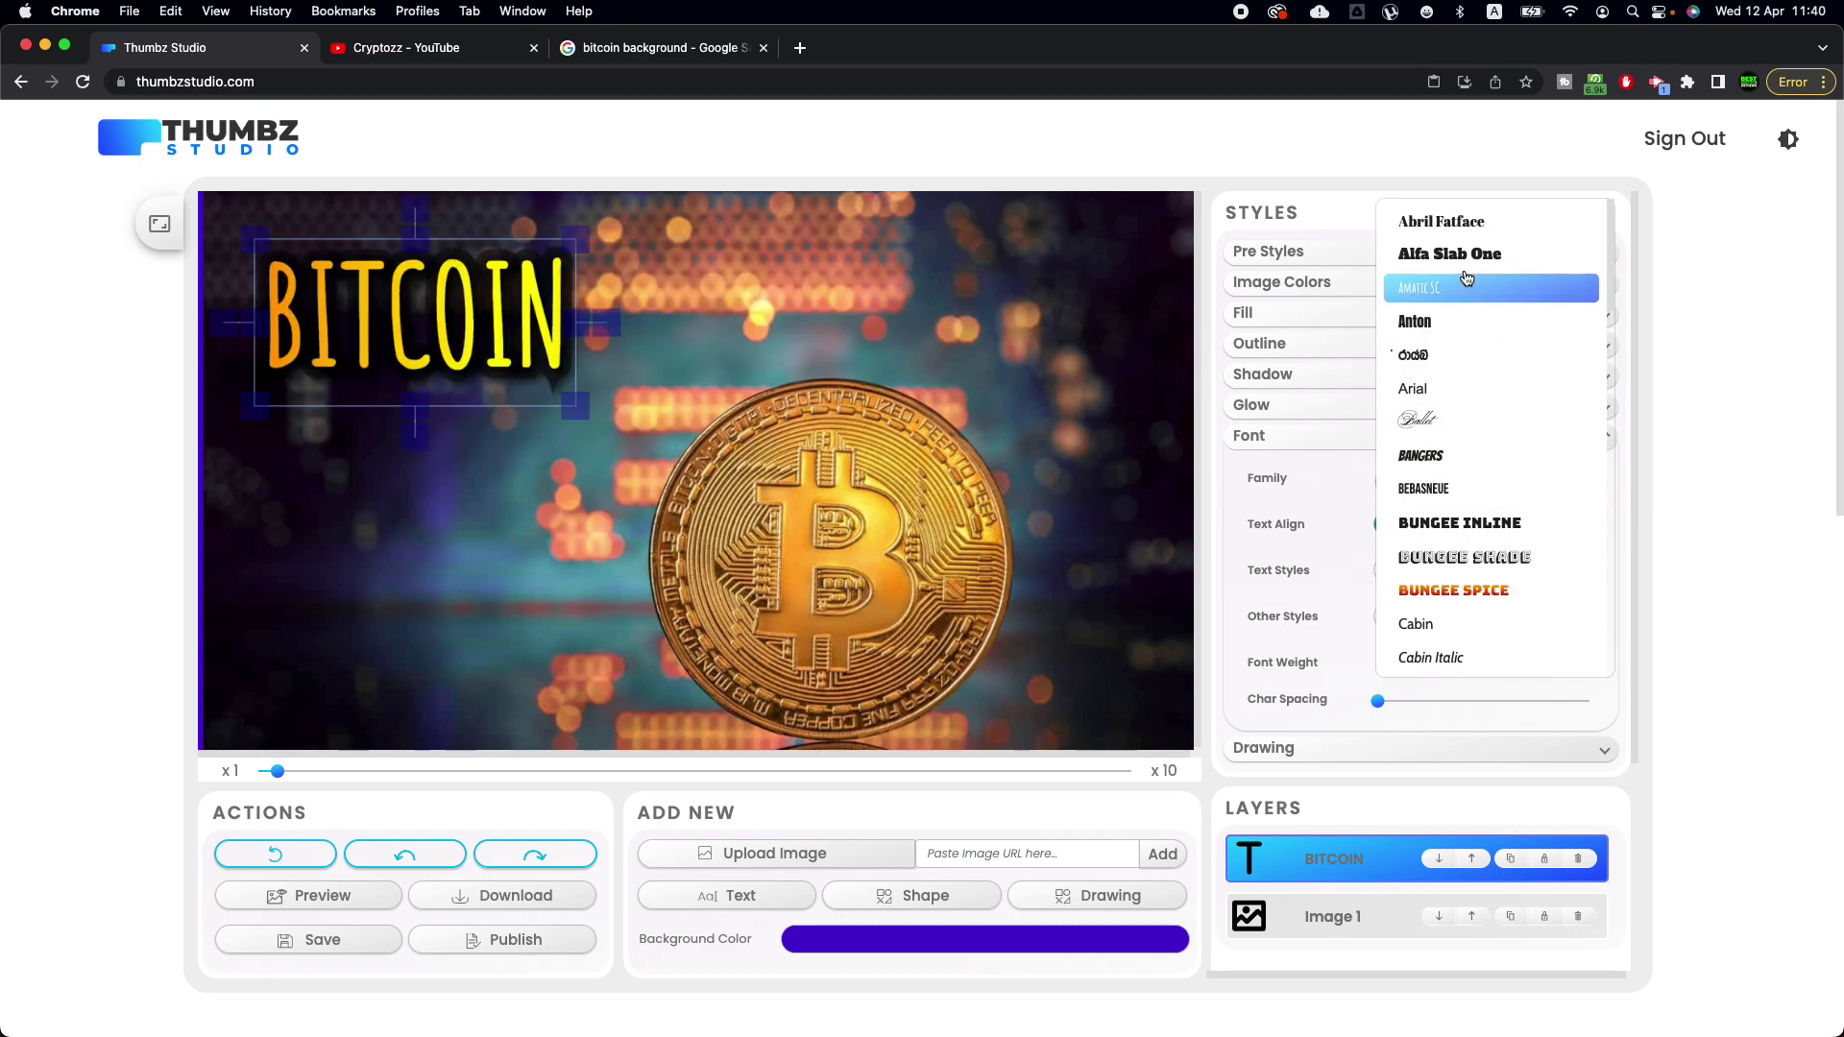
{"action": "left_click", "coordinate": [1465, 257]}
Enlarge the BITCOIN text to span most of the canvas width, center it above the coin, and nudge the photo slightly left and down
{"action": "left_click_drag", "start_coordinate": [767, 318], "coordinate": [741, 308]}
{"action": "left_click_drag", "start_coordinate": [900, 403], "coordinate": [1076, 467]}
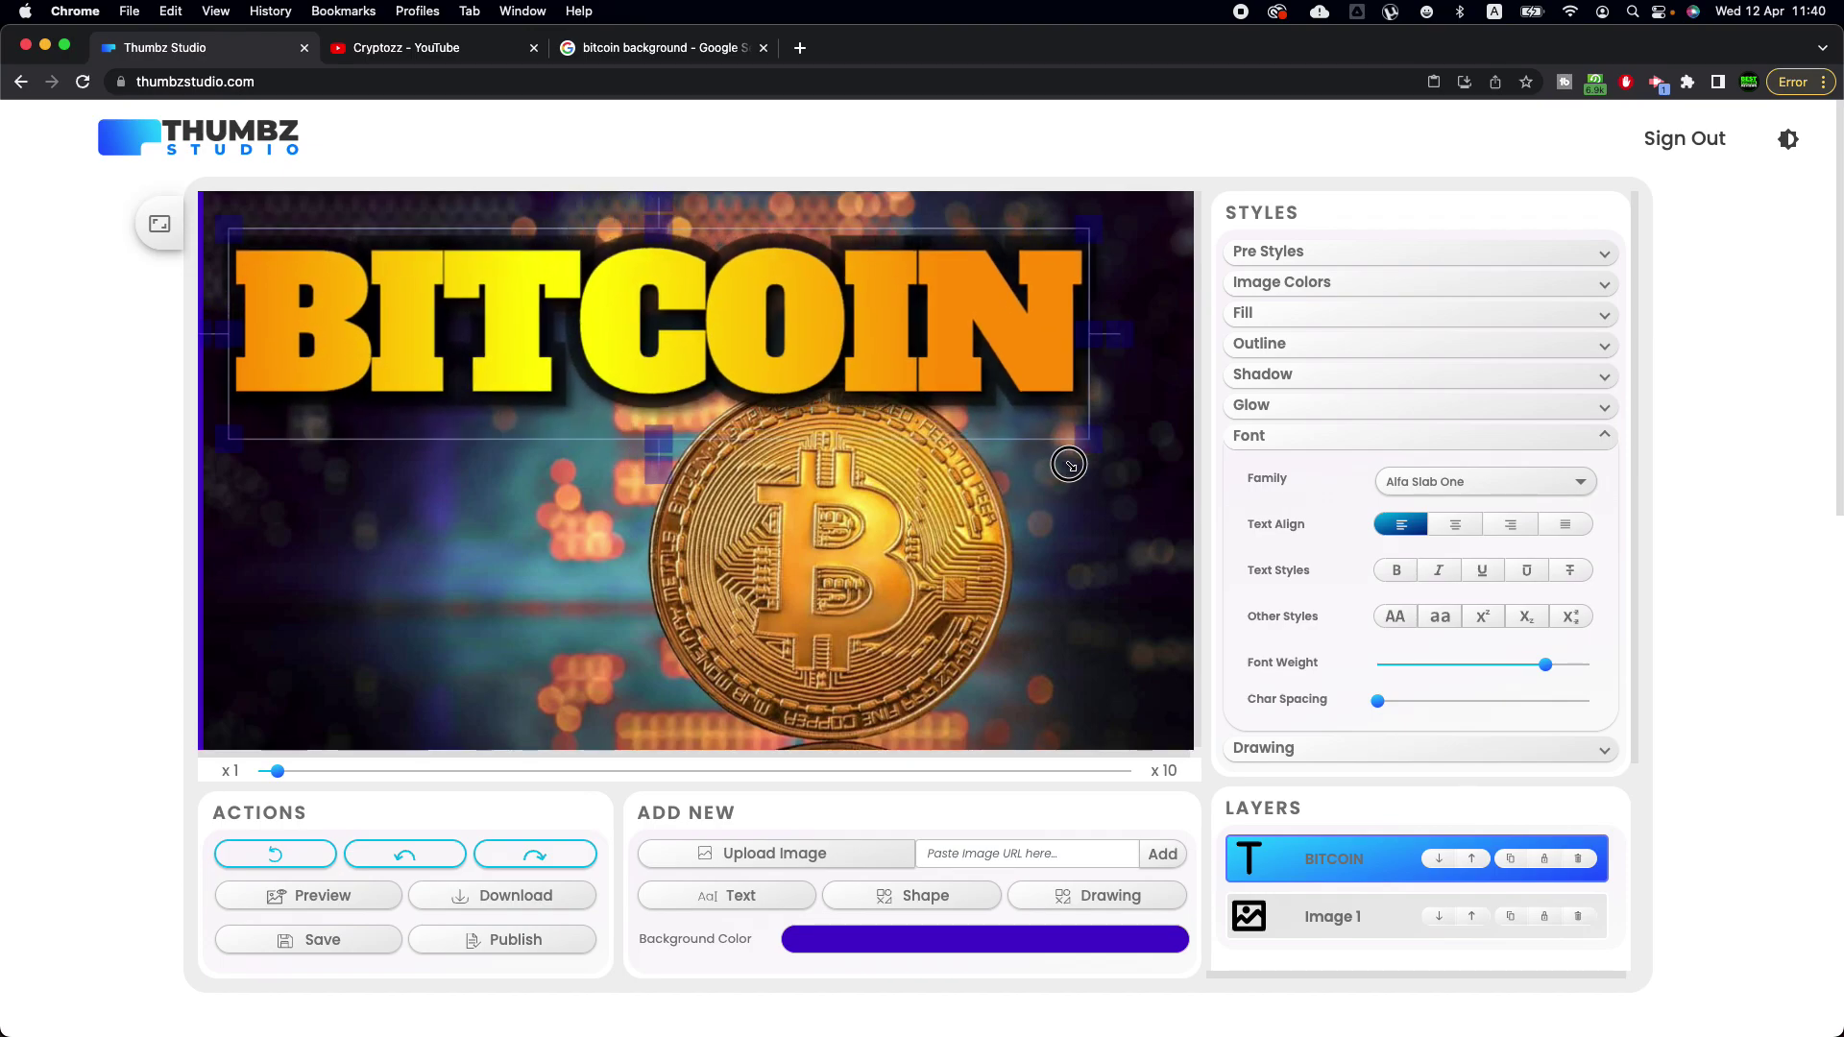
{"action": "left_click_drag", "start_coordinate": [533, 255], "coordinate": [572, 252]}
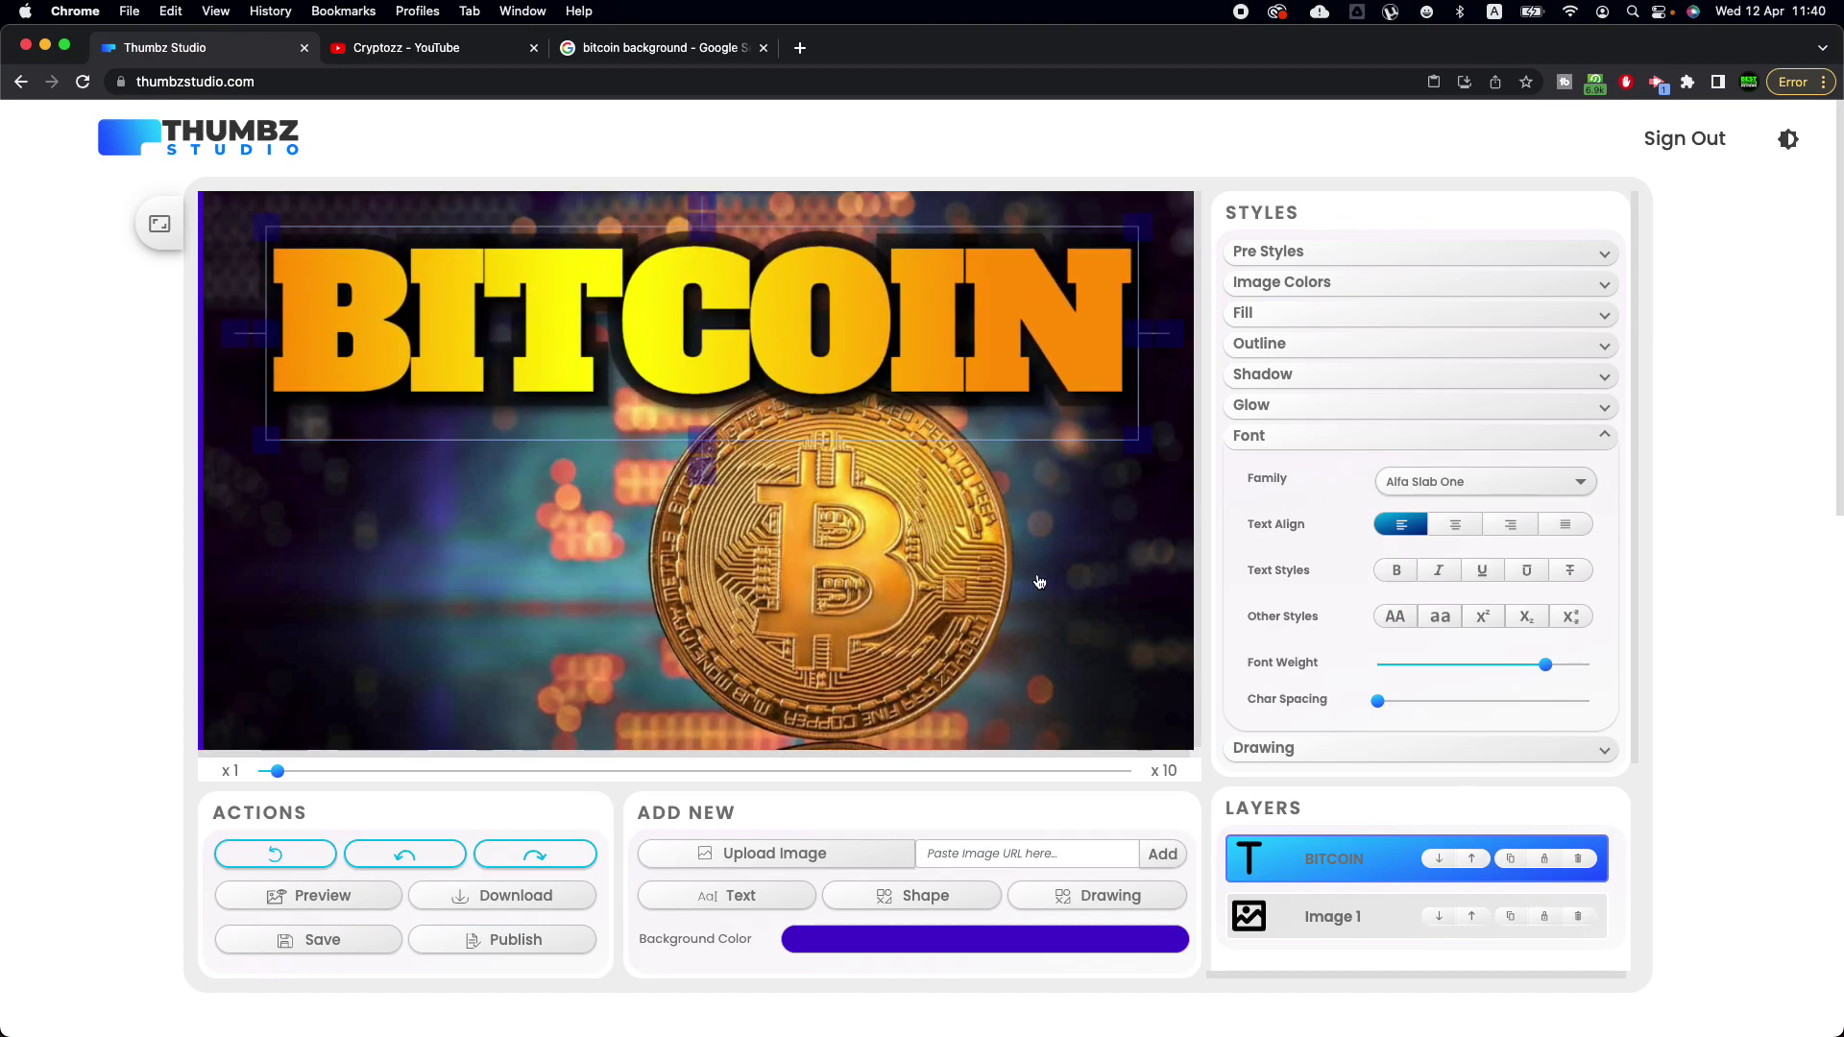
{"action": "mouse_move", "coordinate": [1069, 580]}
{"action": "left_mouse_down"}
{"action": "mouse_move", "coordinate": [923, 486]}
{"action": "mouse_move", "coordinate": [1059, 622]}
{"action": "mouse_move", "coordinate": [1078, 602]}
{"action": "mouse_move", "coordinate": [1053, 593]}
{"action": "left_mouse_up"}
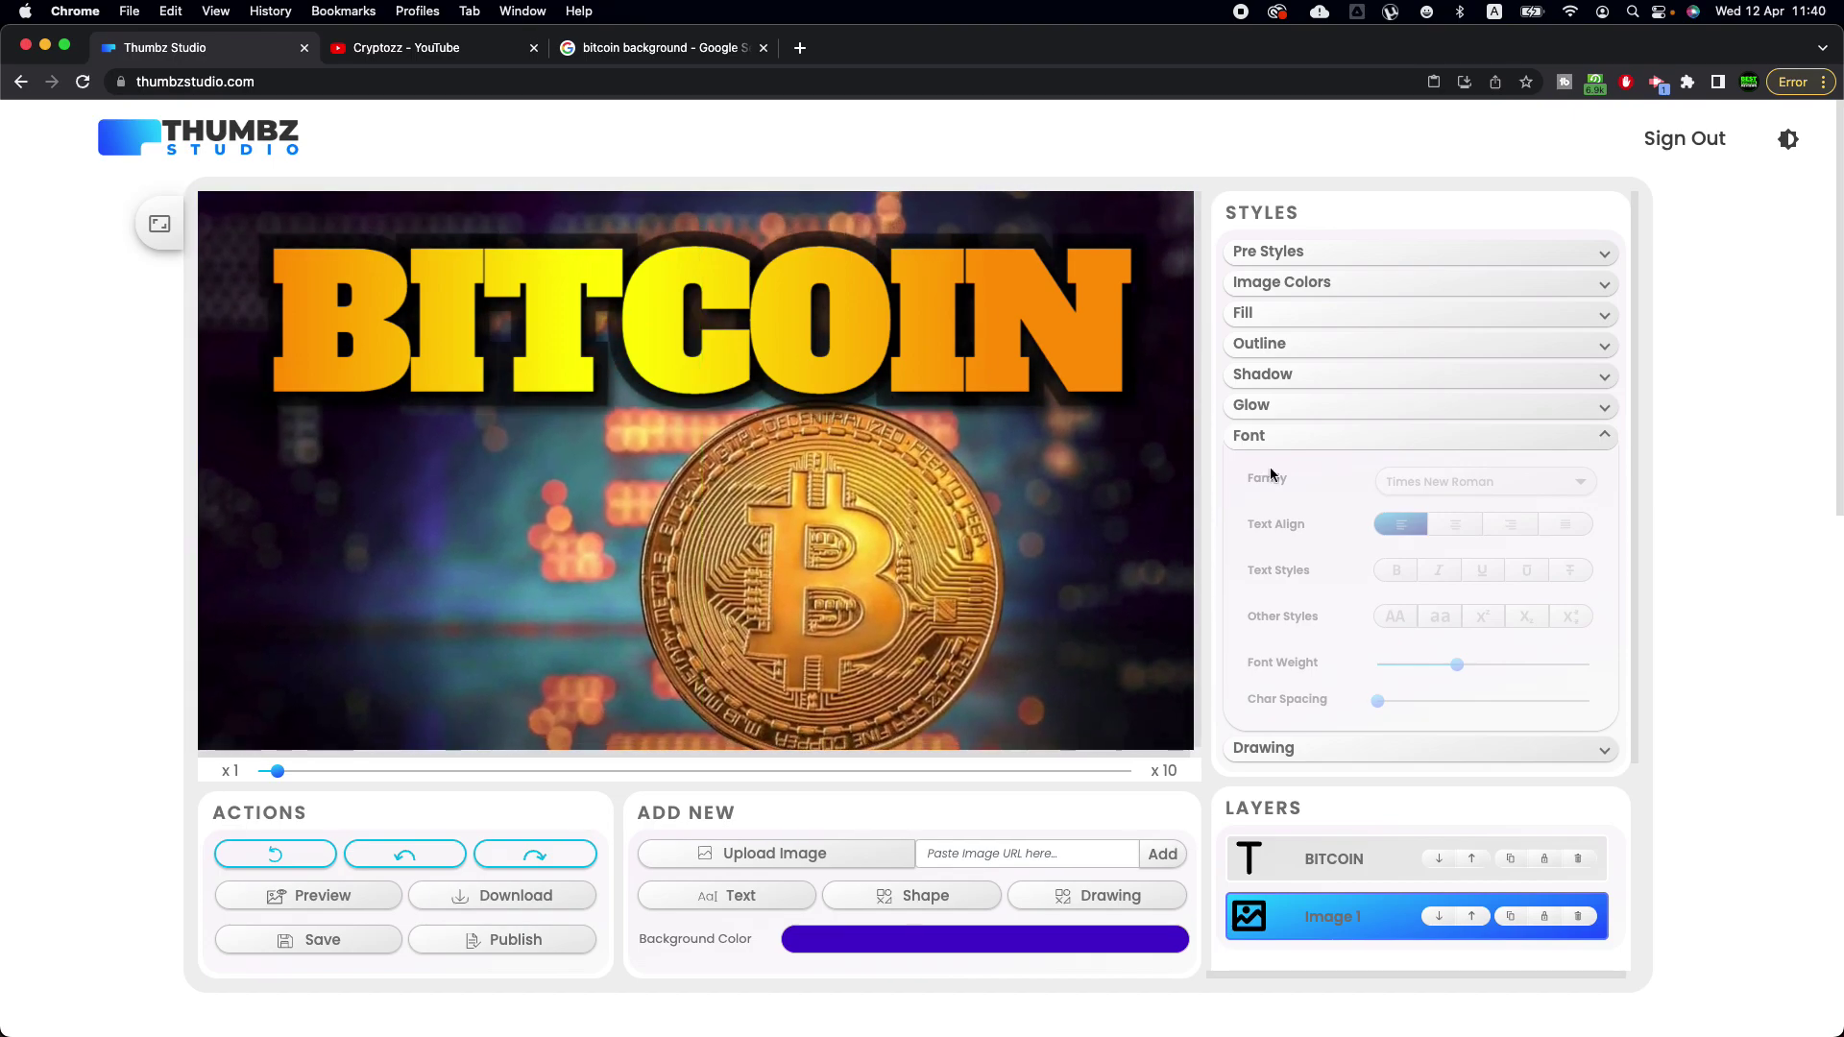
Try a purple blend color in Multiply mode on the bitcoin photo and turn the blend off again
{"action": "scroll", "coordinate": [1301, 477], "scroll_direction": "down", "scroll_amount": 3}
{"action": "scroll", "coordinate": [1318, 316], "scroll_direction": "up", "scroll_amount": 3}
{"action": "left_click", "coordinate": [1313, 290]}
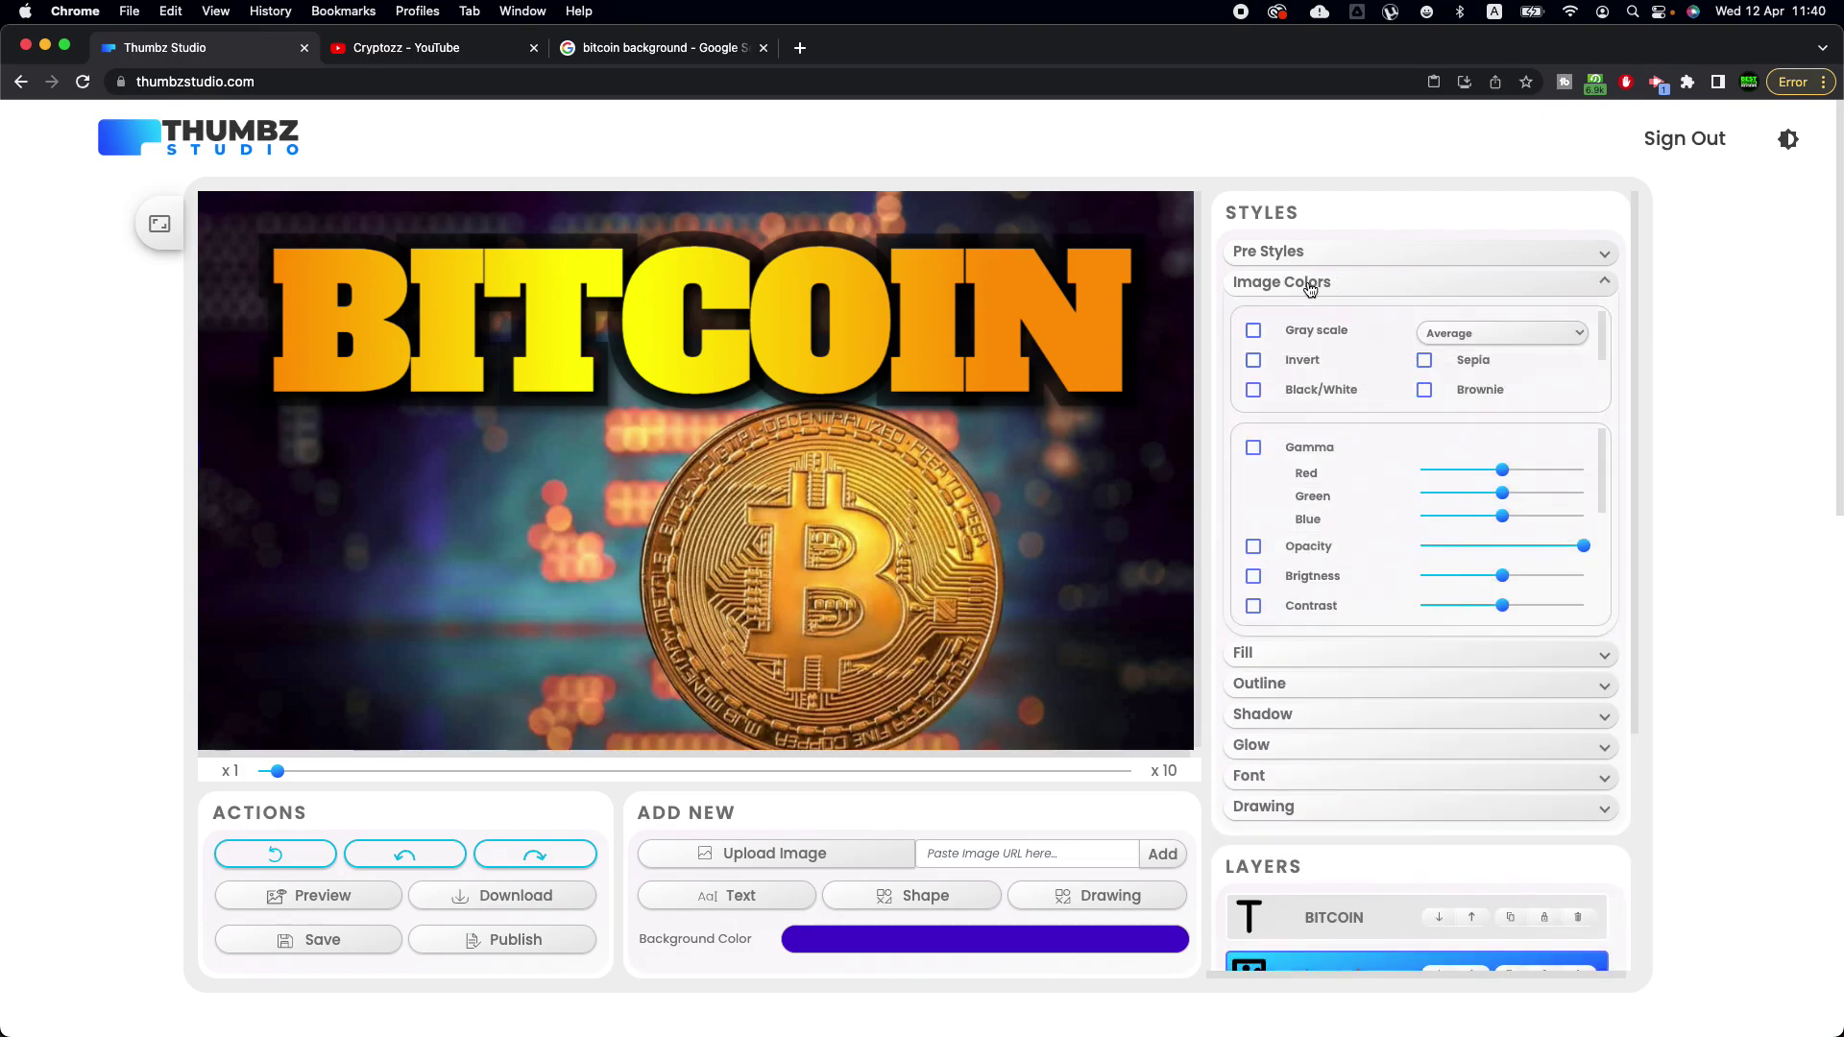
{"action": "scroll", "coordinate": [1358, 498], "scroll_direction": "down", "scroll_amount": 5}
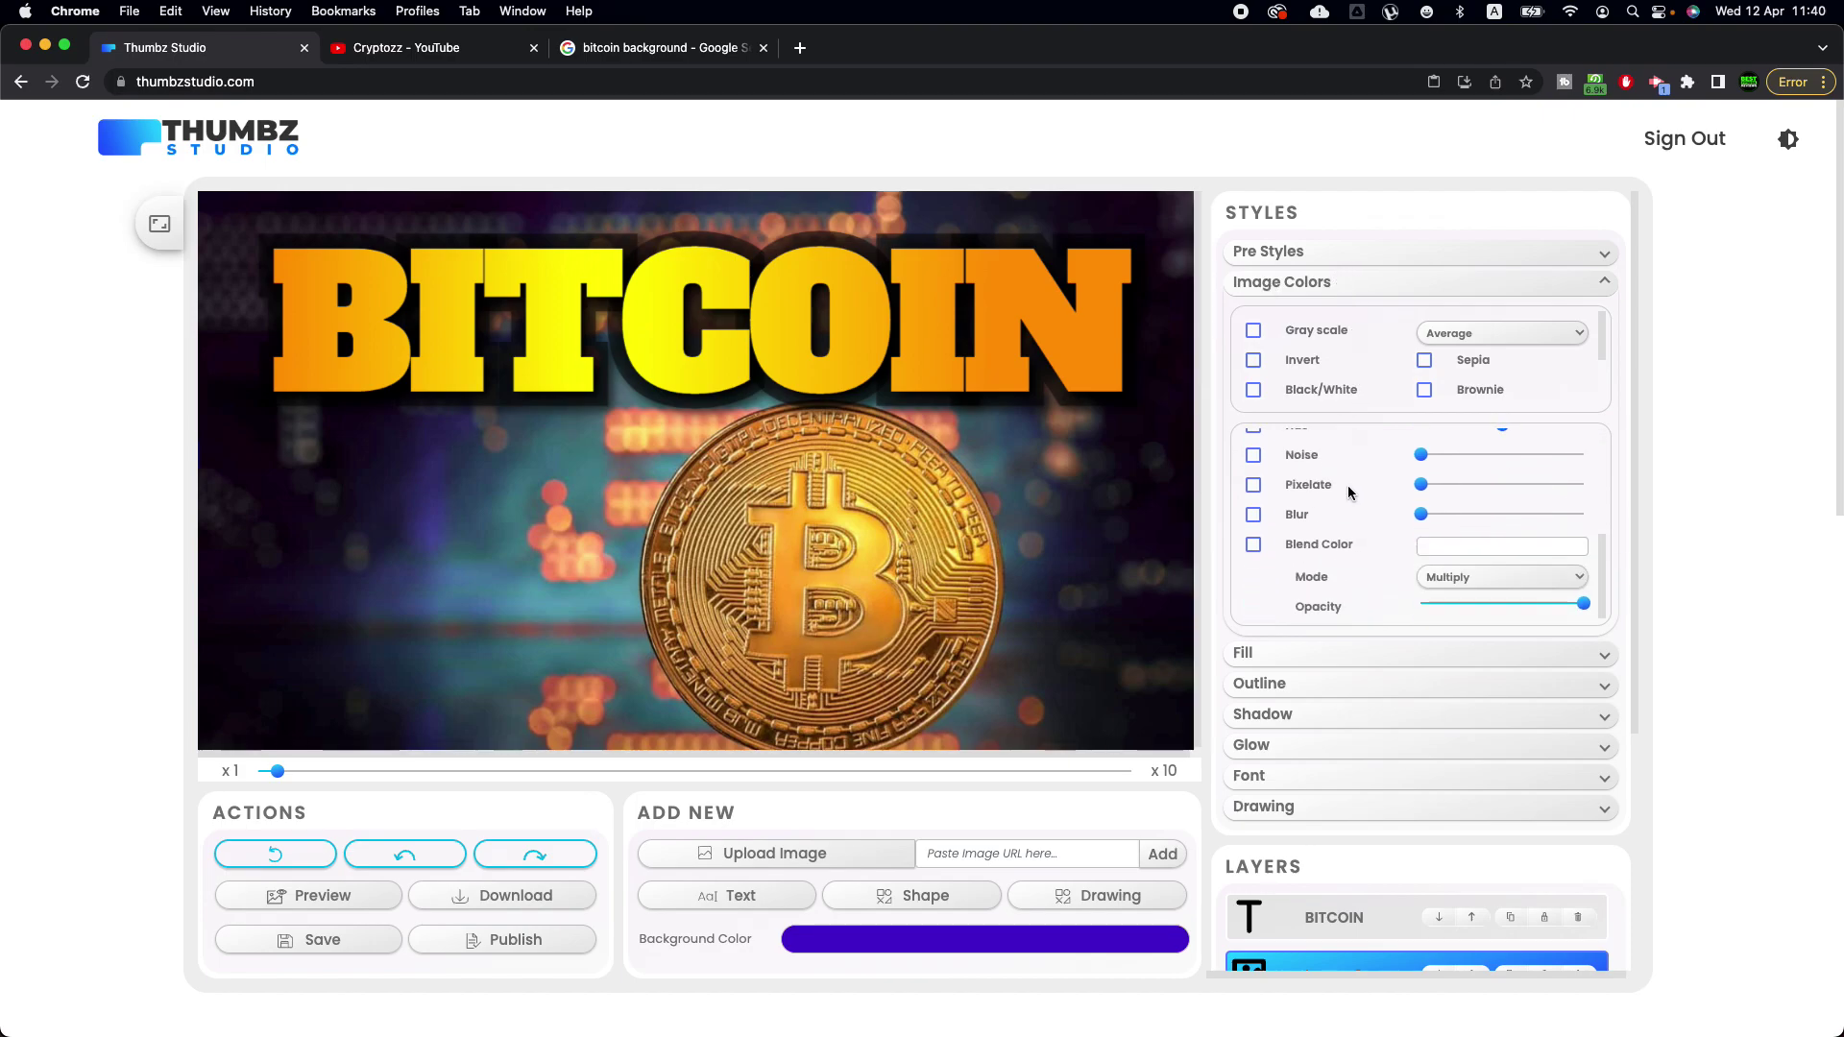
{"action": "scroll", "coordinate": [1360, 553], "scroll_direction": "up", "scroll_amount": 4}
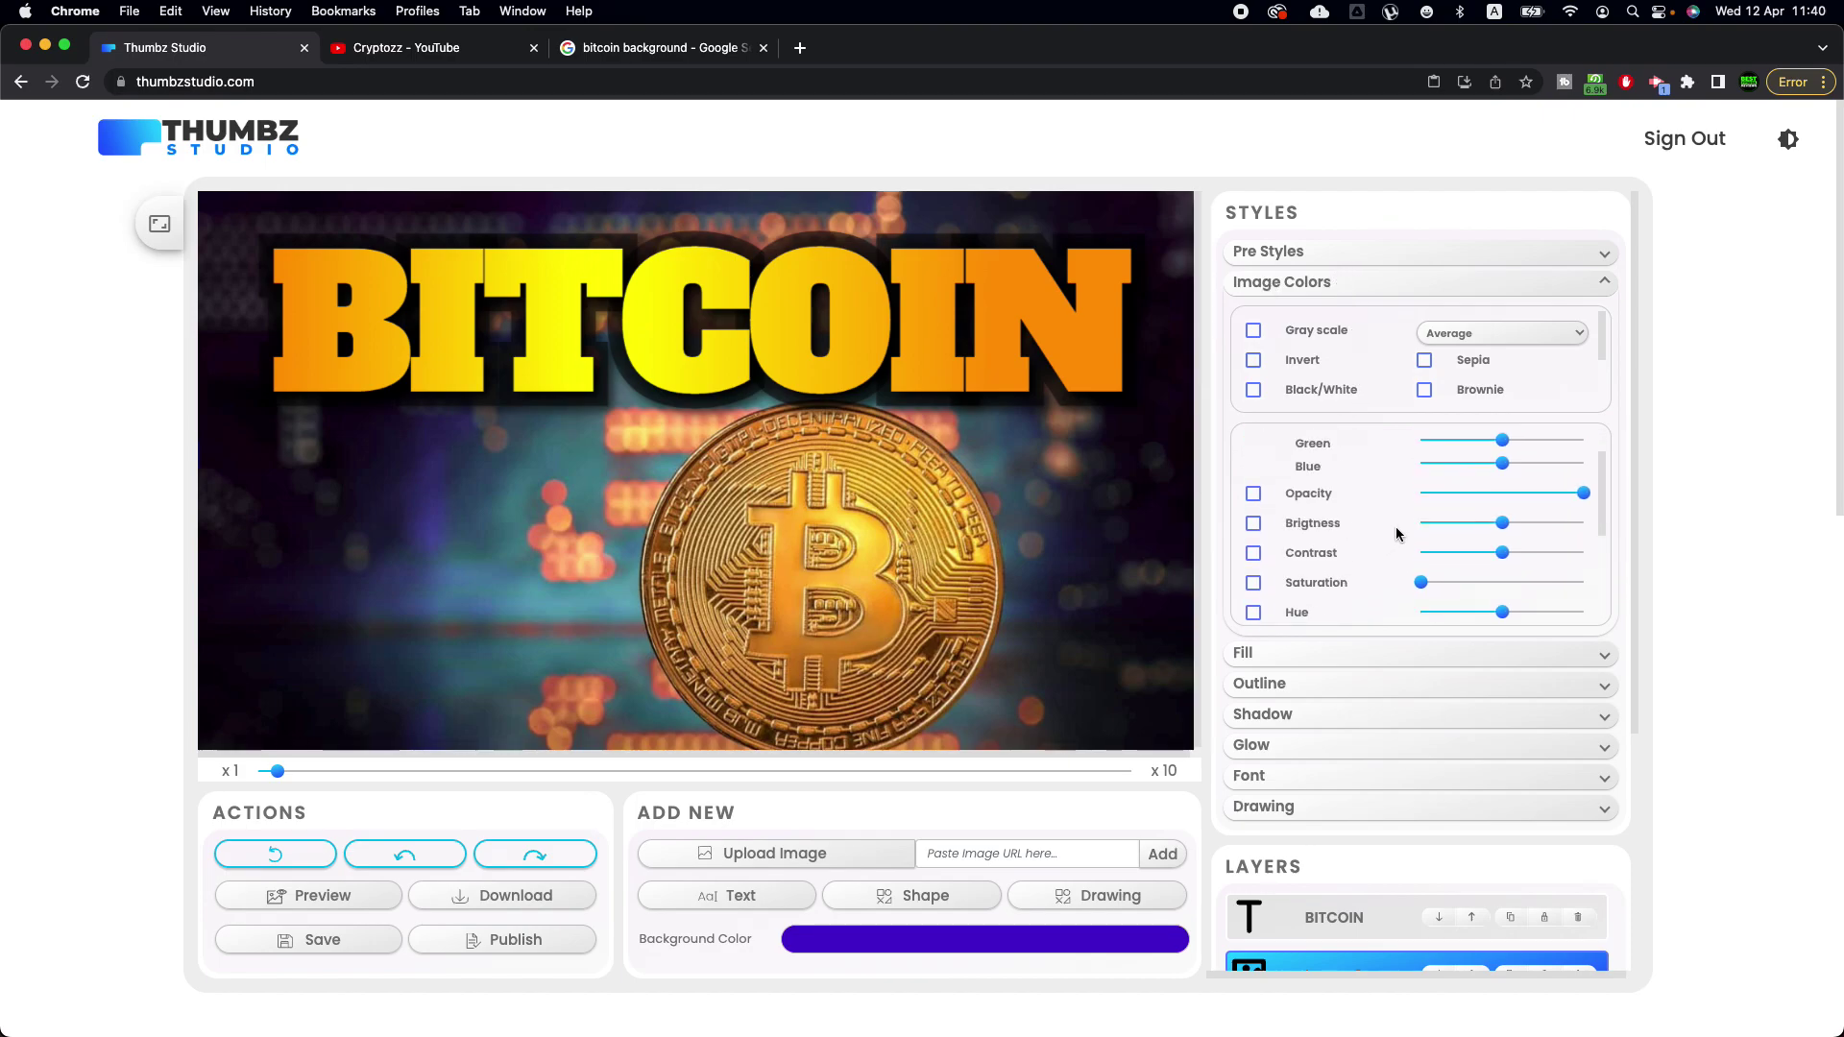
{"action": "scroll", "coordinate": [1397, 531], "scroll_direction": "down", "scroll_amount": 4}
{"action": "left_click", "coordinate": [1254, 542]}
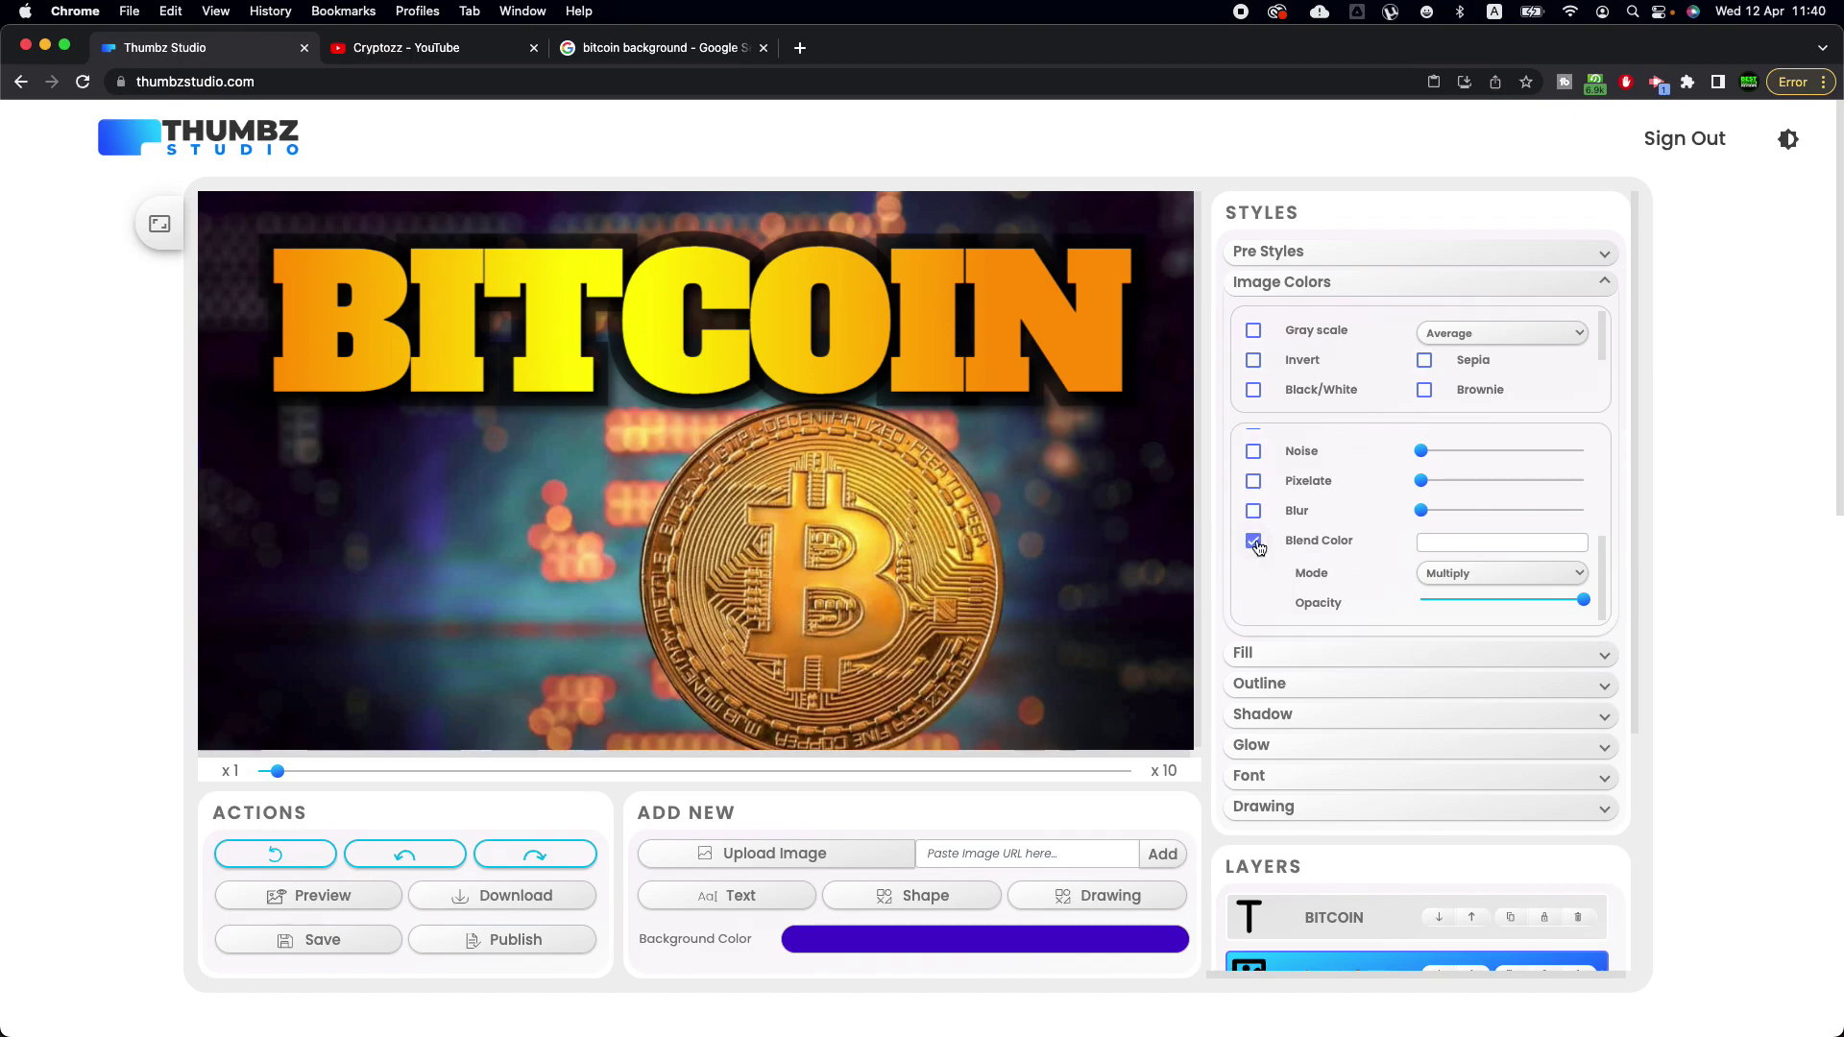
{"action": "left_click", "coordinate": [1462, 545]}
{"action": "left_click_drag", "start_coordinate": [1556, 586], "coordinate": [1374, 532]}
{"action": "left_click_drag", "start_coordinate": [1577, 711], "coordinate": [1597, 710]}
{"action": "left_click_drag", "start_coordinate": [1596, 625], "coordinate": [1655, 539]}
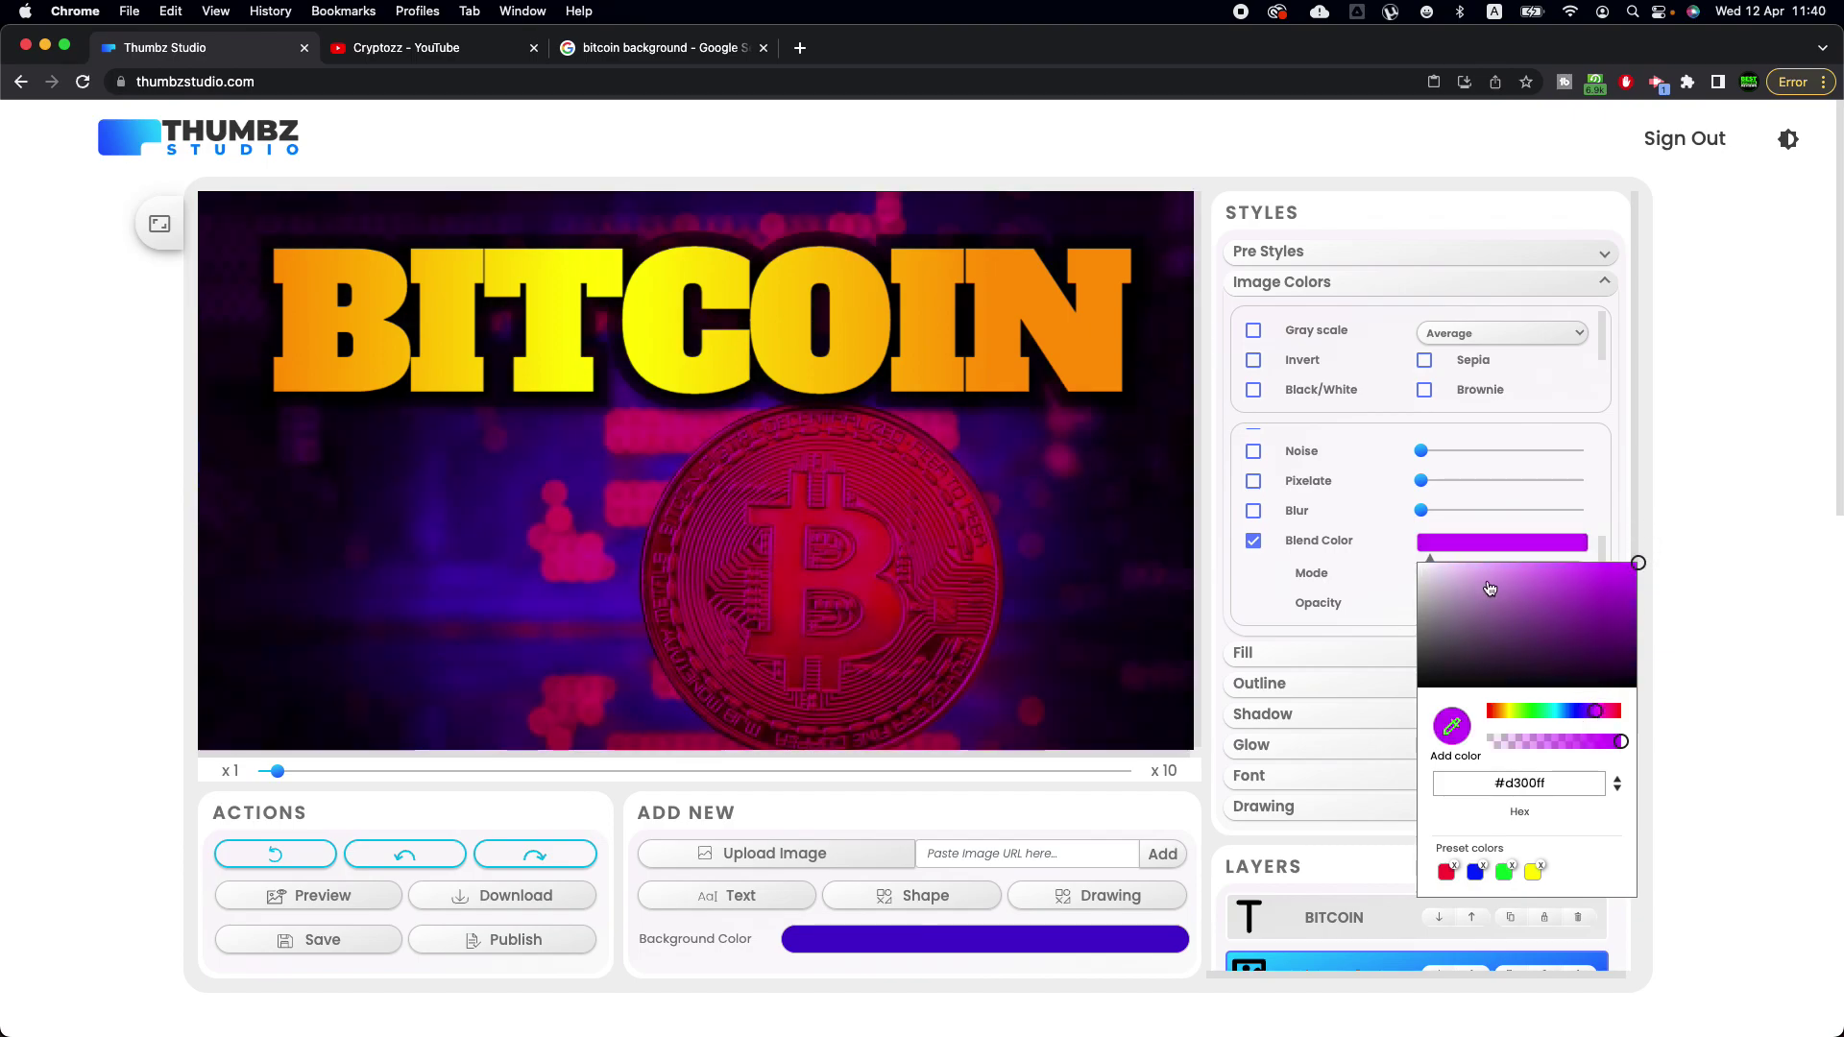
{"action": "left_click", "coordinate": [1254, 541]}
Try slightly raised saturation and a shifted hue on the bitcoin photo, switching each adjustment off again
{"action": "scroll", "coordinate": [1312, 517], "scroll_direction": "up", "scroll_amount": 5}
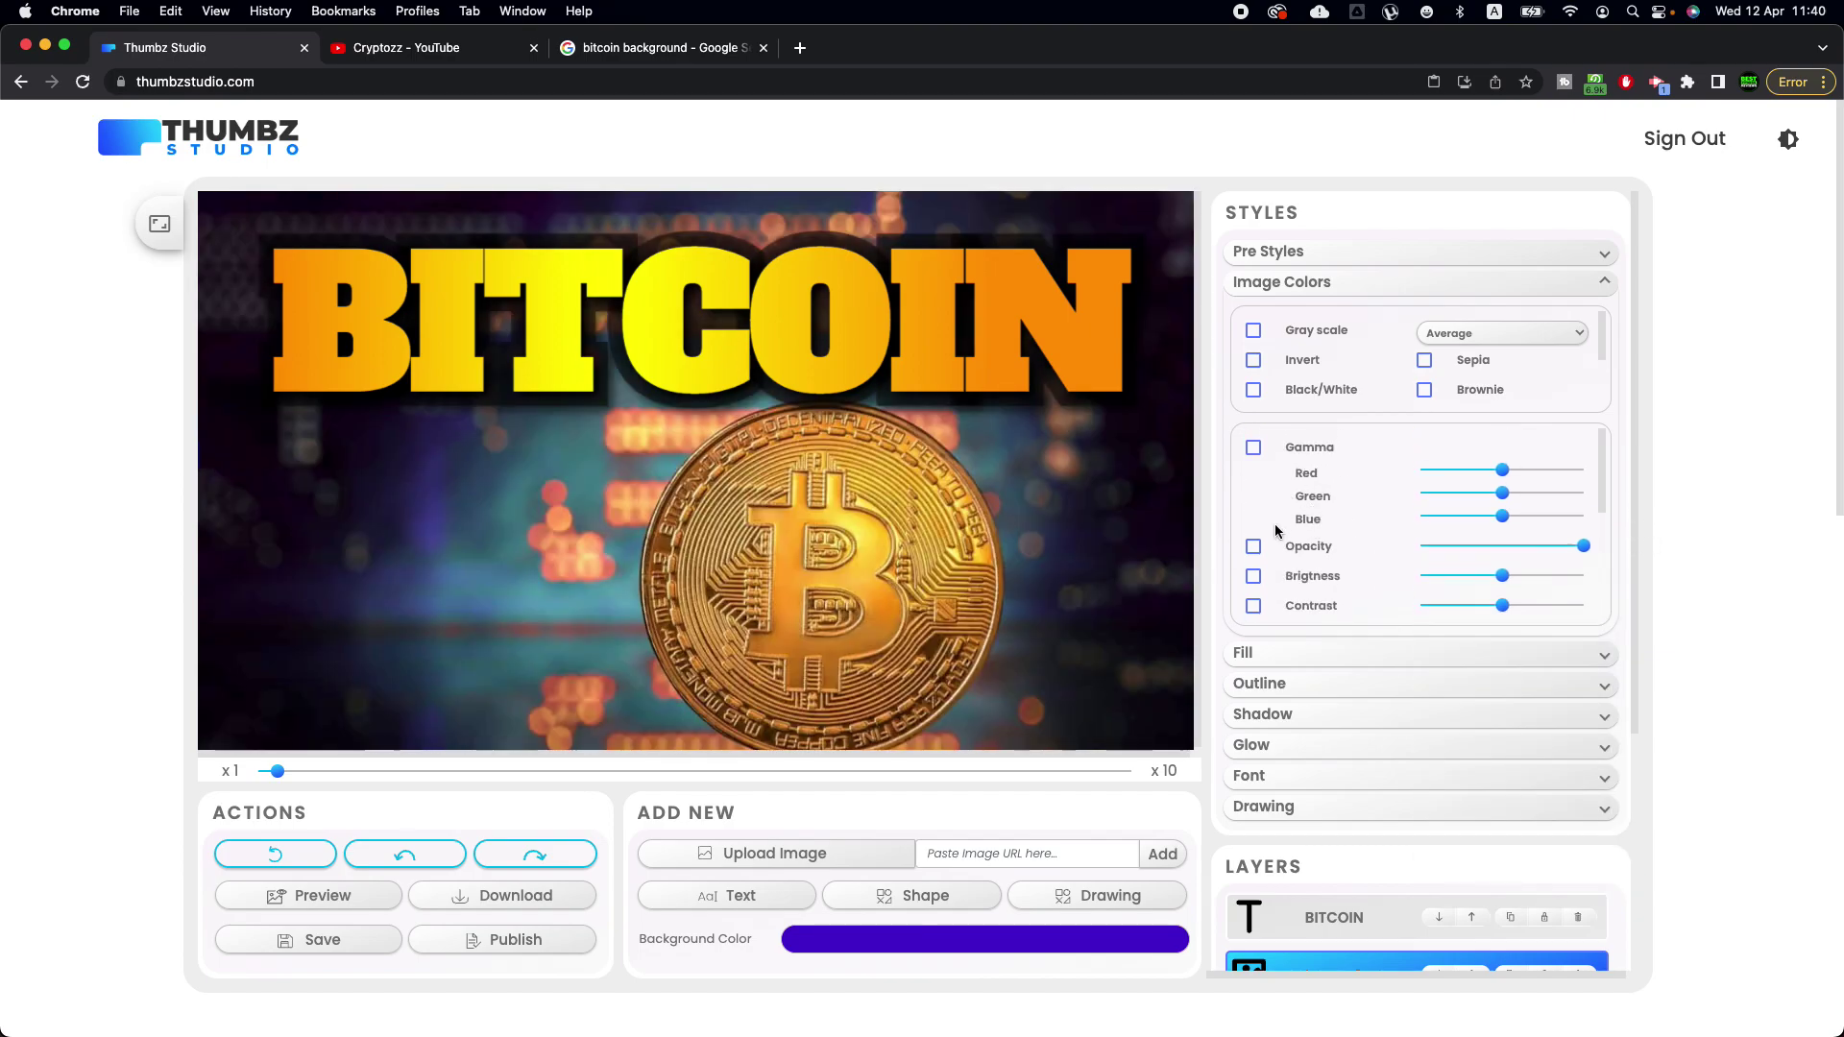
{"action": "scroll", "coordinate": [1278, 480], "scroll_direction": "down", "scroll_amount": 3}
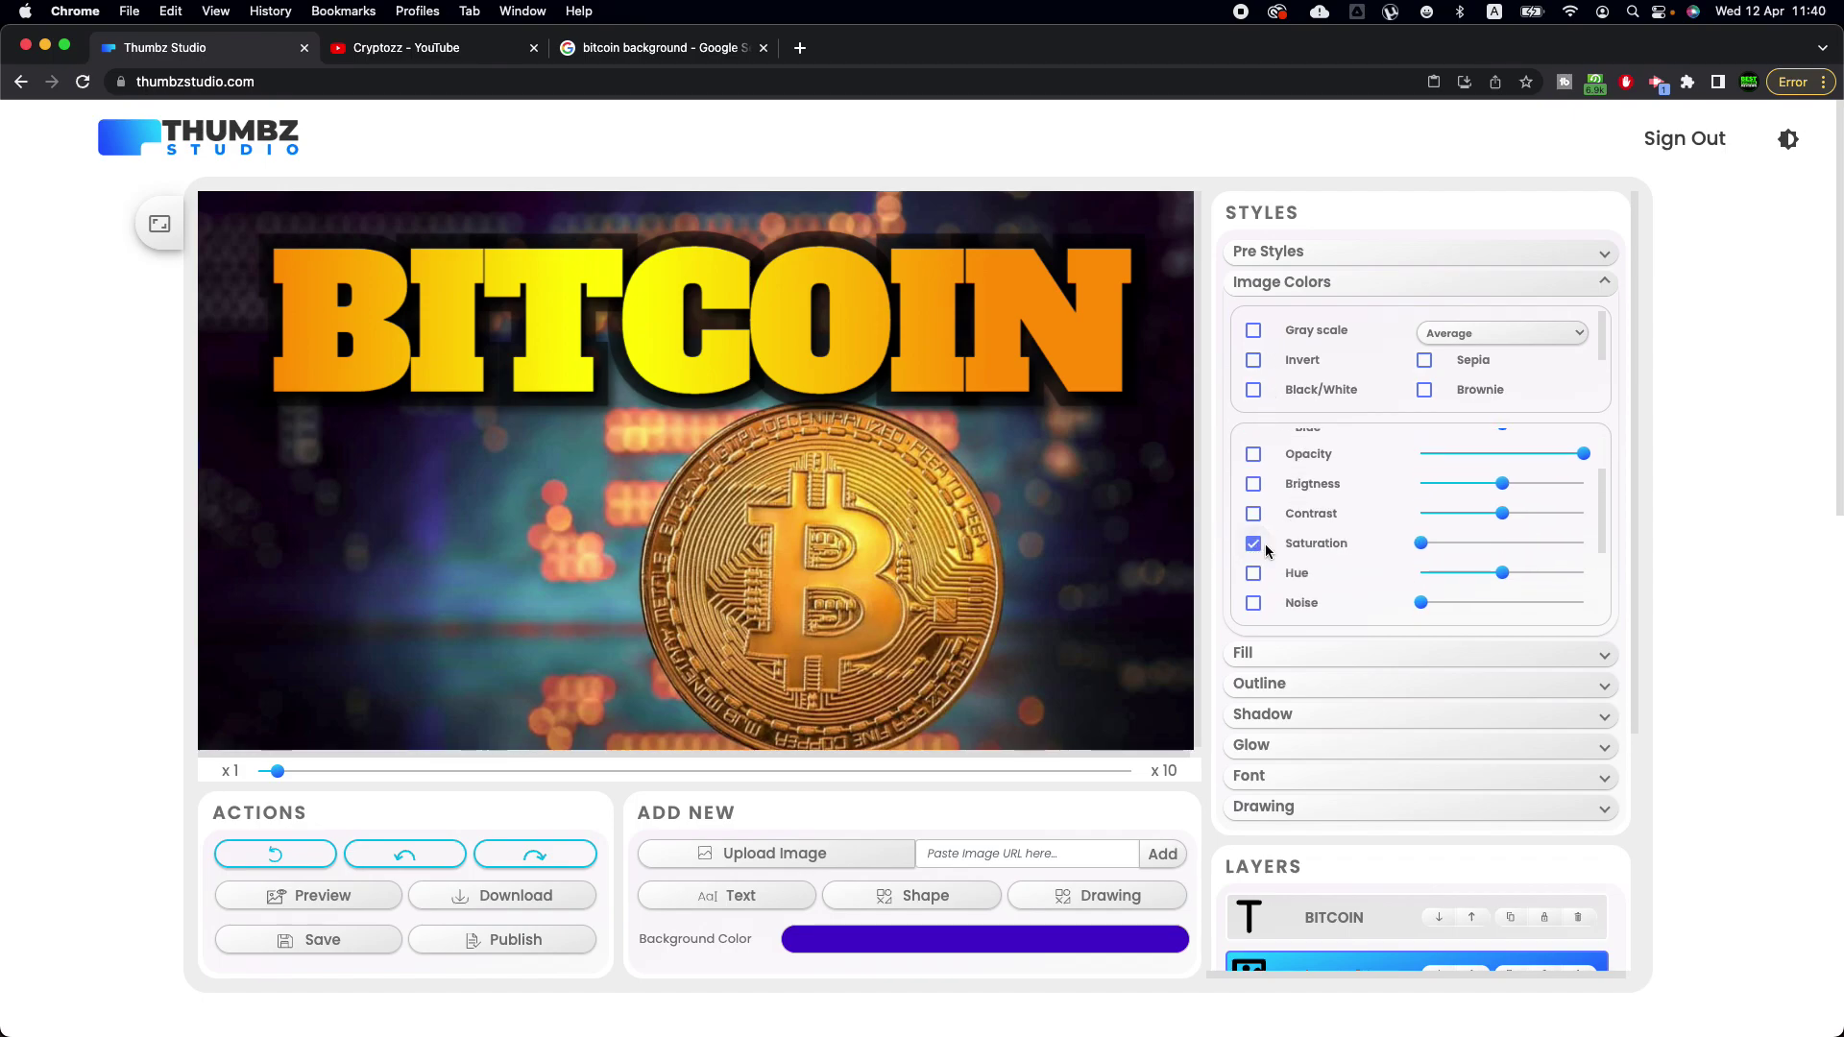
{"action": "mouse_move", "coordinate": [1436, 543]}
{"action": "left_mouse_down"}
{"action": "mouse_move", "coordinate": [1557, 543]}
{"action": "mouse_move", "coordinate": [1441, 543]}
{"action": "left_mouse_up"}
{"action": "left_click", "coordinate": [1254, 544]}
{"action": "scroll", "coordinate": [1292, 504], "scroll_direction": "down", "scroll_amount": 2}
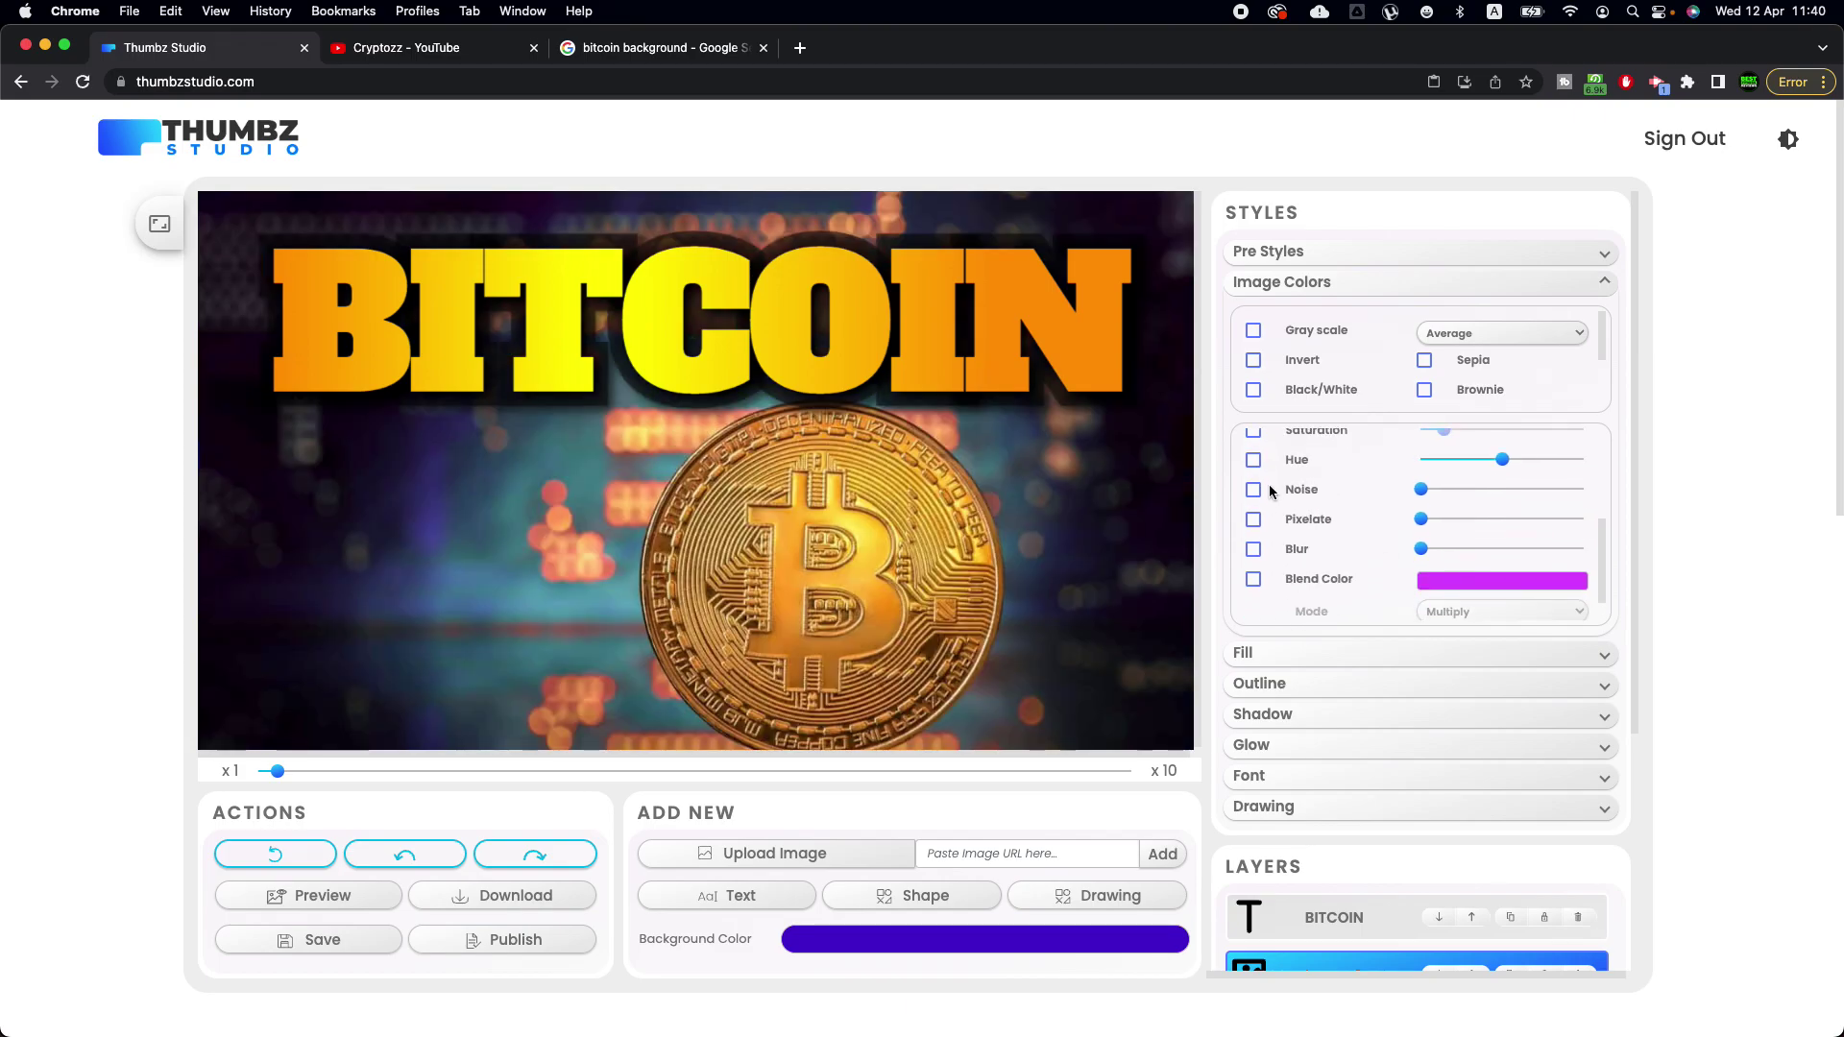
{"action": "left_click", "coordinate": [1255, 461]}
{"action": "left_click_drag", "start_coordinate": [1455, 461], "coordinate": [1405, 464]}
{"action": "left_click", "coordinate": [1255, 462]}
Enable Blur on the bitcoin photo at roughly a quarter of the maximum strength
{"action": "left_click", "coordinate": [1254, 550]}
{"action": "mouse_move", "coordinate": [1424, 549]}
{"action": "left_mouse_down"}
{"action": "mouse_move", "coordinate": [1484, 547]}
{"action": "mouse_move", "coordinate": [1428, 547]}
{"action": "mouse_move", "coordinate": [1451, 554]}
{"action": "left_mouse_up"}
{"action": "left_click", "coordinate": [1253, 549]}
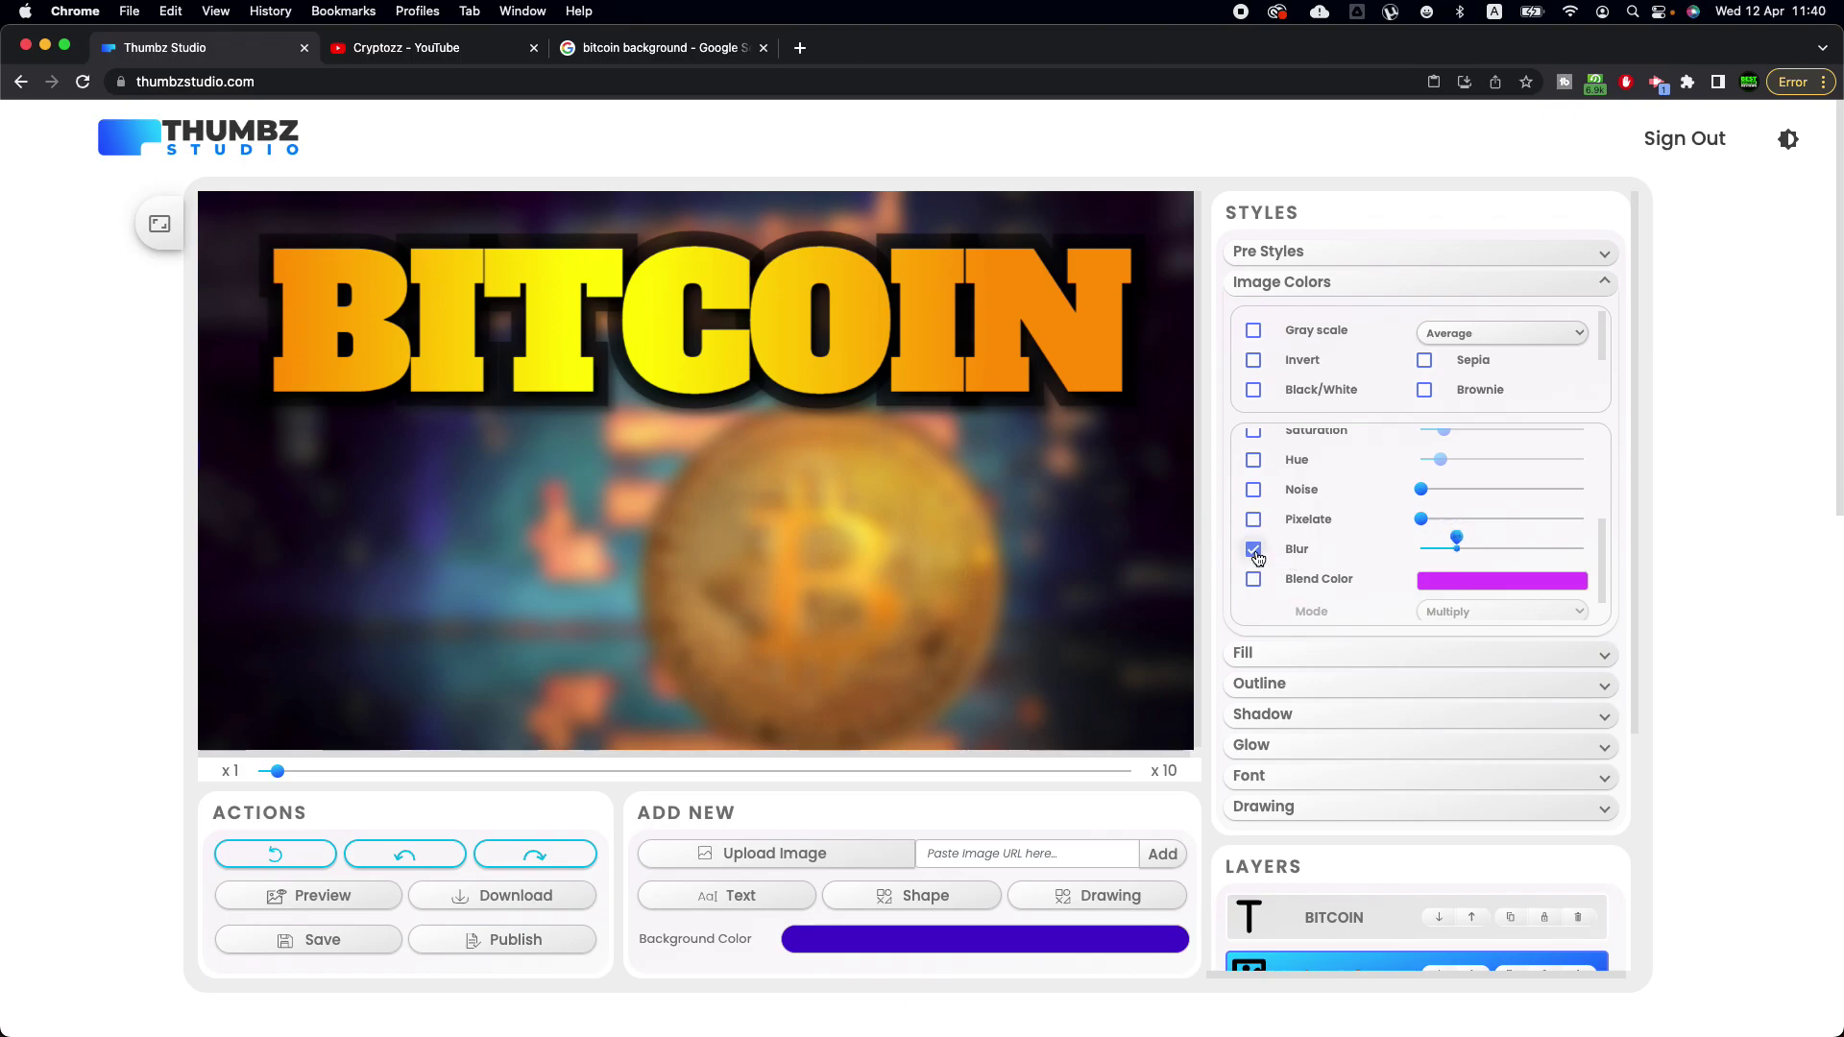
{"action": "left_click", "coordinate": [1254, 549]}
Move the BITCOIN text slightly lower on the canvas, keeping it horizontally centered
{"action": "left_click_drag", "start_coordinate": [957, 417], "coordinate": [963, 429]}
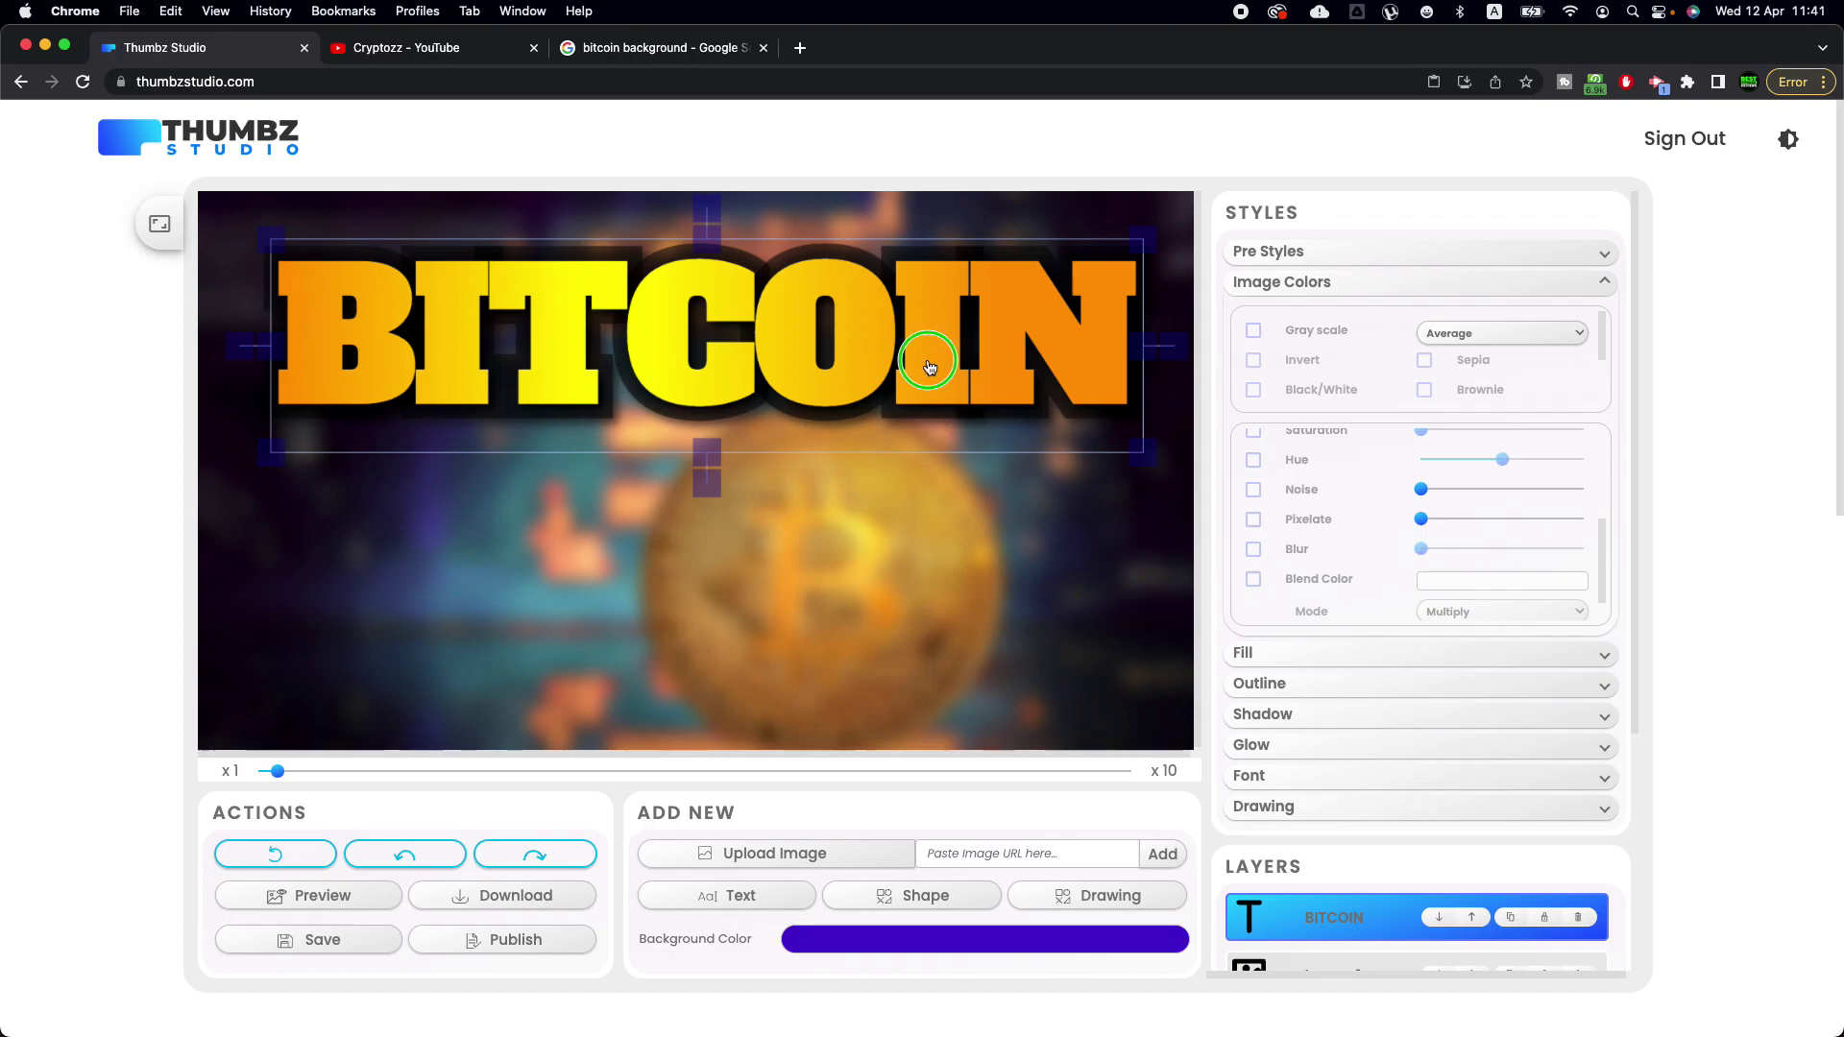
{"action": "right_click", "coordinate": [932, 322]}
{"action": "left_click", "coordinate": [934, 331]}
{"action": "left_click_drag", "start_coordinate": [932, 337], "coordinate": [956, 337]}
Duplicate the BITCOIN text layer, place the copy directly below the original, and change its text to "THUMBNAIL"
{"action": "scroll", "coordinate": [1495, 838], "scroll_direction": "down", "scroll_amount": 3}
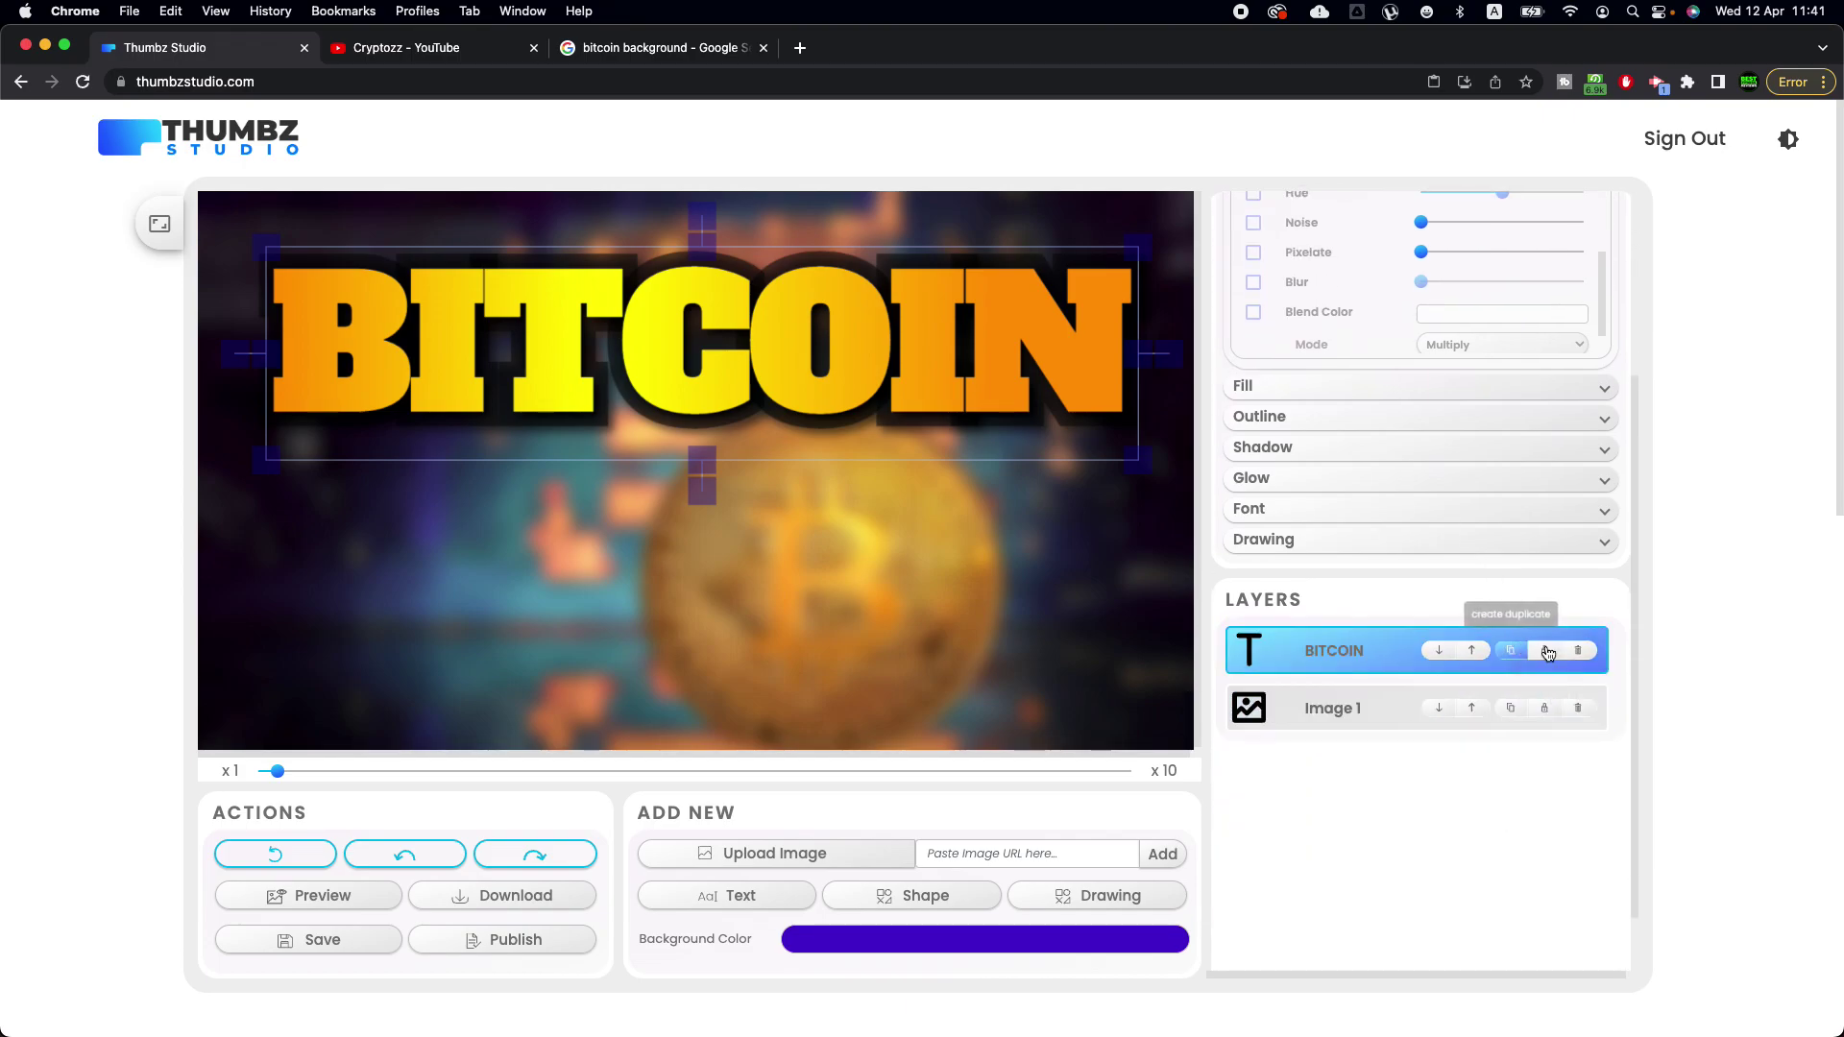
{"action": "left_click", "coordinate": [1512, 656]}
{"action": "left_click_drag", "start_coordinate": [902, 433], "coordinate": [868, 545]}
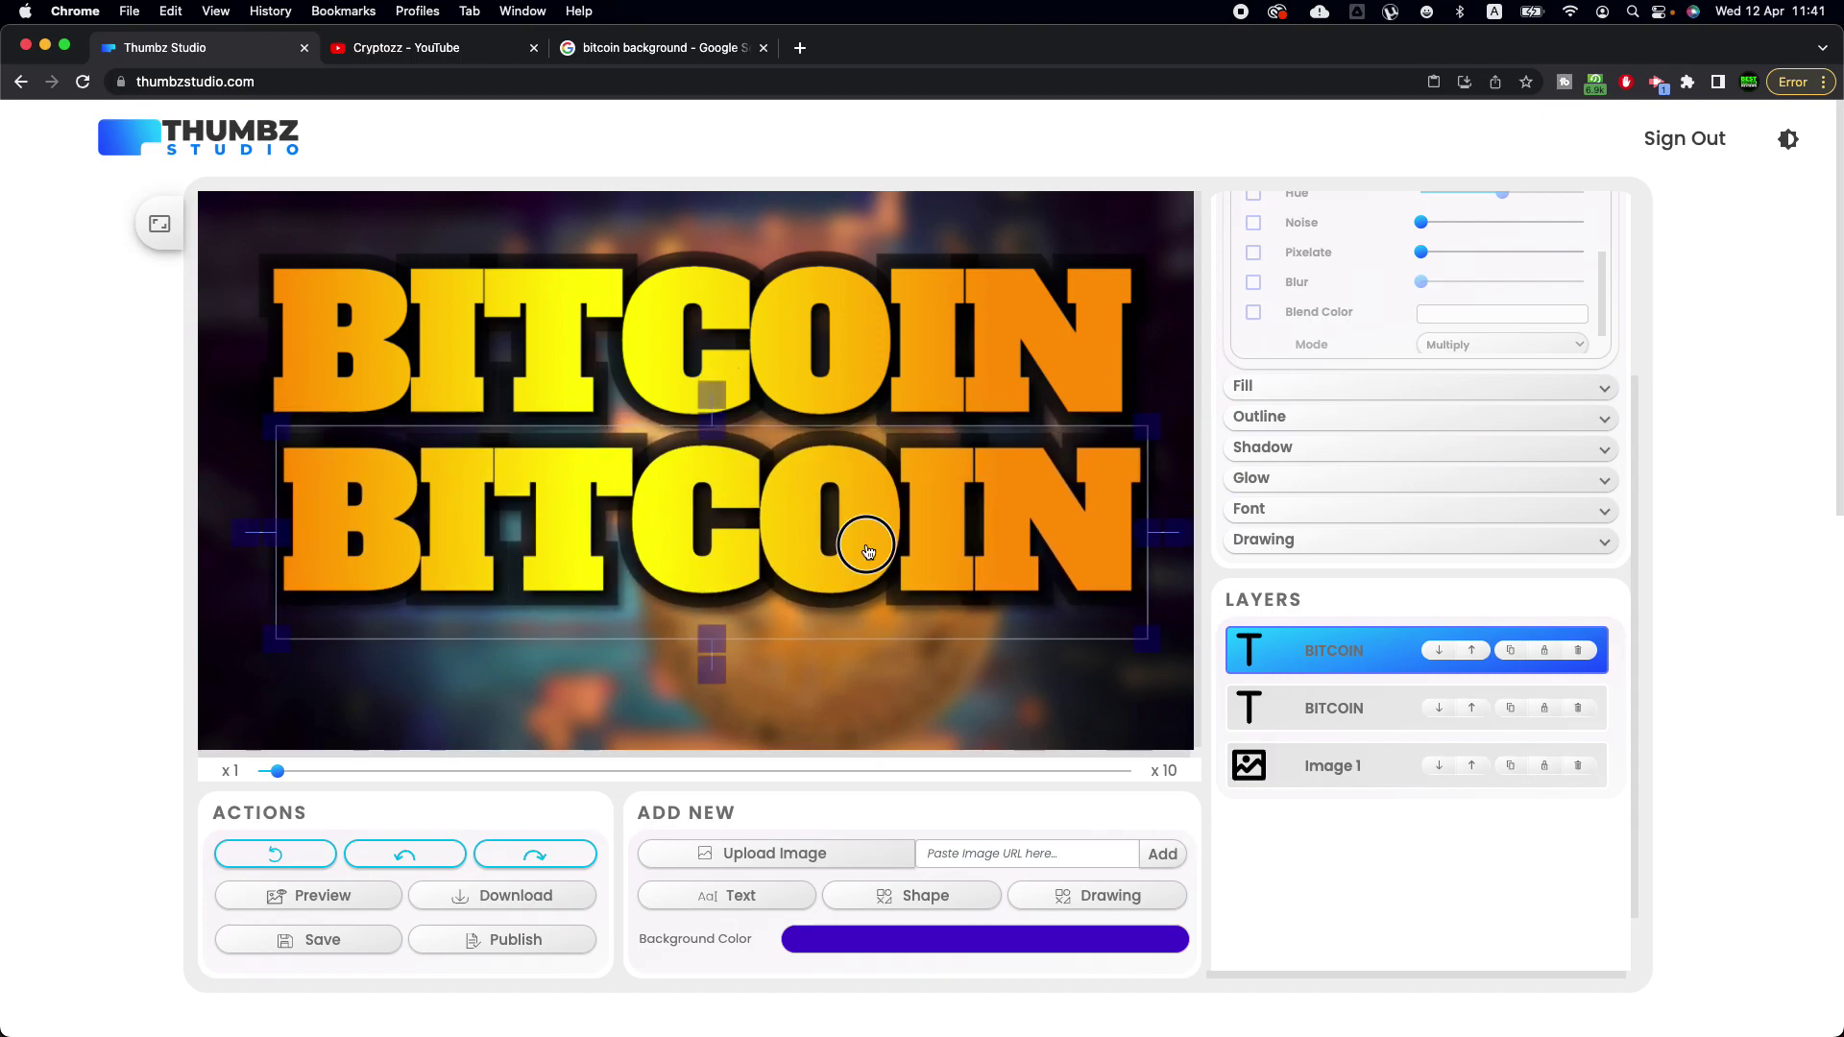
{"action": "double_click", "coordinate": [867, 544]}
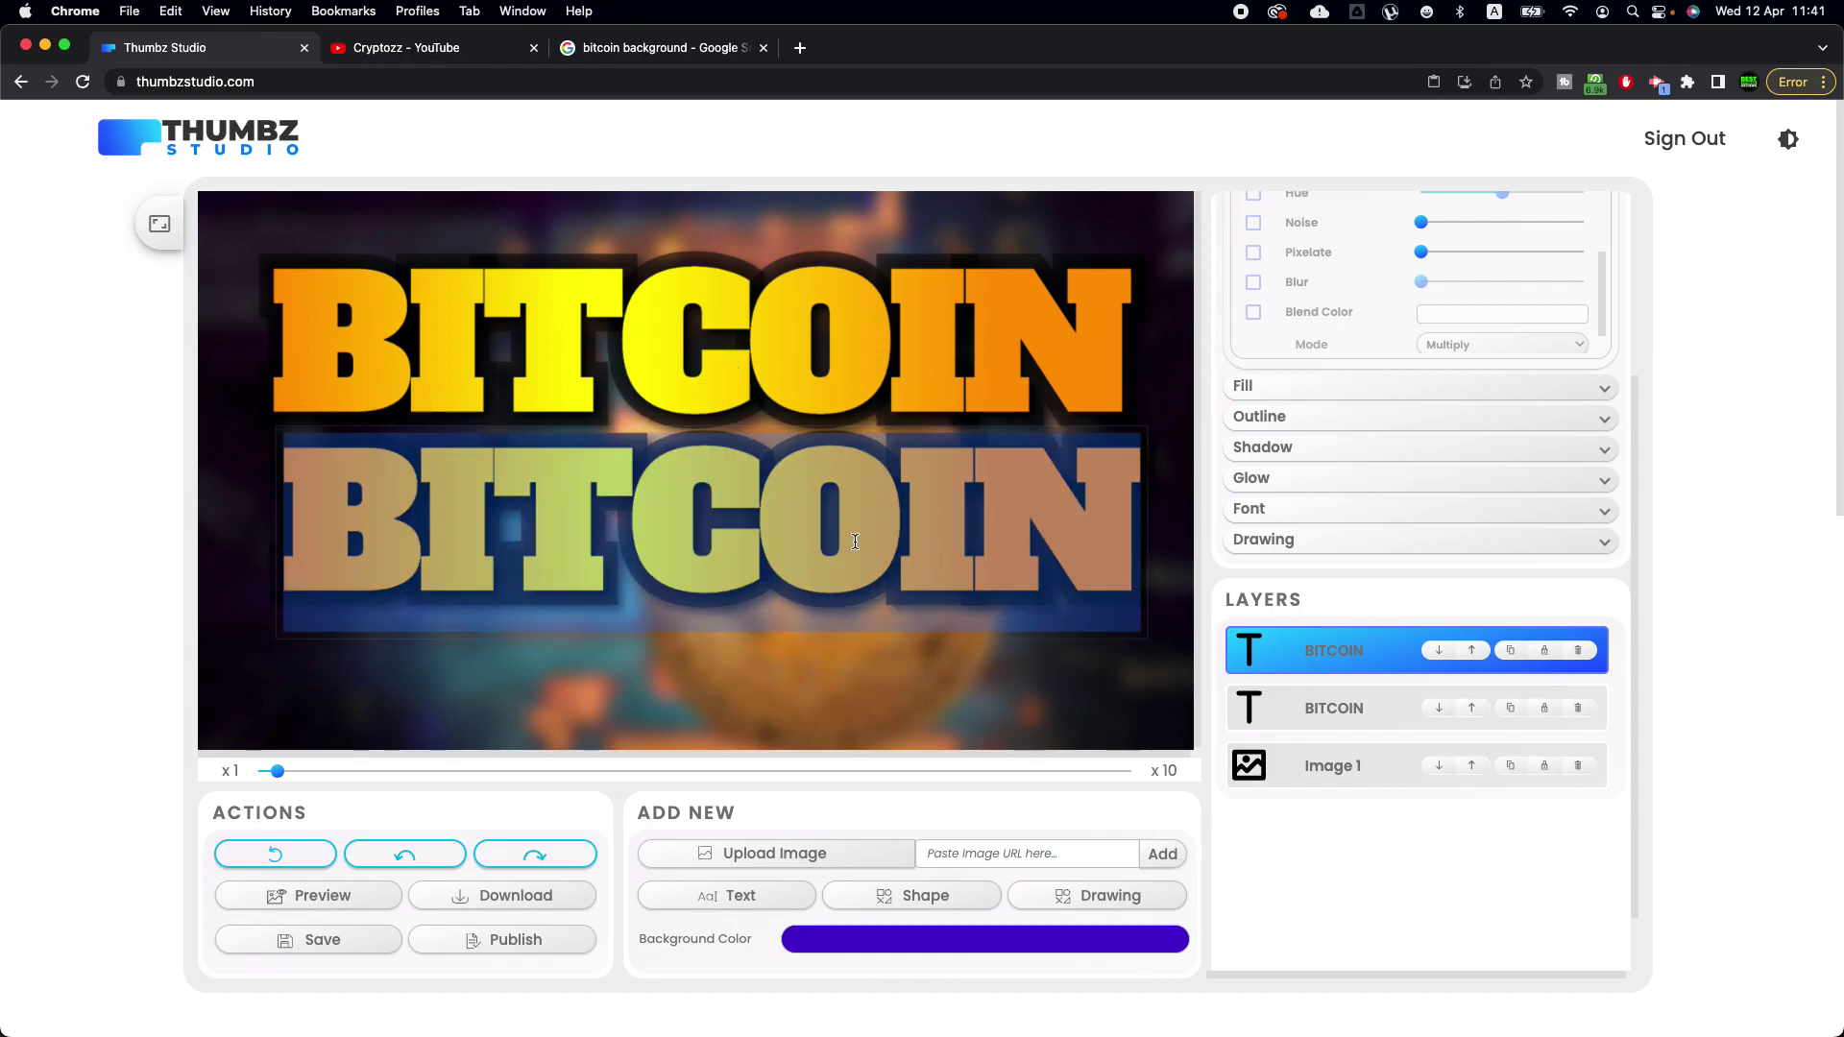
{"action": "type", "text": "THUMBNAIL"}
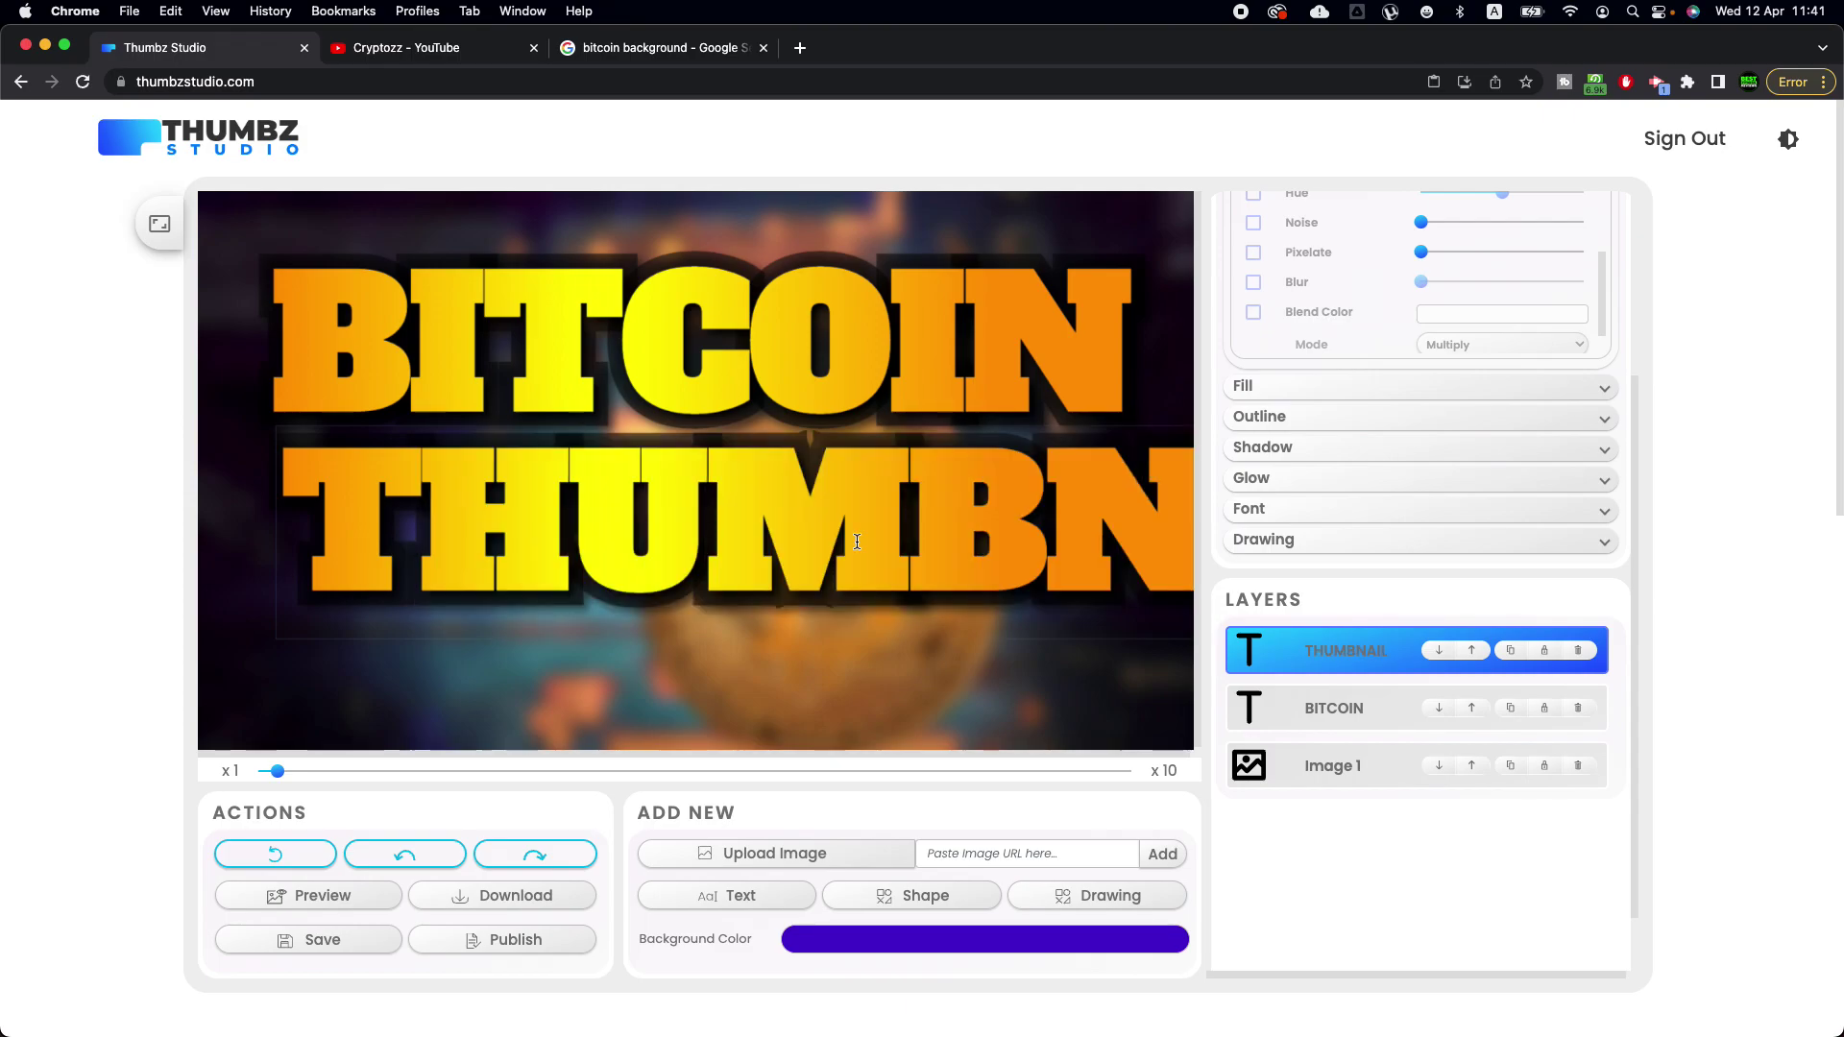
{"action": "key", "text": "Escape"}
Shrink the THUMBNAIL text to slightly narrower than BITCOIN and position it just beneath that line
{"action": "left_click_drag", "start_coordinate": [277, 630], "coordinate": [479, 506]}
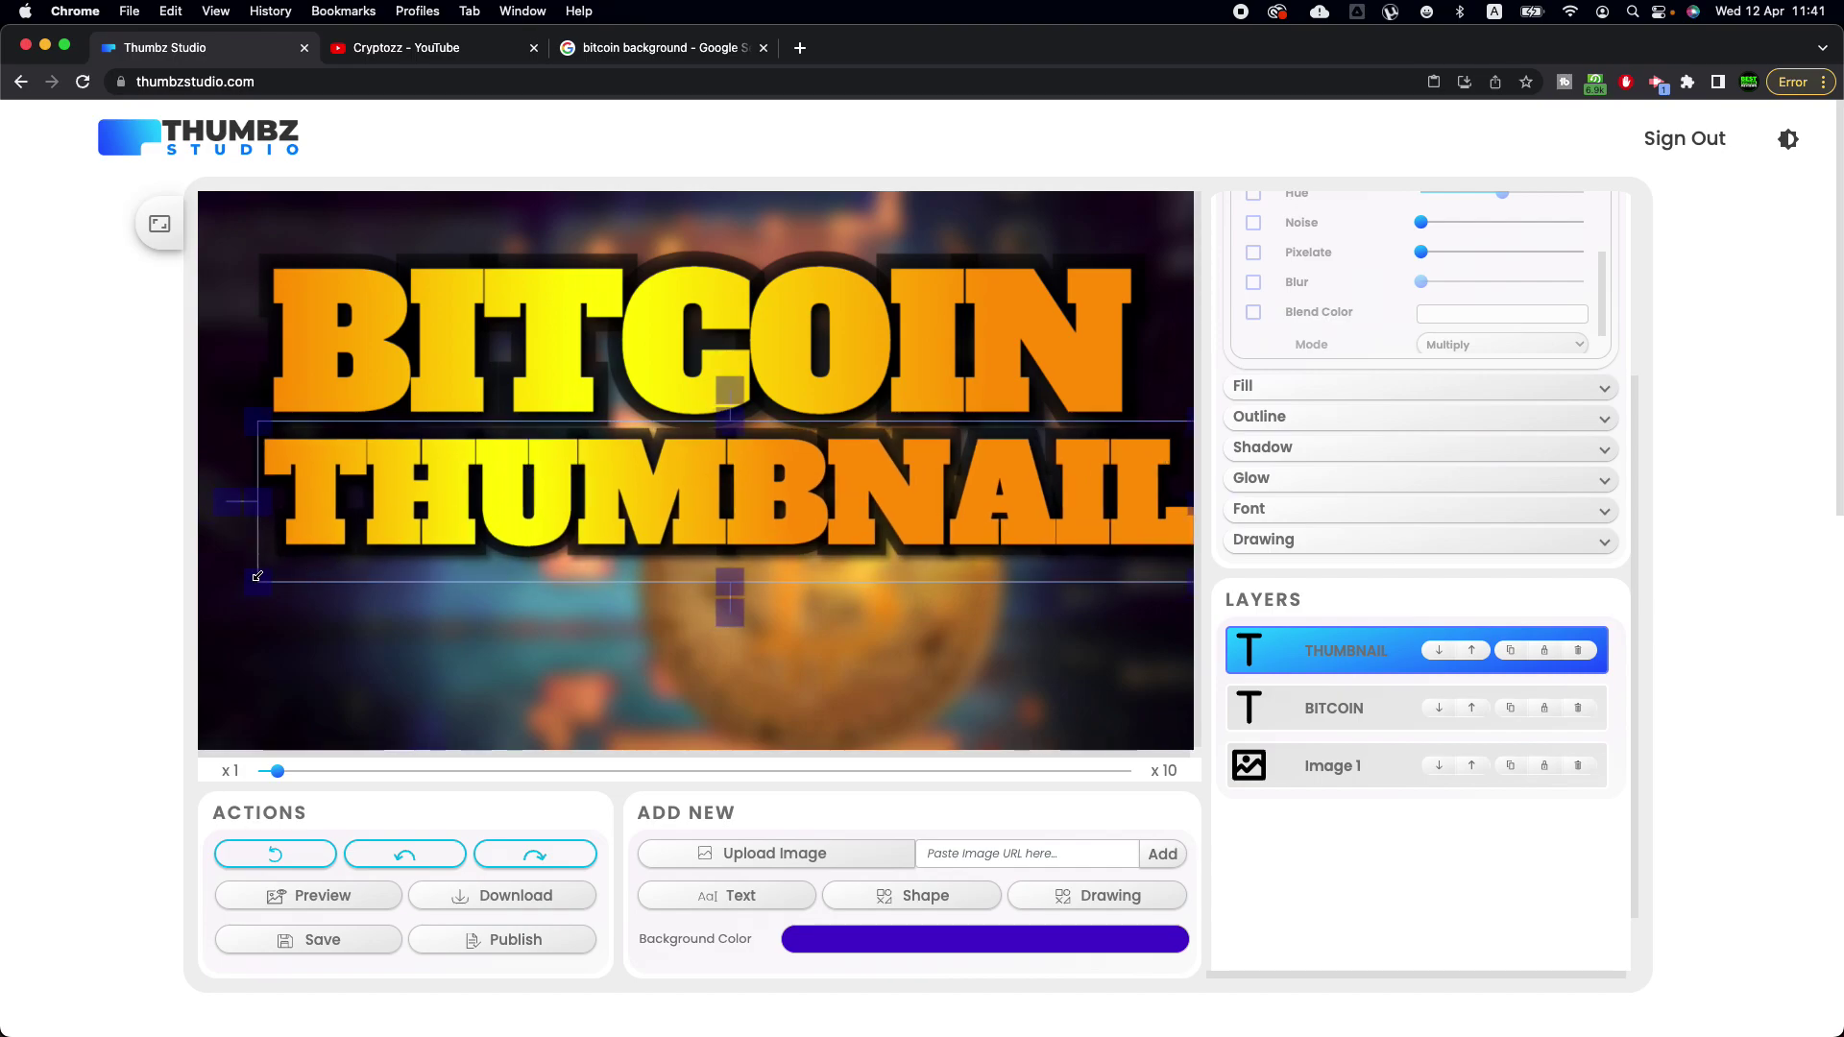
{"action": "left_click_drag", "start_coordinate": [259, 576], "coordinate": [362, 535]}
{"action": "left_click_drag", "start_coordinate": [786, 480], "coordinate": [697, 487]}
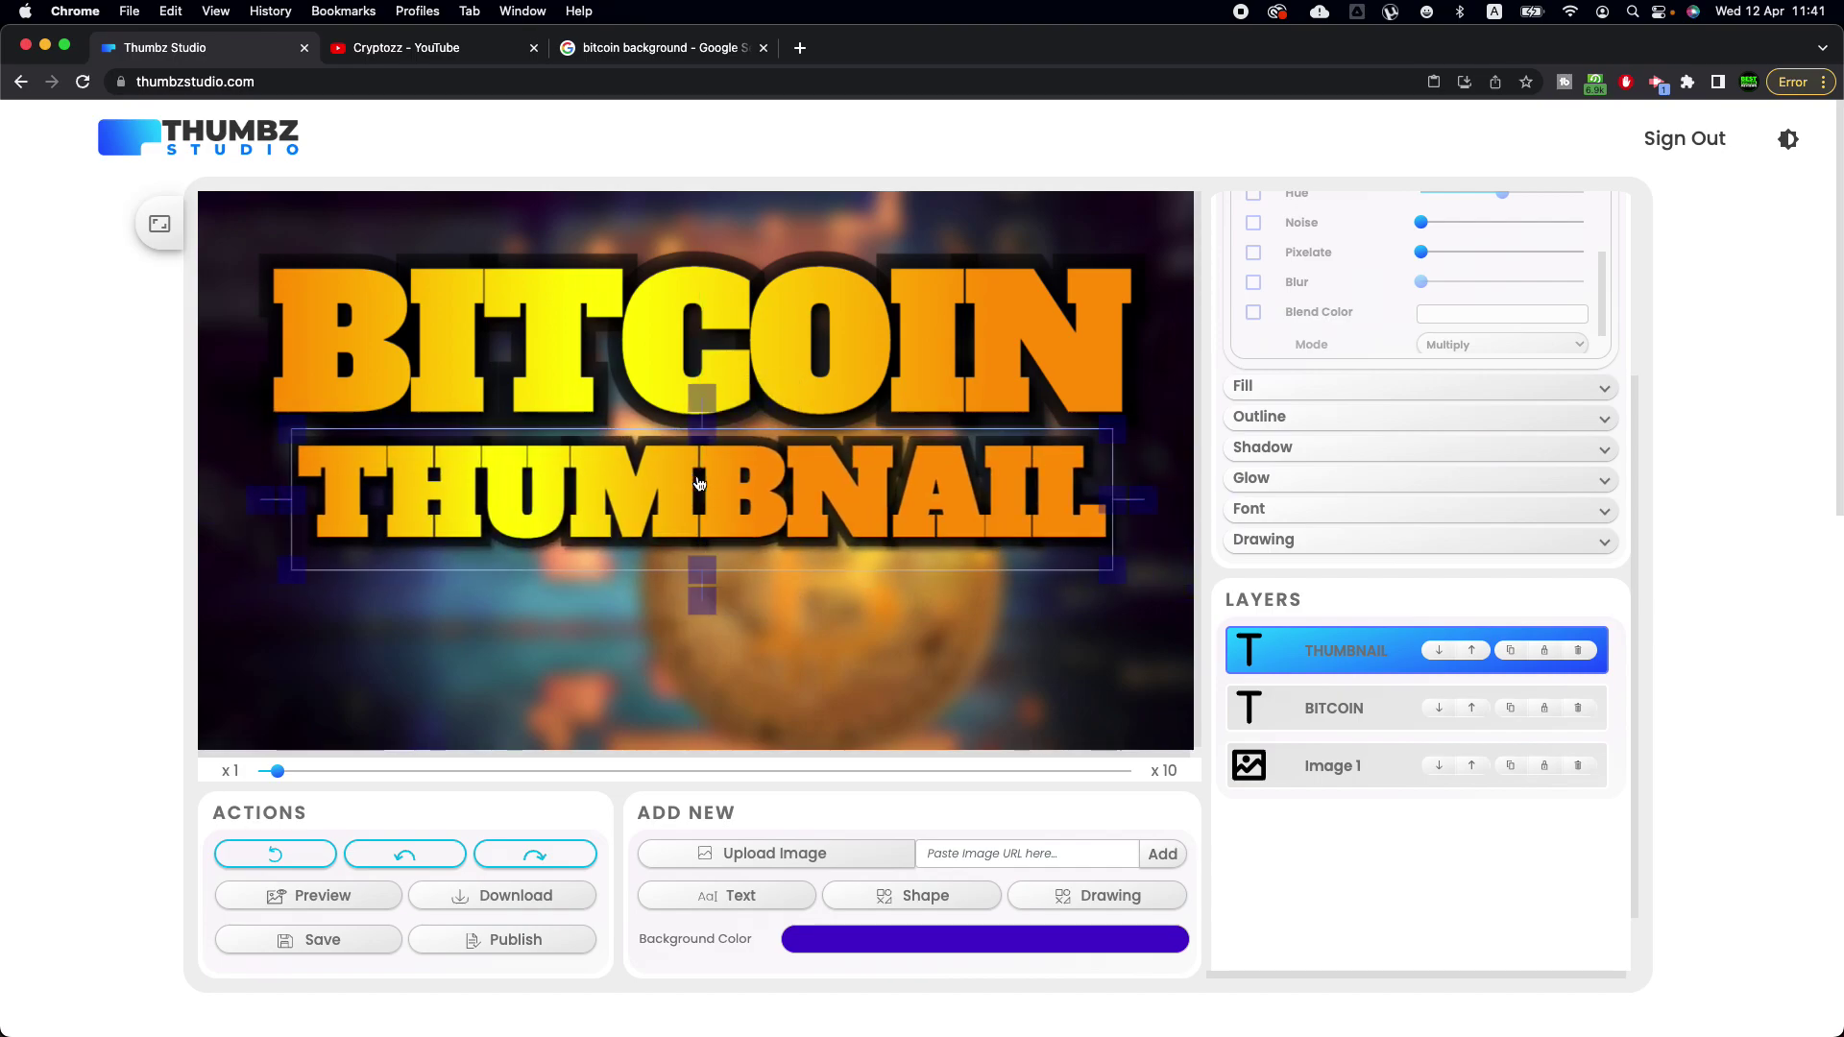
{"action": "left_click_drag", "start_coordinate": [834, 475], "coordinate": [819, 470]}
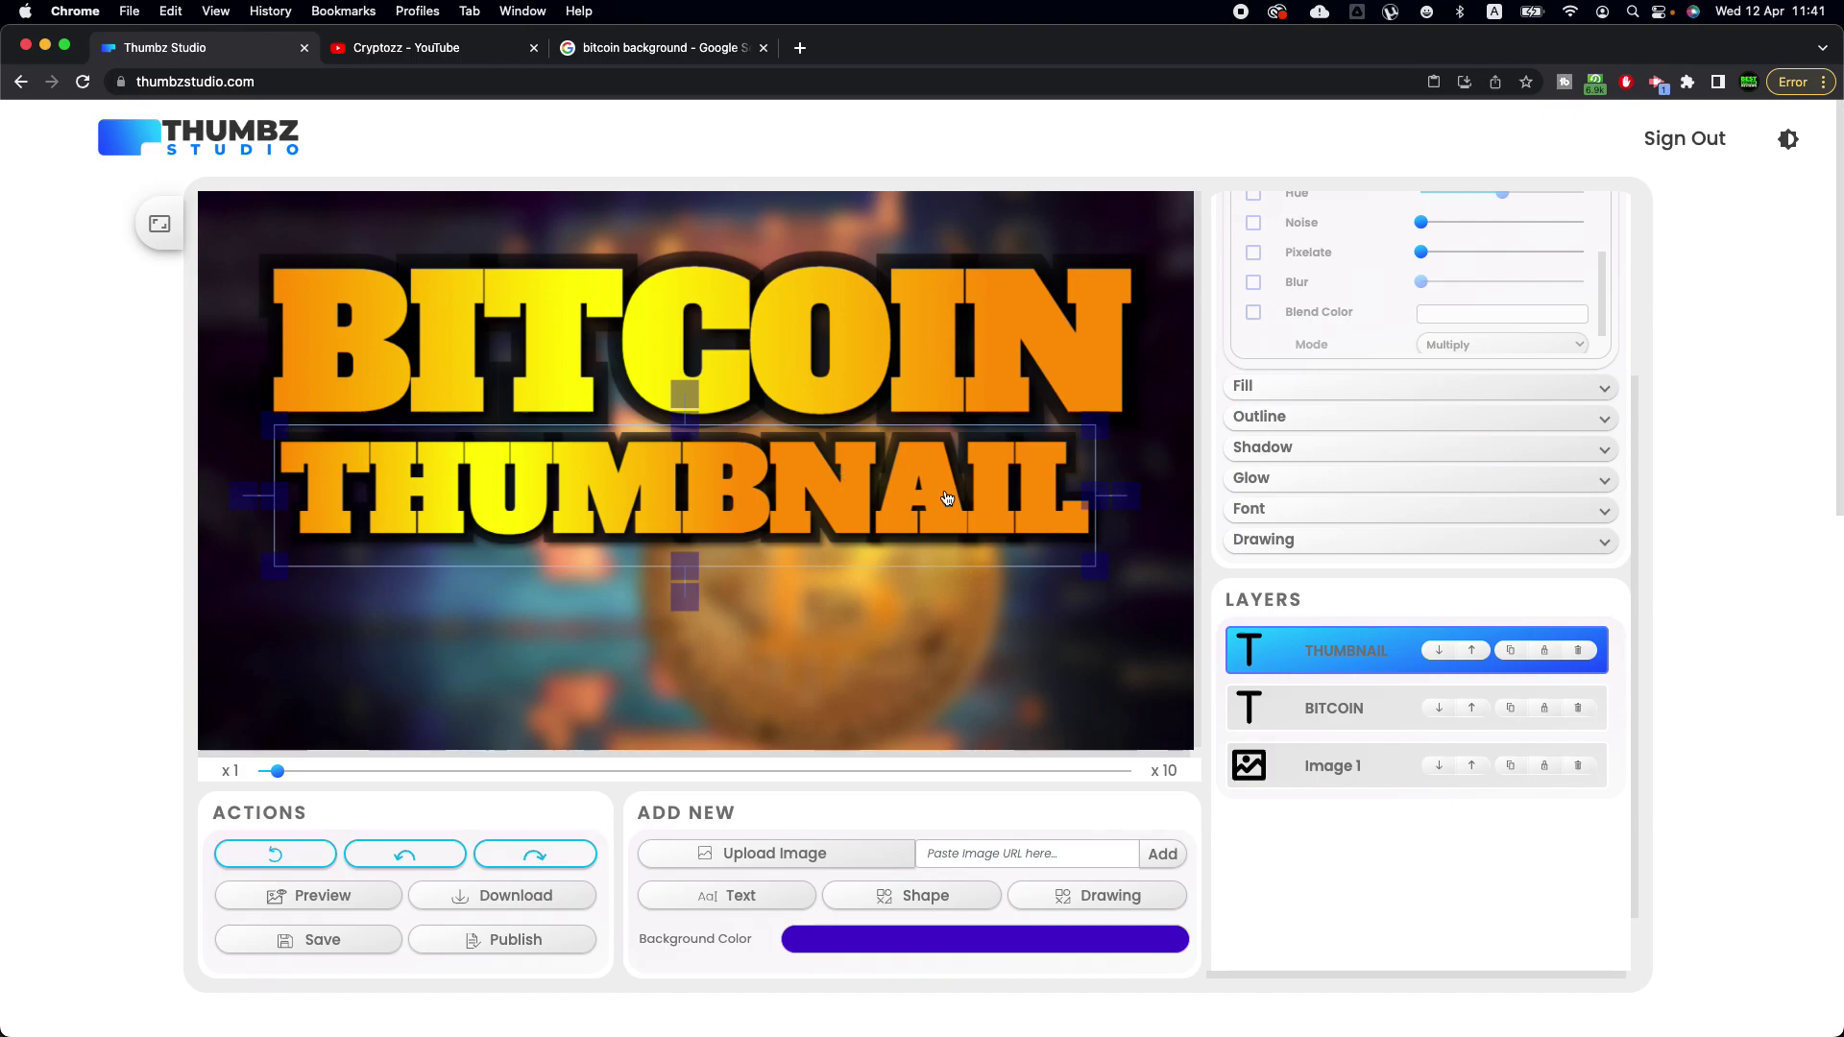
Select both text lines together and move them down to the lower part of the canvas
{"action": "left_click", "coordinate": [957, 386], "text": "shift"}
{"action": "left_click_drag", "start_coordinate": [958, 385], "coordinate": [965, 543]}
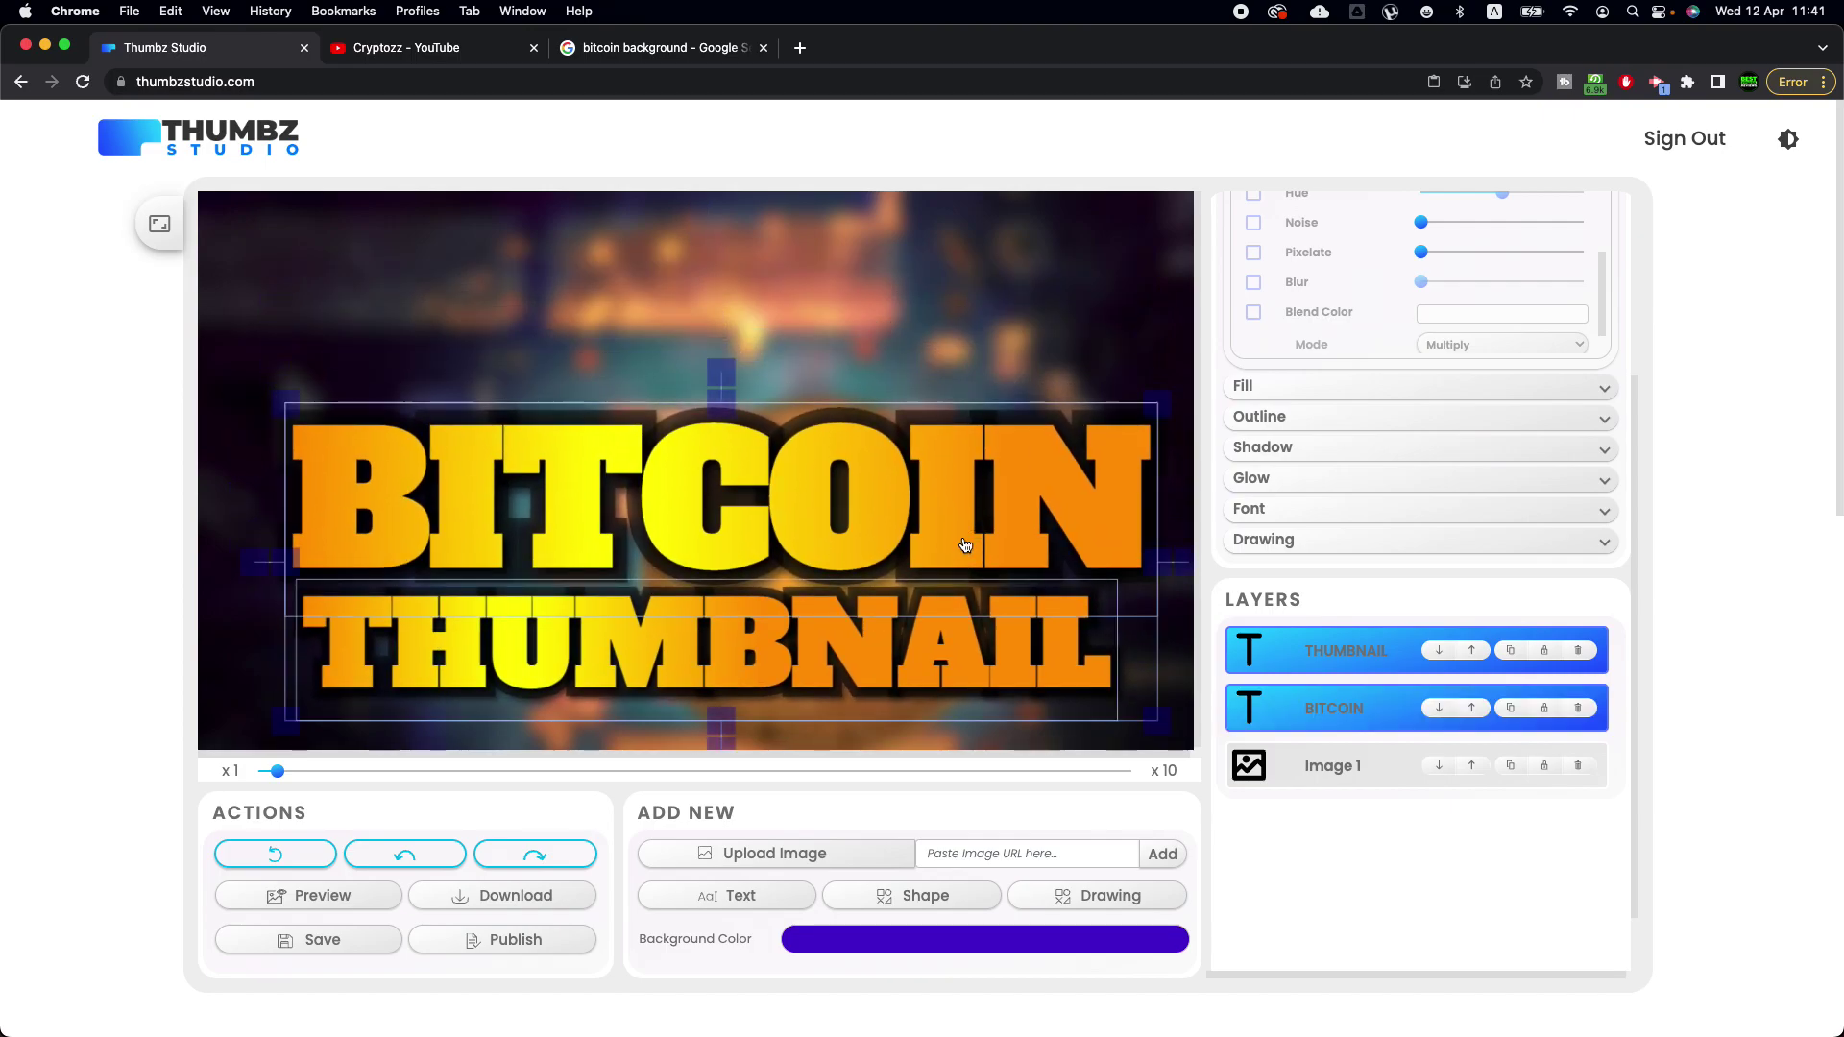
{"action": "left_click", "coordinate": [1064, 371]}
{"action": "left_click", "coordinate": [1008, 539]}
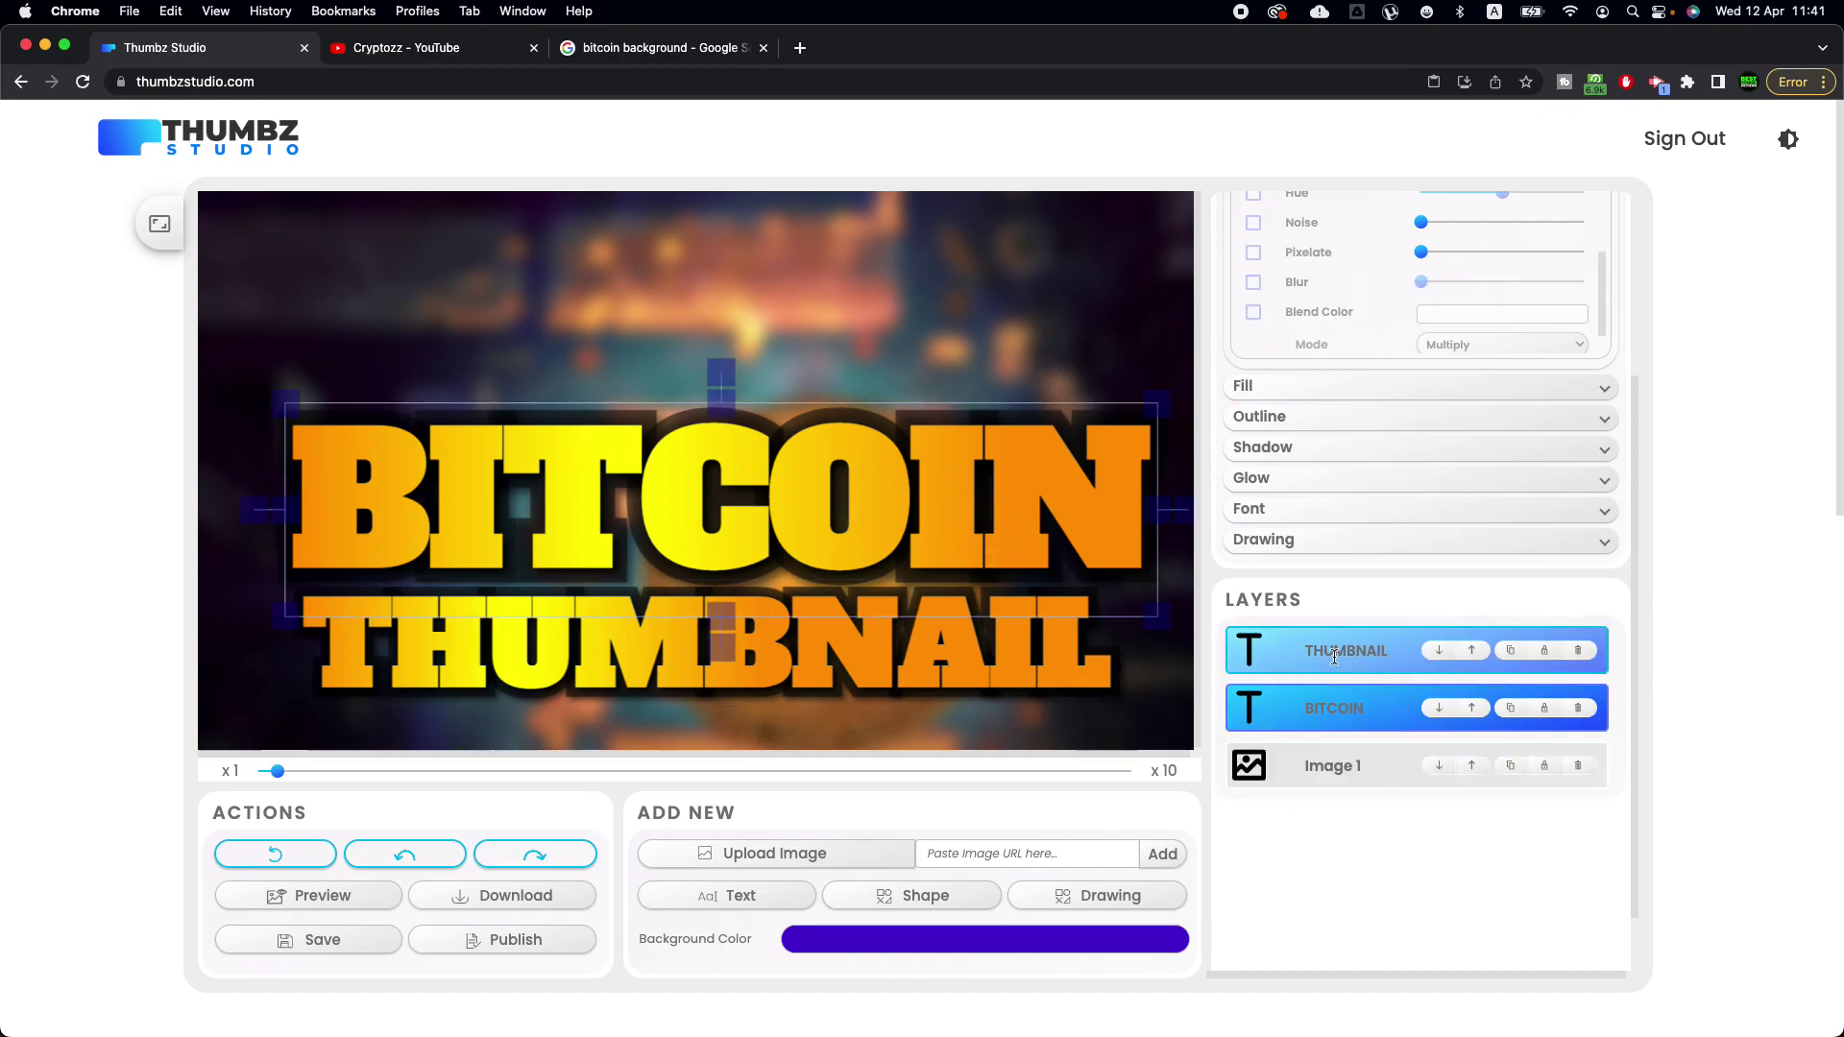
{"action": "left_click", "coordinate": [1011, 585], "text": "shift"}
Replace the BITCOIN text with "CRYPTO"
{"action": "left_click", "coordinate": [806, 500]}
{"action": "double_click", "coordinate": [794, 478]}
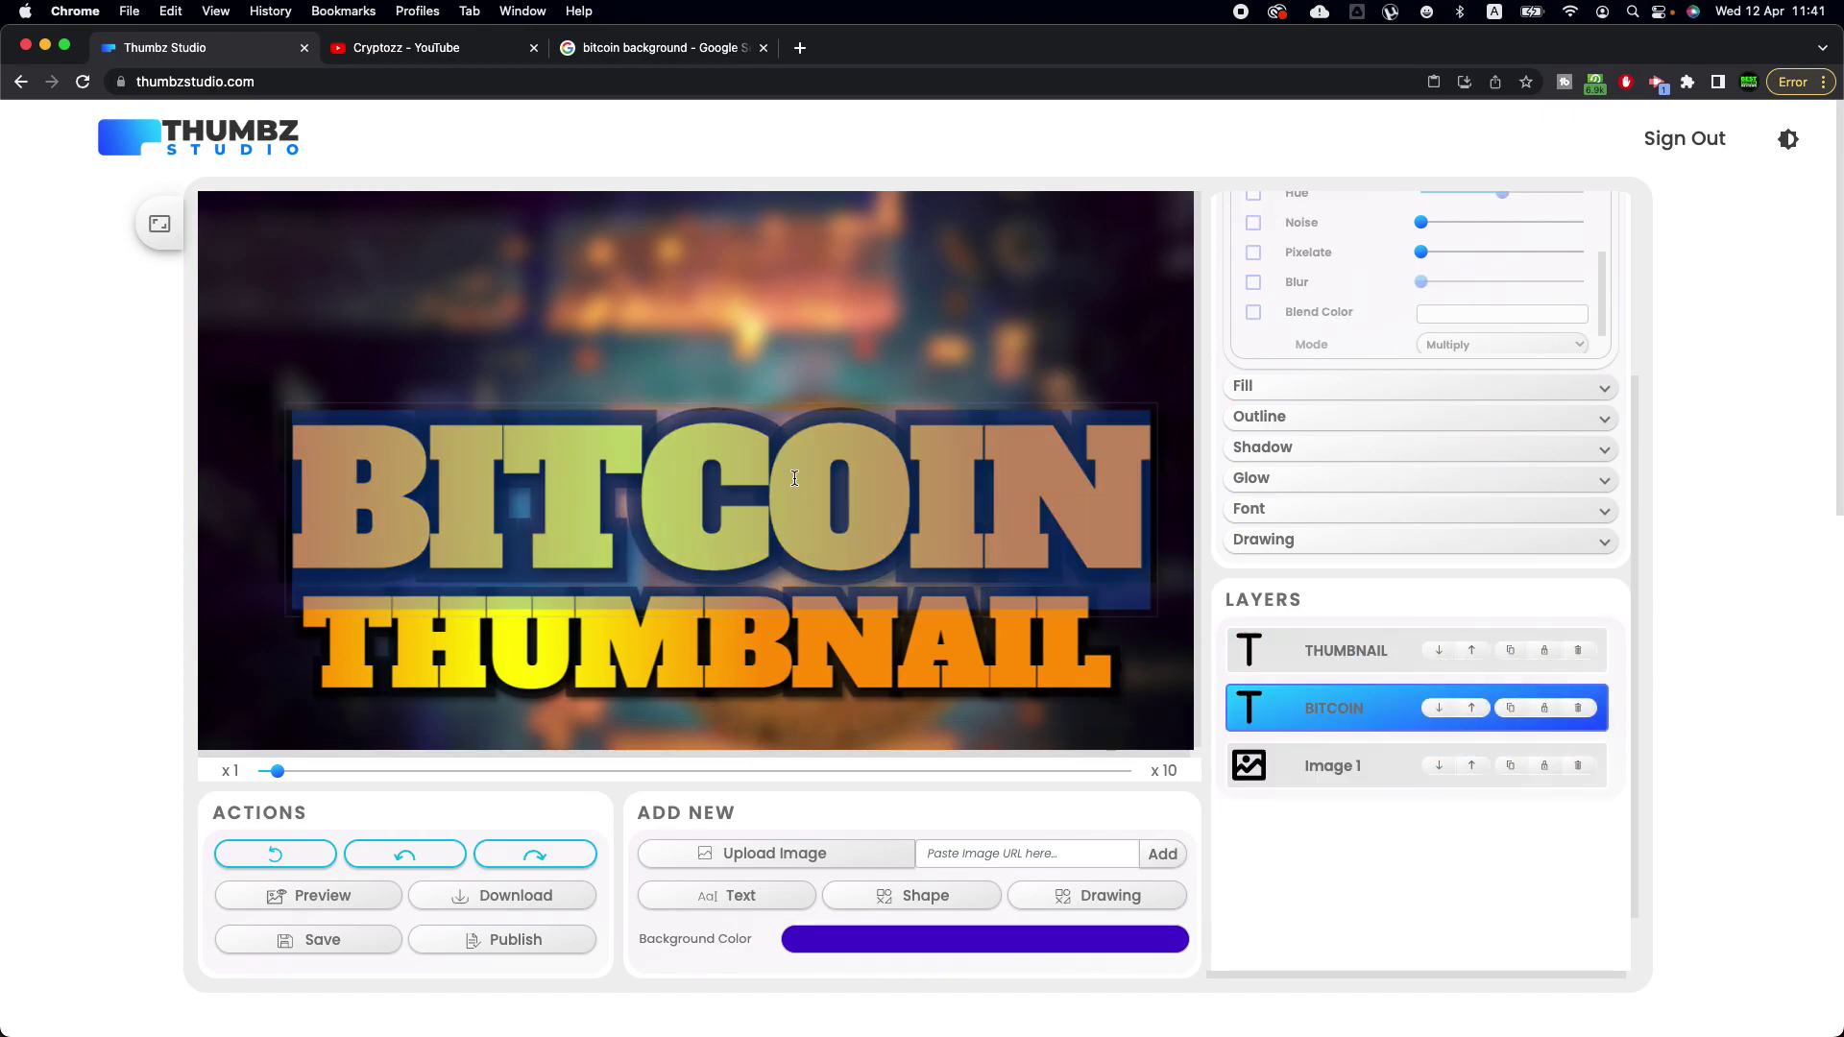
{"action": "type", "text": "CRYPTO"}
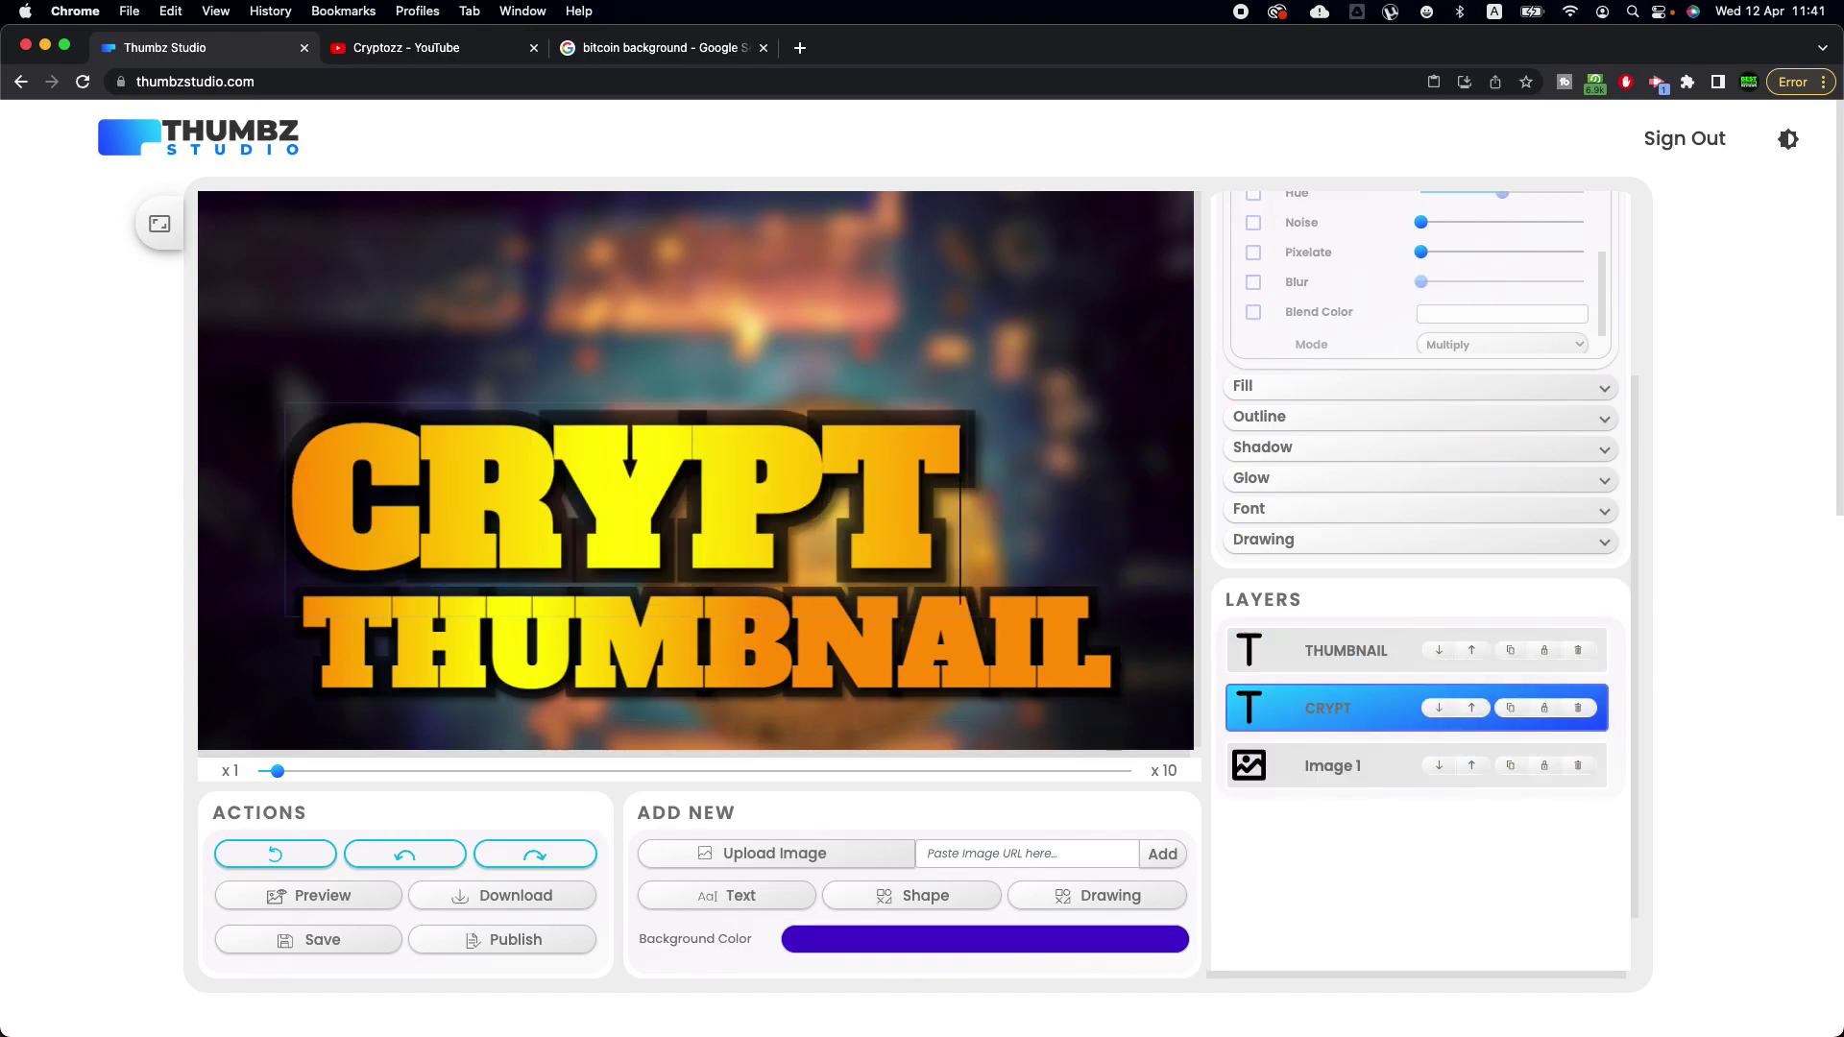
Select the CRYPTO and THUMBNAIL lines together and move them up to the middle of the canvas
{"action": "left_click", "coordinate": [836, 627]}
{"action": "left_click", "coordinate": [847, 459], "text": "shift"}
{"action": "left_click_drag", "start_coordinate": [883, 701], "coordinate": [879, 576]}
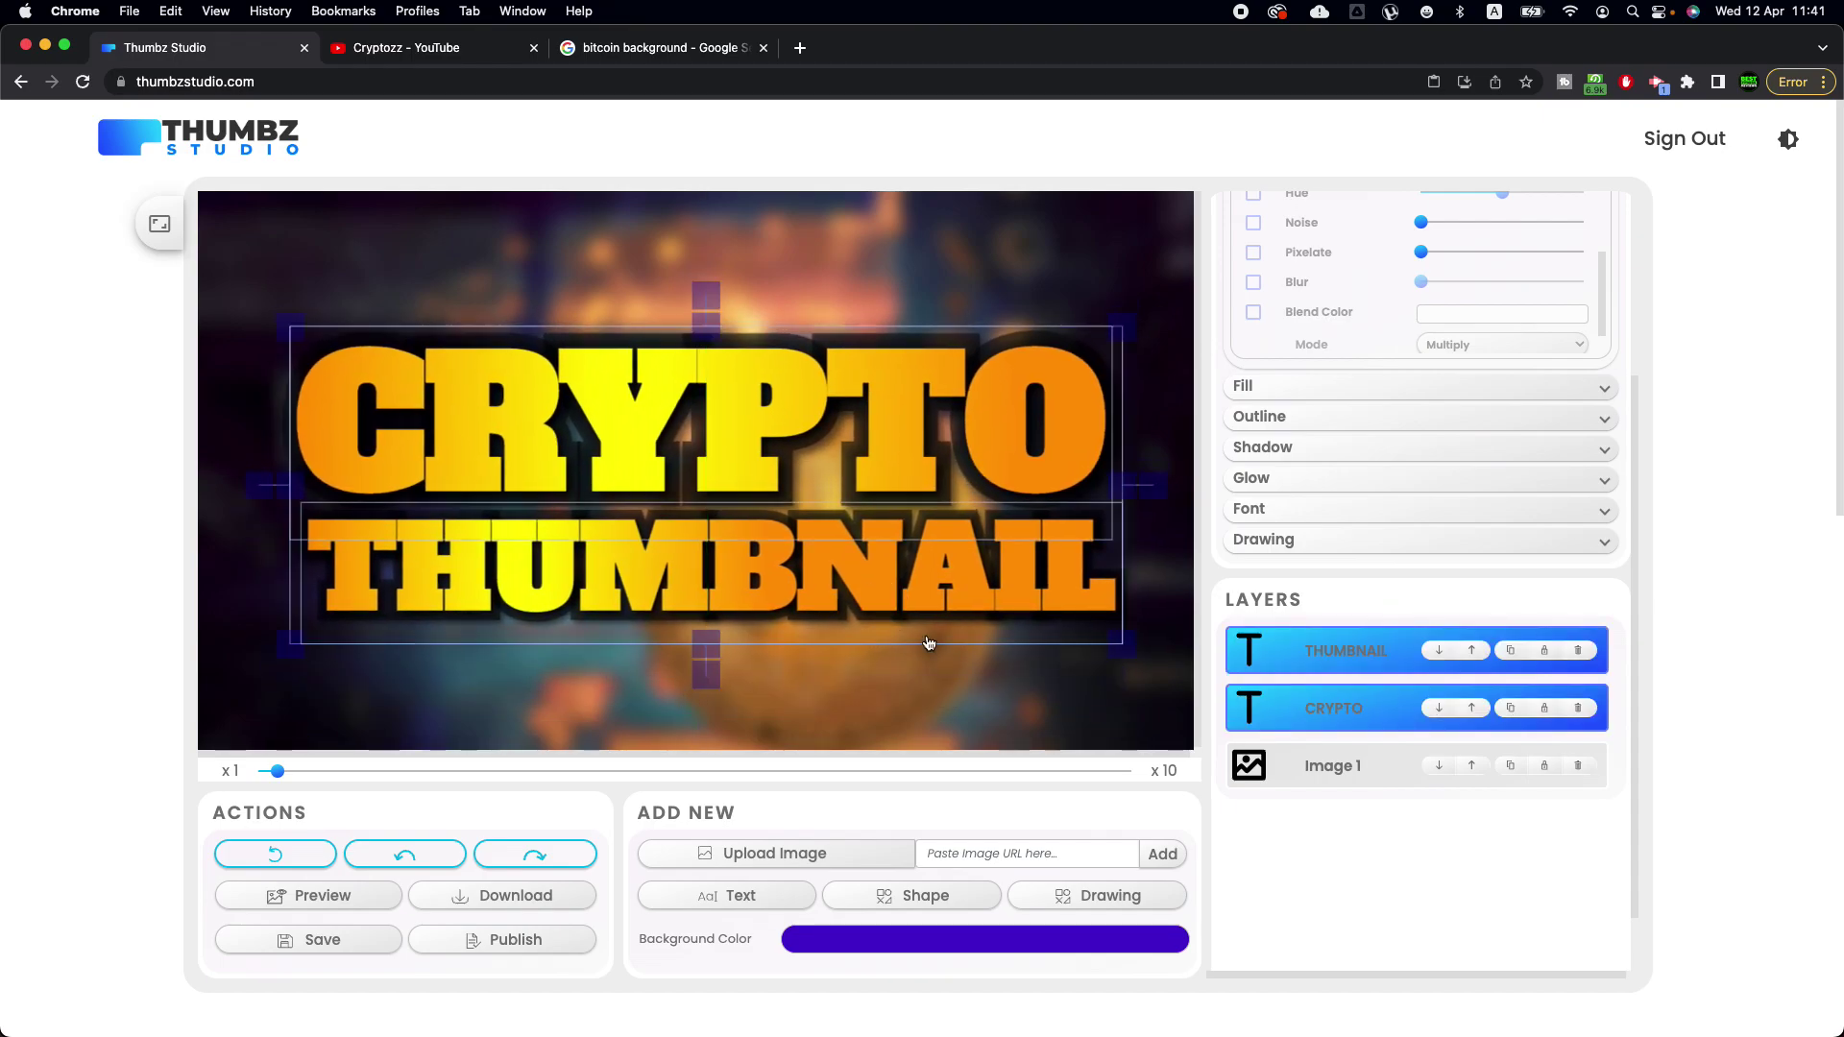
{"action": "left_click", "coordinate": [982, 683]}
Try preset styles on the CRYPTO text, including the green gradient with blue outline and the purple-to-teal gradient
{"action": "left_click", "coordinate": [1061, 384]}
{"action": "scroll", "coordinate": [1431, 341], "scroll_direction": "up", "scroll_amount": 5}
{"action": "left_click", "coordinate": [1292, 251]}
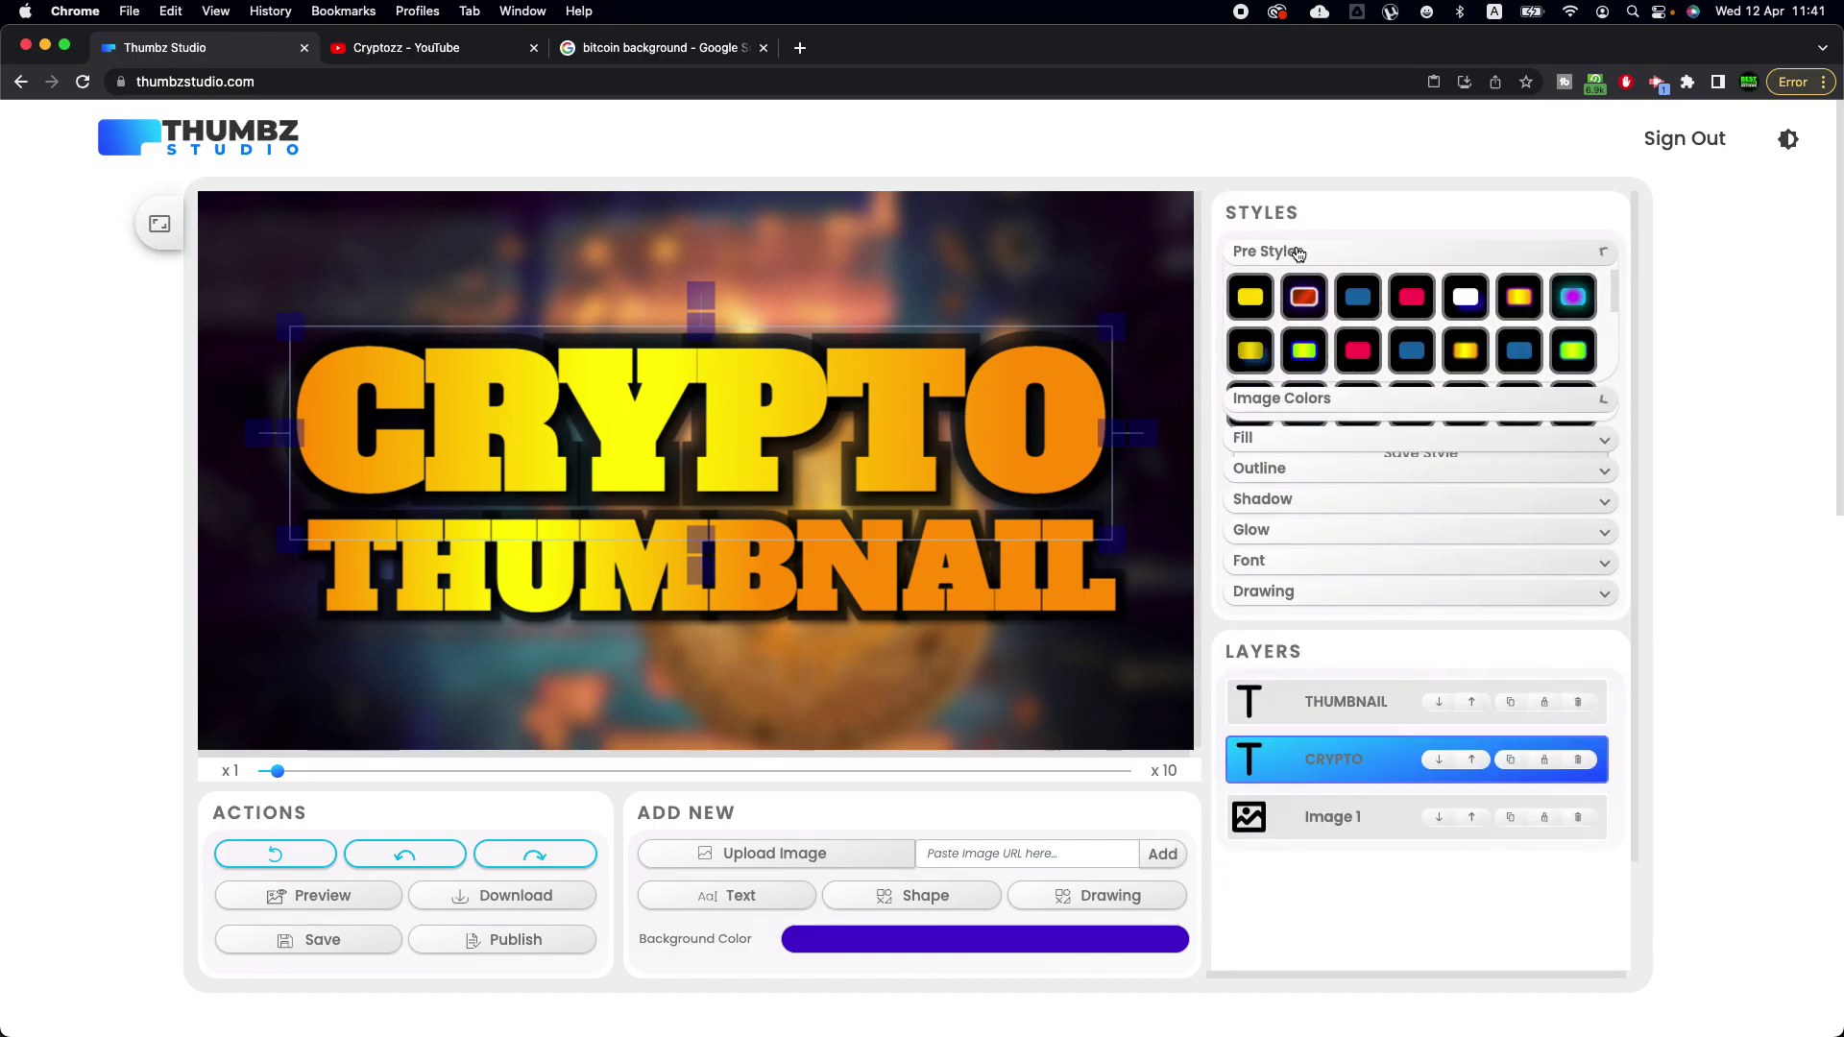
{"action": "left_click", "coordinate": [1520, 405]}
{"action": "left_click", "coordinate": [1561, 363]}
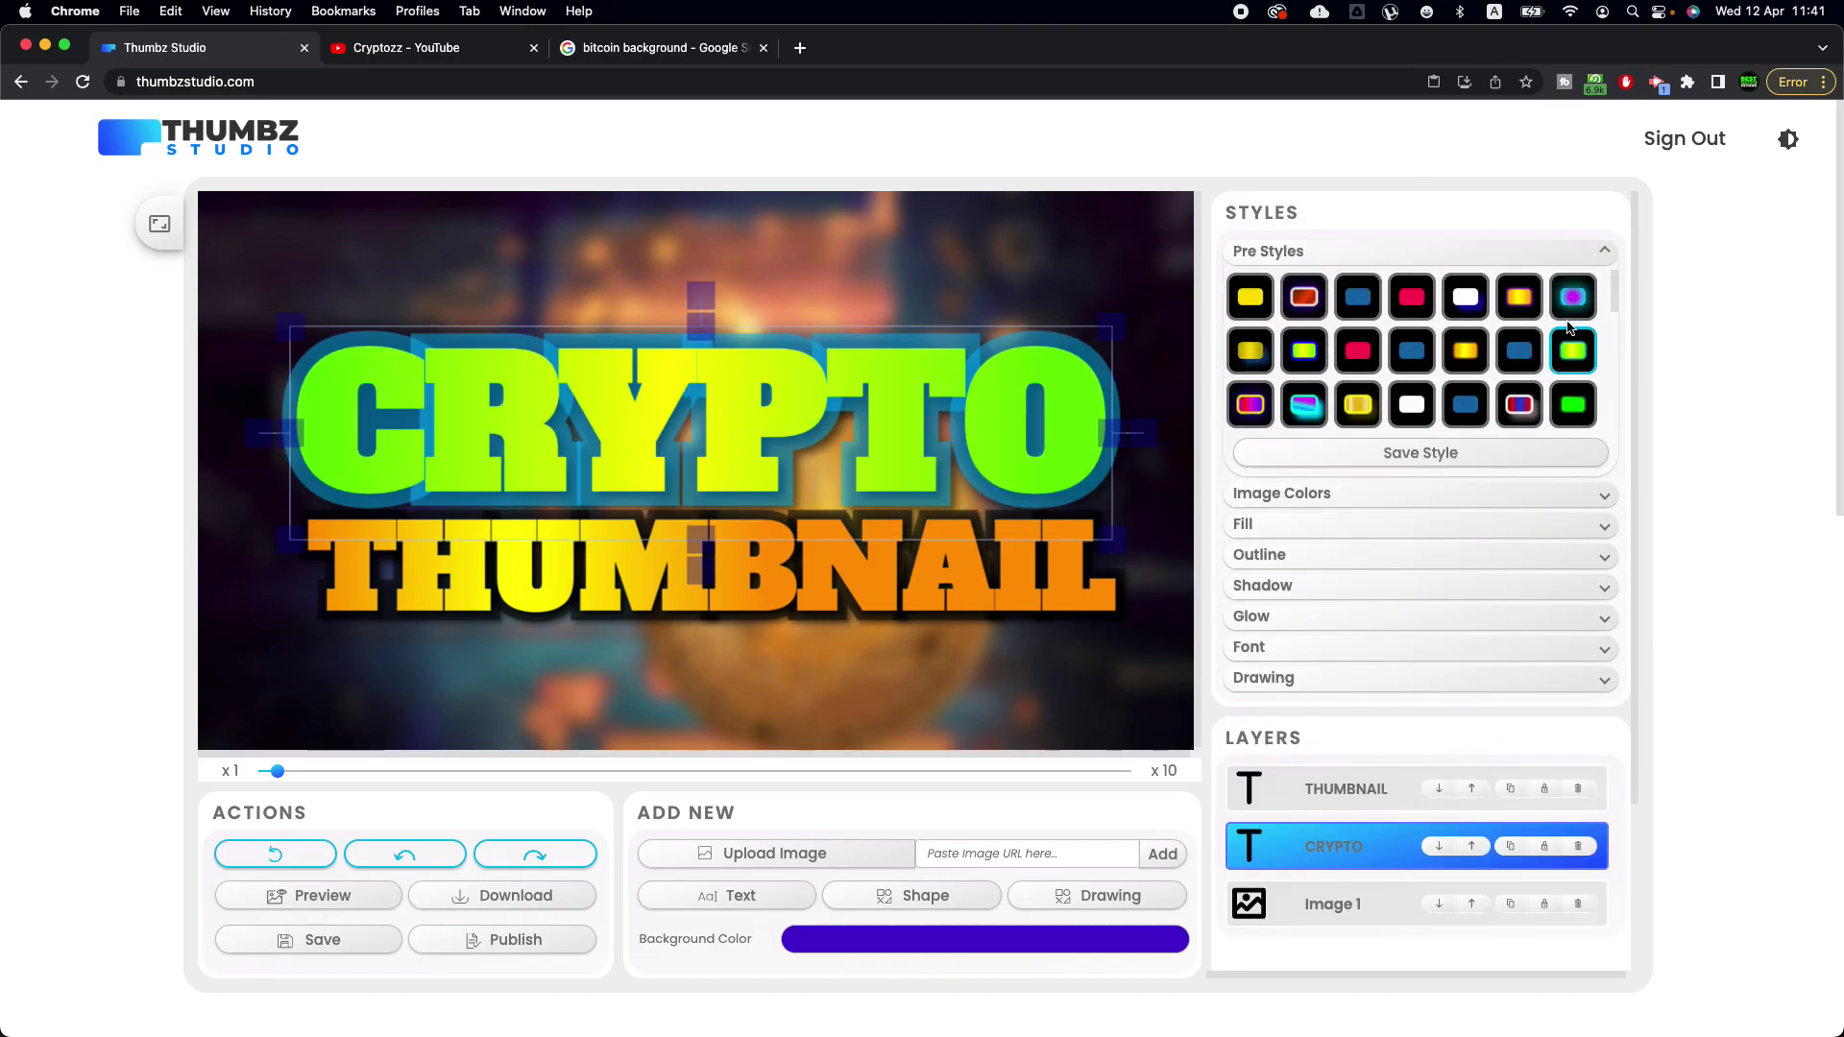
{"action": "scroll", "coordinate": [1340, 389], "scroll_direction": "down", "scroll_amount": 1}
{"action": "scroll", "coordinate": [1340, 389], "scroll_direction": "down", "scroll_amount": 2}
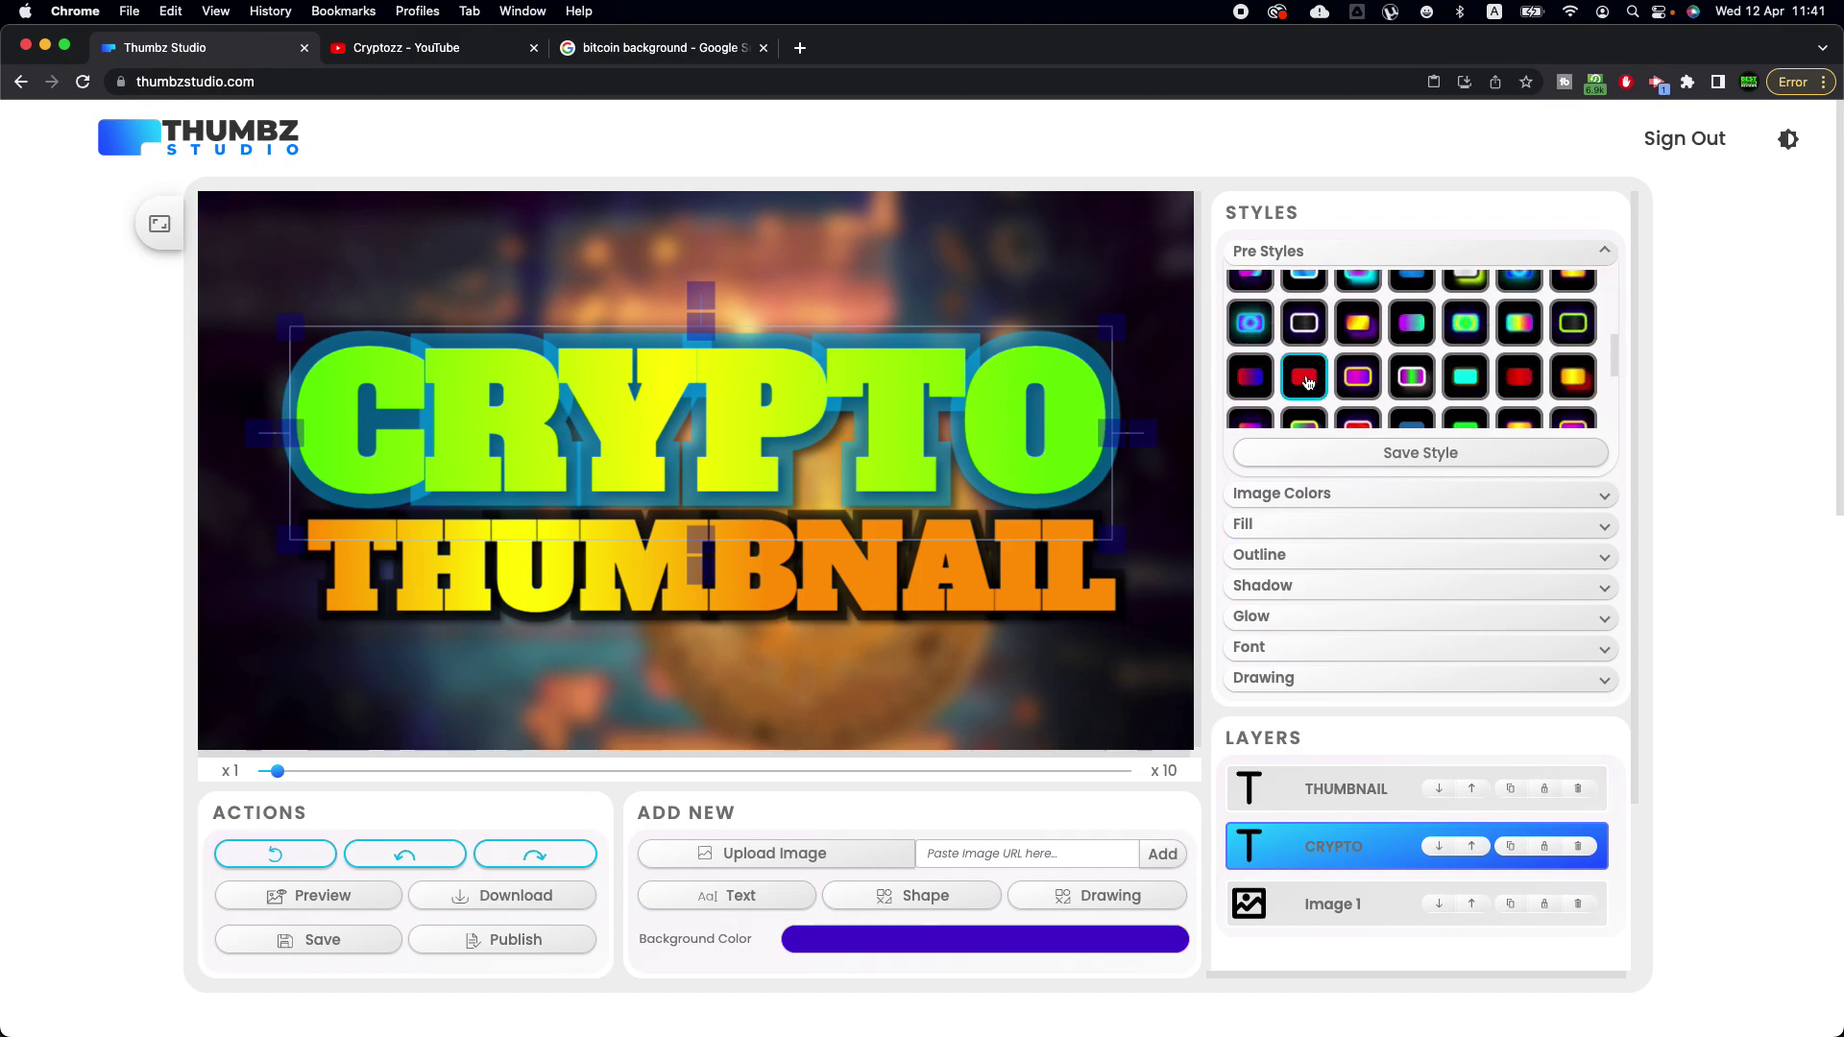
{"action": "left_click", "coordinate": [1356, 378]}
{"action": "left_click", "coordinate": [1400, 330]}
{"action": "scroll", "coordinate": [1400, 331], "scroll_direction": "down", "scroll_amount": 1}
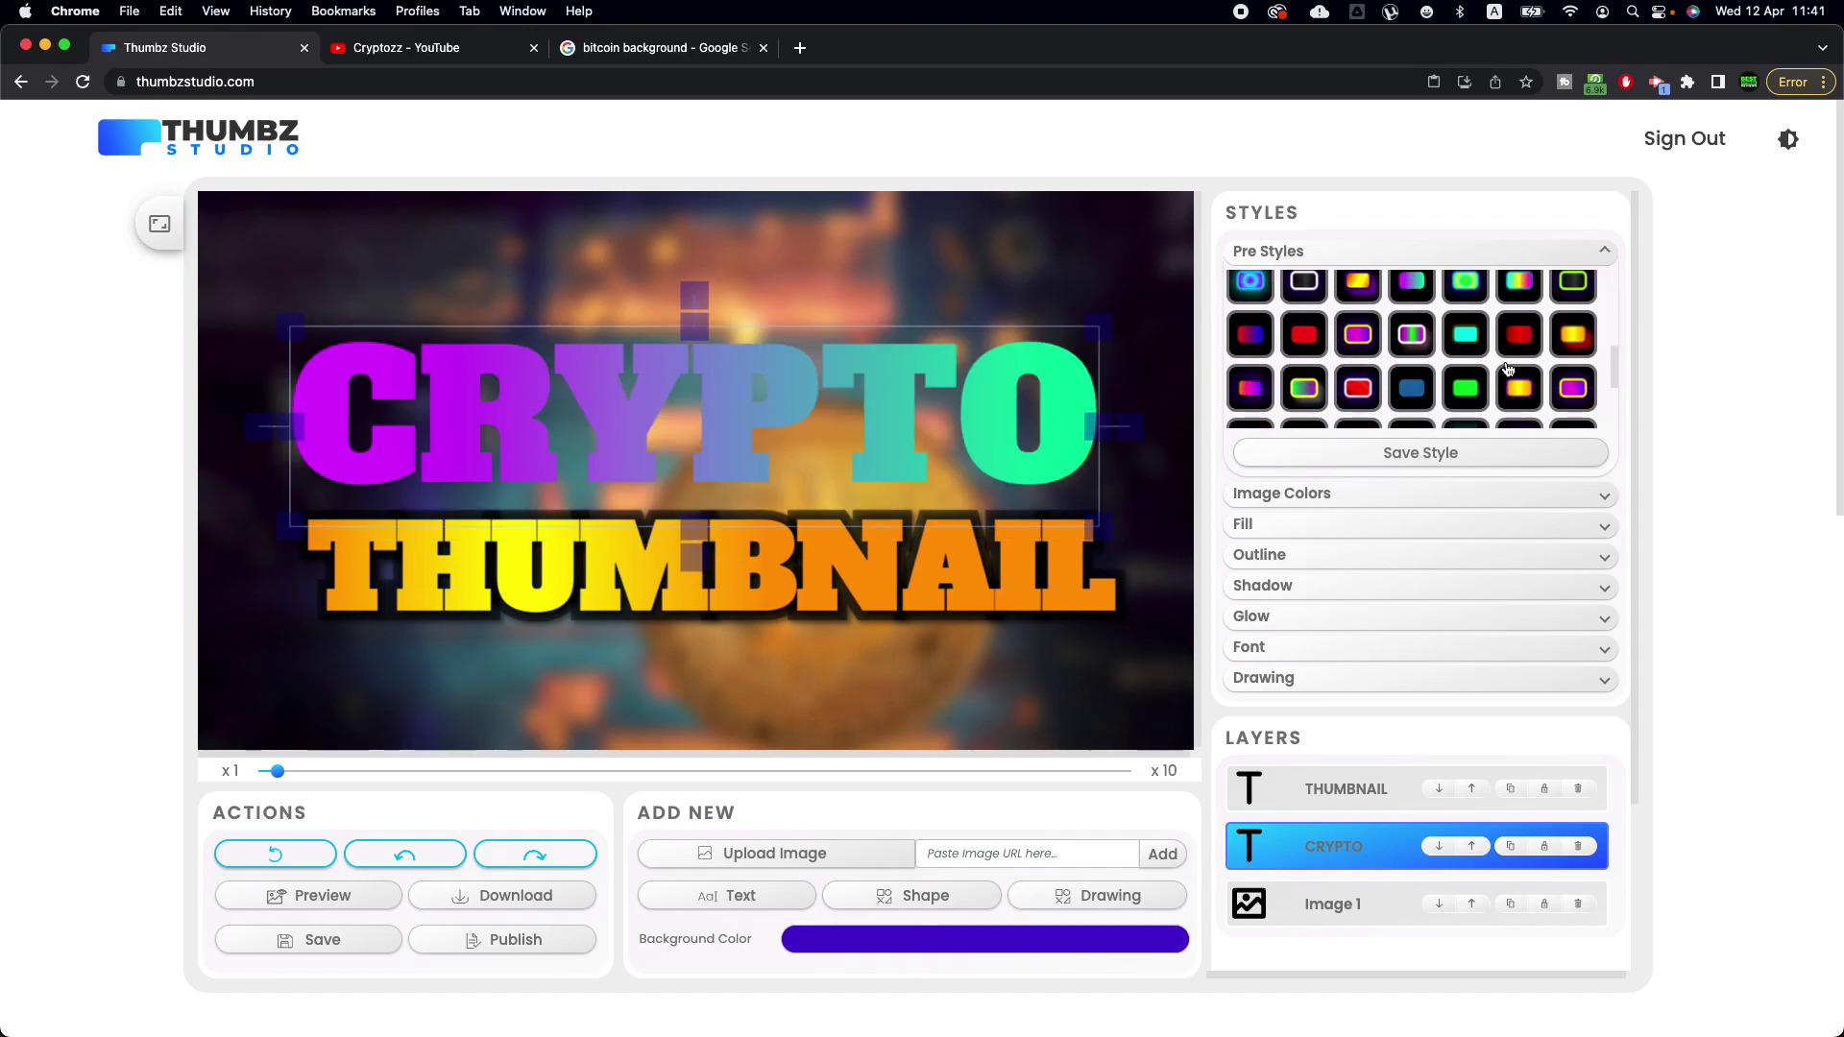
Try more preset styles on the CRYPTO text and apply the red-to-yellow gradient with a dark purple outline and purple glow
{"action": "left_click", "coordinate": [1303, 395]}
{"action": "scroll", "coordinate": [1330, 385], "scroll_direction": "down", "scroll_amount": 1}
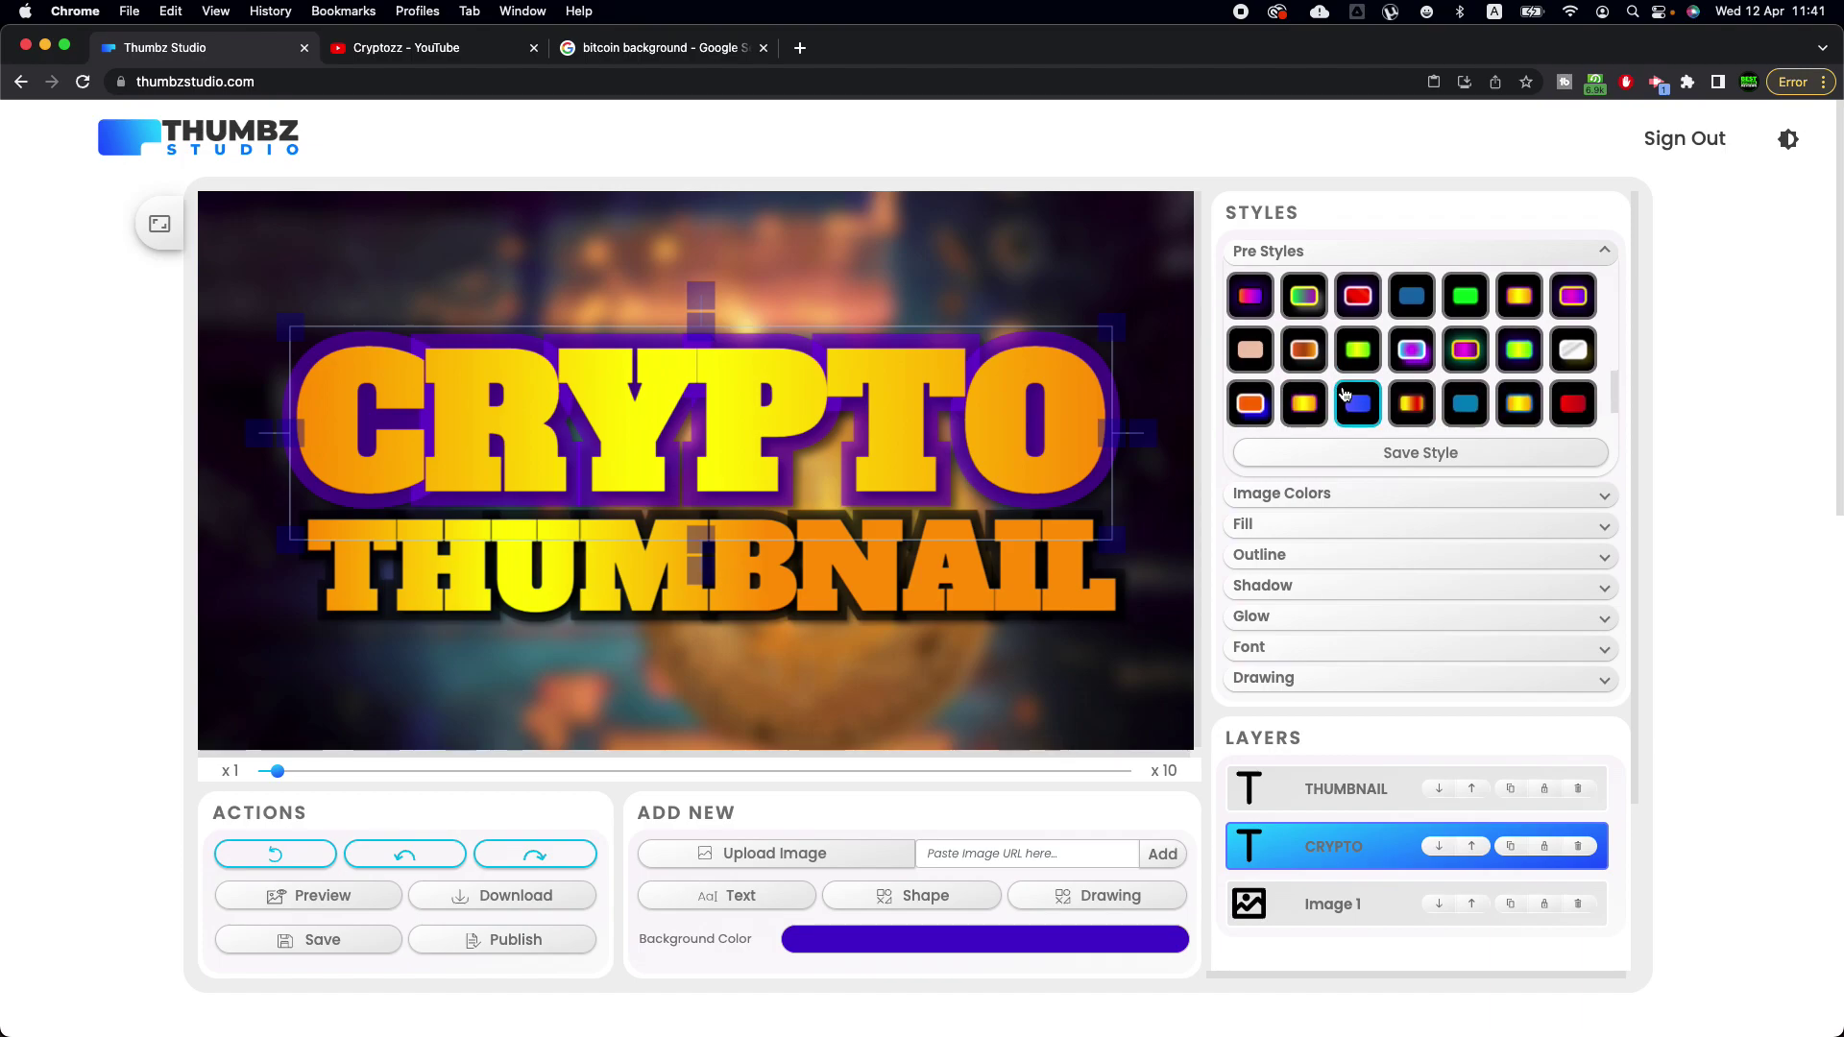
{"action": "left_click", "coordinate": [1480, 356]}
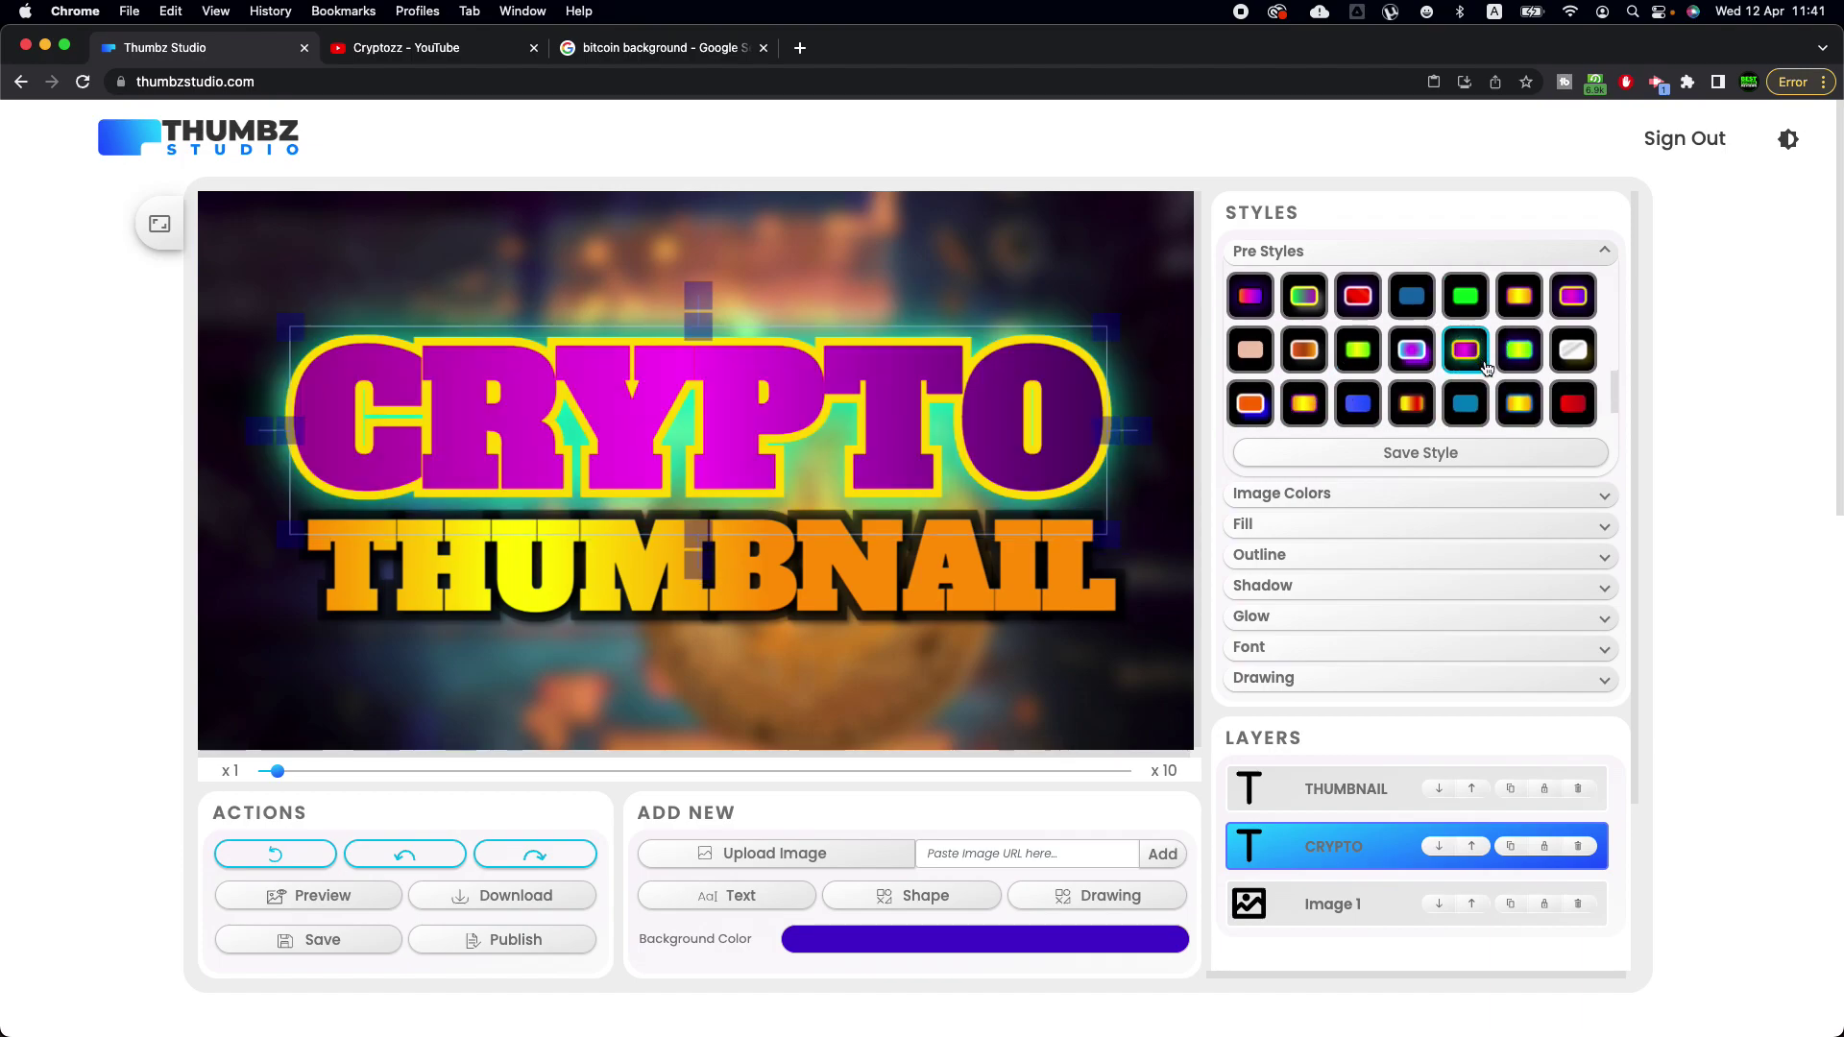
{"action": "scroll", "coordinate": [1517, 394], "scroll_direction": "down", "scroll_amount": 1}
{"action": "scroll", "coordinate": [1368, 374], "scroll_direction": "up", "scroll_amount": 2}
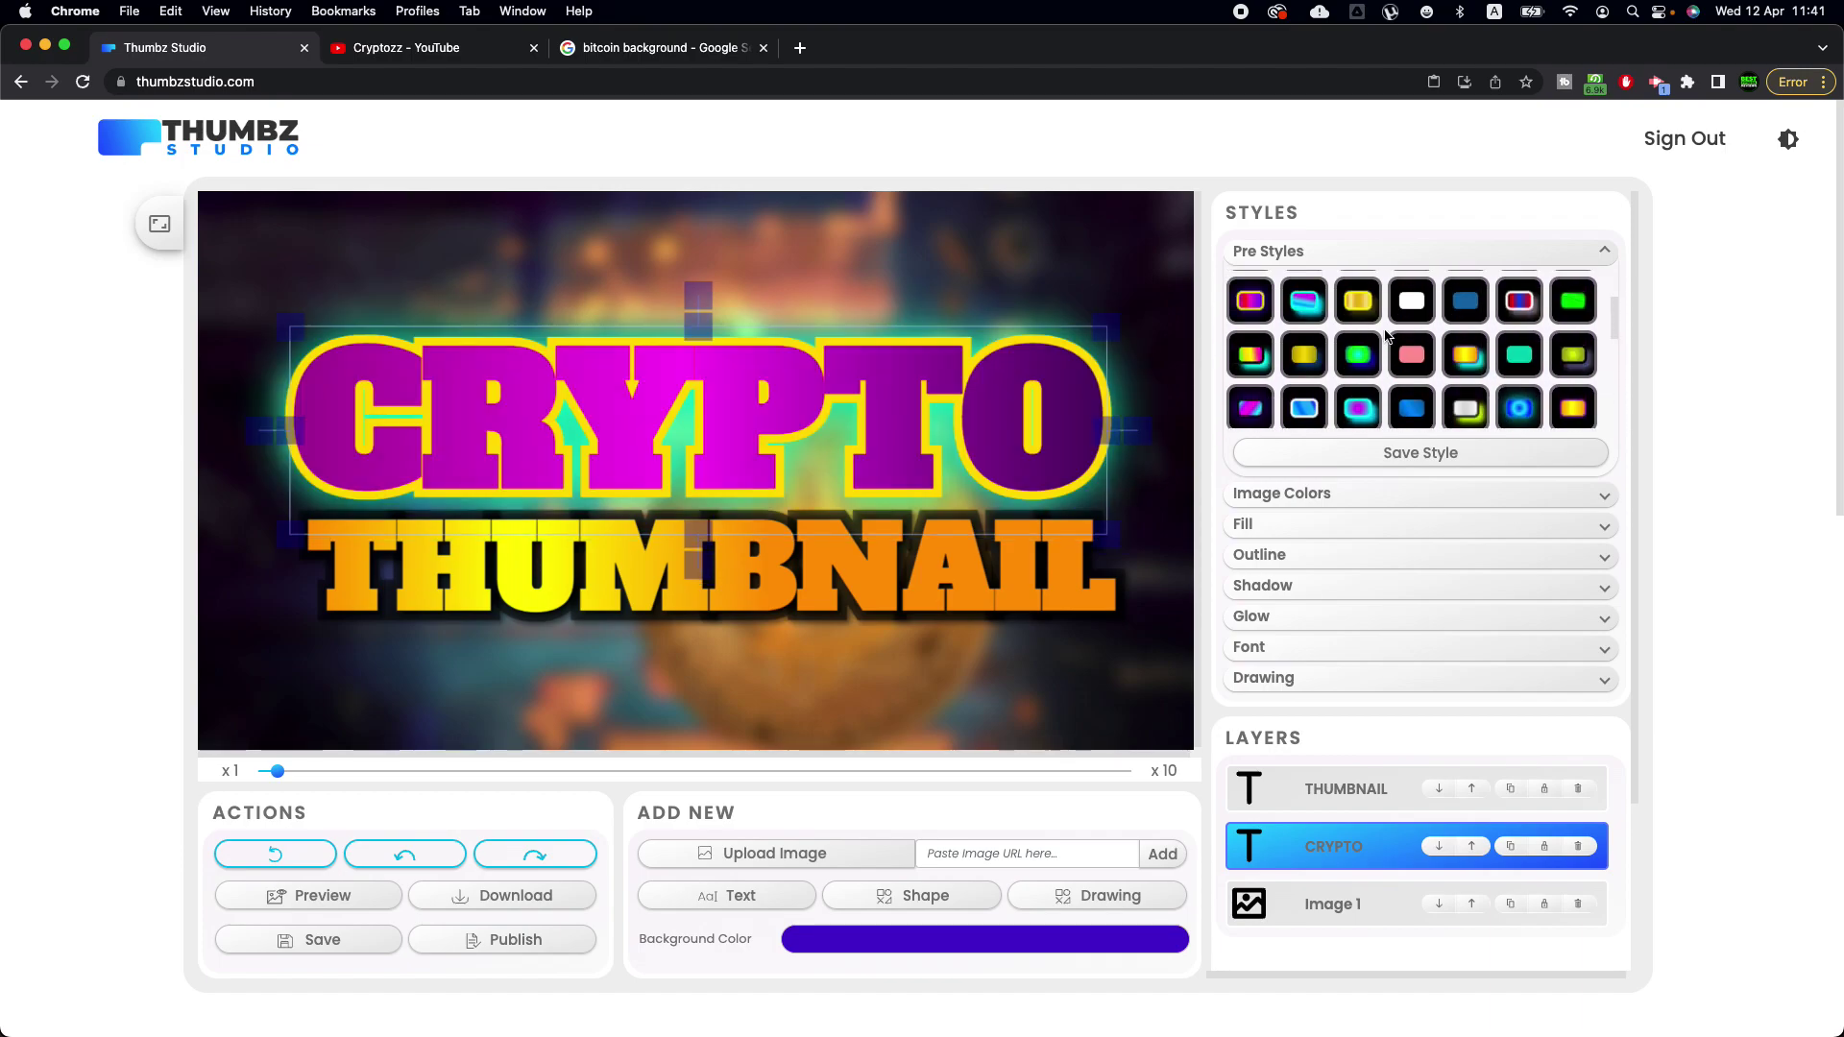
{"action": "left_click", "coordinate": [1356, 327]}
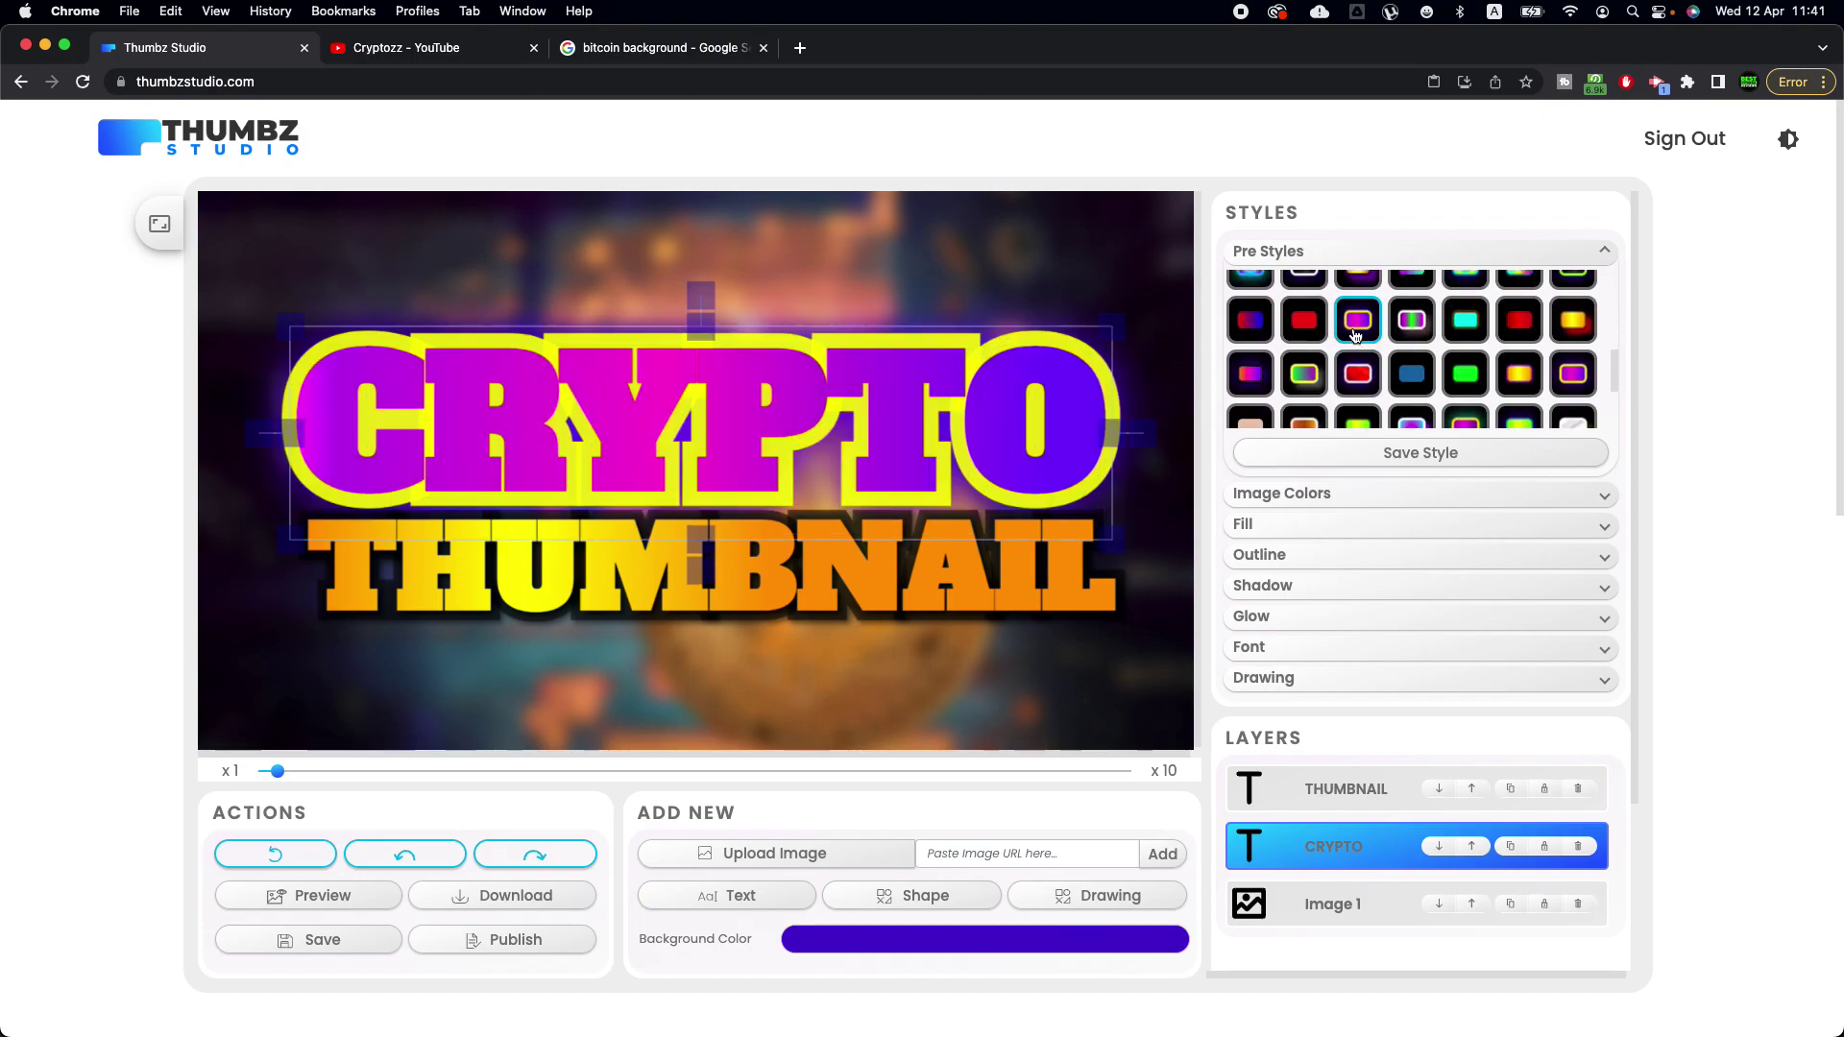
{"action": "left_click", "coordinate": [1356, 279]}
Apply the yellow-to-orange preset style to the background image and reselect the THUMBNAIL text
{"action": "left_click", "coordinate": [1066, 598]}
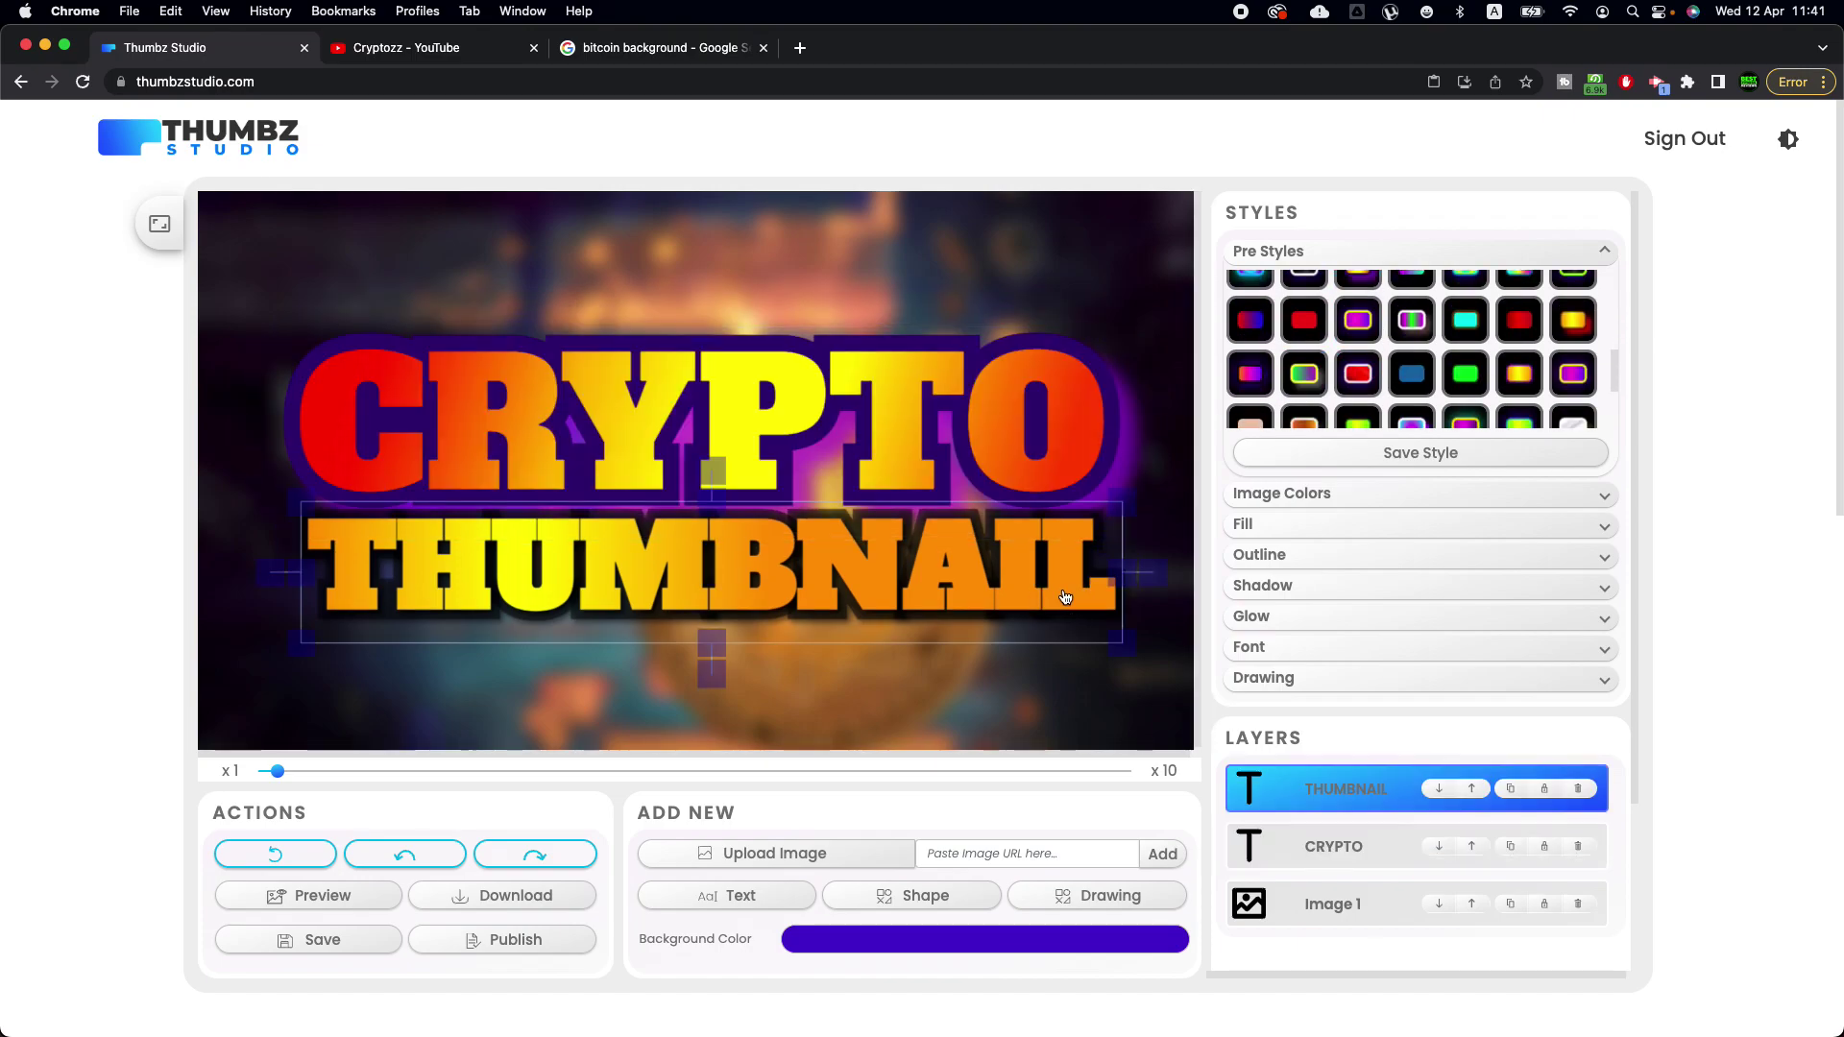
{"action": "left_click", "coordinate": [1069, 279]}
{"action": "left_click", "coordinate": [1574, 326]}
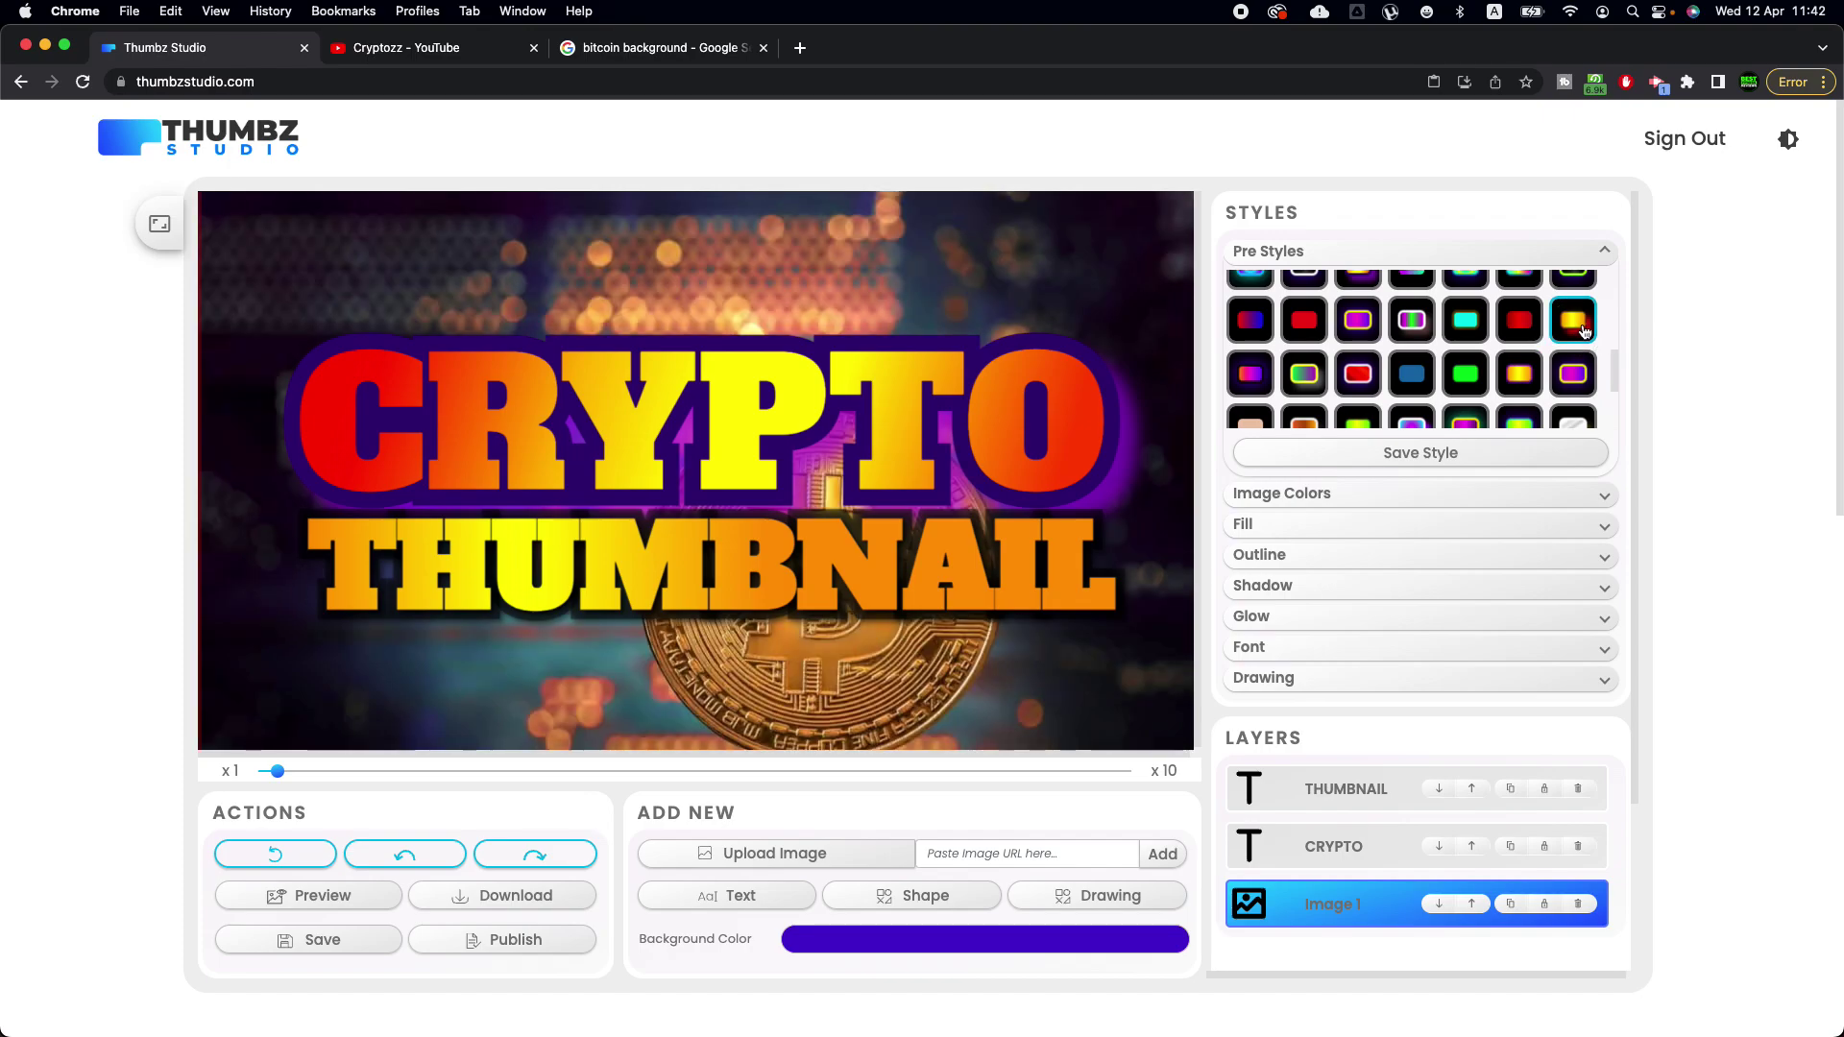
{"action": "left_click", "coordinate": [1006, 543]}
{"action": "left_click", "coordinate": [1041, 430]}
{"action": "left_click", "coordinate": [1135, 614]}
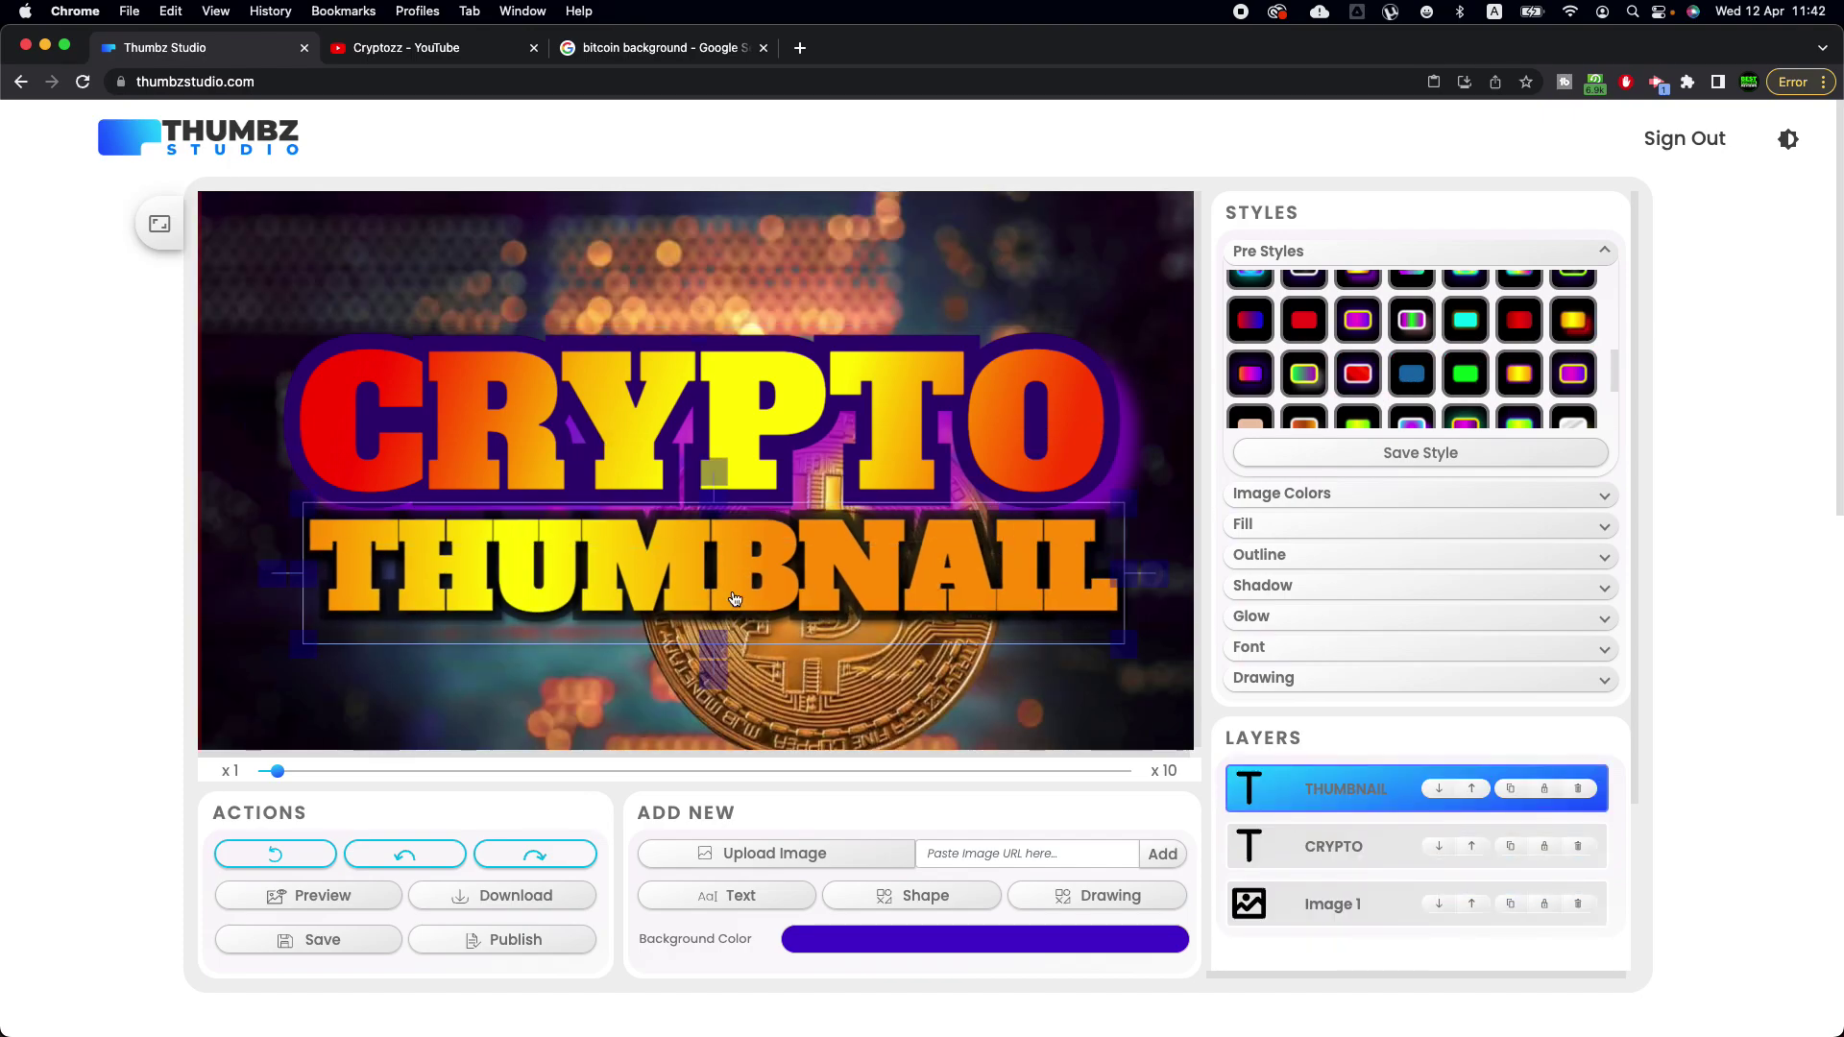
Preview the thumbnail, close the preview, and cancel the file save dialog for the download
{"action": "scroll", "coordinate": [735, 610], "scroll_direction": "down", "scroll_amount": 3}
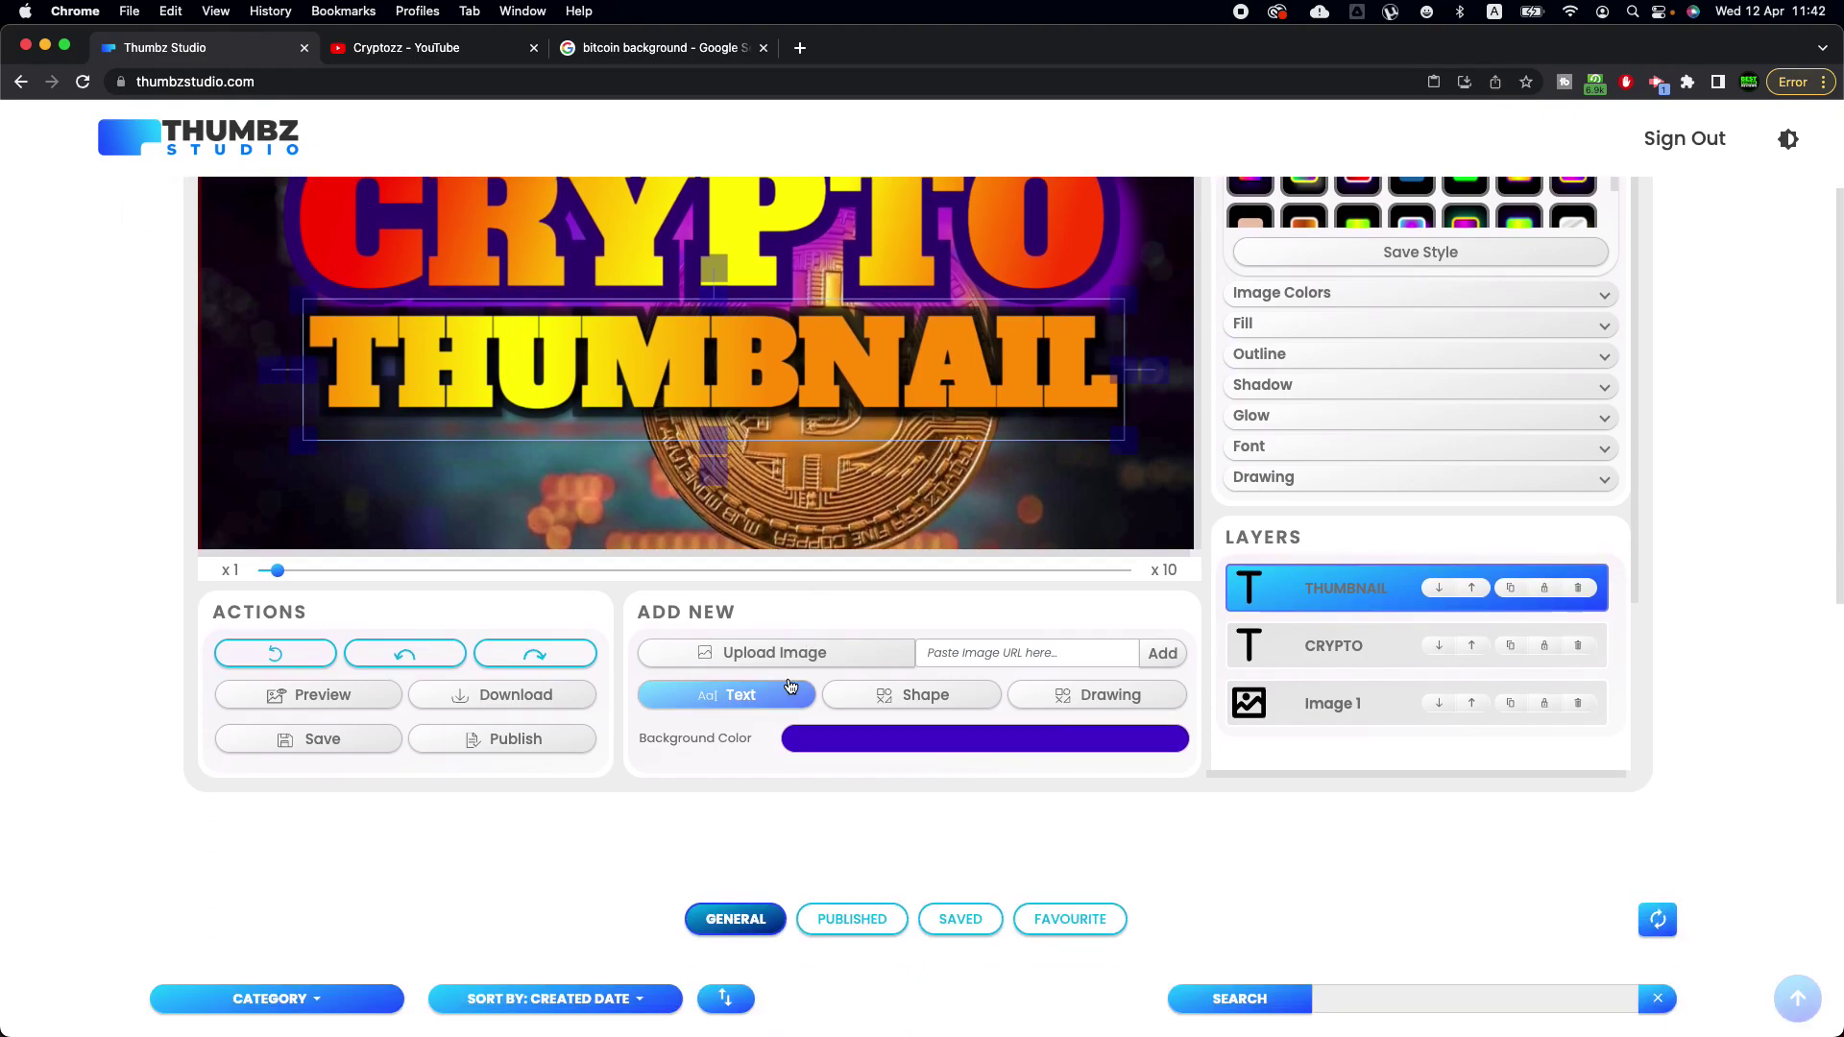
{"action": "left_click", "coordinate": [365, 699]}
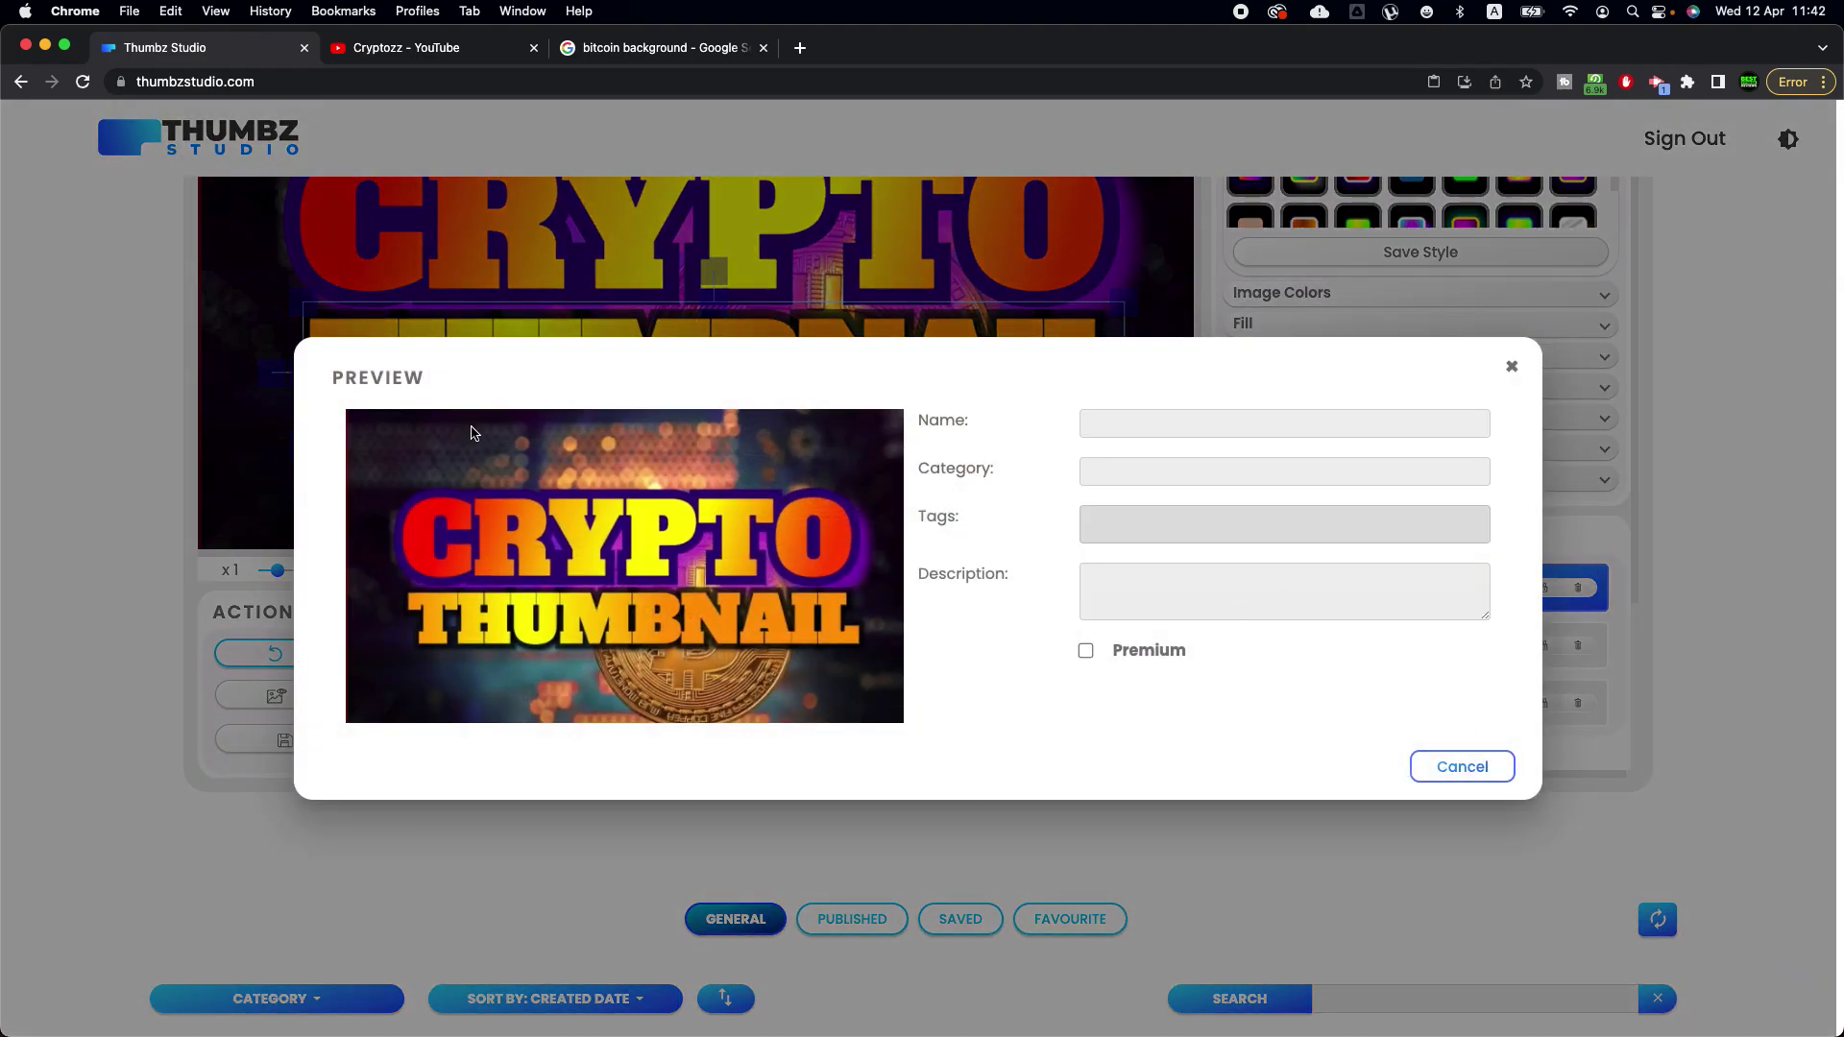
{"action": "left_click", "coordinate": [1512, 366]}
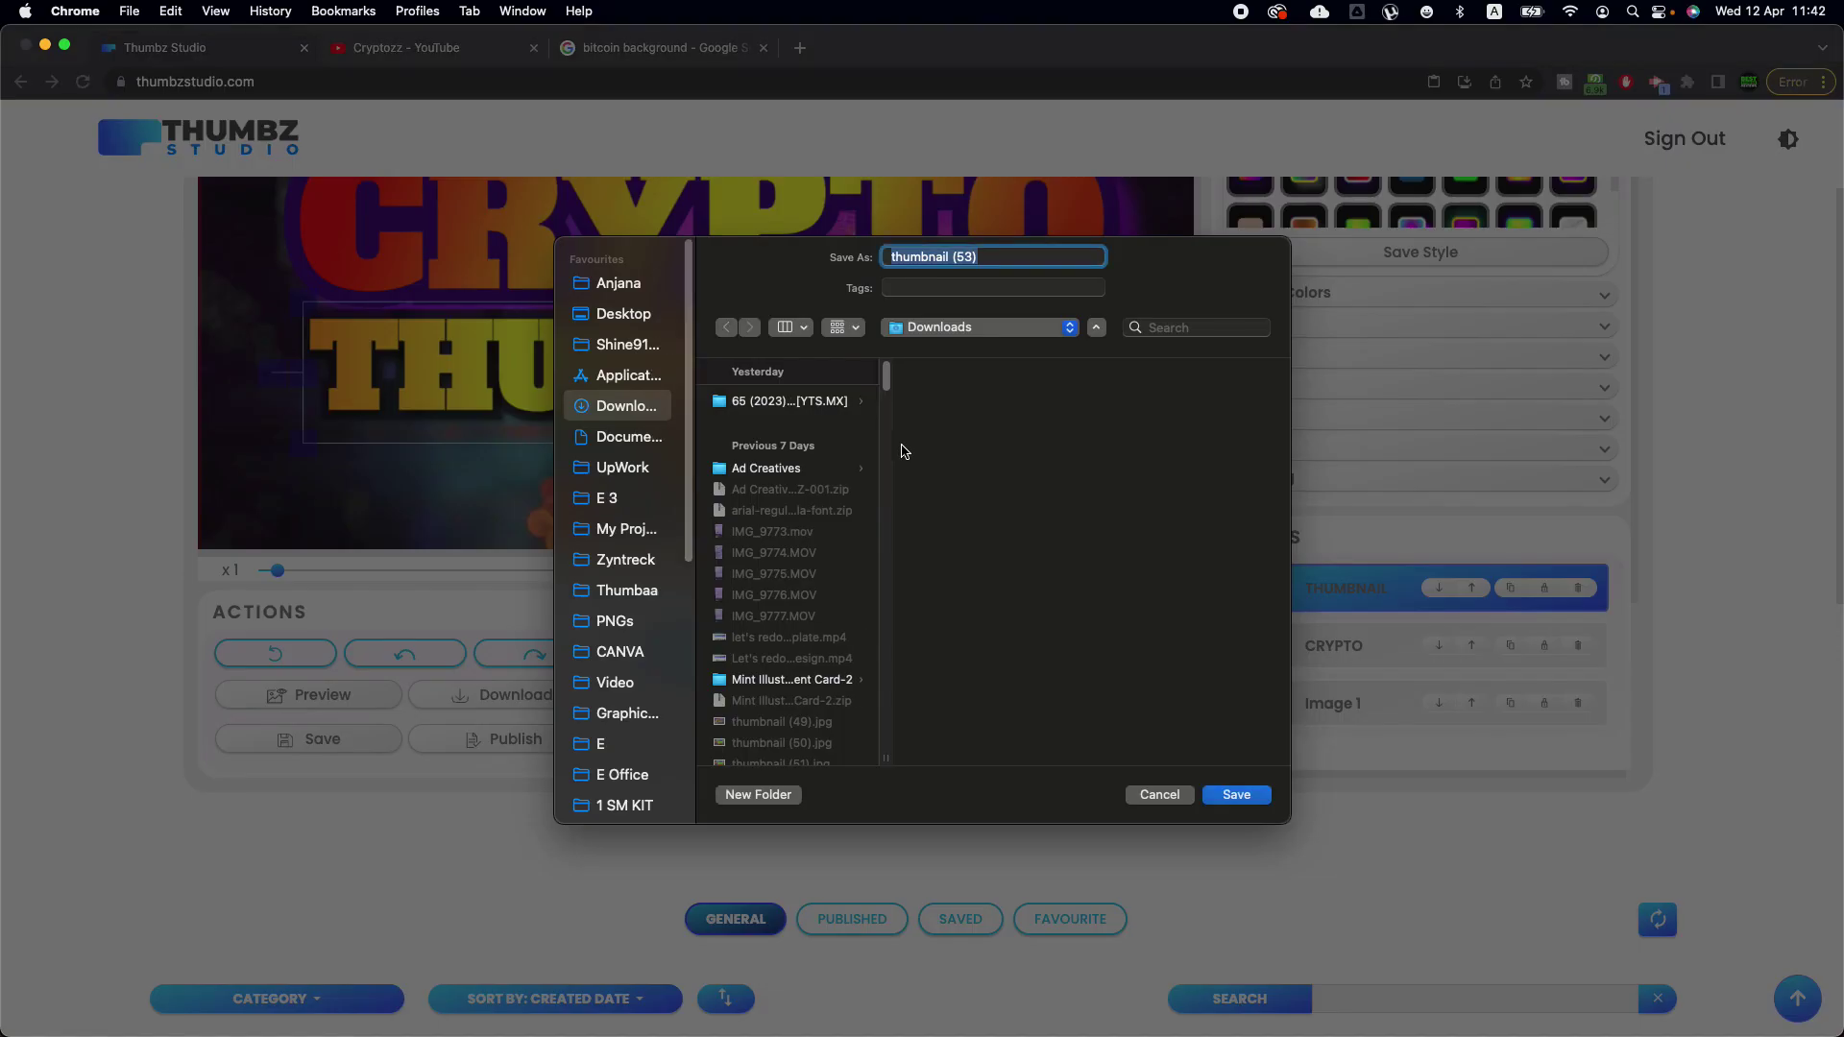
{"action": "left_click", "coordinate": [1146, 796]}
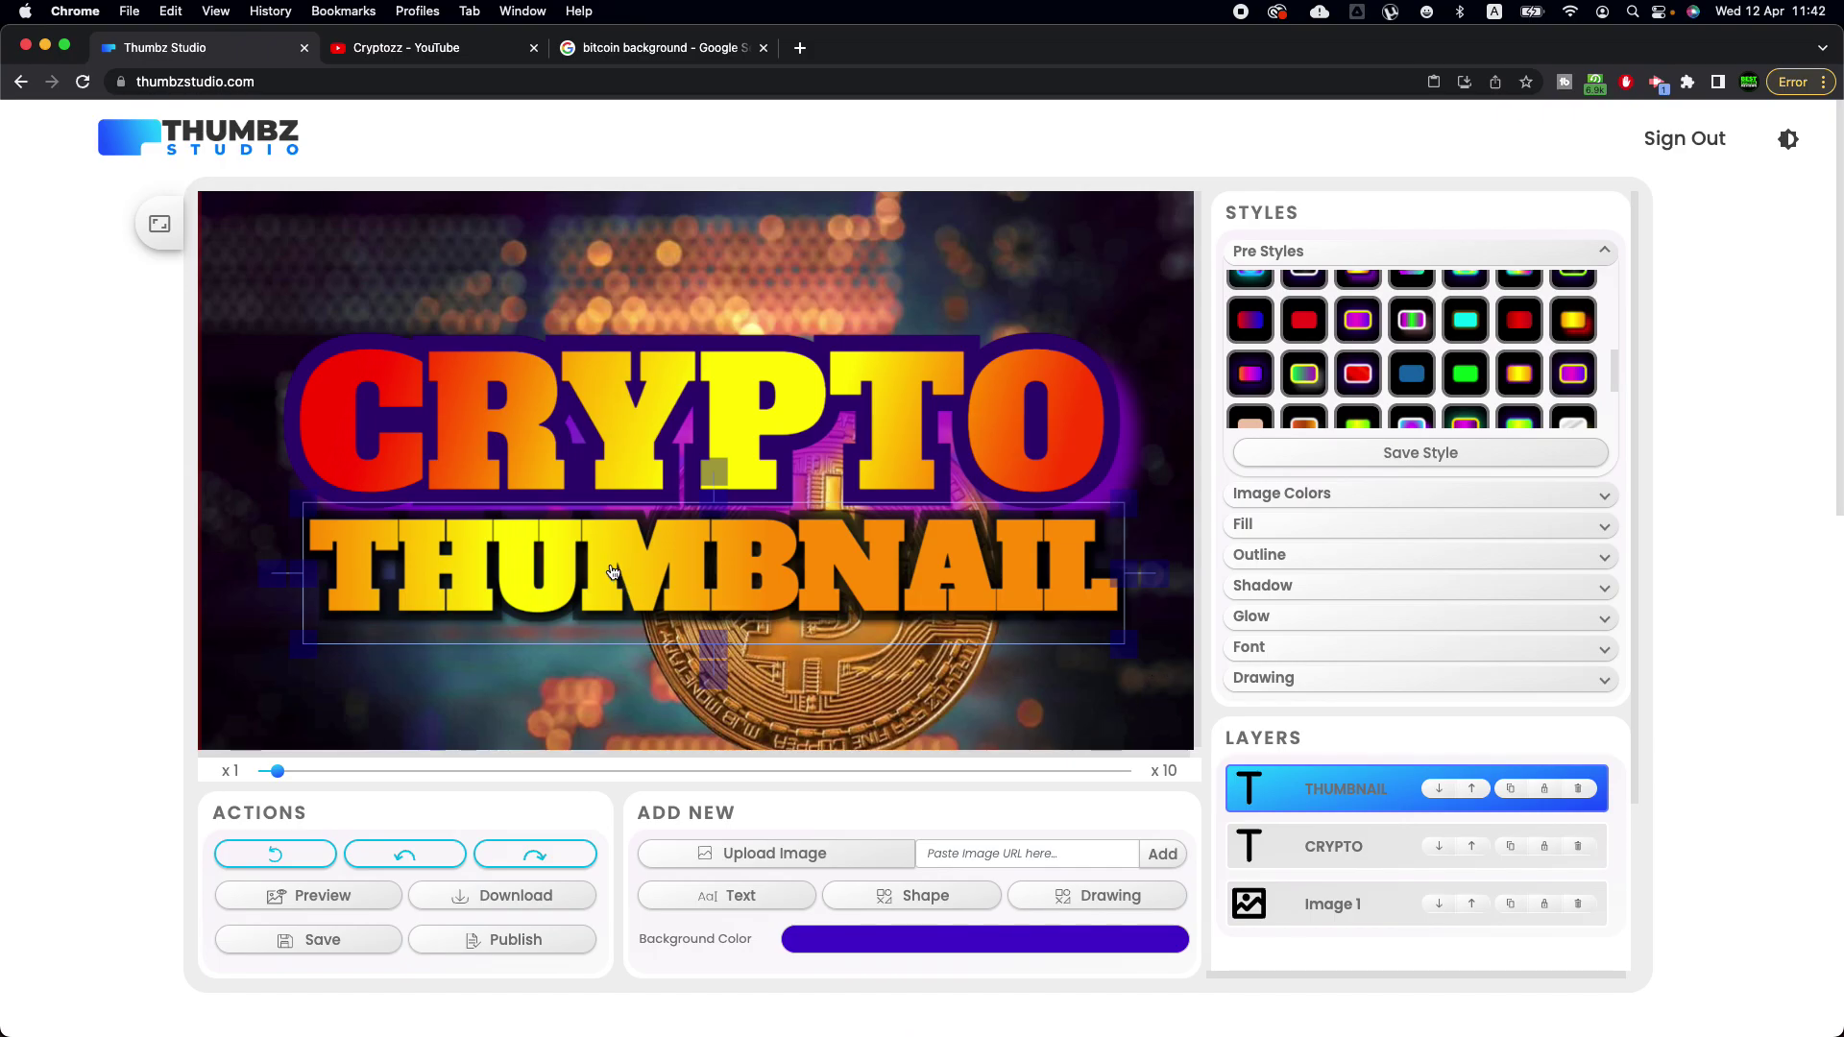
Save the design as a template named "dasdasdas" in the Health category with the extra tag "asdad"
{"action": "scroll", "coordinate": [577, 567], "scroll_direction": "down", "scroll_amount": 8}
{"action": "scroll", "coordinate": [509, 549], "scroll_direction": "up", "scroll_amount": 4}
{"action": "scroll", "coordinate": [480, 549], "scroll_direction": "down", "scroll_amount": 4}
{"action": "scroll", "coordinate": [457, 551], "scroll_direction": "up", "scroll_amount": 6}
{"action": "left_click", "coordinate": [342, 728]}
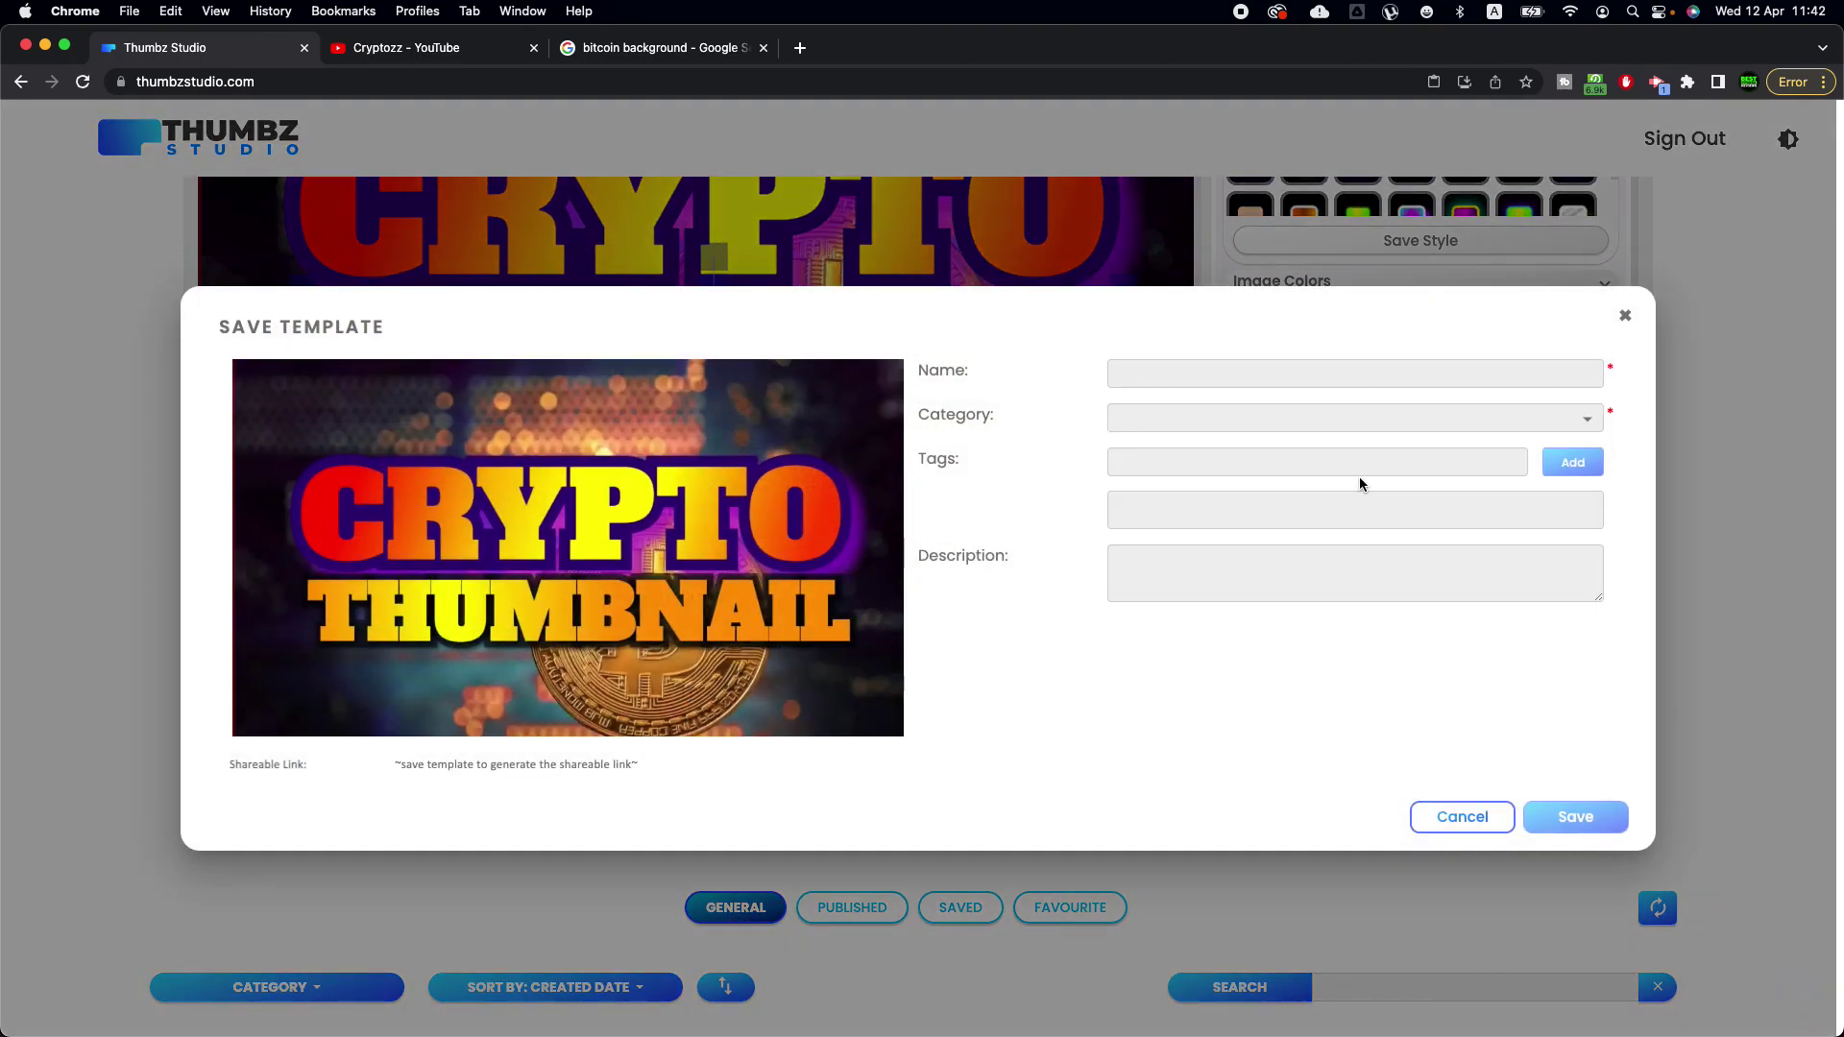
{"action": "left_click", "coordinate": [1317, 391]}
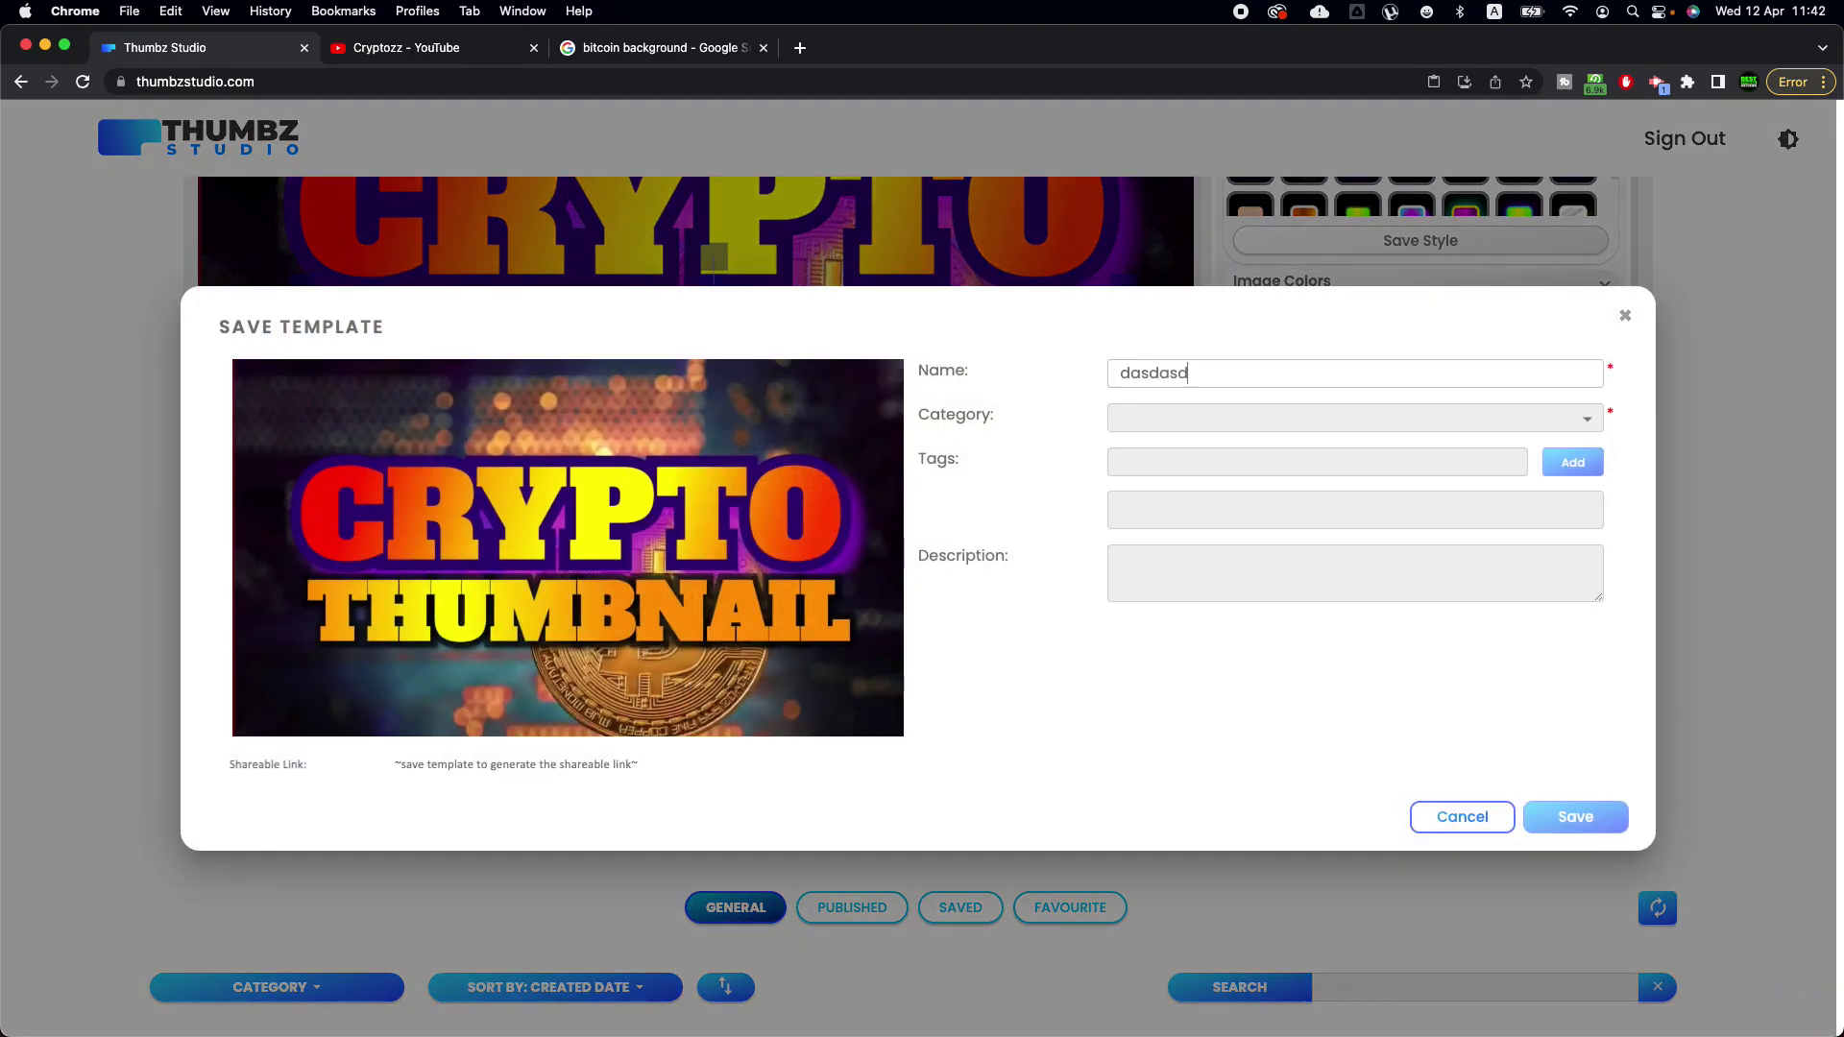
{"action": "left_click", "coordinate": [1404, 425]}
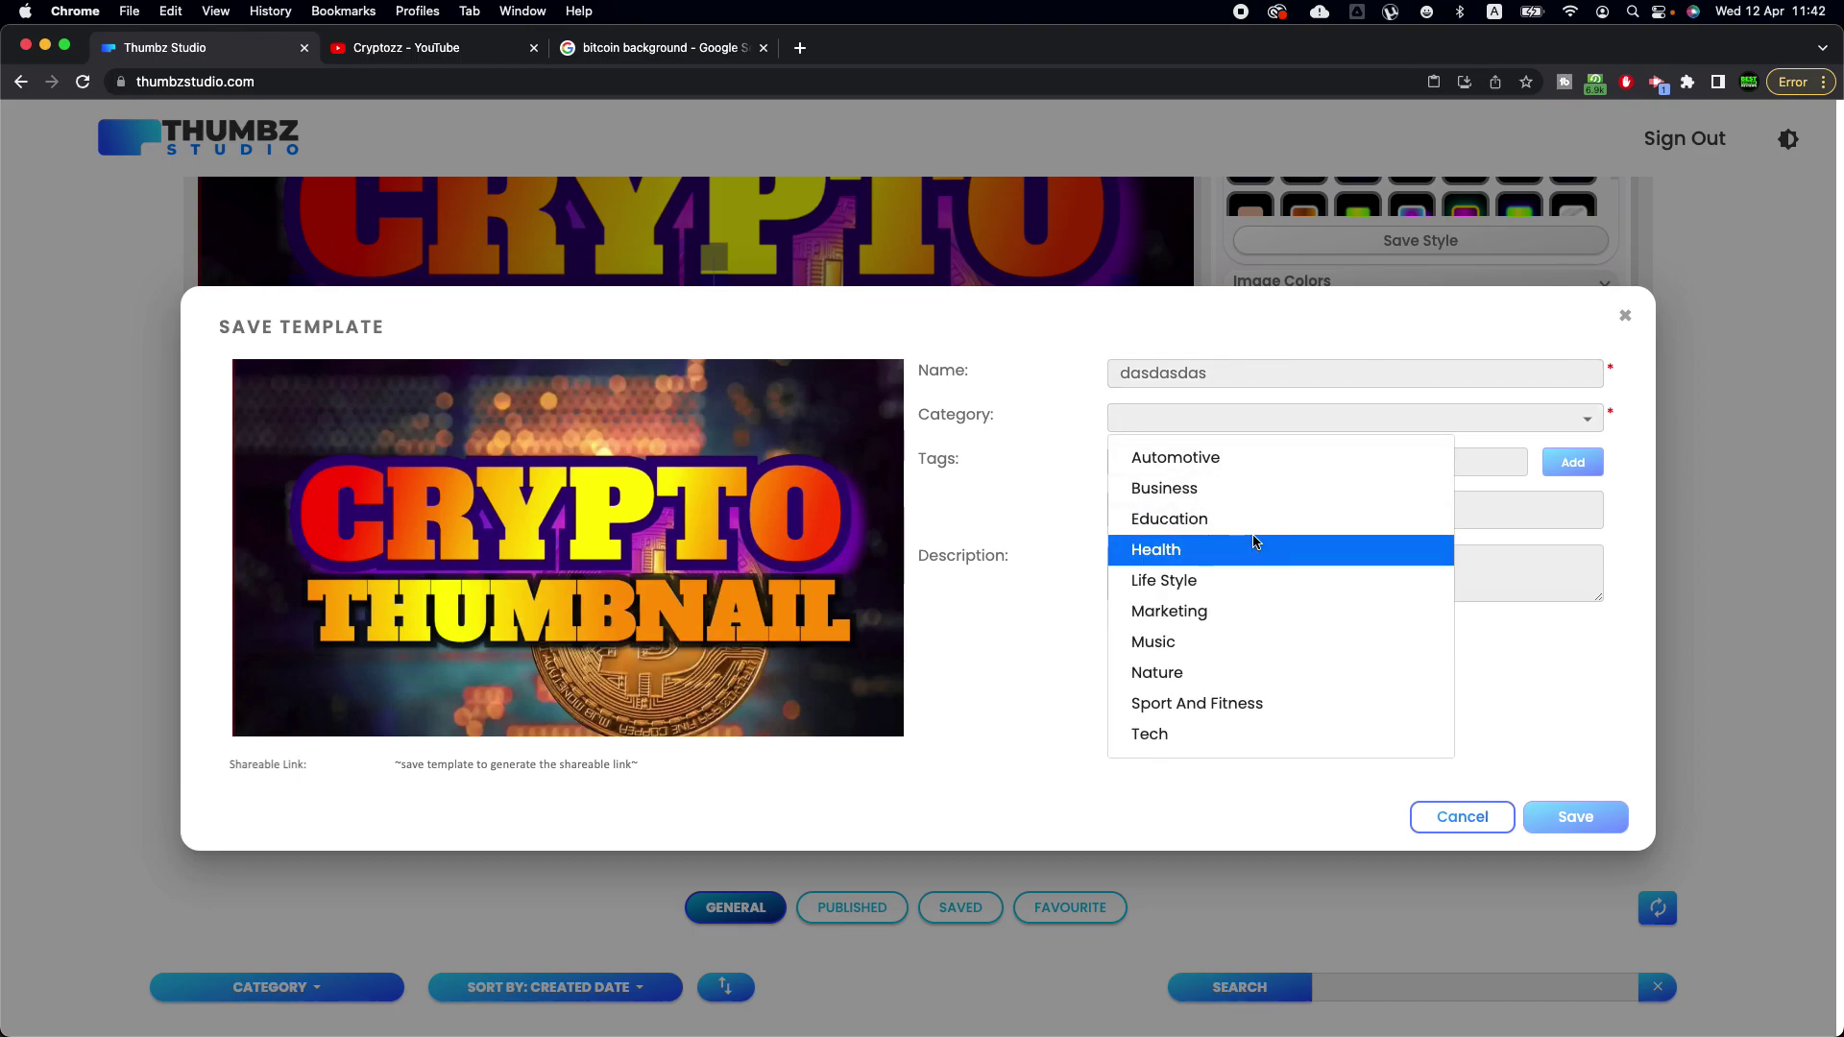
{"action": "left_click", "coordinate": [1264, 548]}
{"action": "left_click", "coordinate": [1141, 455]}
{"action": "type", "text": "asdad"}
{"action": "key", "text": "Return"}
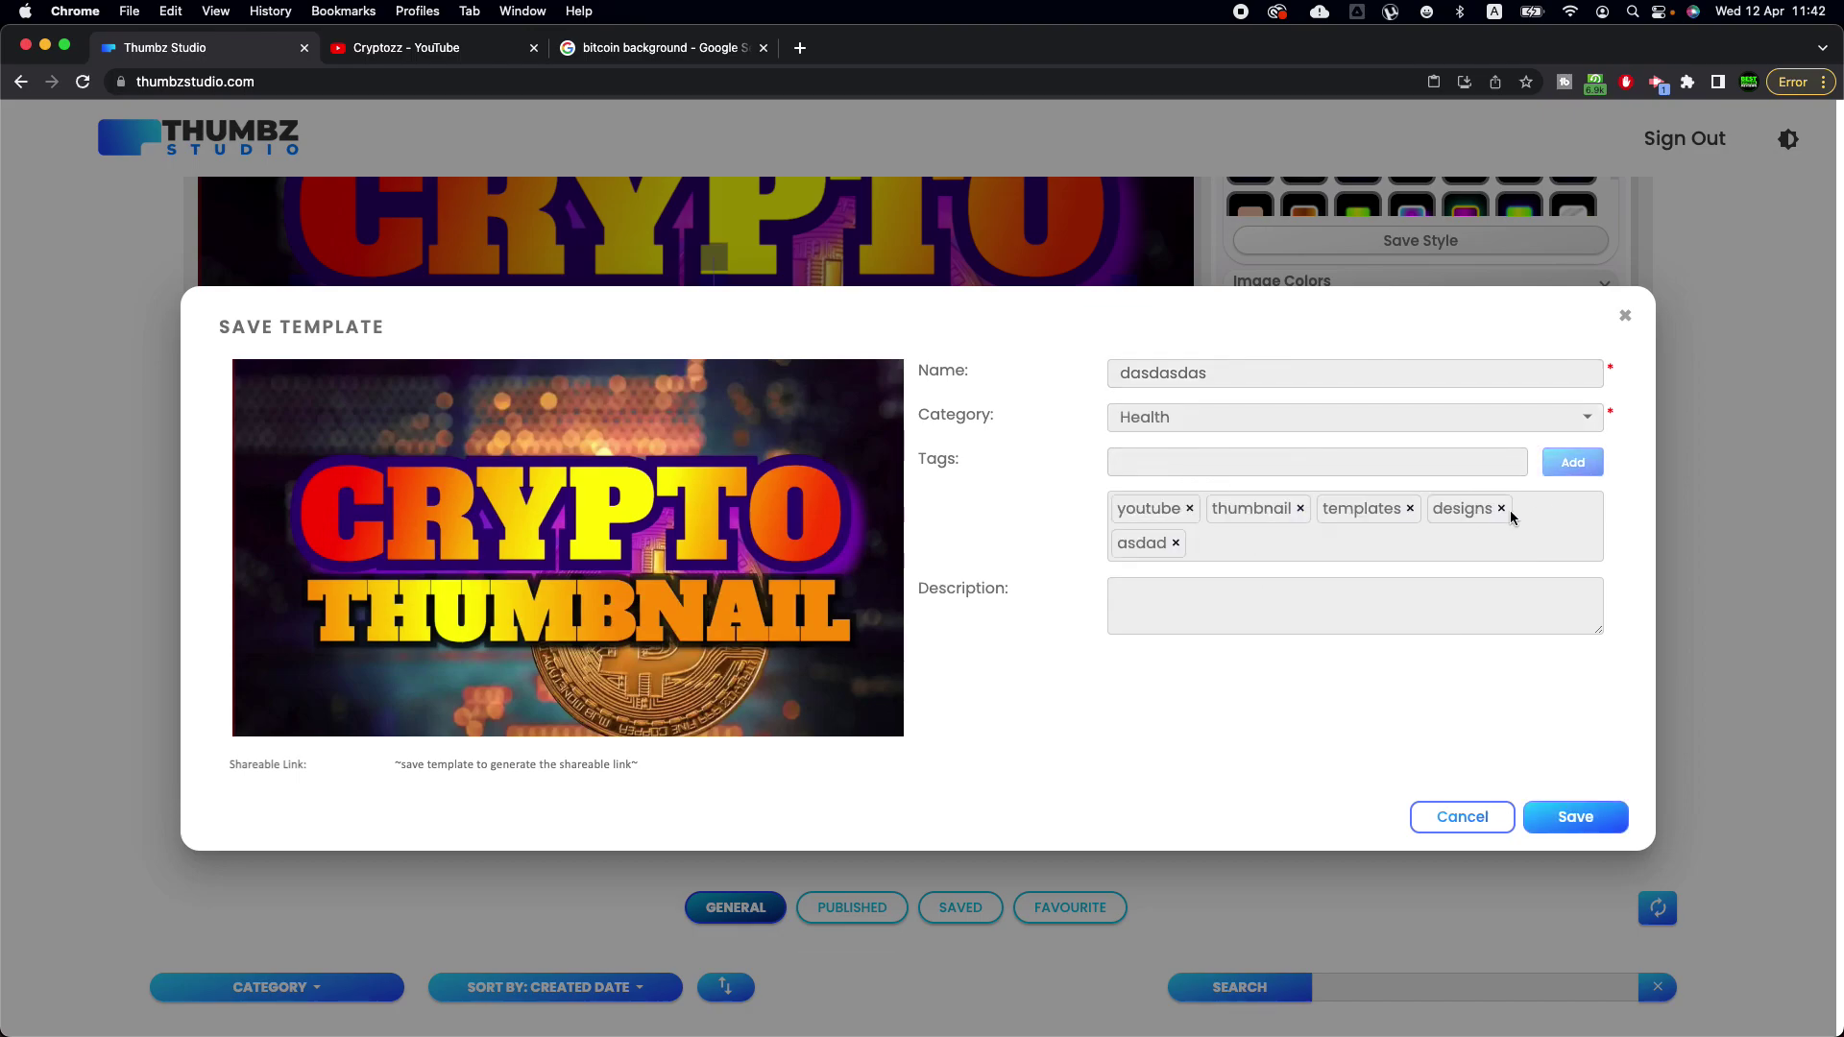
{"action": "left_click", "coordinate": [1543, 832]}
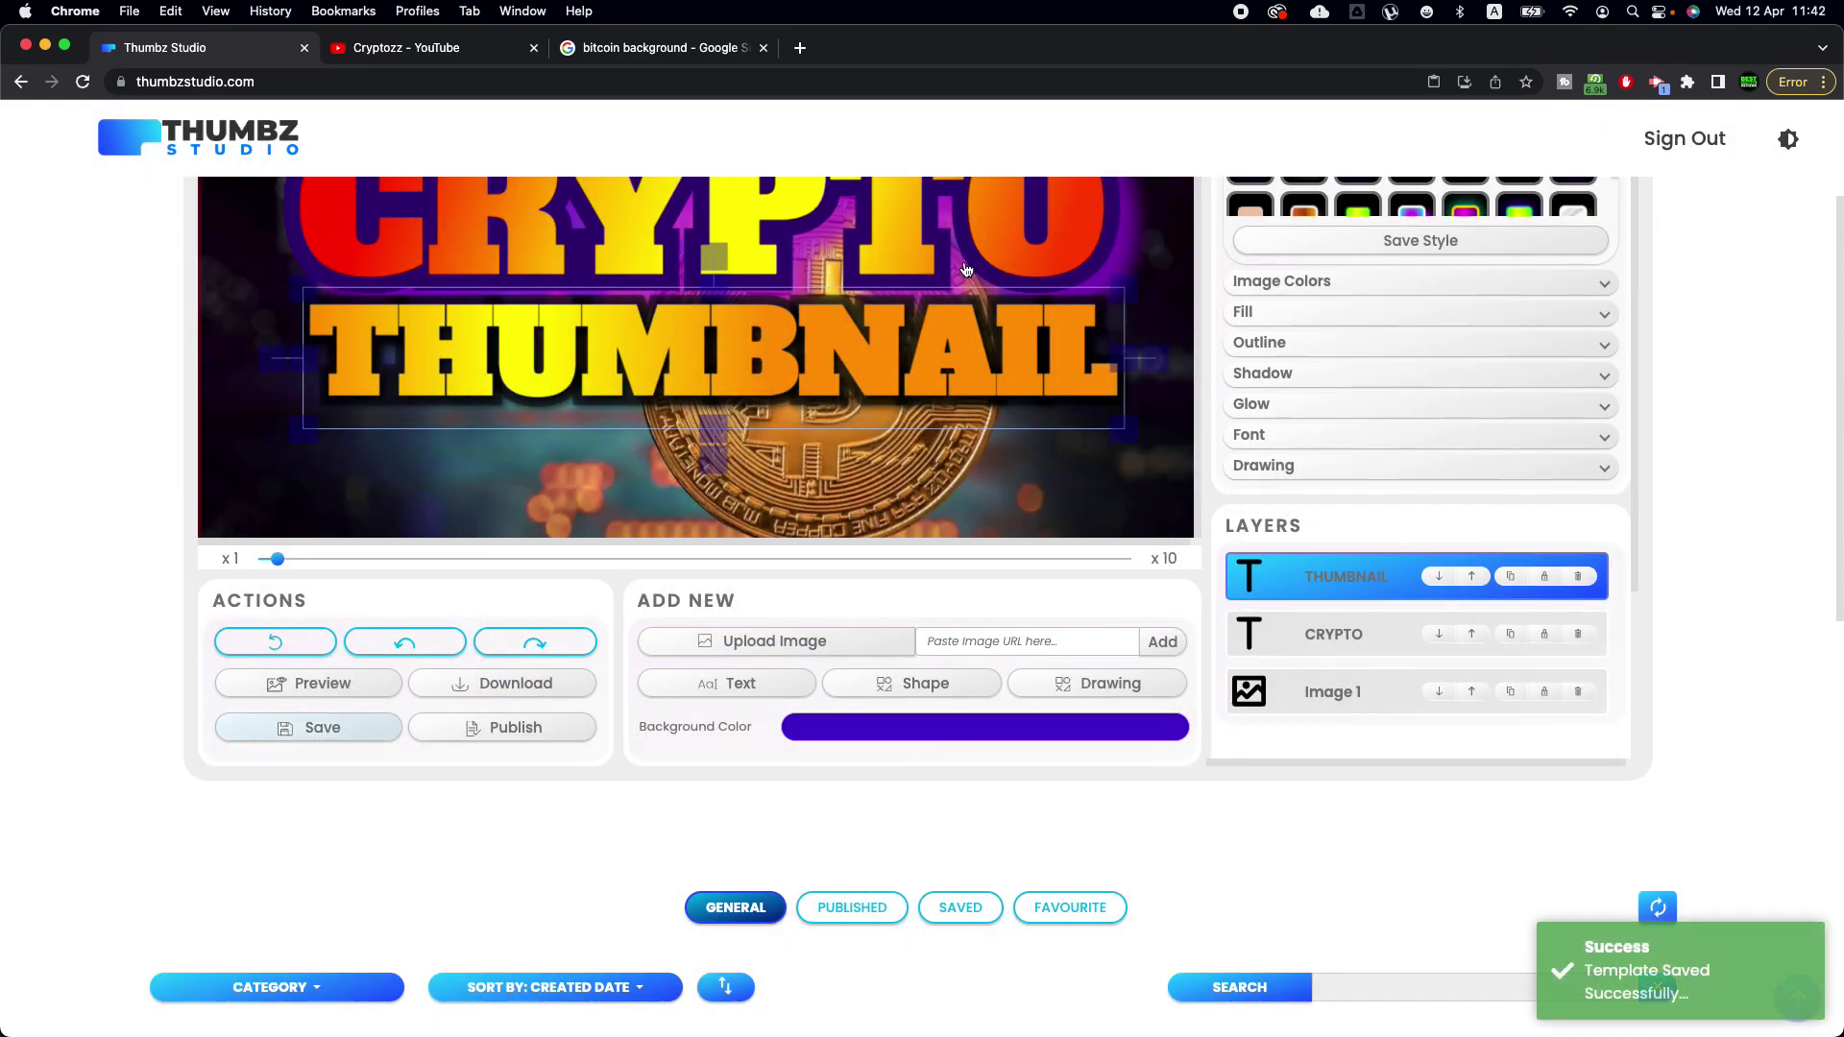
Show the saved templates and load the CRYPTO THUMBNAIL template onto the canvas
{"action": "scroll", "coordinate": [866, 815], "scroll_direction": "down", "scroll_amount": 1}
{"action": "left_click", "coordinate": [958, 899]}
{"action": "scroll", "coordinate": [1114, 816], "scroll_direction": "down", "scroll_amount": 5}
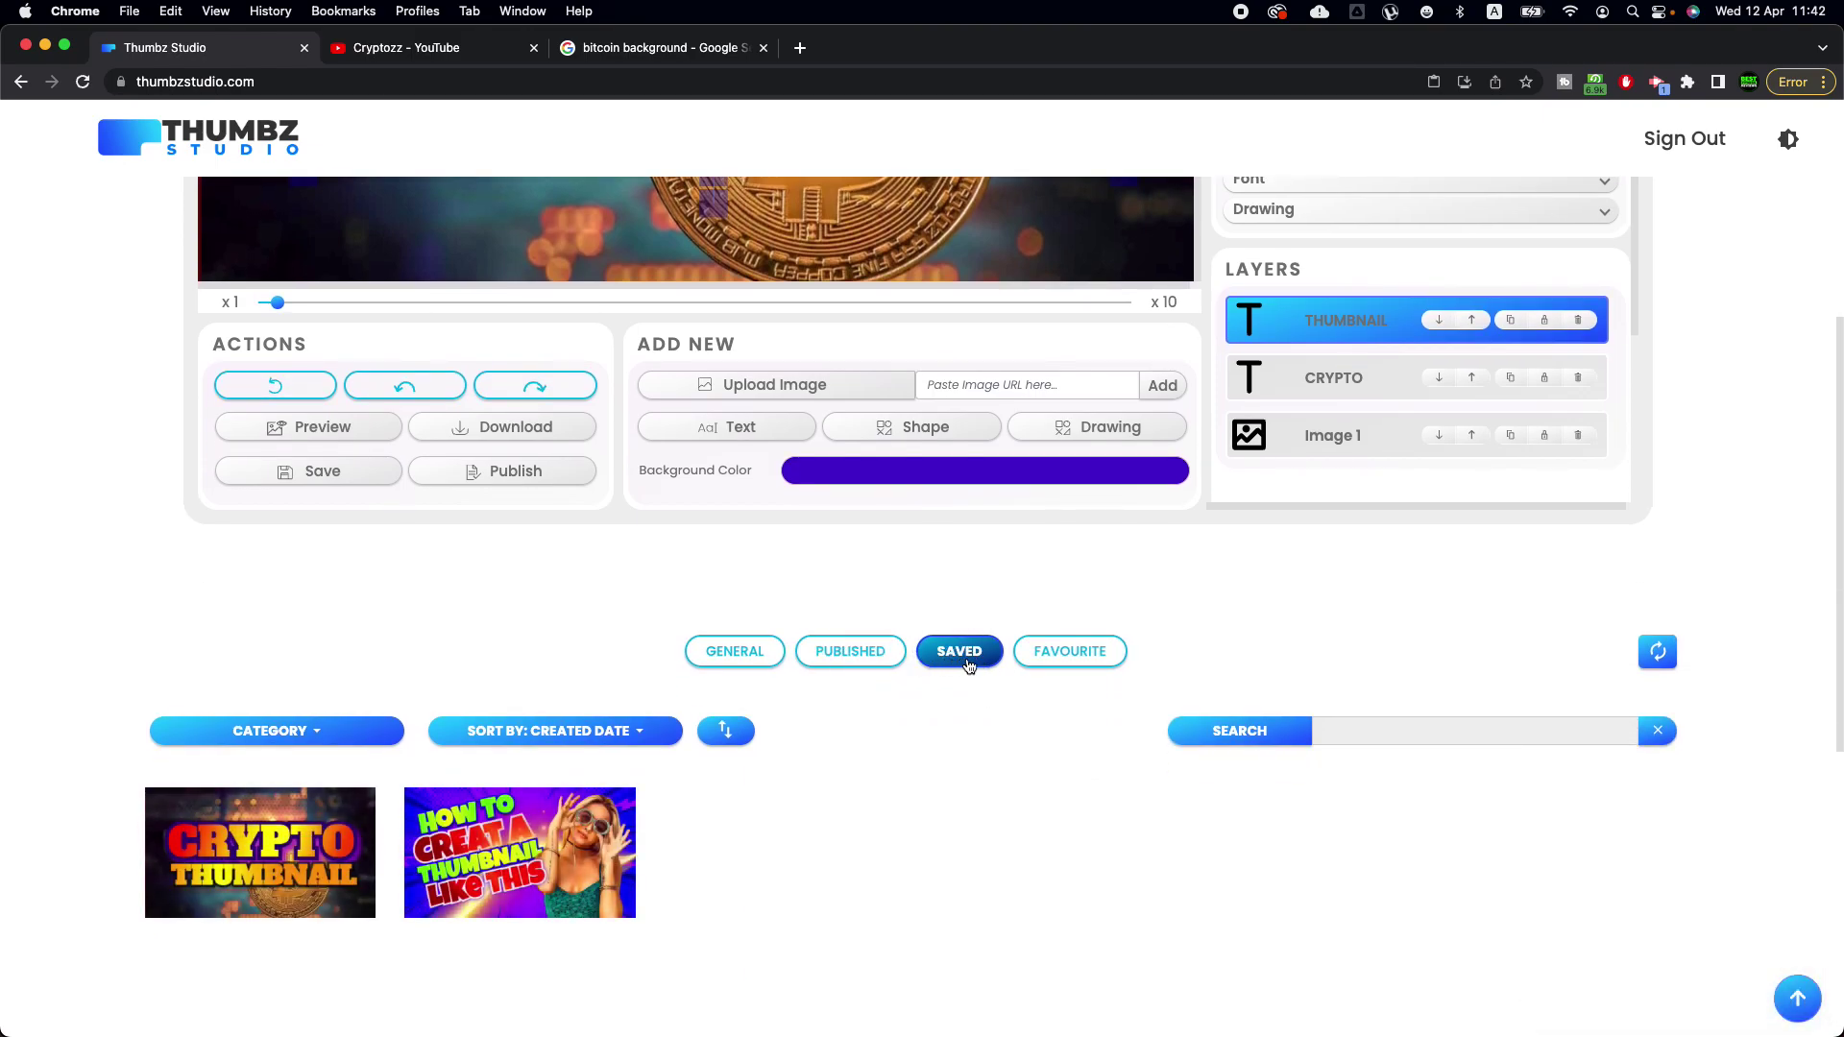
{"action": "scroll", "coordinate": [951, 673], "scroll_direction": "up", "scroll_amount": 10}
{"action": "scroll", "coordinate": [1069, 774], "scroll_direction": "down", "scroll_amount": 8}
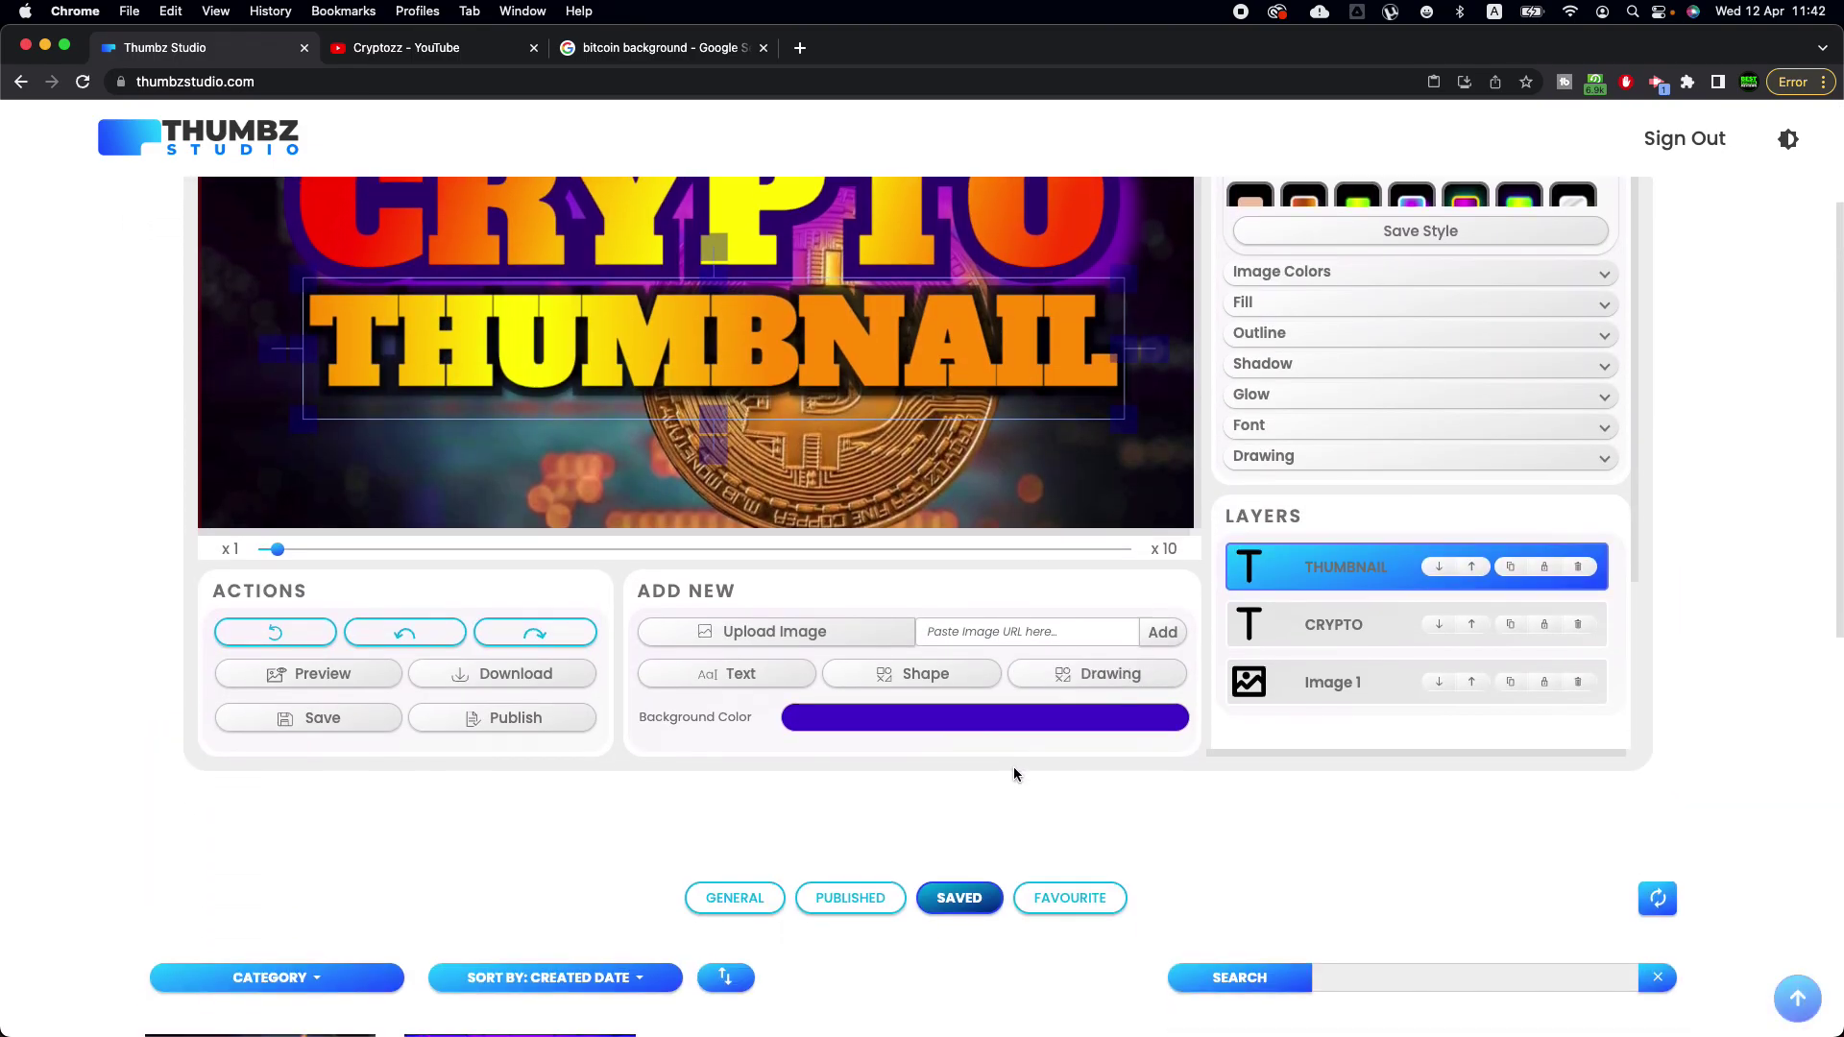
{"action": "left_click", "coordinate": [274, 898]}
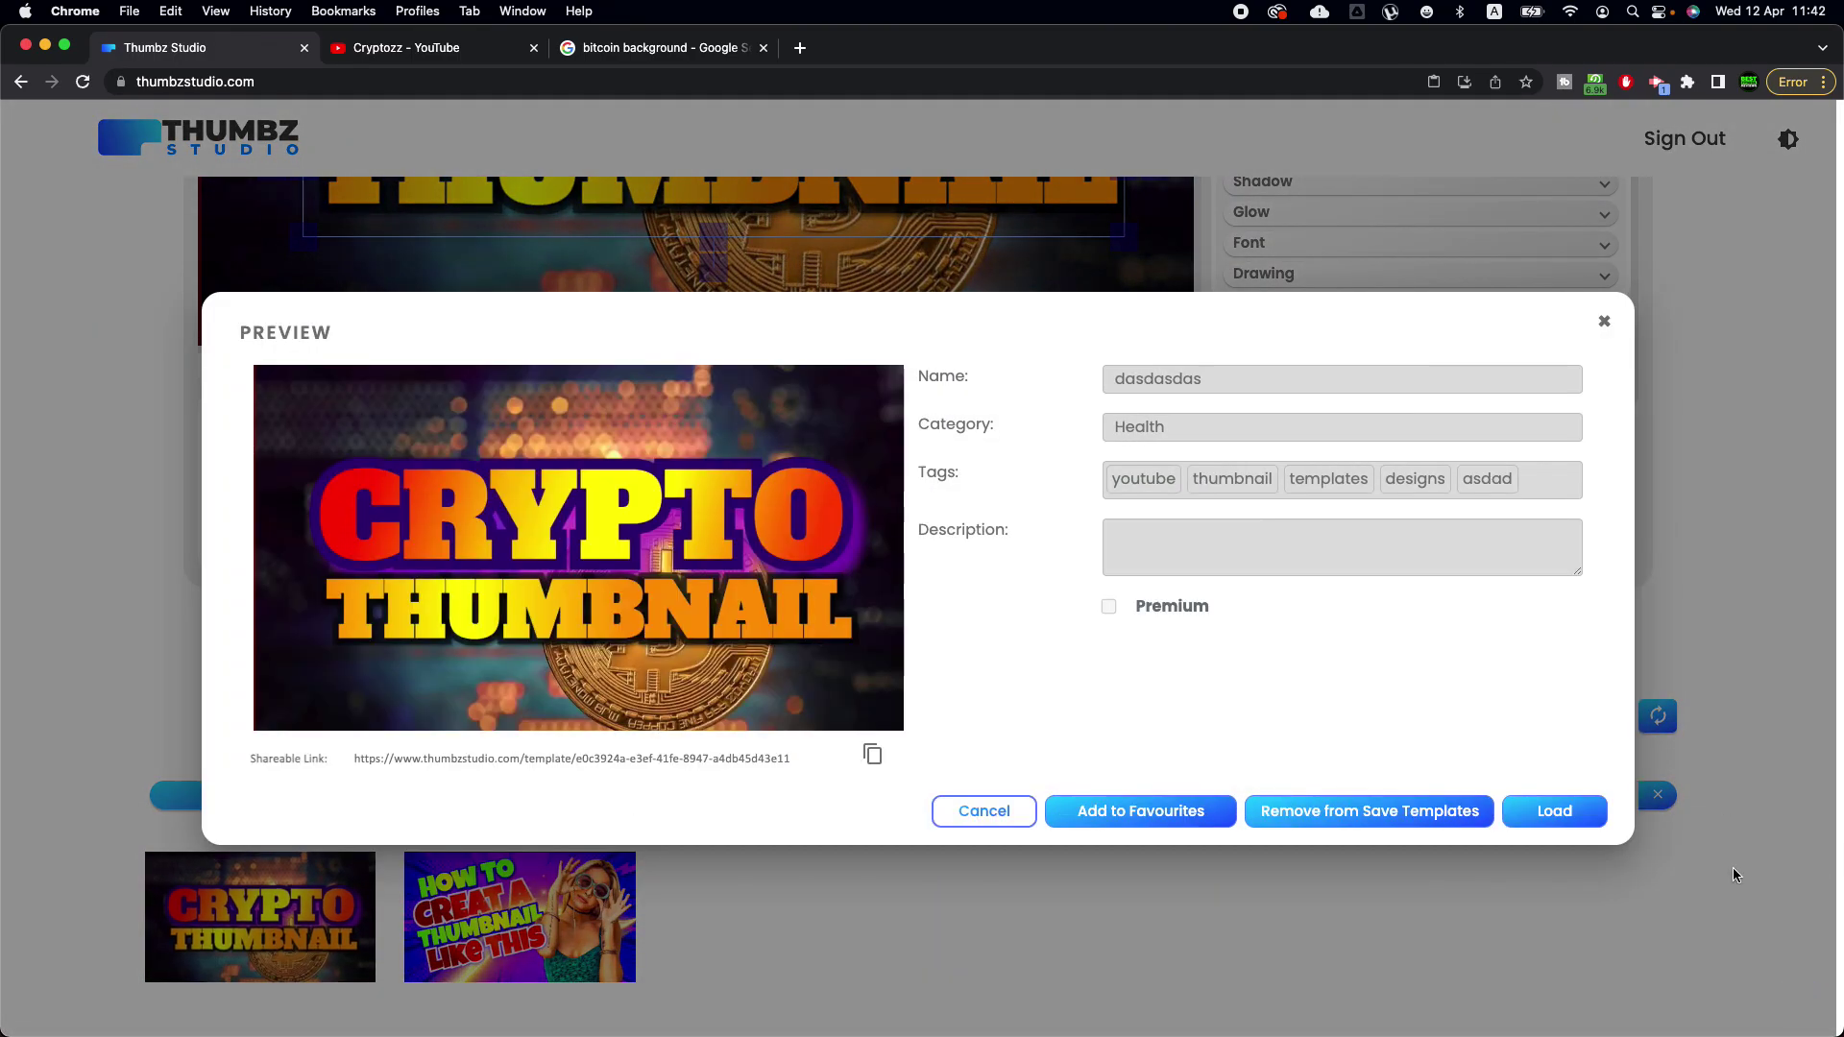
{"action": "left_click", "coordinate": [1576, 812]}
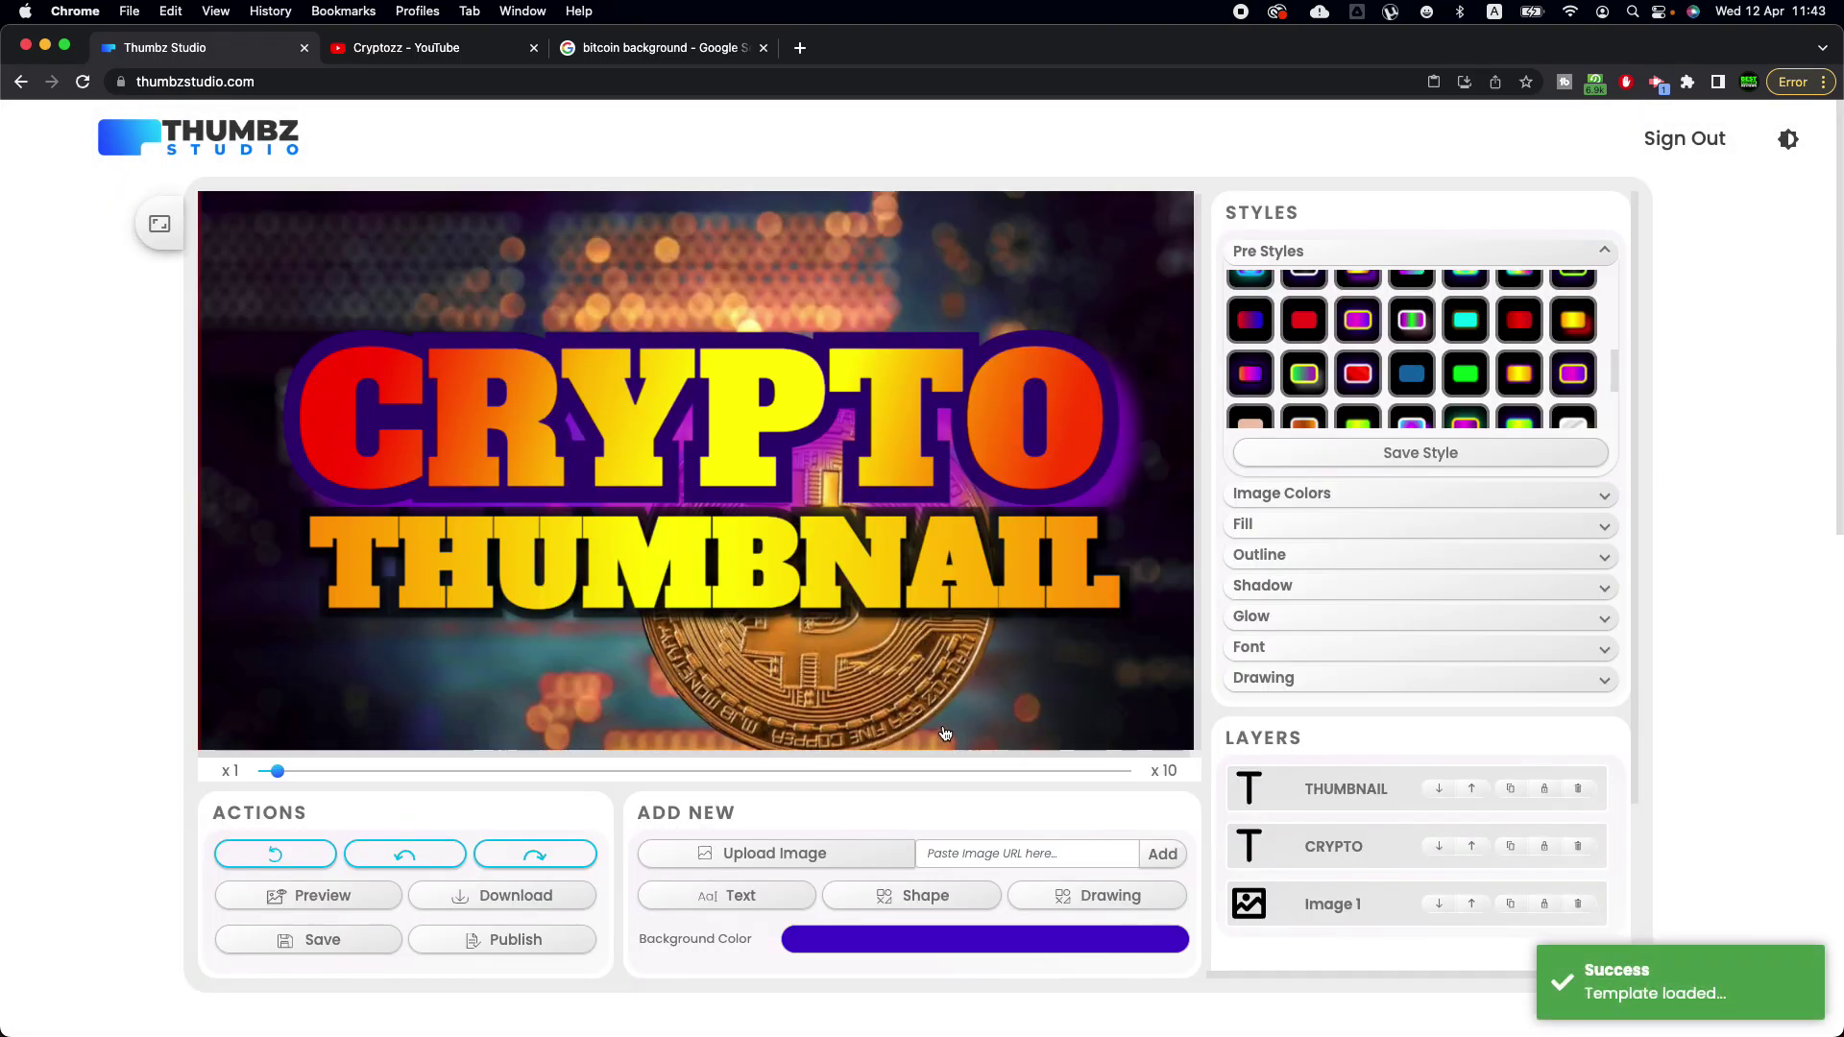
Browse the general template library and search it for "crypto"
{"action": "scroll", "coordinate": [943, 727], "scroll_direction": "down", "scroll_amount": 10}
{"action": "scroll", "coordinate": [908, 721], "scroll_direction": "up", "scroll_amount": 5}
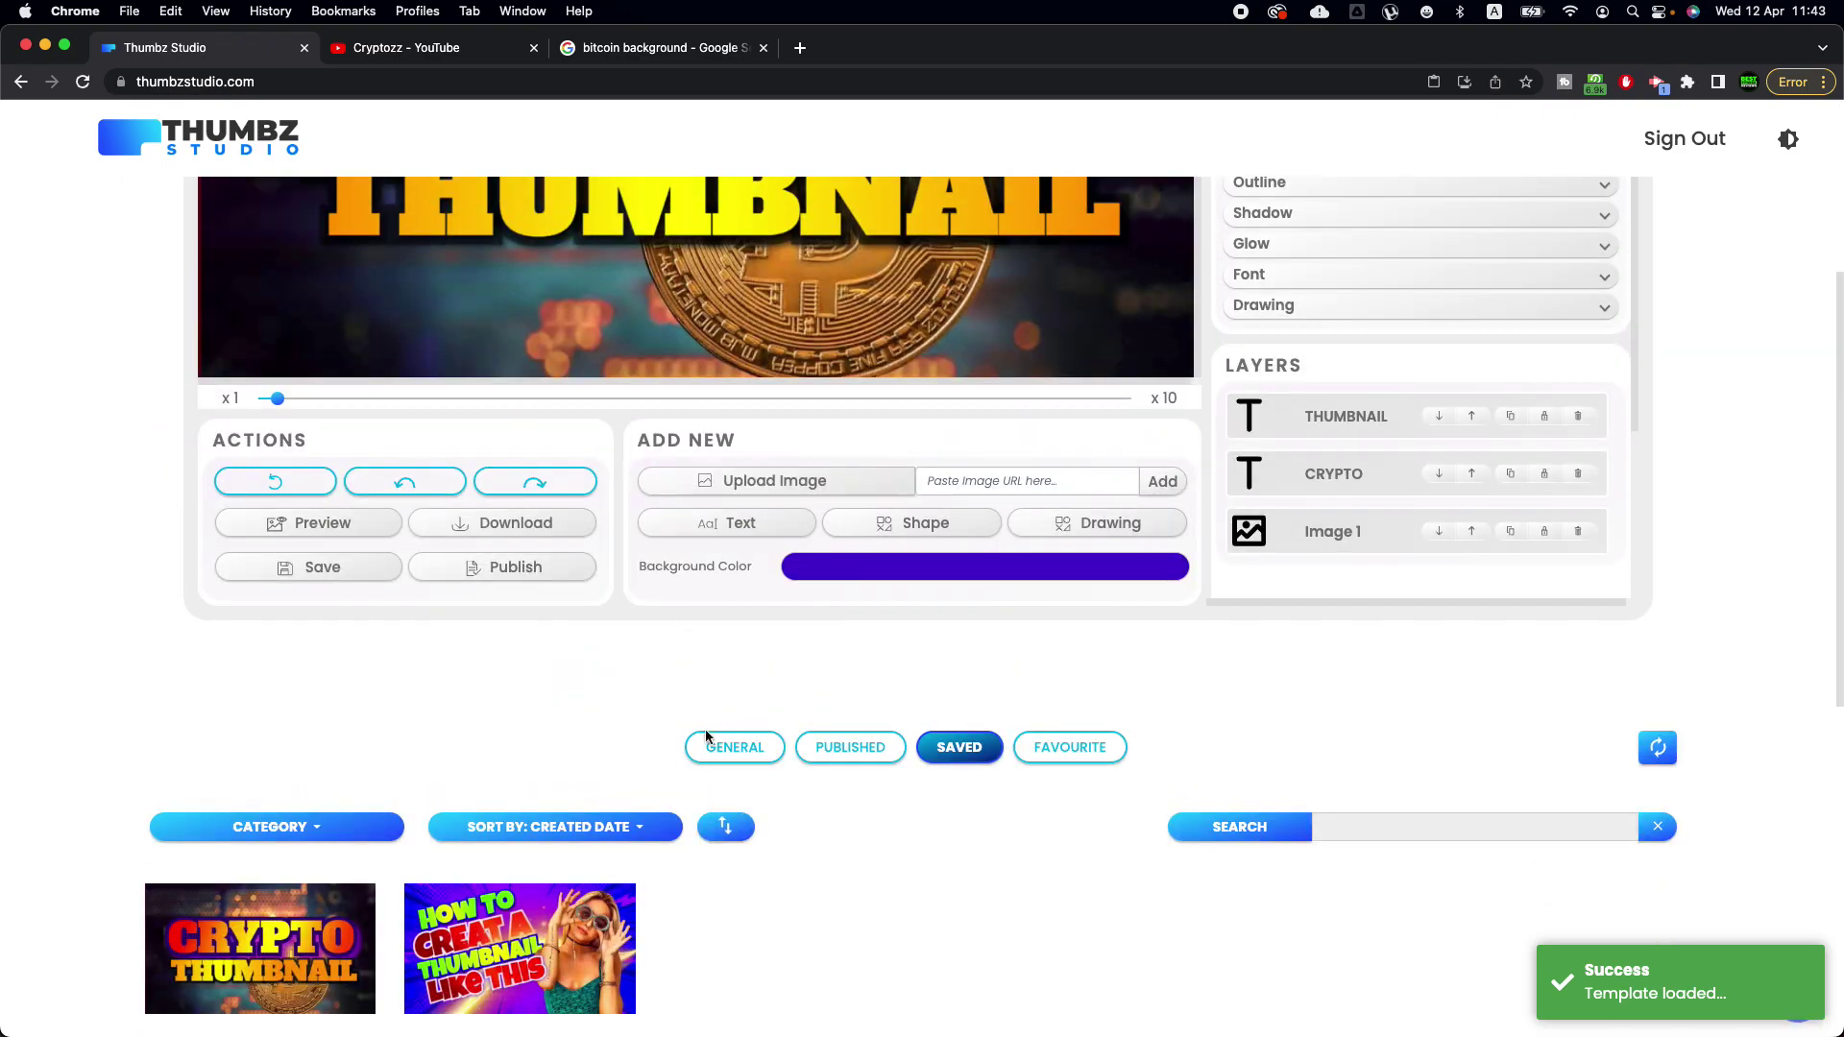
{"action": "left_click", "coordinate": [711, 745]}
{"action": "scroll", "coordinate": [1372, 636], "scroll_direction": "down", "scroll_amount": 10}
{"action": "scroll", "coordinate": [1507, 641], "scroll_direction": "up", "scroll_amount": 8}
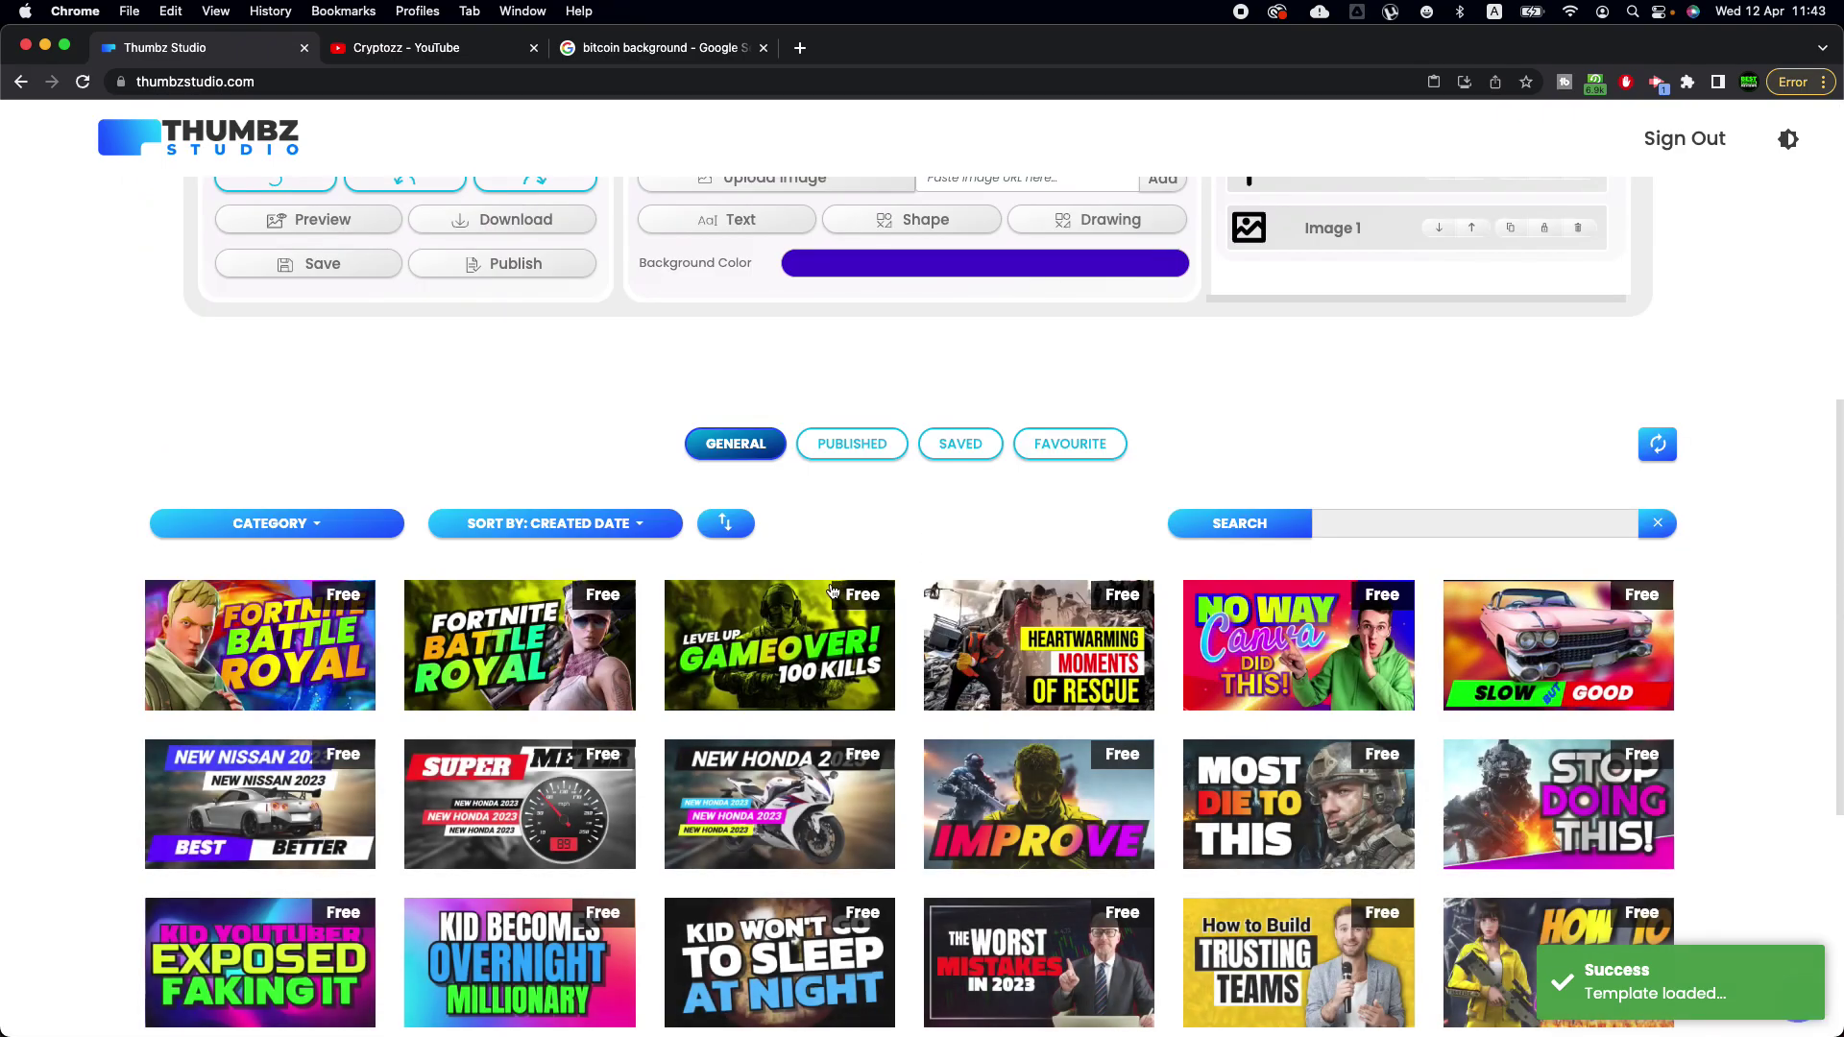
{"action": "scroll", "coordinate": [832, 593], "scroll_direction": "up", "scroll_amount": 5}
{"action": "scroll", "coordinate": [1477, 735], "scroll_direction": "down", "scroll_amount": 7}
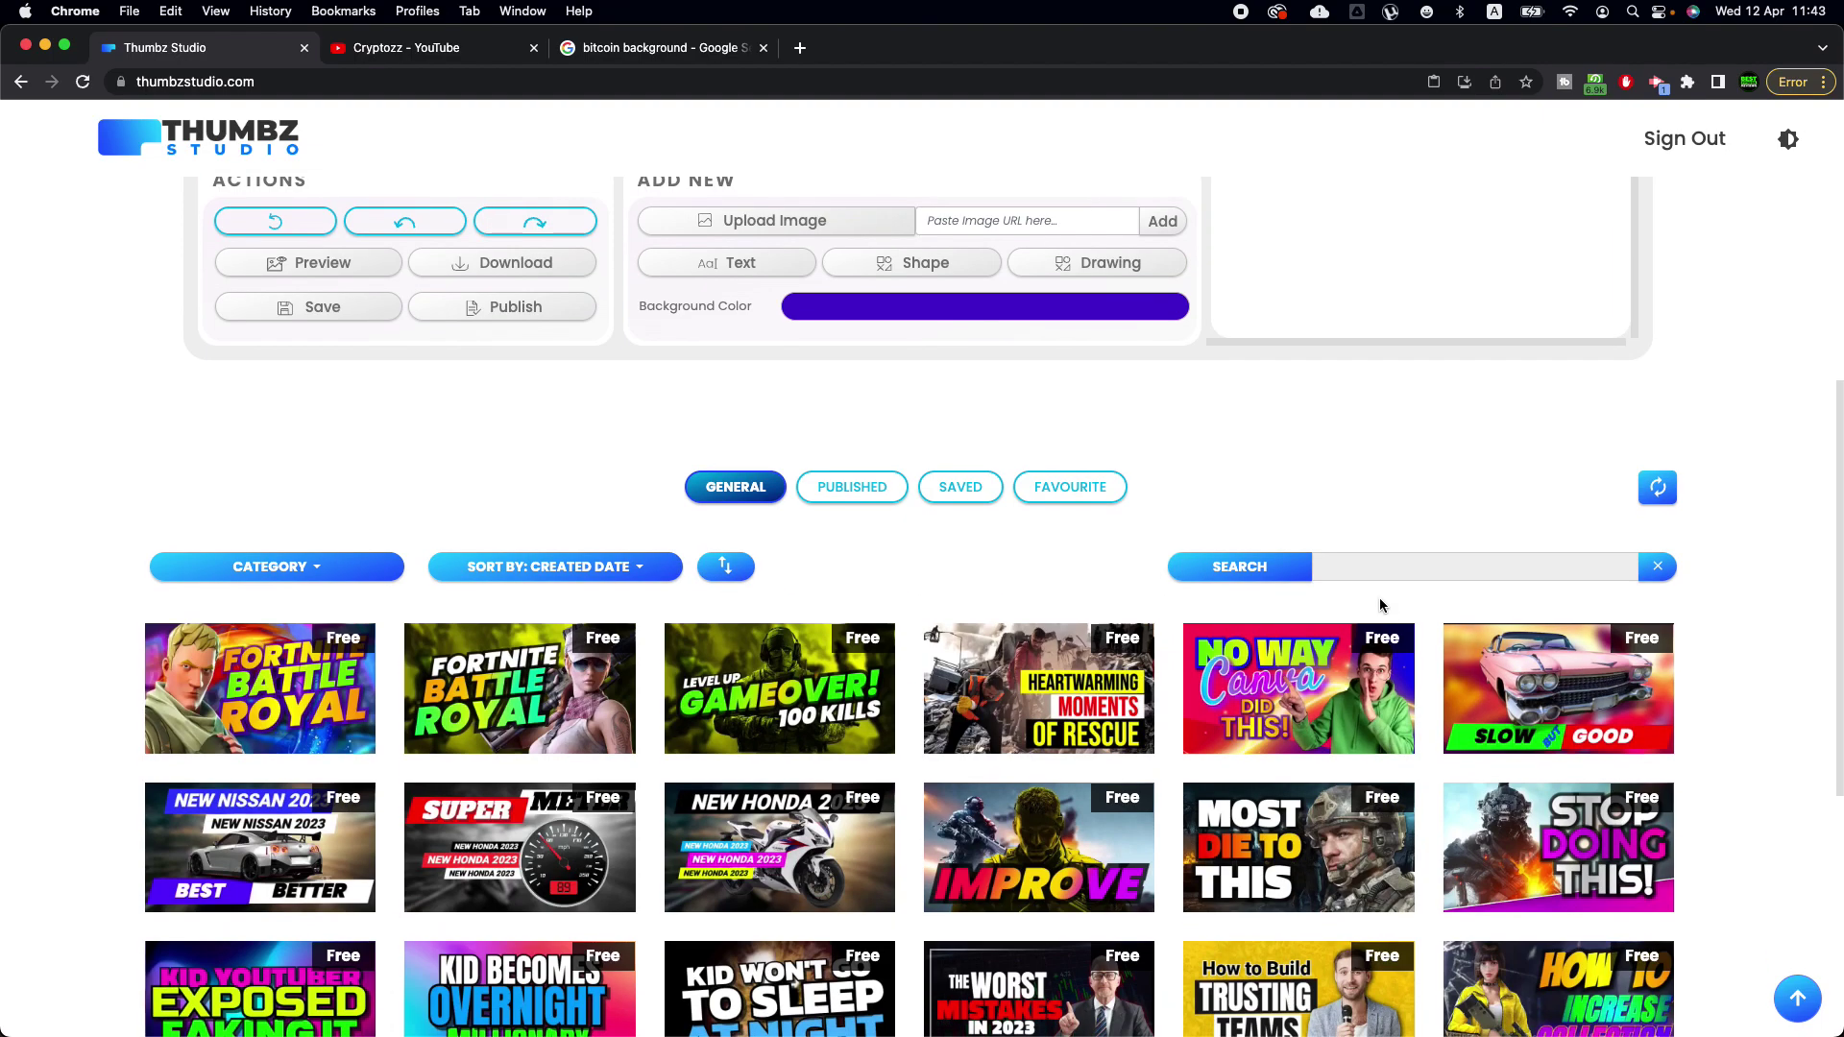
{"action": "left_click", "coordinate": [1383, 576]}
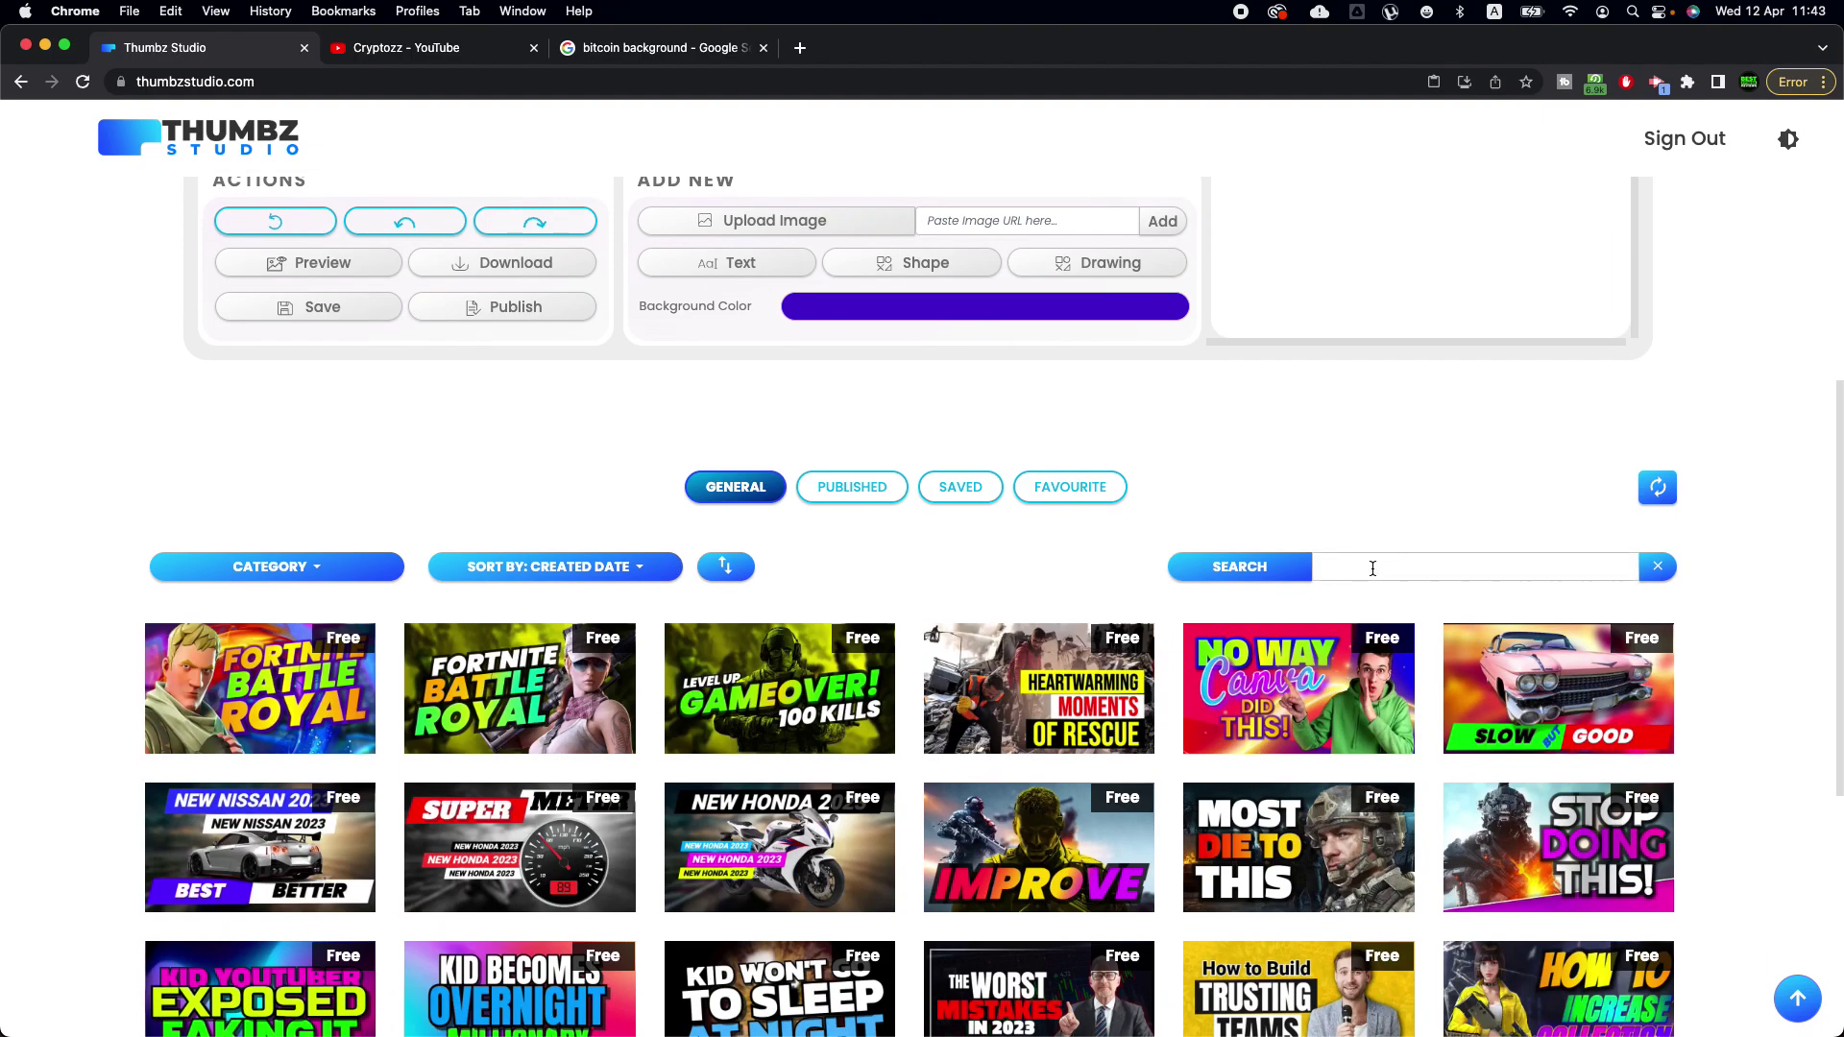
{"action": "type", "text": "crypto"}
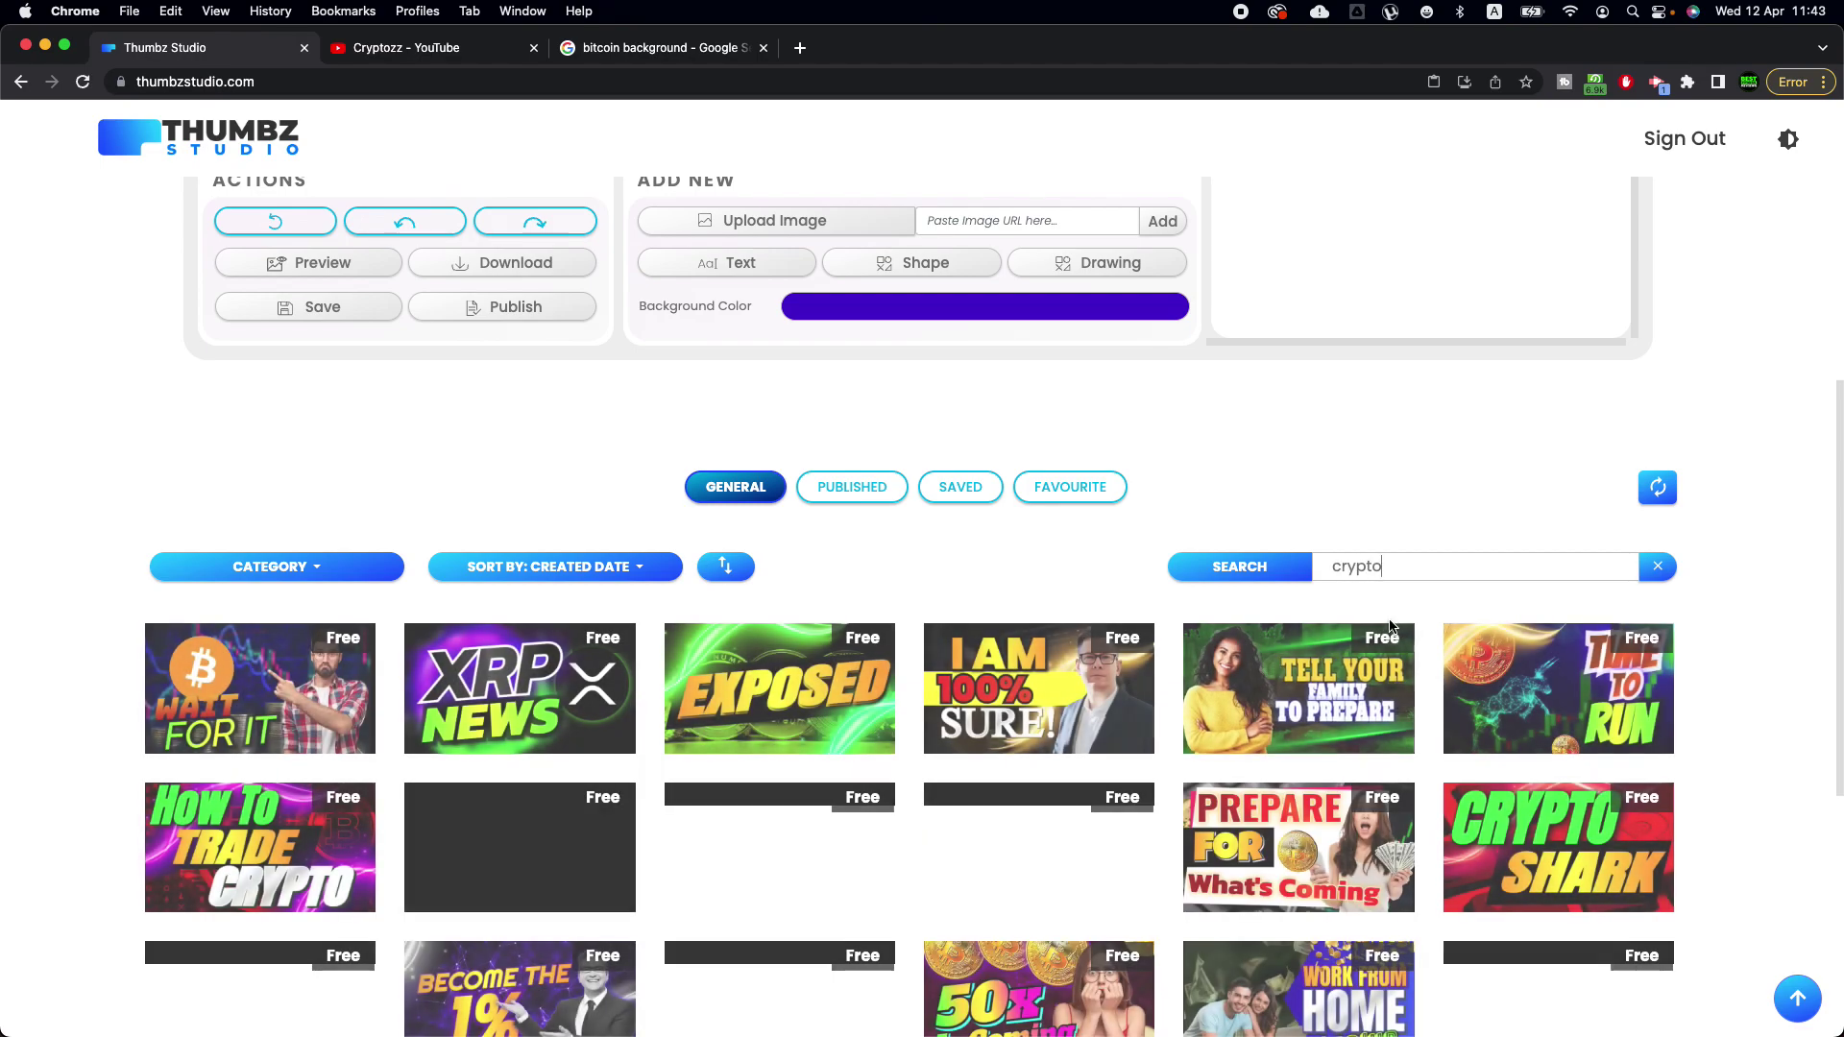
Go to page 2 of the crypto templates and load the Bitcoin 2023 Prediction template onto the canvas
{"action": "scroll", "coordinate": [766, 713], "scroll_direction": "down", "scroll_amount": 5}
{"action": "left_click", "coordinate": [231, 824]}
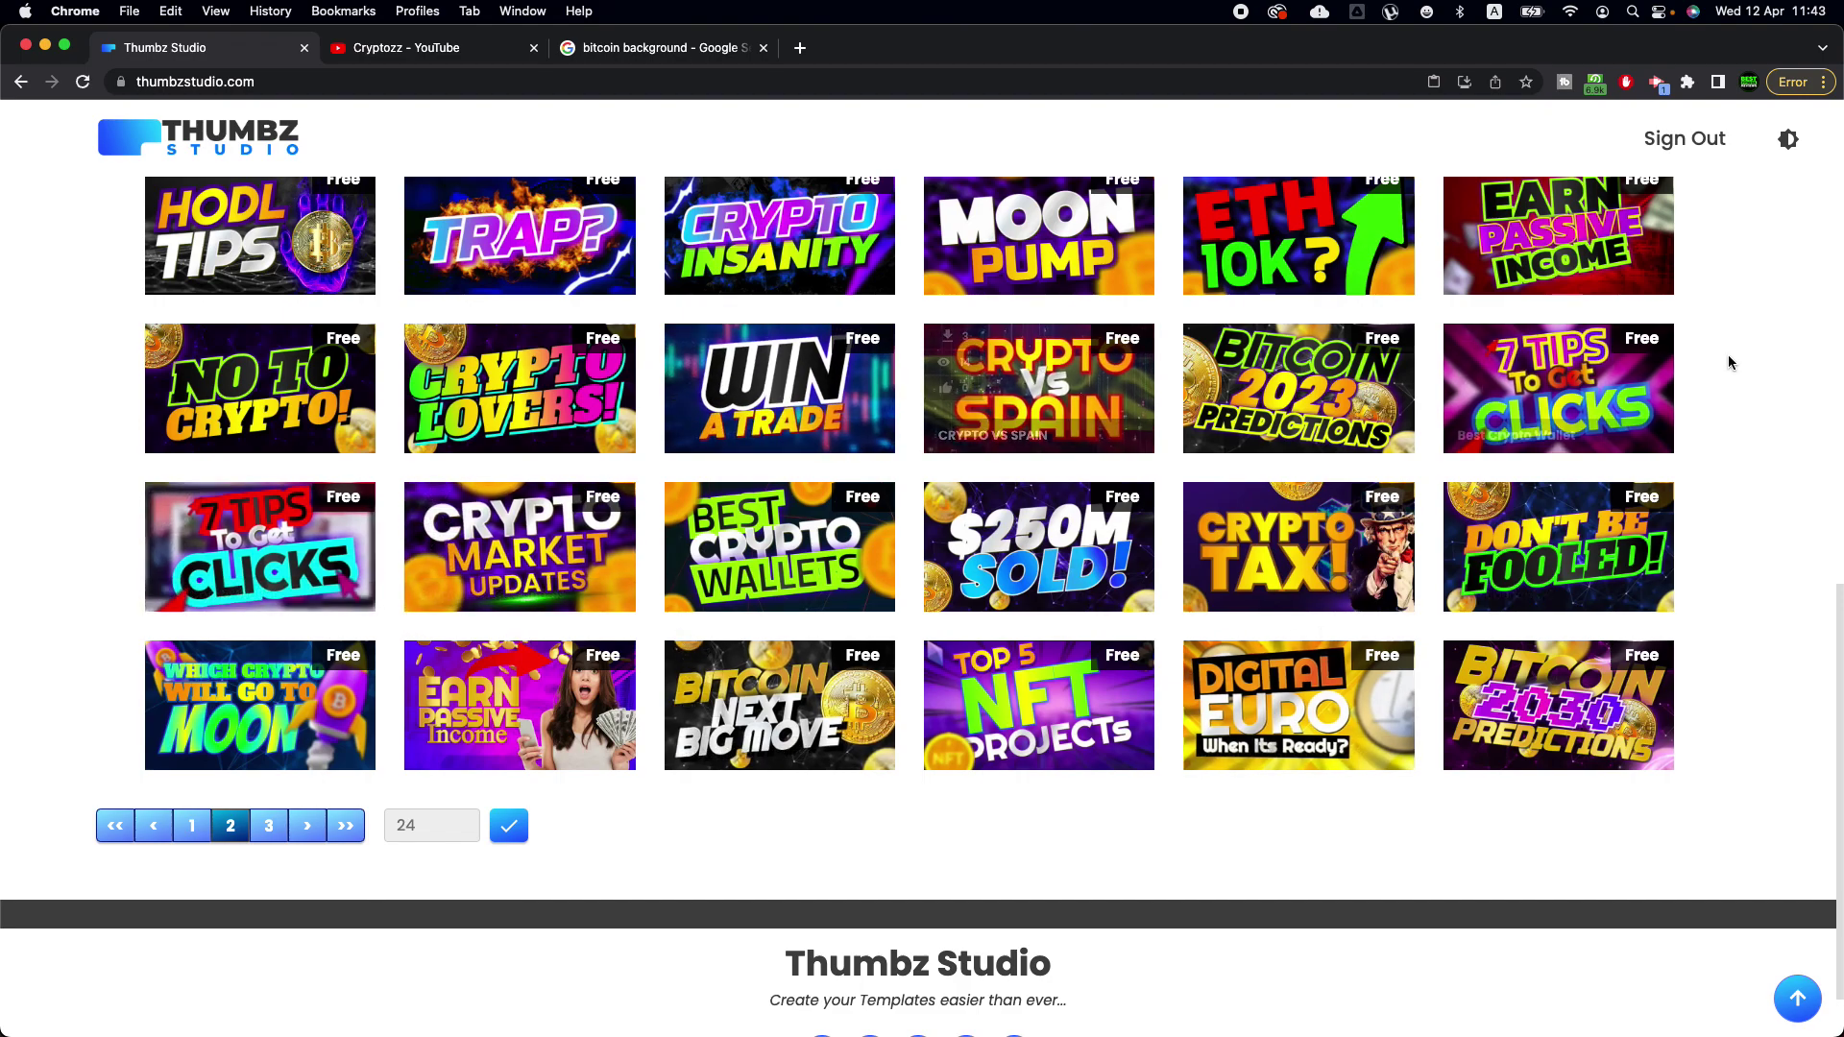
{"action": "left_click", "coordinate": [1348, 384]}
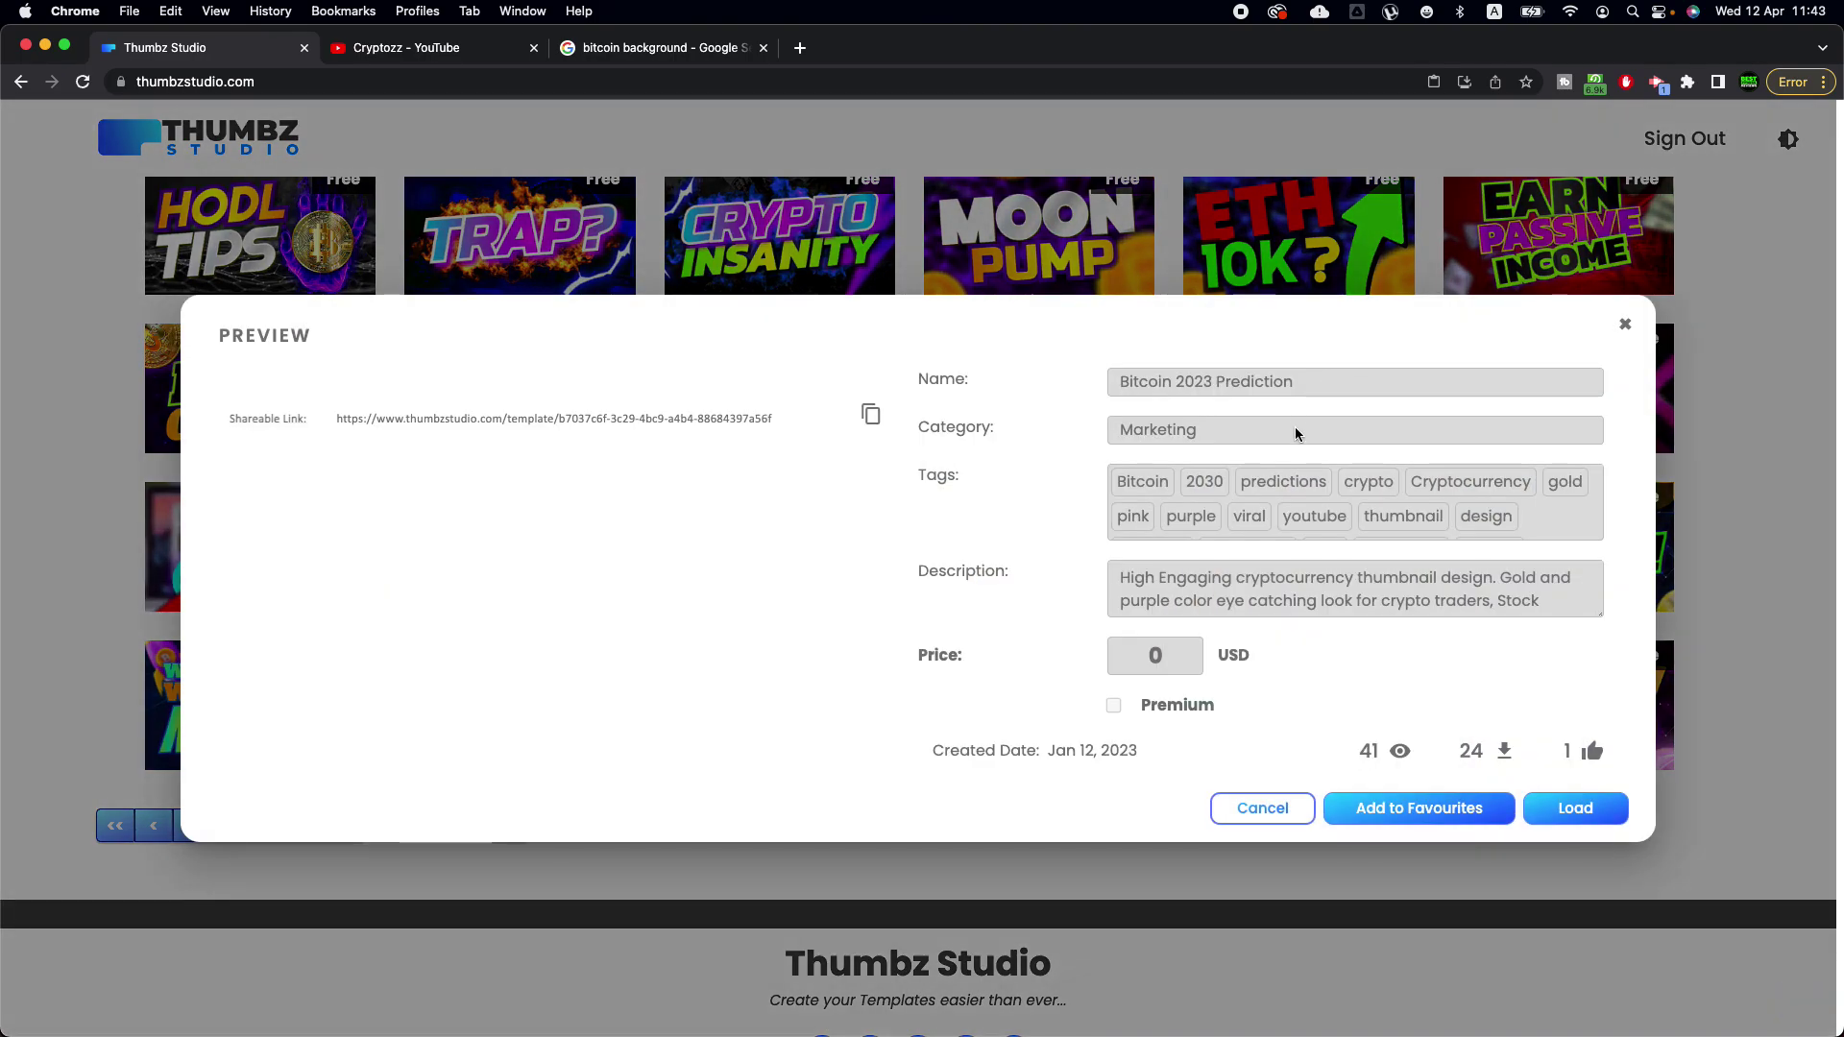
{"action": "left_click", "coordinate": [1575, 807]}
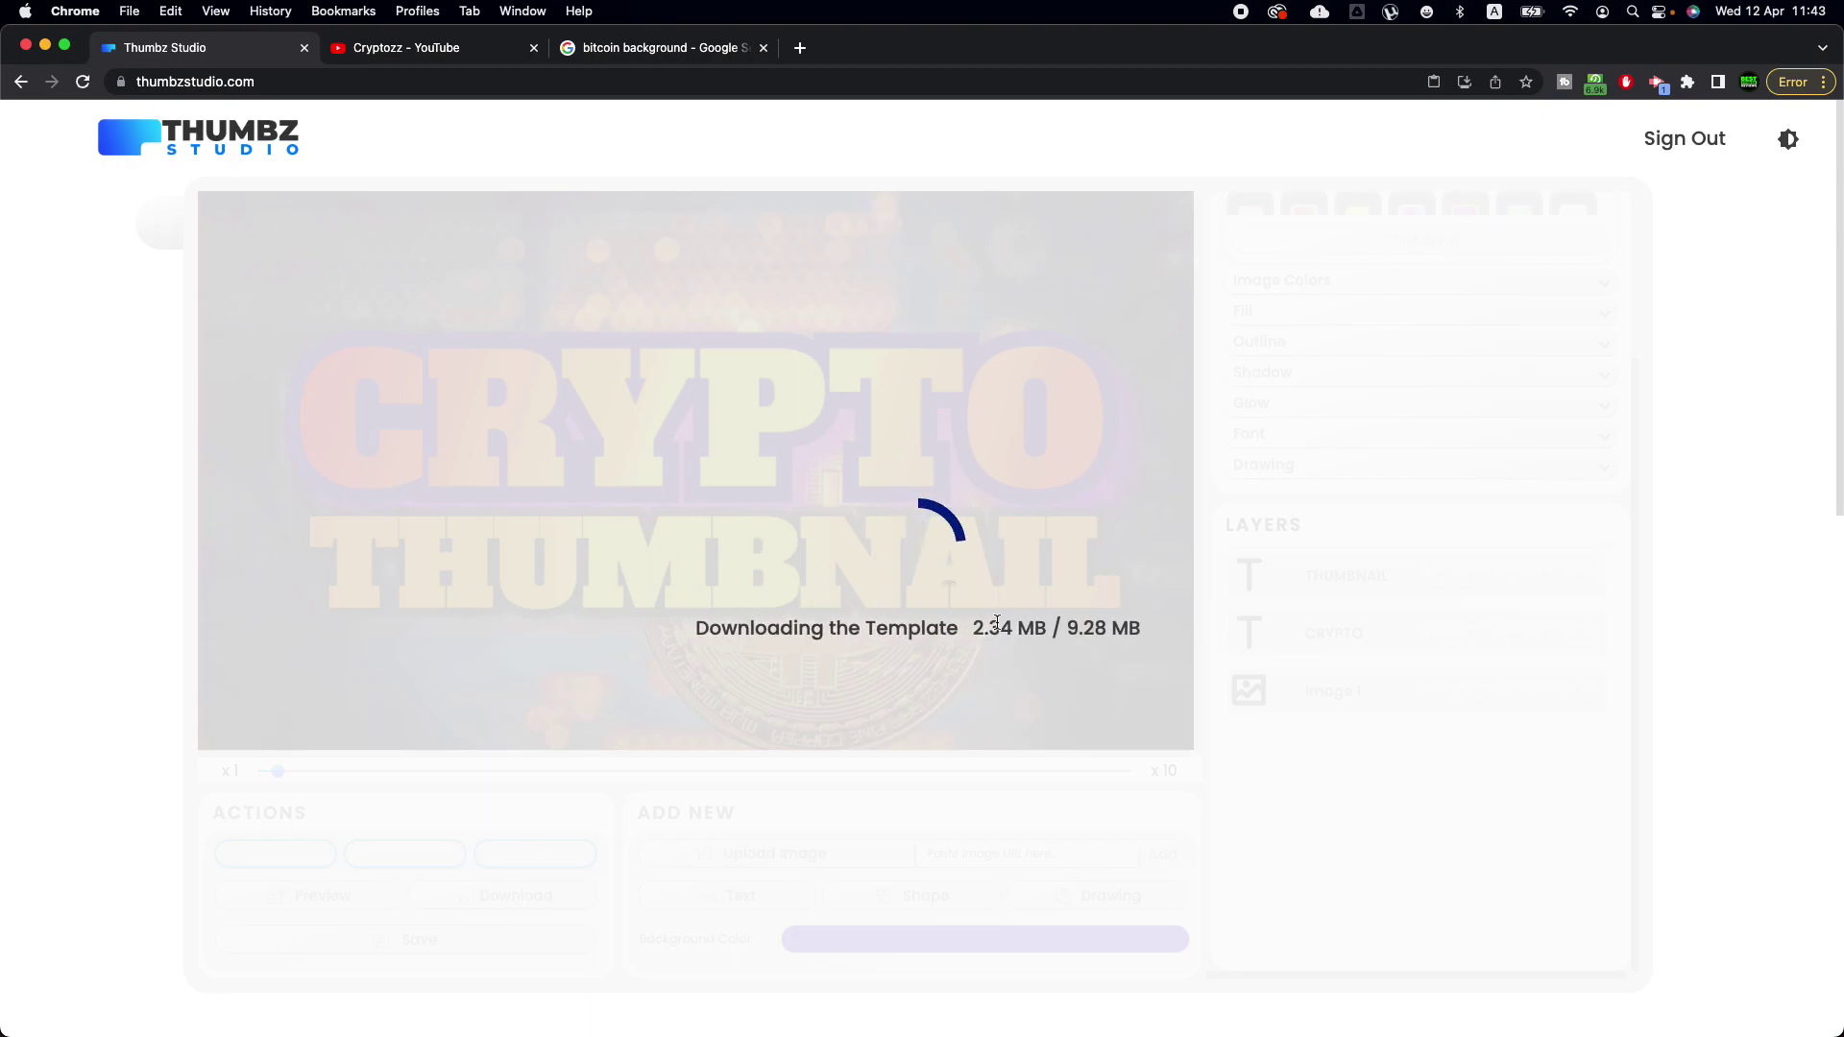
{"action": "left_click_drag", "start_coordinate": [974, 630], "coordinate": [1099, 630]}
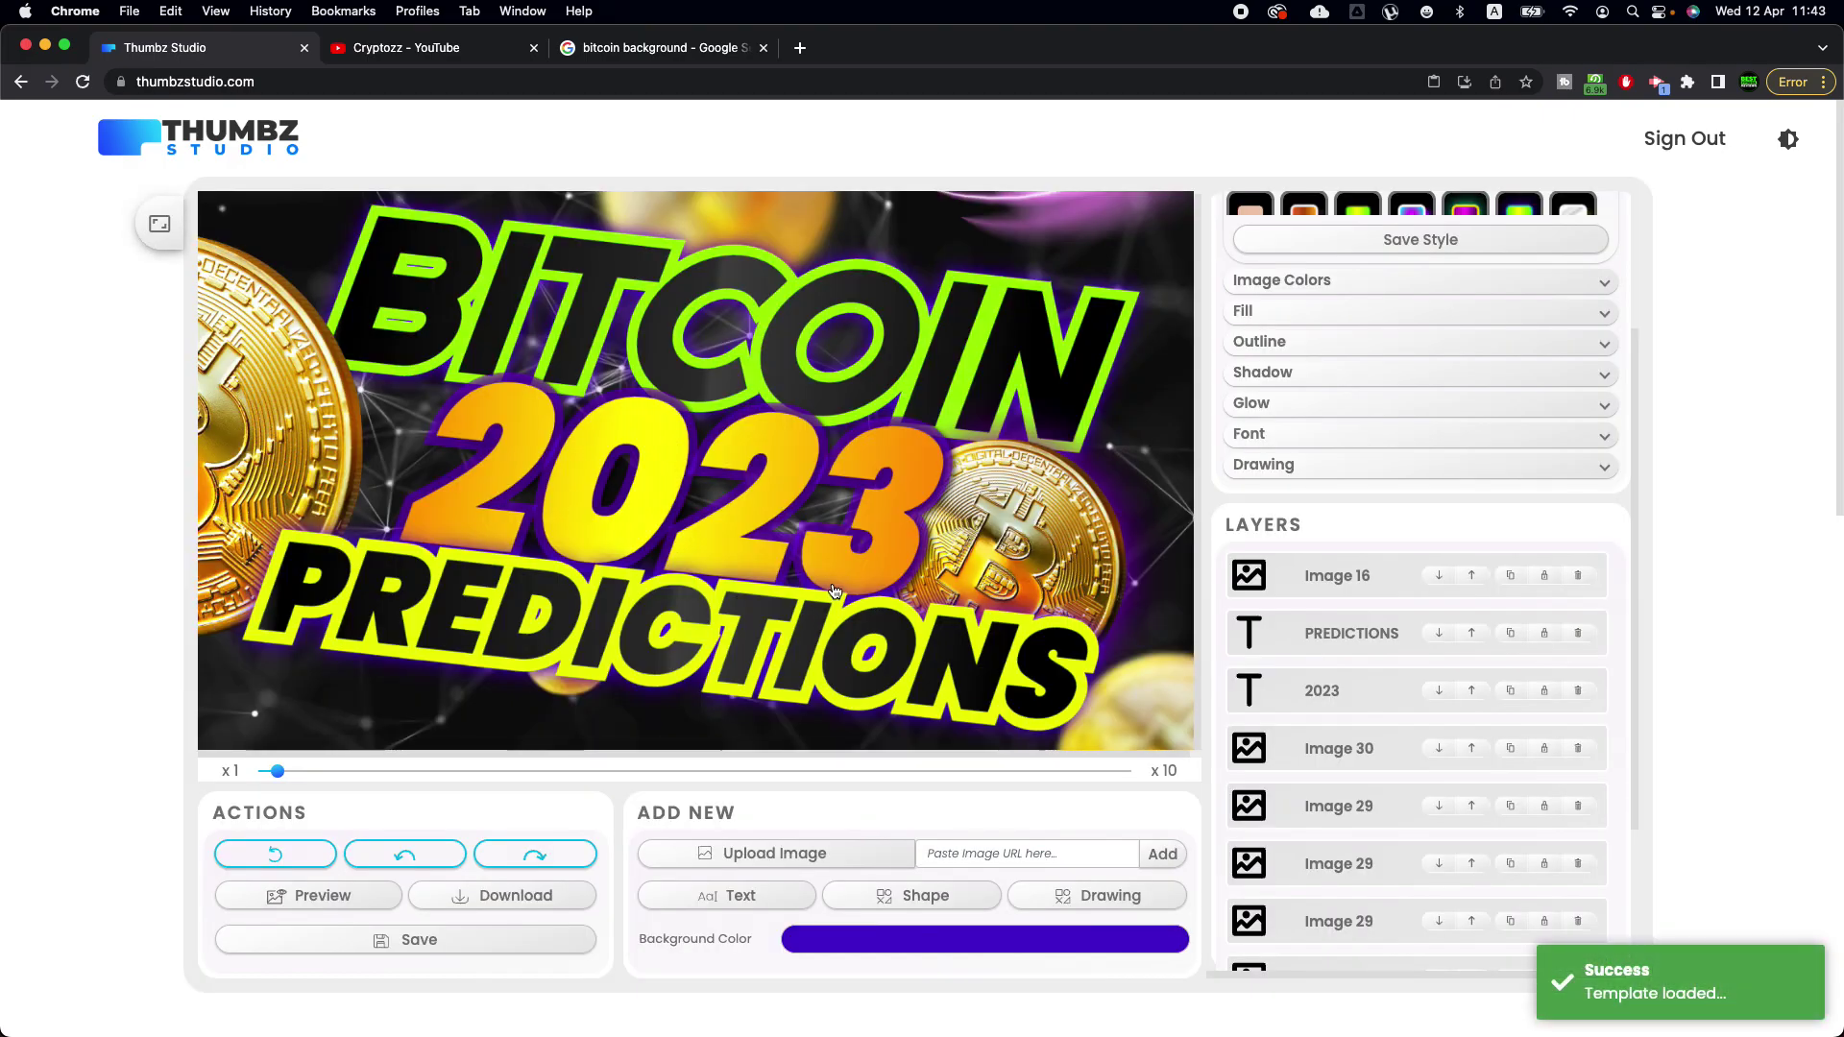
Nudge the PREDICTIONS, BITCOIN and 2023 text lines slightly from their template positions
{"action": "mouse_move", "coordinate": [817, 635]}
{"action": "left_mouse_down"}
{"action": "mouse_move", "coordinate": [794, 646]}
{"action": "mouse_move", "coordinate": [829, 641]}
{"action": "left_mouse_up"}
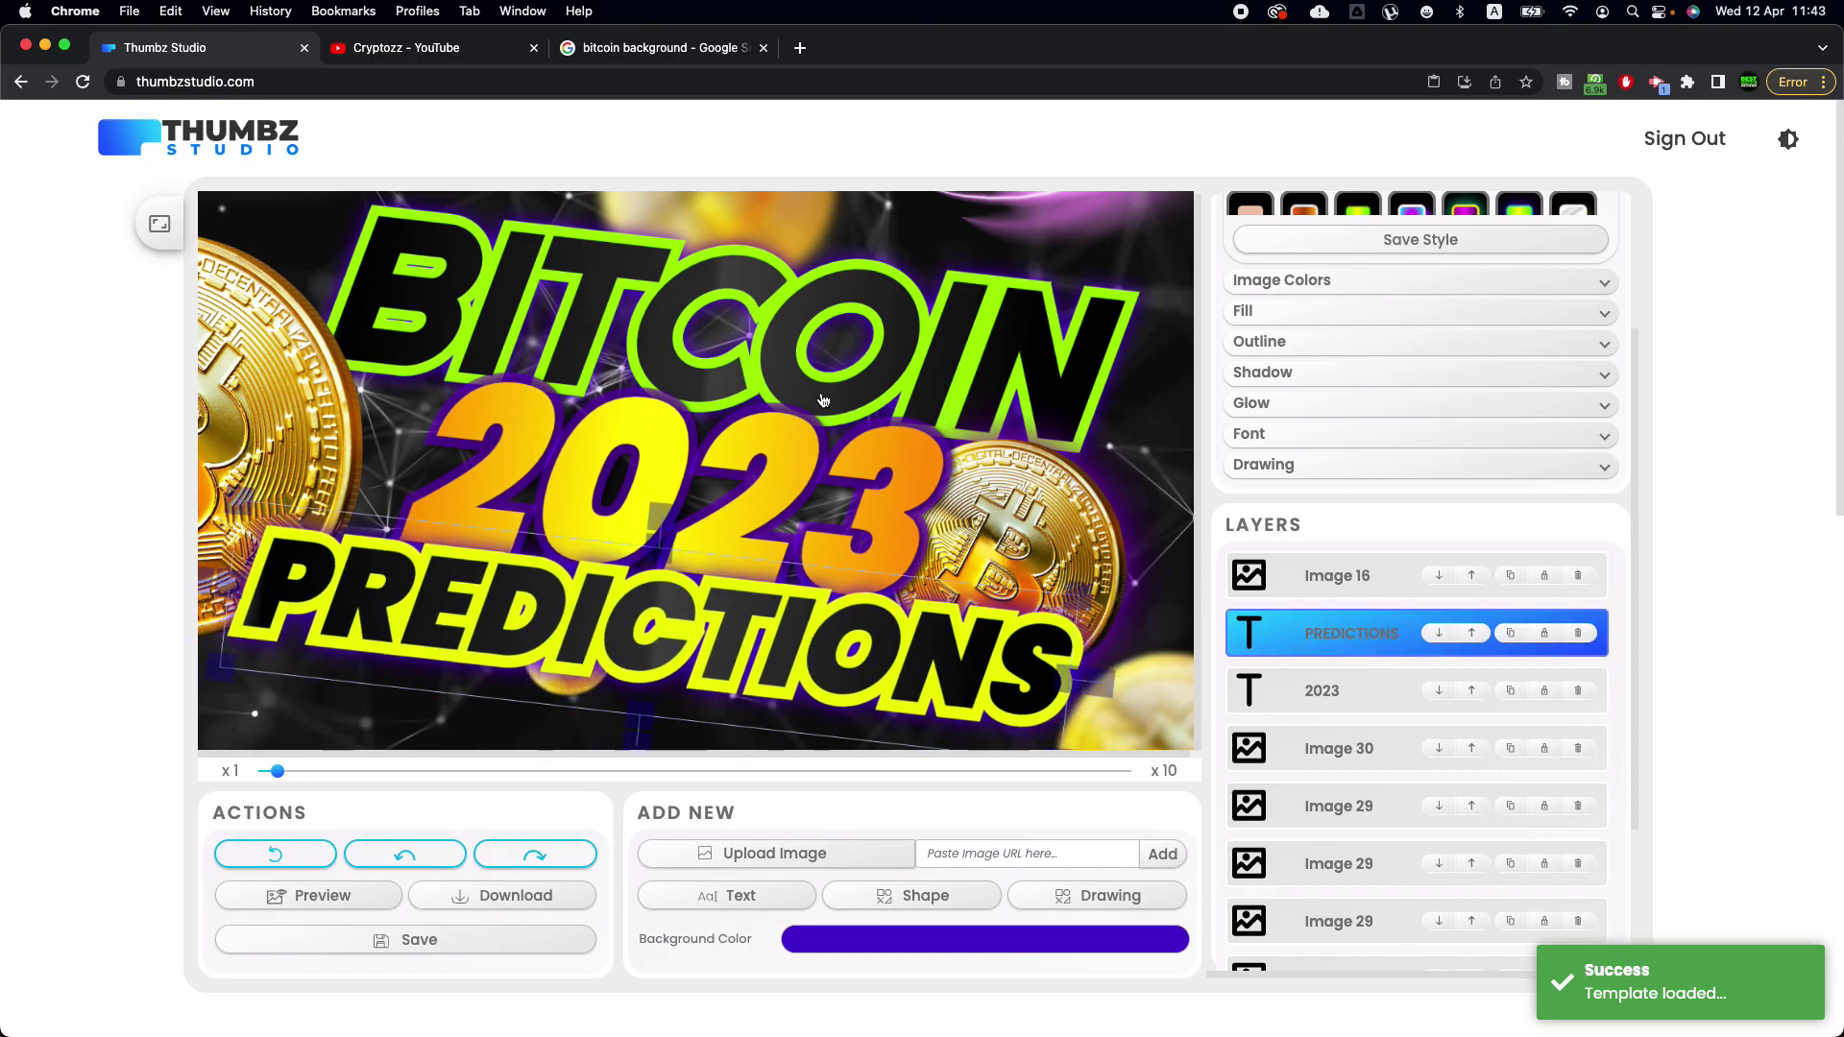
{"action": "left_click", "coordinate": [845, 288]}
{"action": "left_click", "coordinate": [845, 360]}
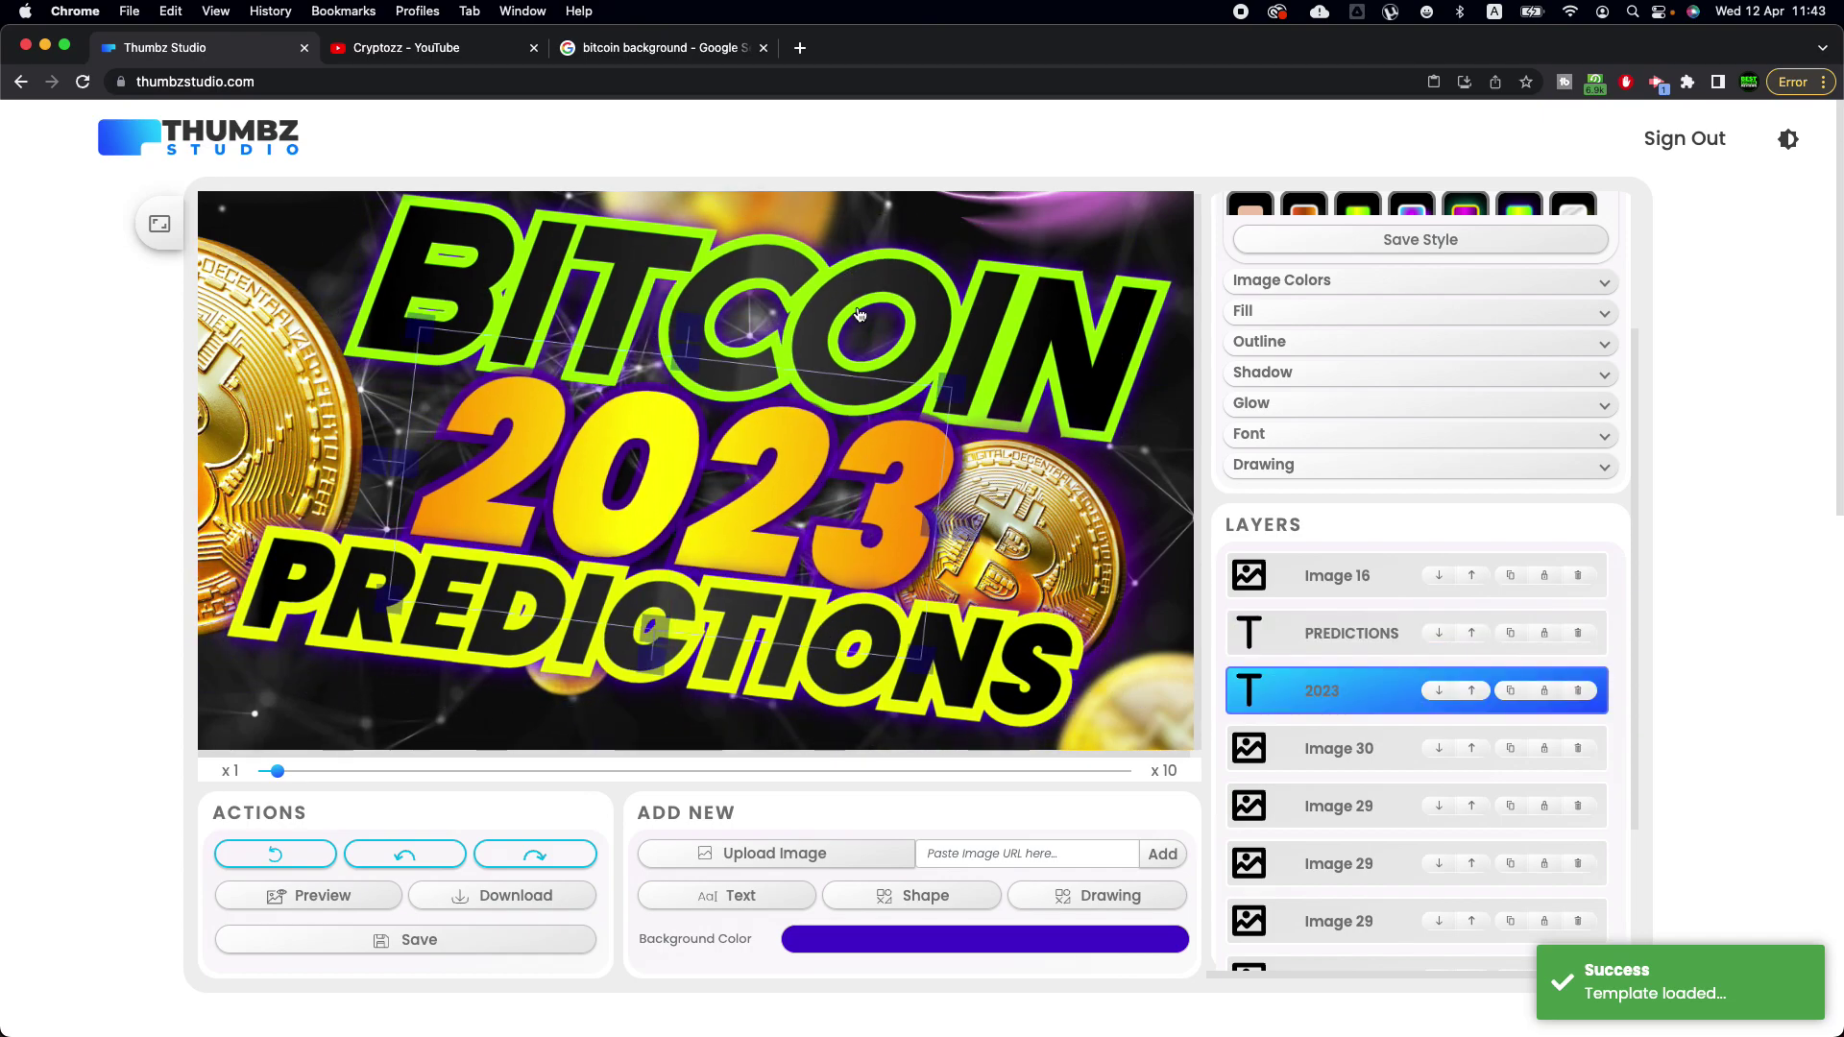
Replace the BITCOIN text with "MY BTC" and finish the text edit
{"action": "left_click", "coordinate": [860, 314]}
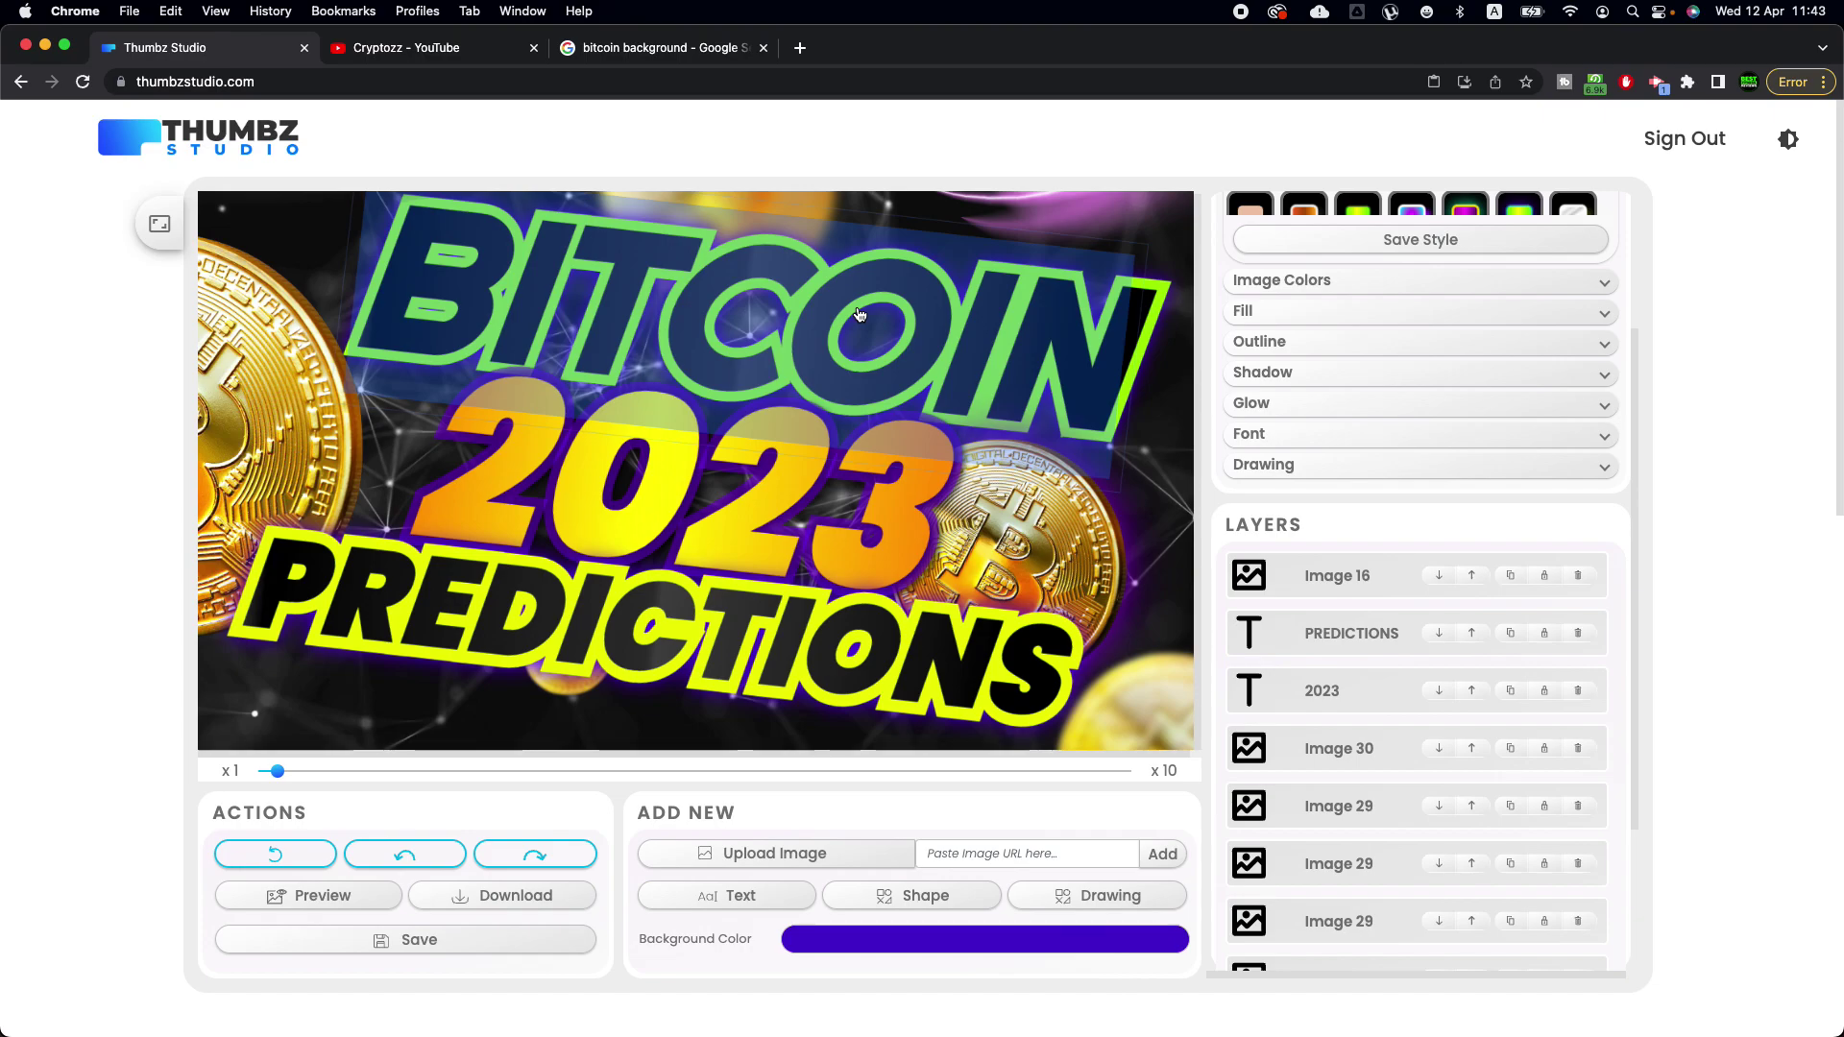
{"action": "type", "text": "my"}
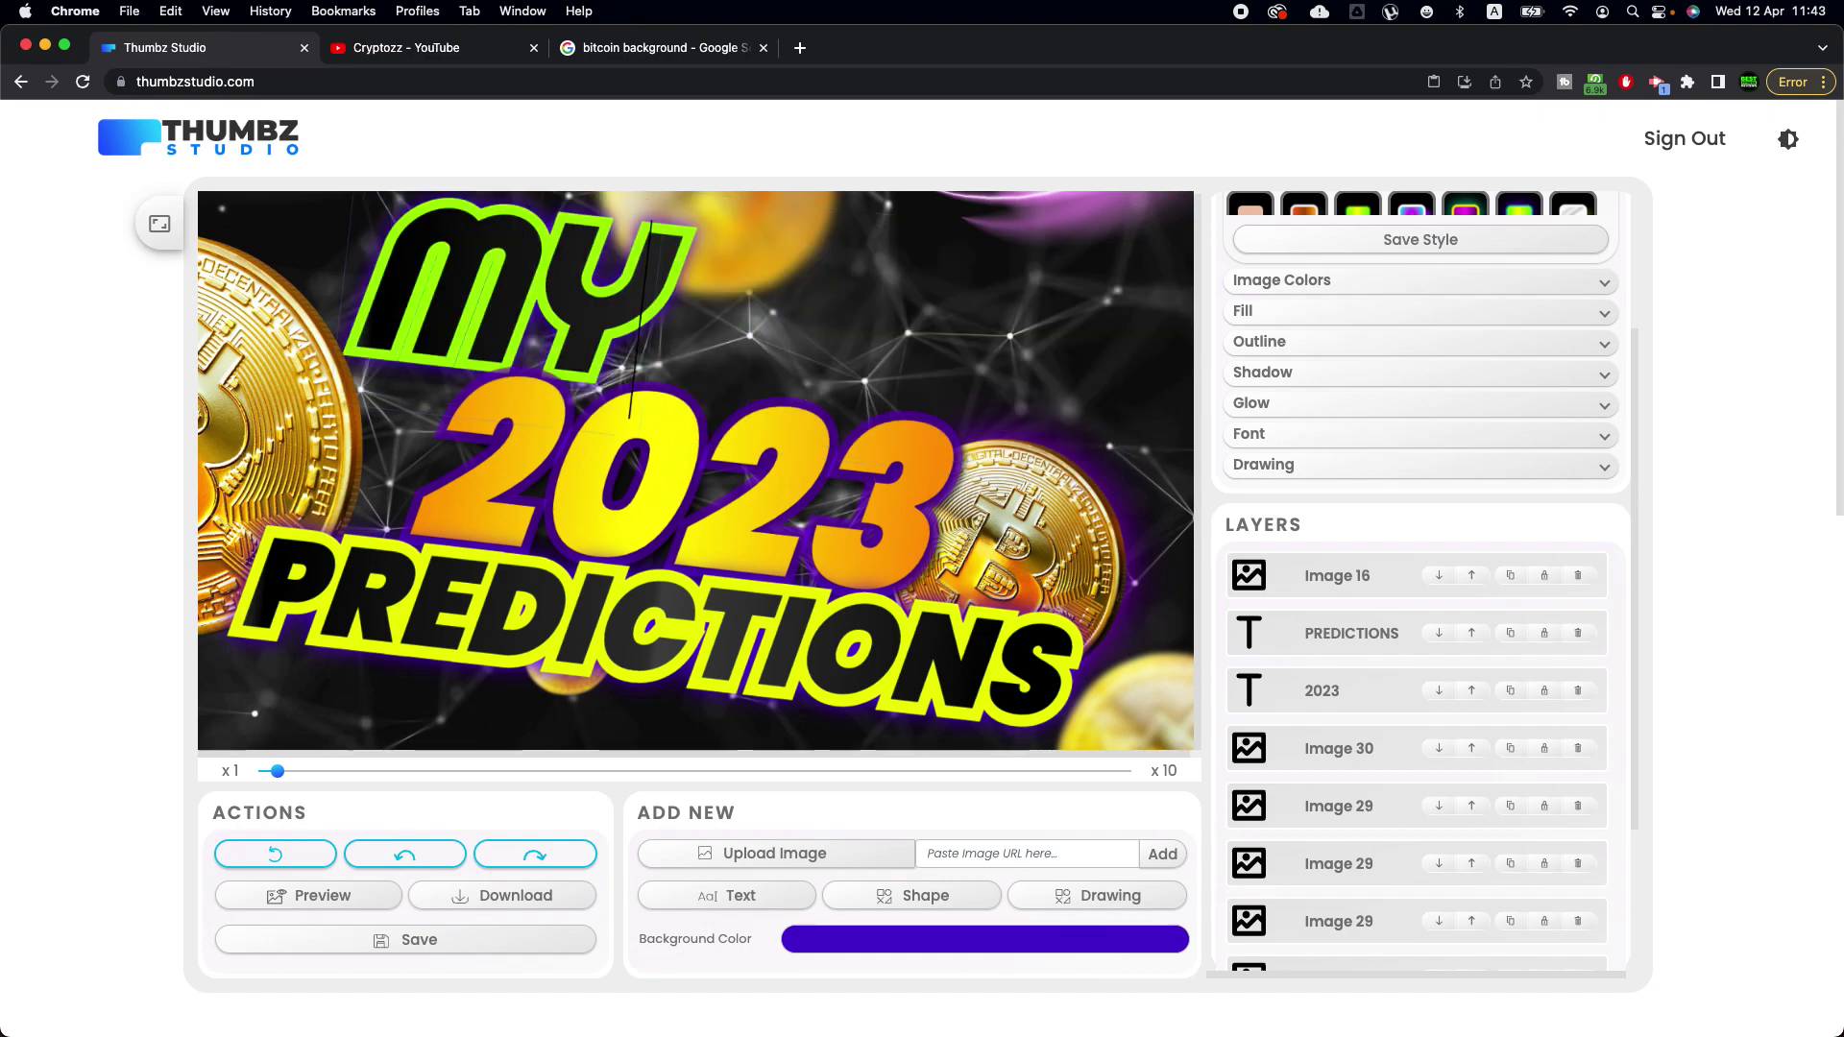
{"action": "type", "text": " BTC"}
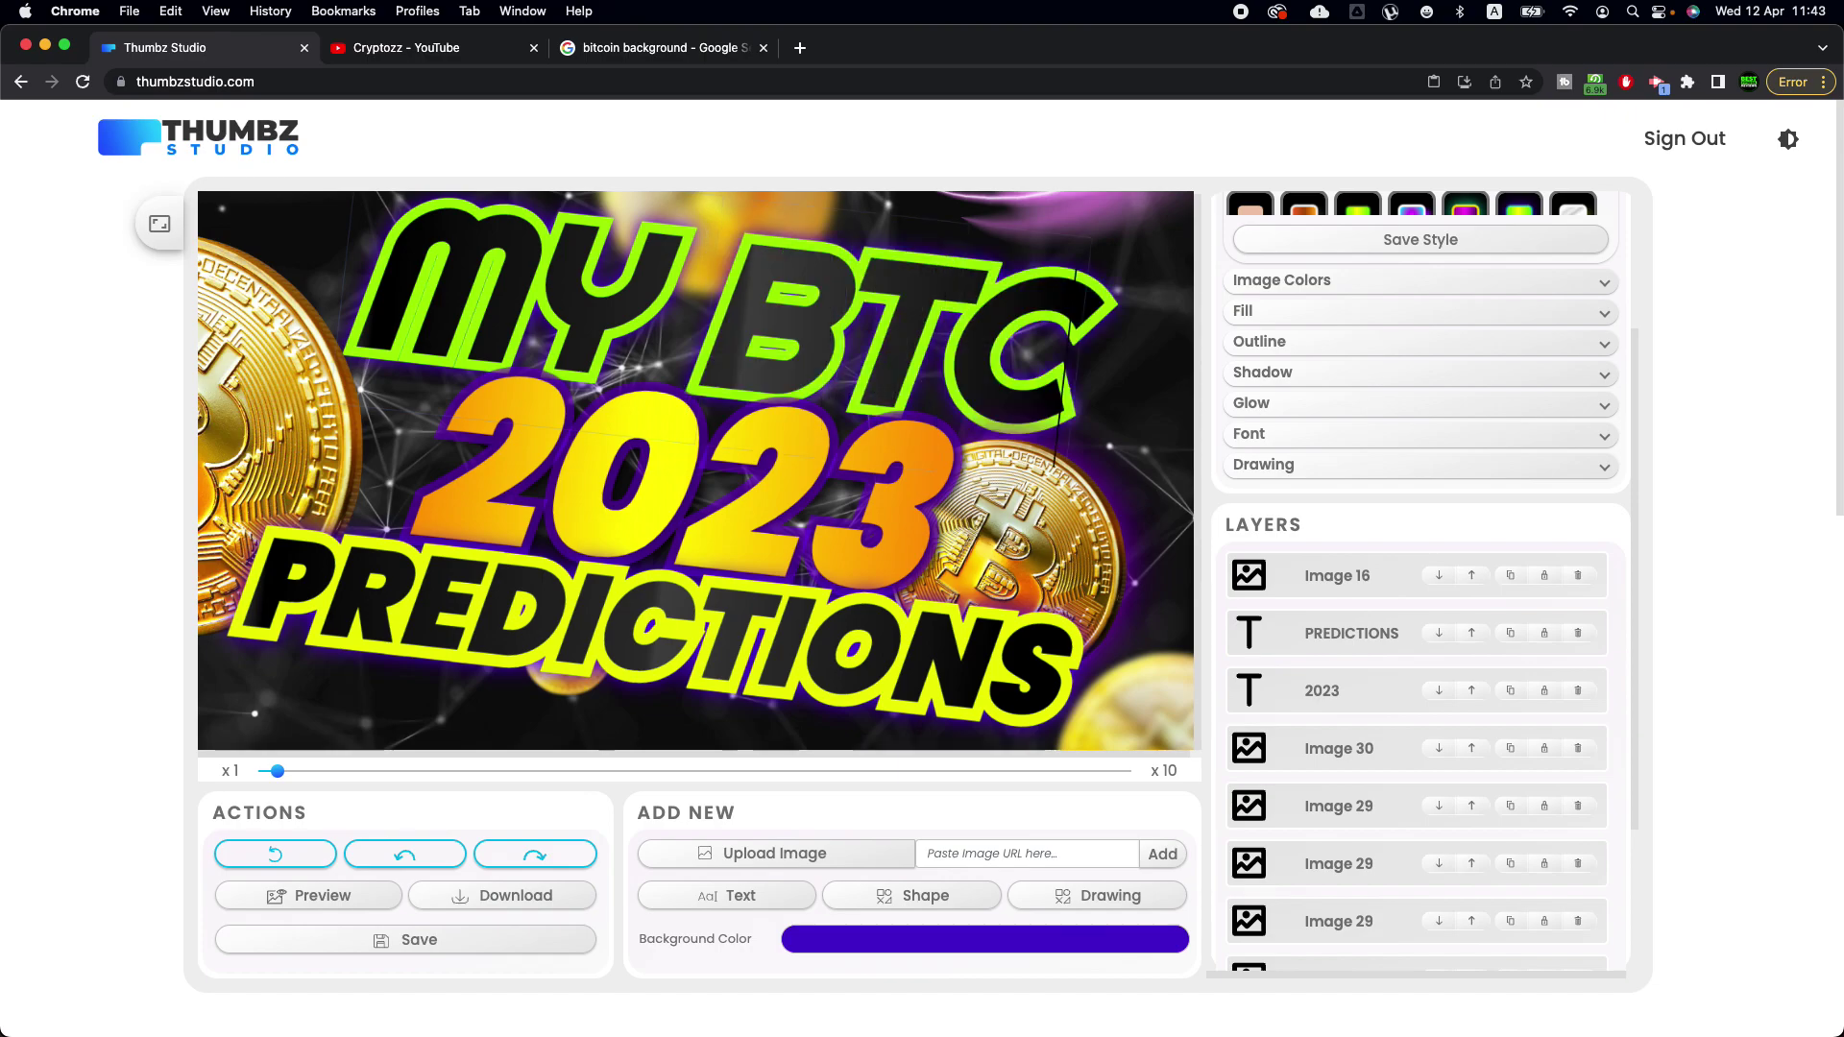
{"action": "left_click", "coordinate": [822, 447]}
{"action": "left_click", "coordinate": [1002, 718]}
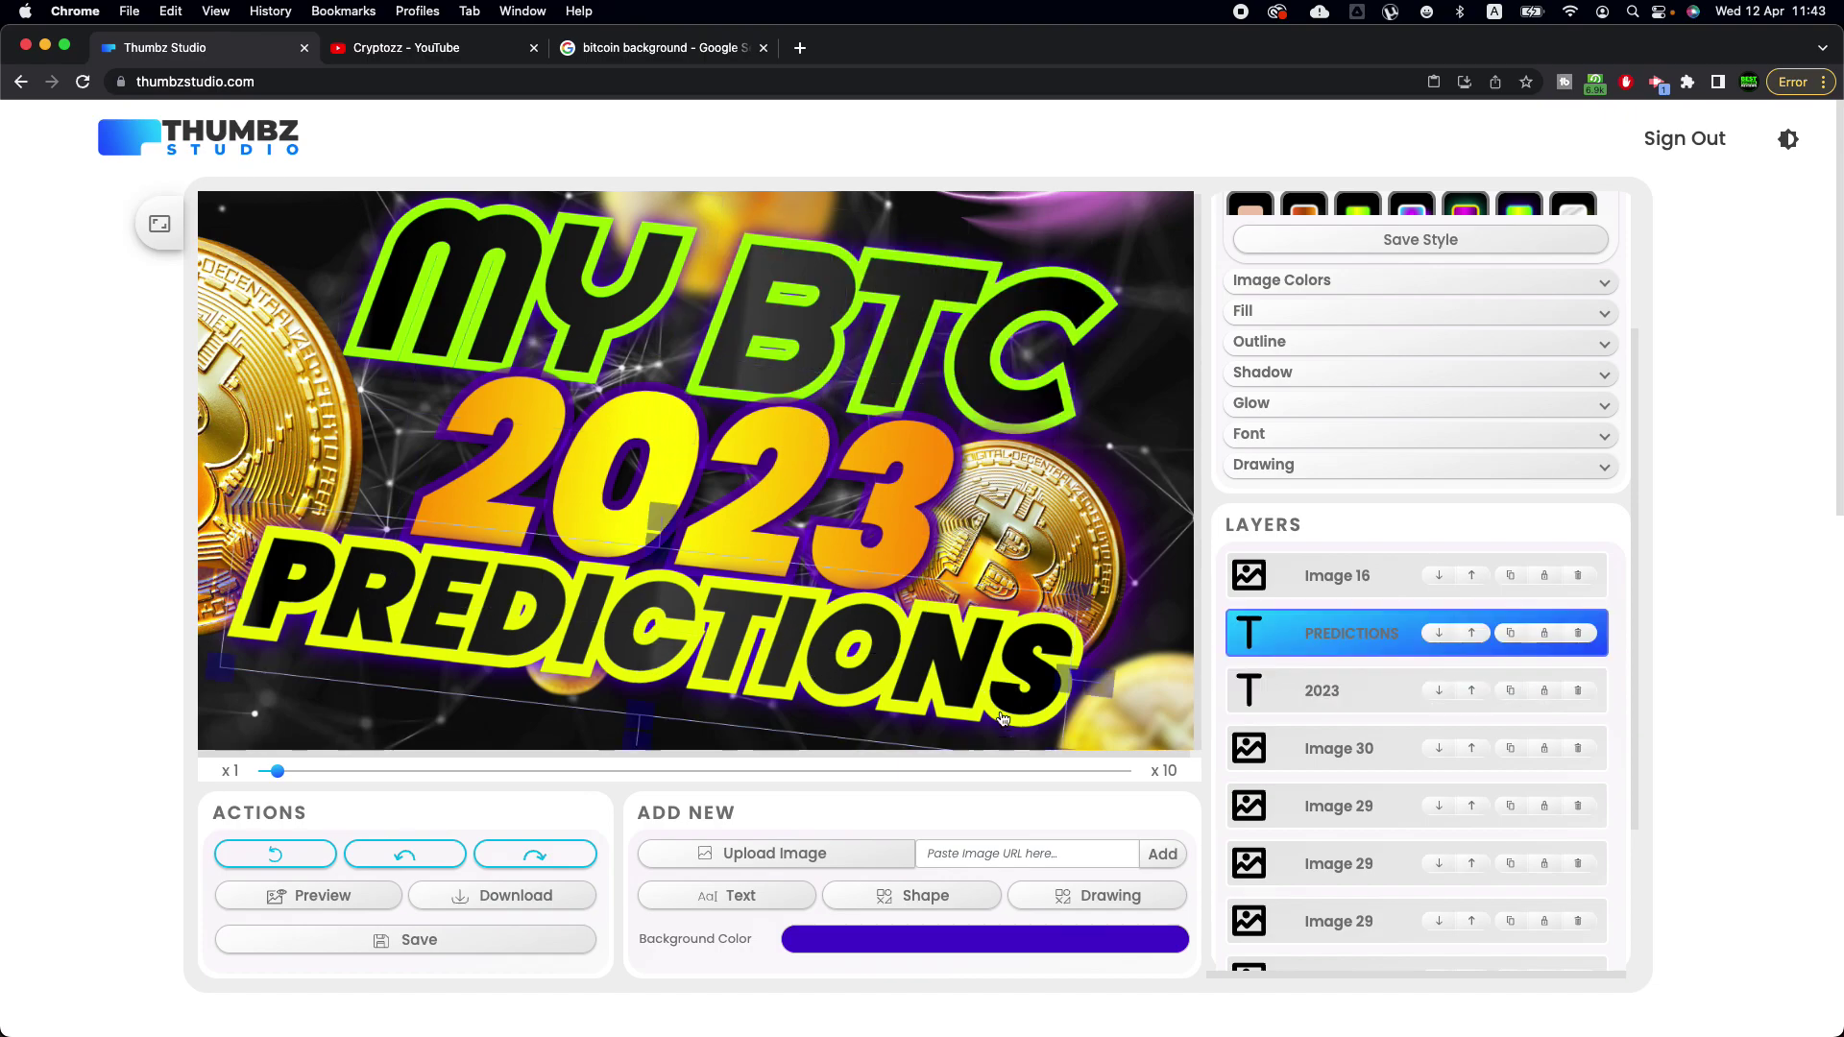
{"action": "left_click", "coordinate": [786, 454]}
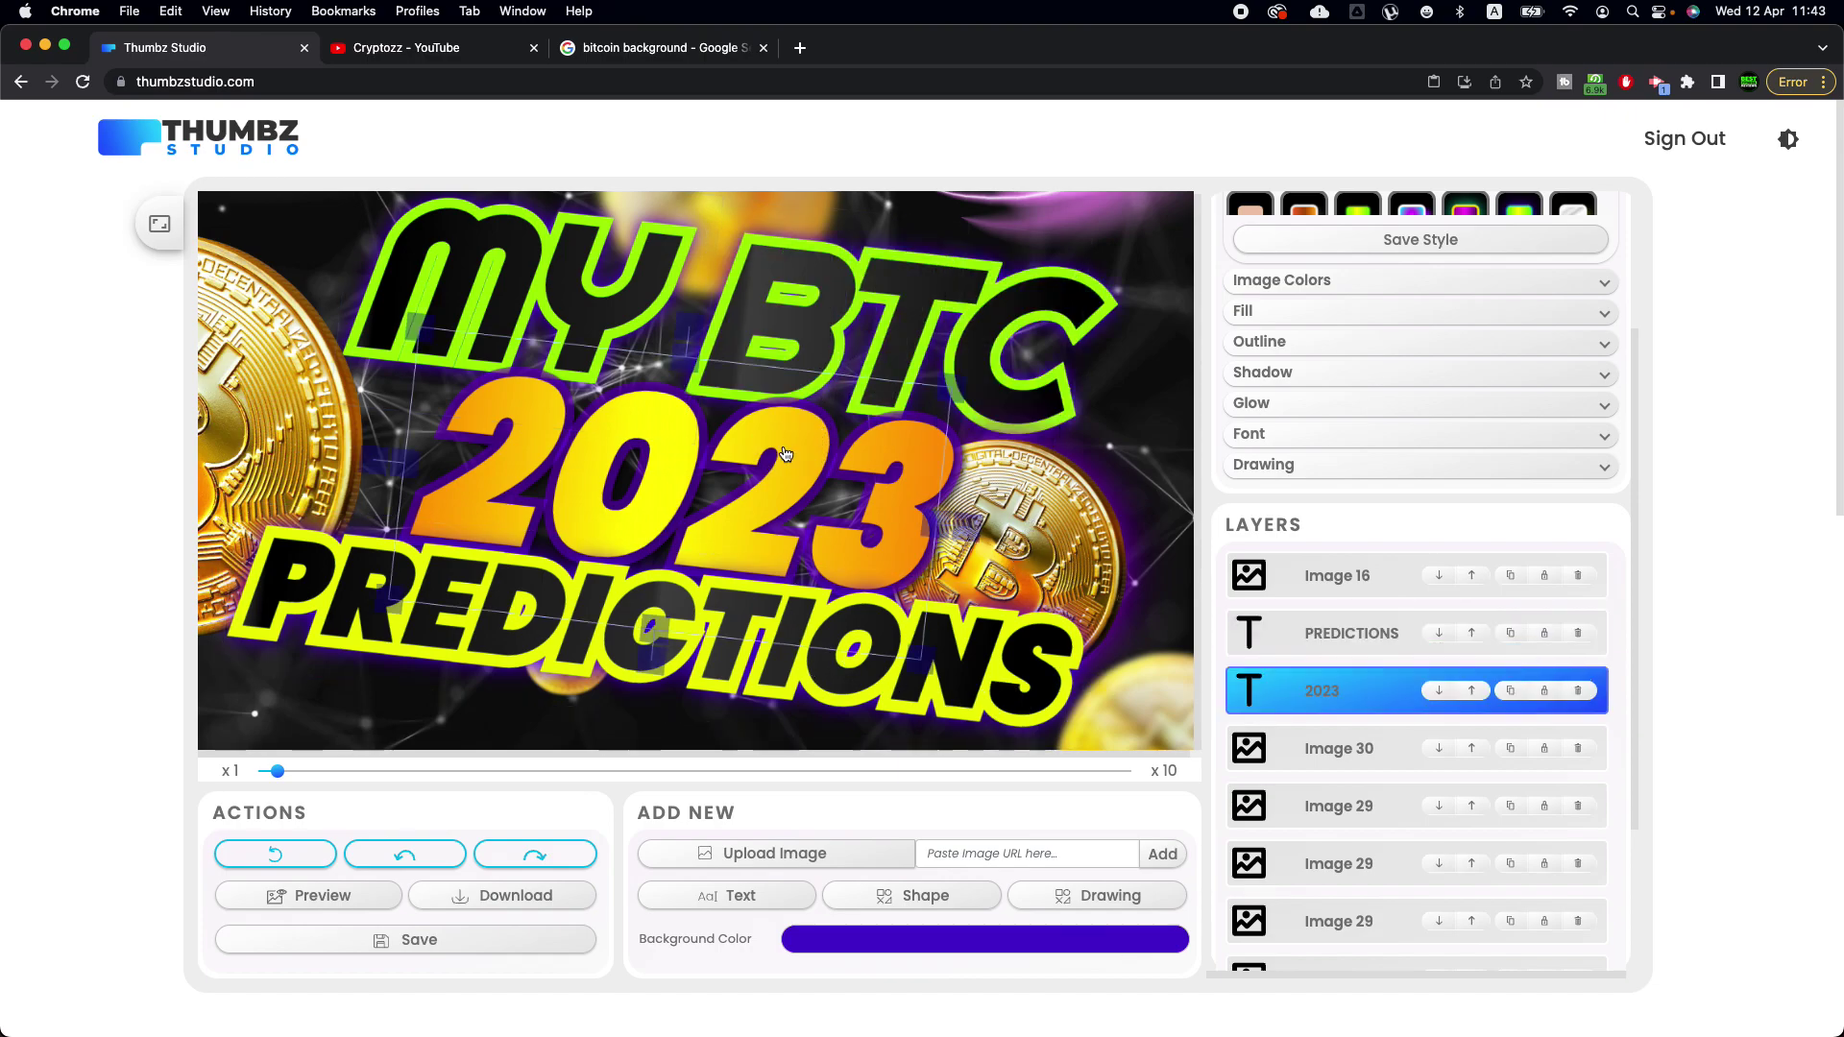
Apply the purple-red-blue gradient preset with yellow outline to the MY BTC text and move the 2023 text up over it
{"action": "left_click", "coordinate": [1066, 313]}
{"action": "scroll", "coordinate": [1409, 253], "scroll_direction": "up", "scroll_amount": 3}
{"action": "left_click", "coordinate": [1355, 427]}
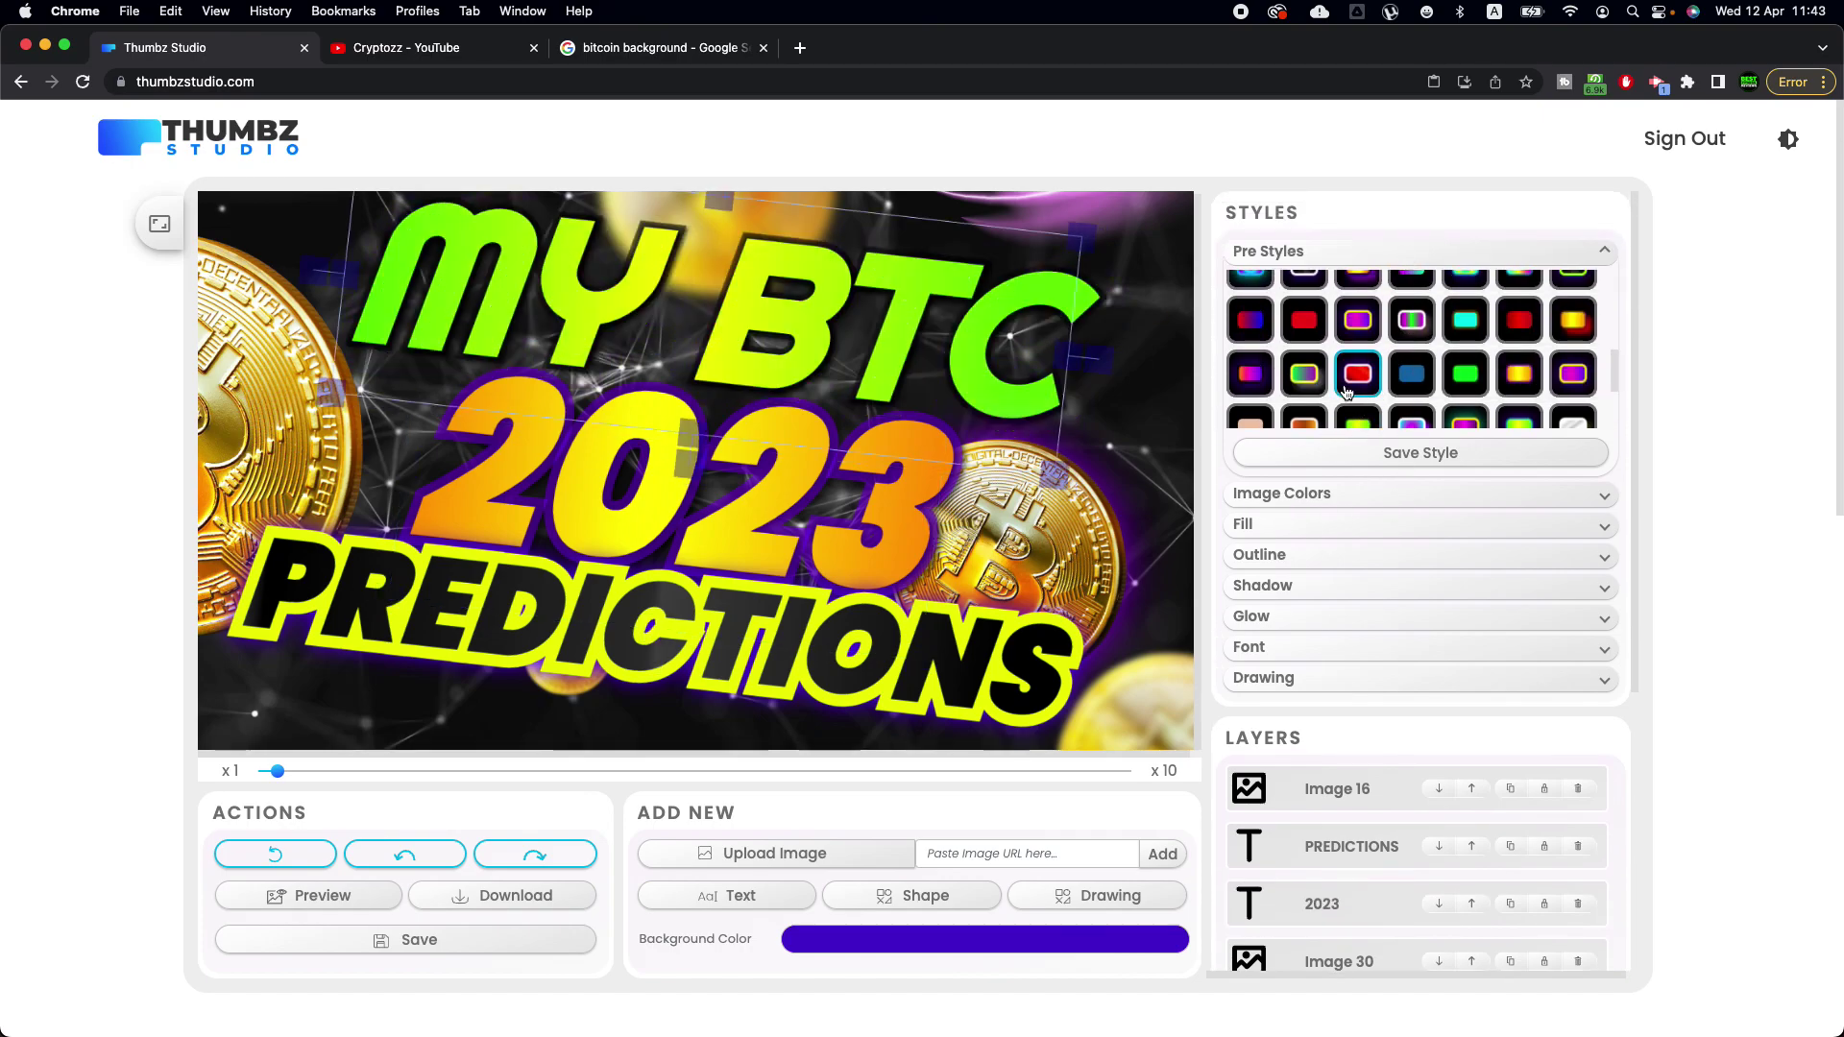
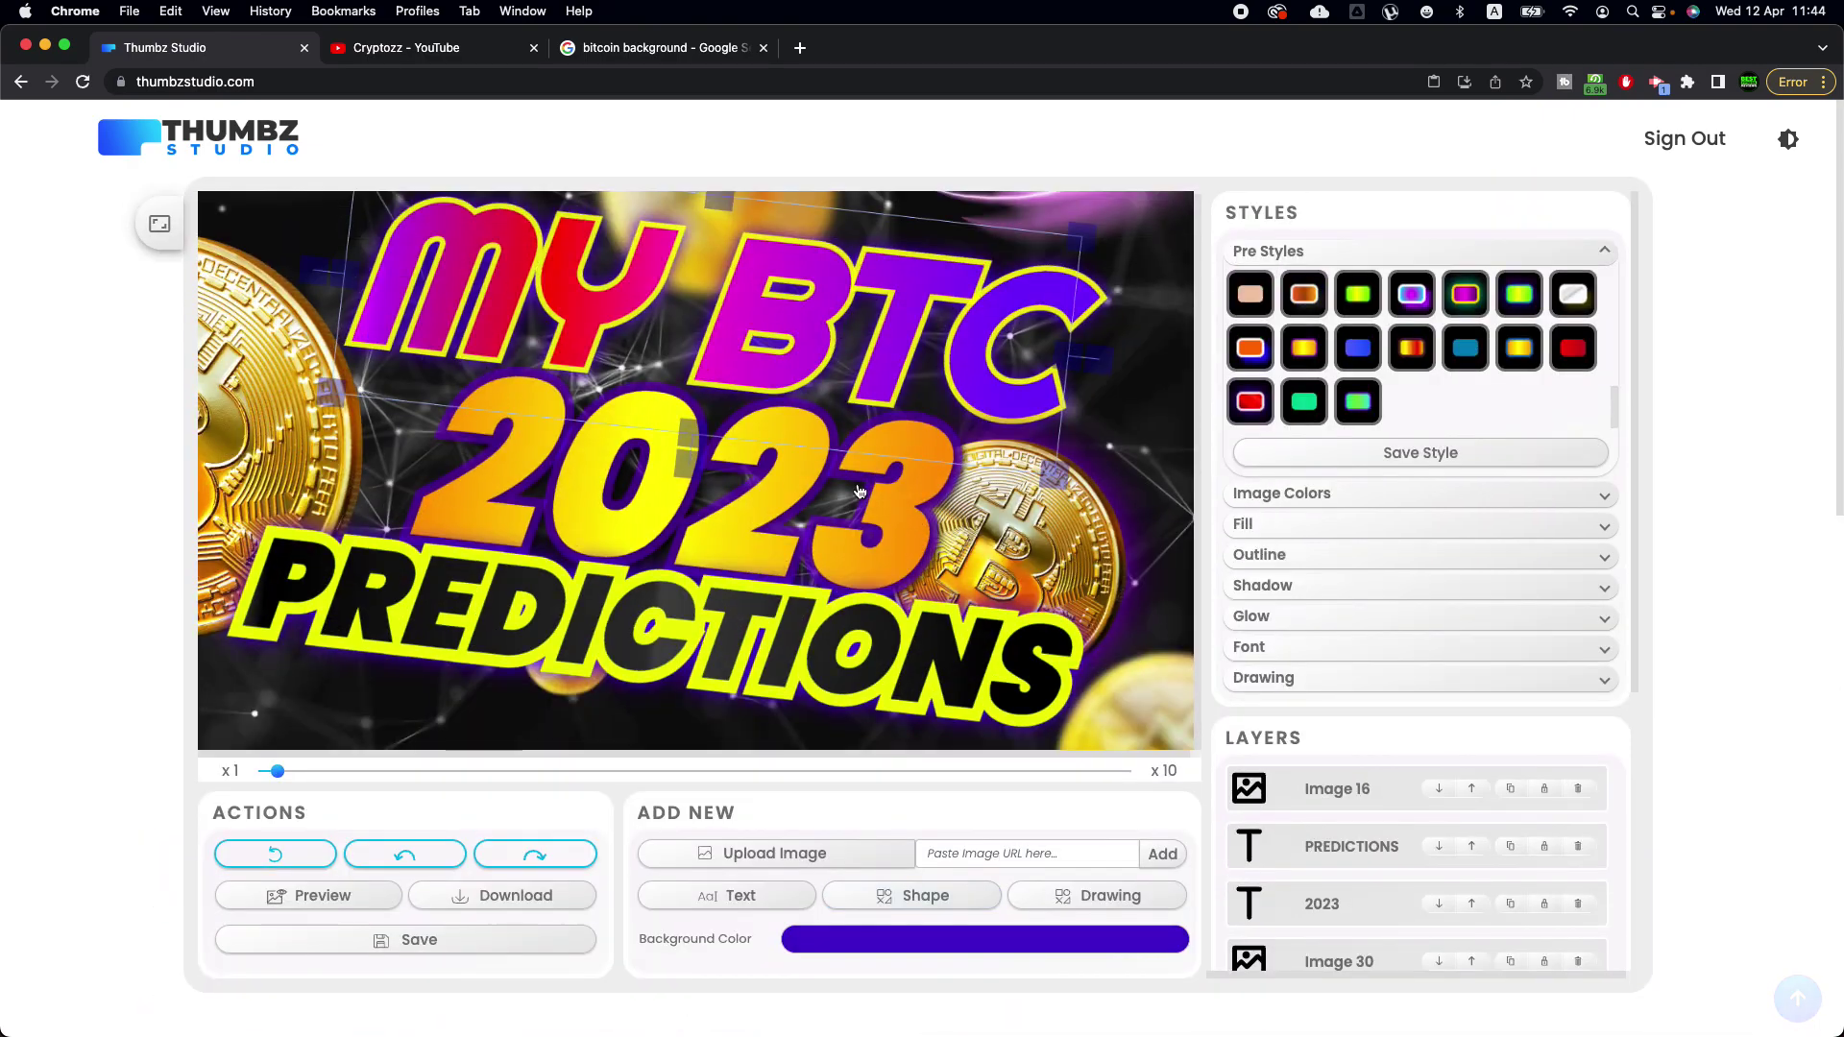
{"action": "left_click", "coordinate": [912, 464]}
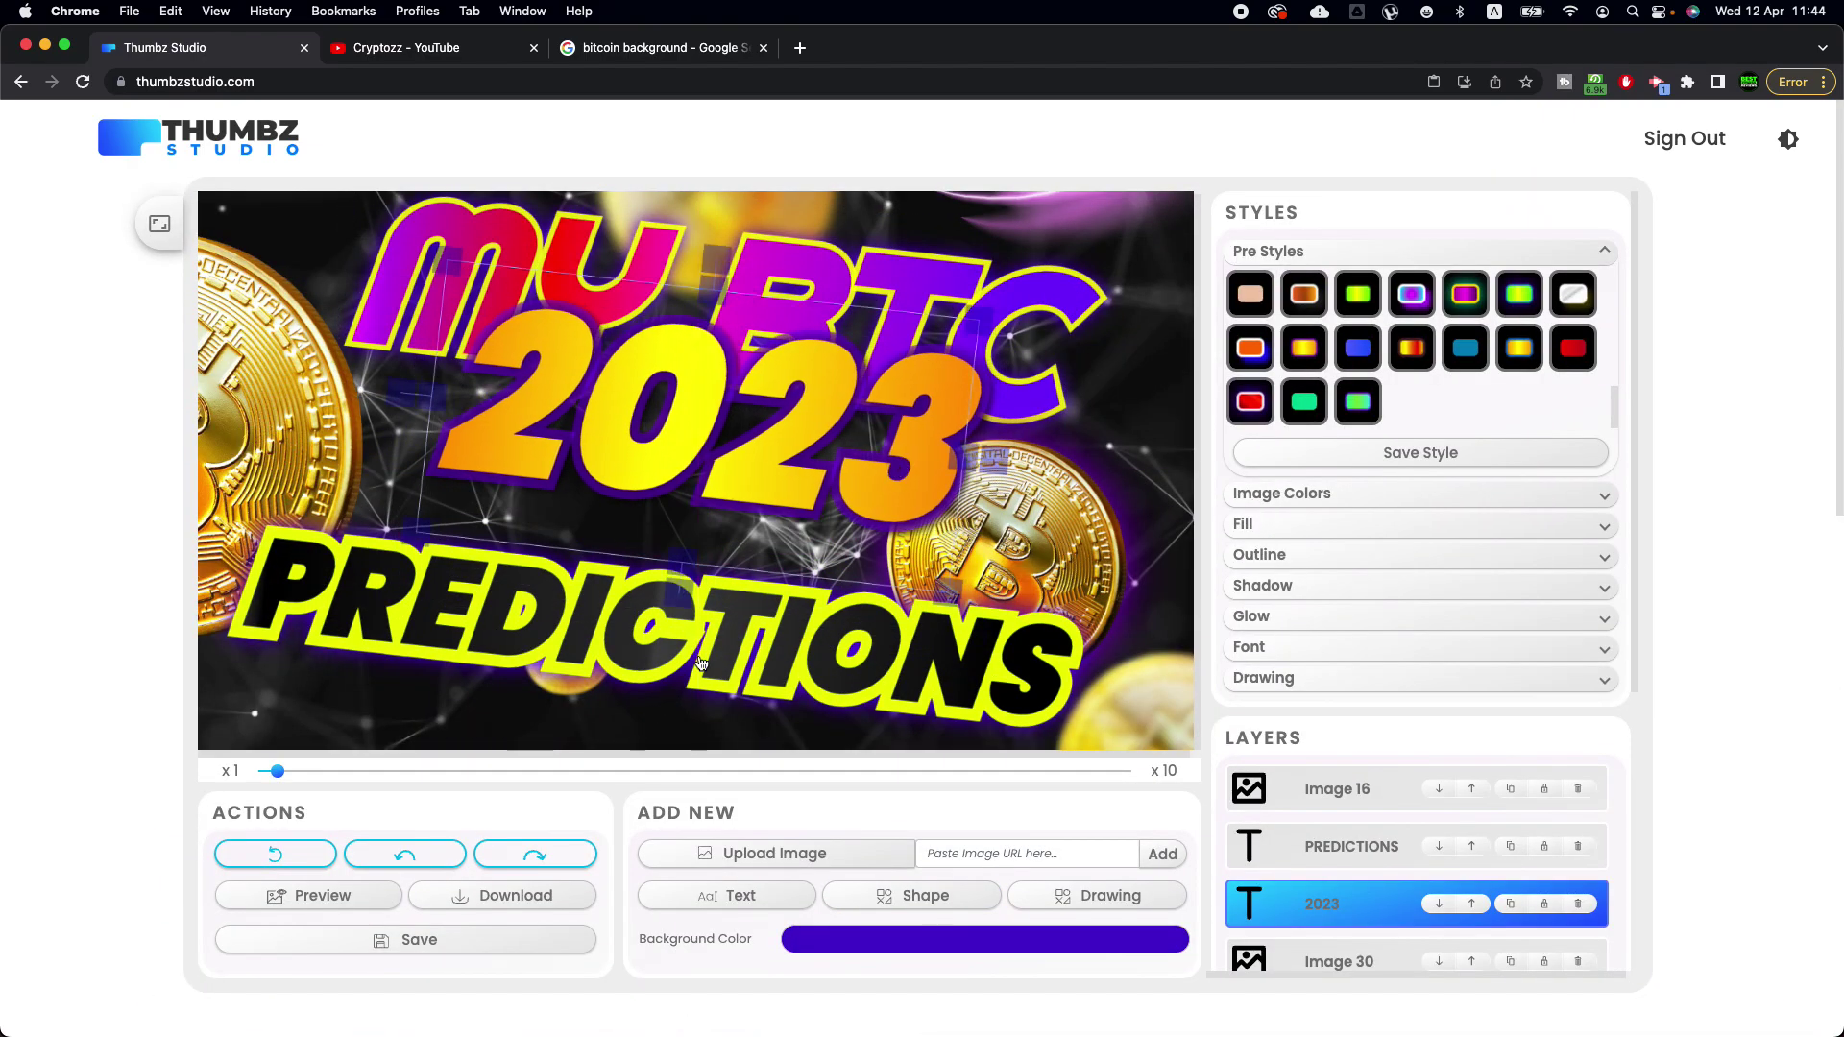
Move PREDICTIONS up and 2023 down so they overlap, and bring the 2023 text layer to the front of the stack
{"action": "left_click_drag", "start_coordinate": [788, 601], "coordinate": [792, 500]}
{"action": "left_click", "coordinate": [791, 480]}
{"action": "left_click", "coordinate": [793, 481]}
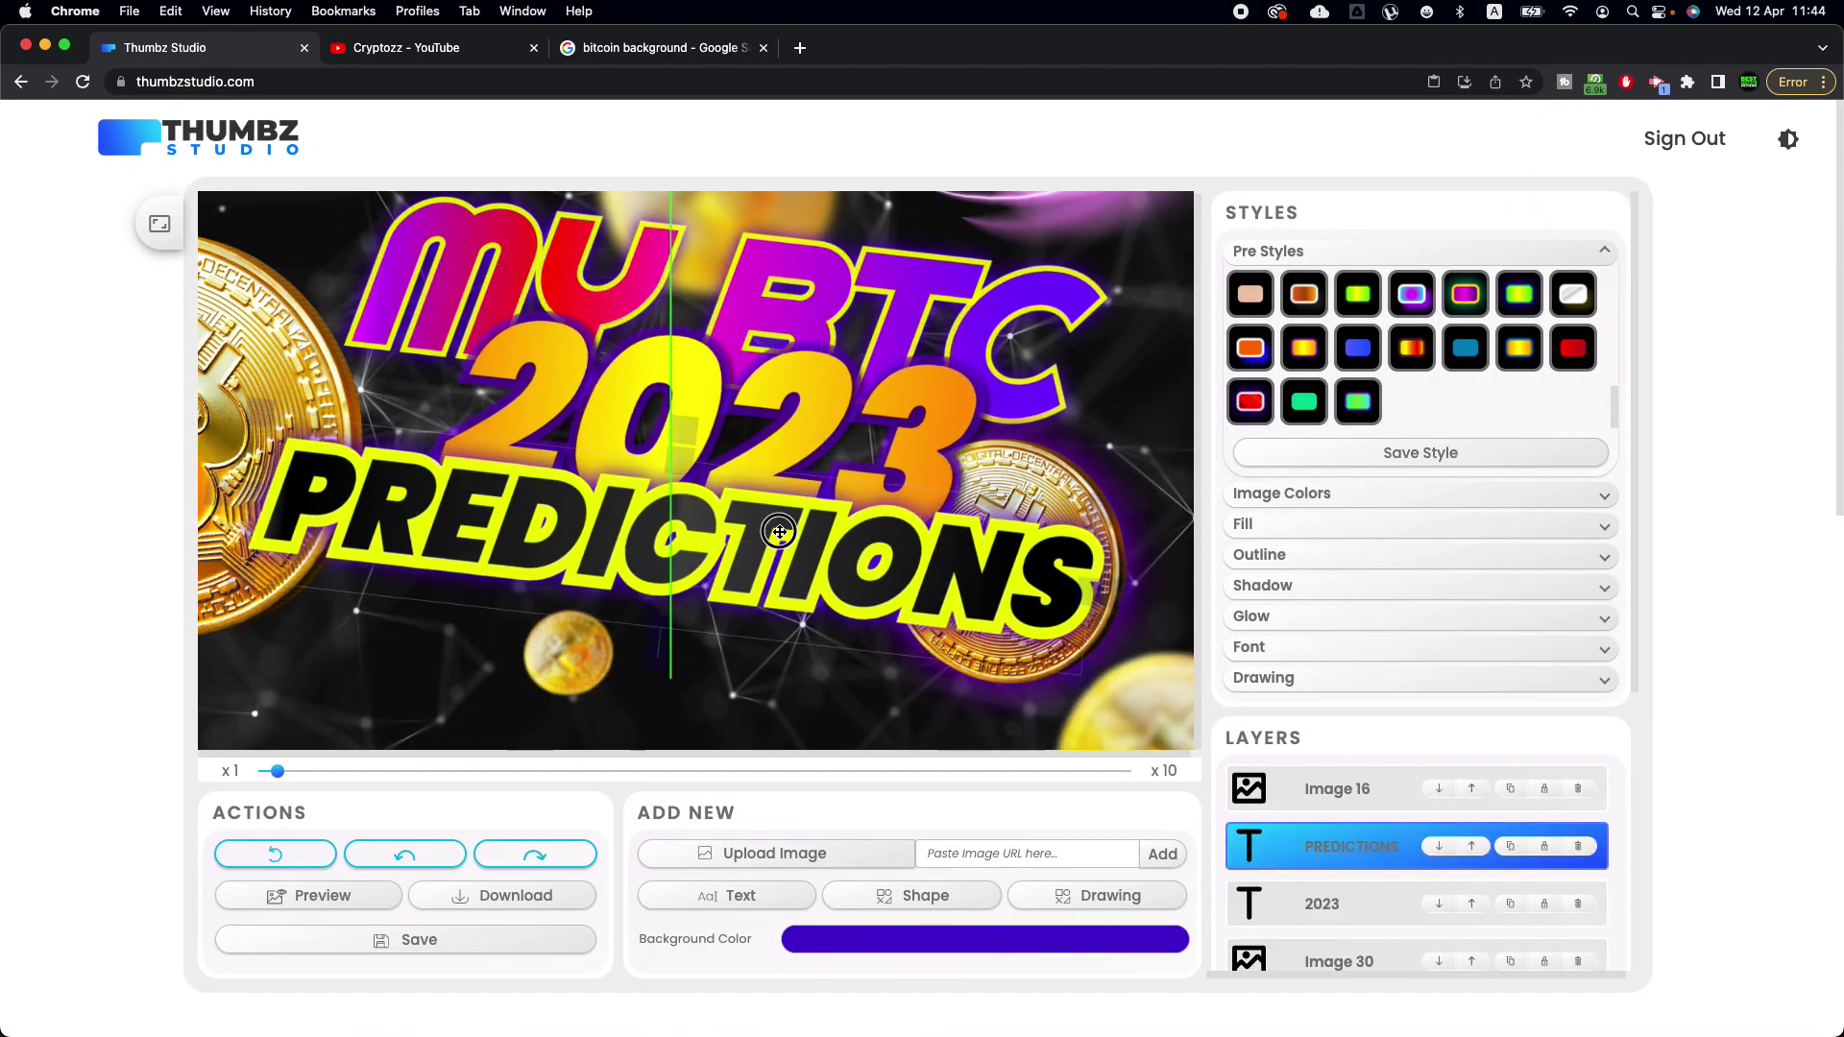
{"action": "left_click", "coordinate": [805, 430]}
{"action": "left_click_drag", "start_coordinate": [805, 431], "coordinate": [766, 493]}
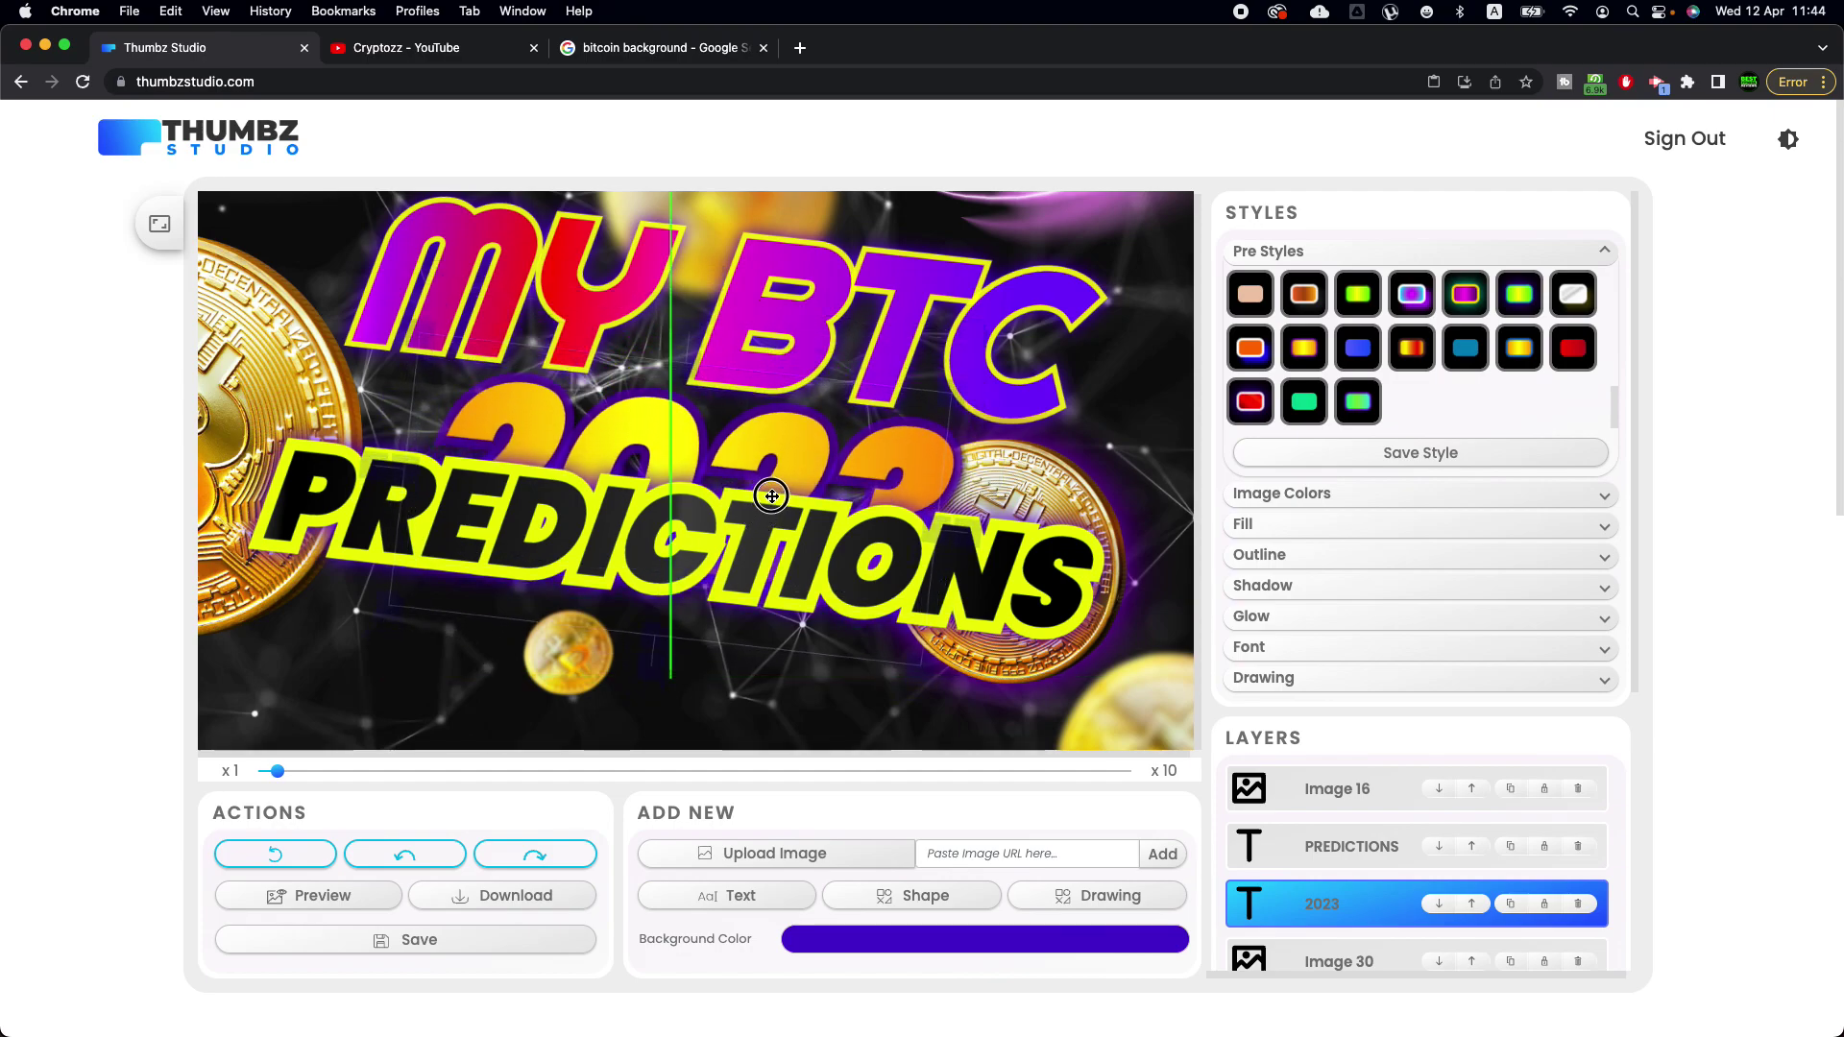
{"action": "left_click_drag", "start_coordinate": [1335, 903], "coordinate": [1336, 790]}
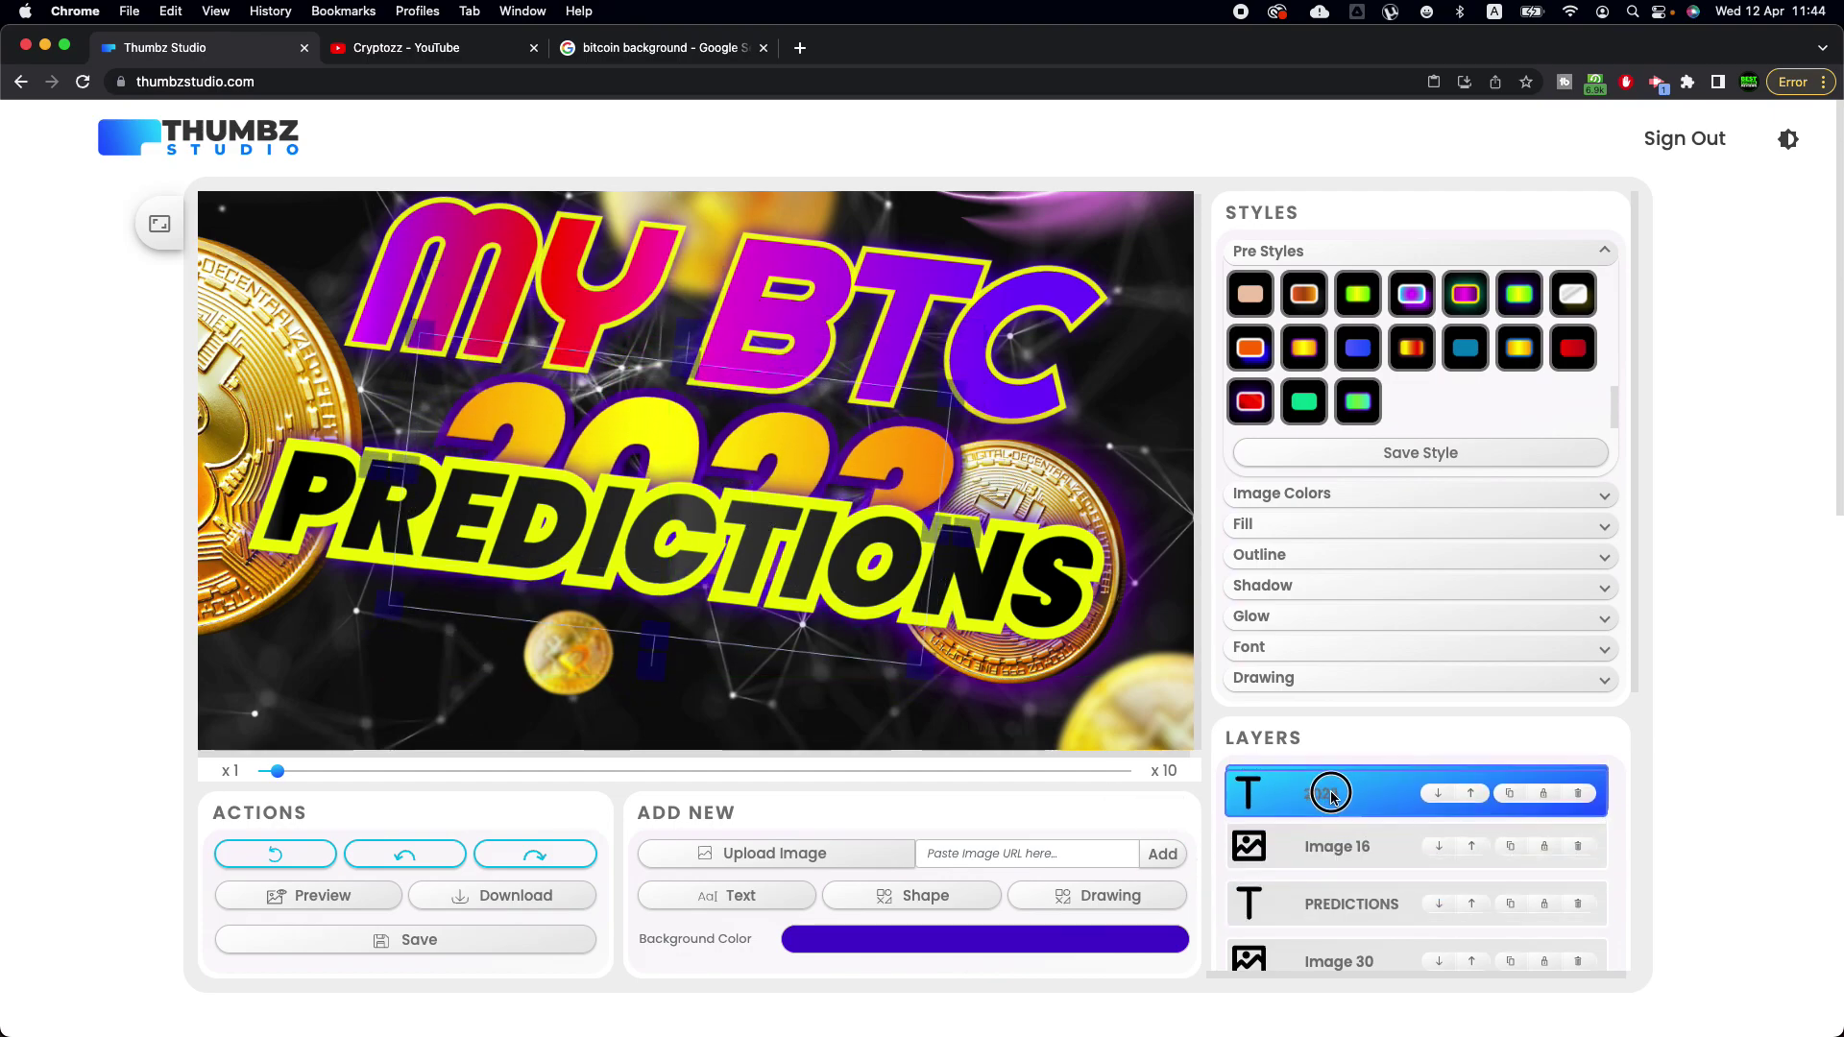
Shift the PREDICTIONS text back down and place the 2023 text between it and the MY BTC line
{"action": "left_click", "coordinate": [884, 489]}
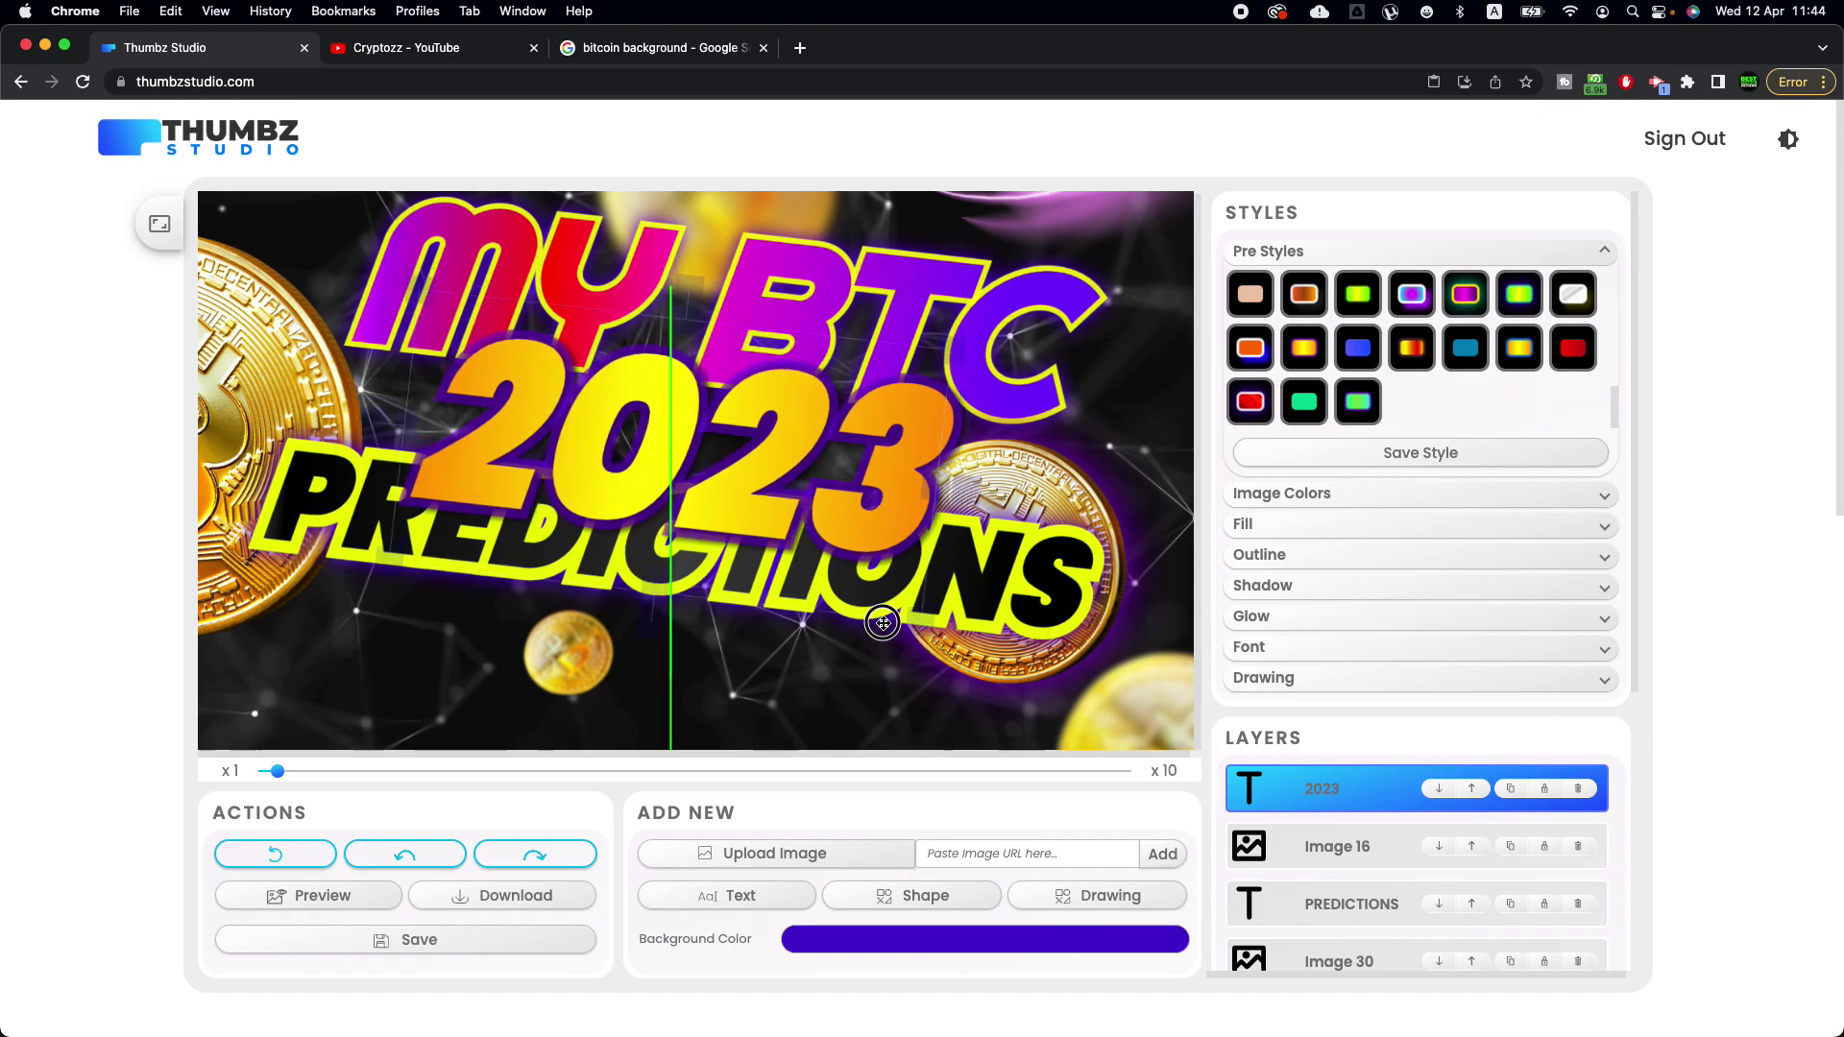
{"action": "left_click_drag", "start_coordinate": [1006, 577], "coordinate": [1000, 659]}
{"action": "left_click", "coordinate": [823, 450]}
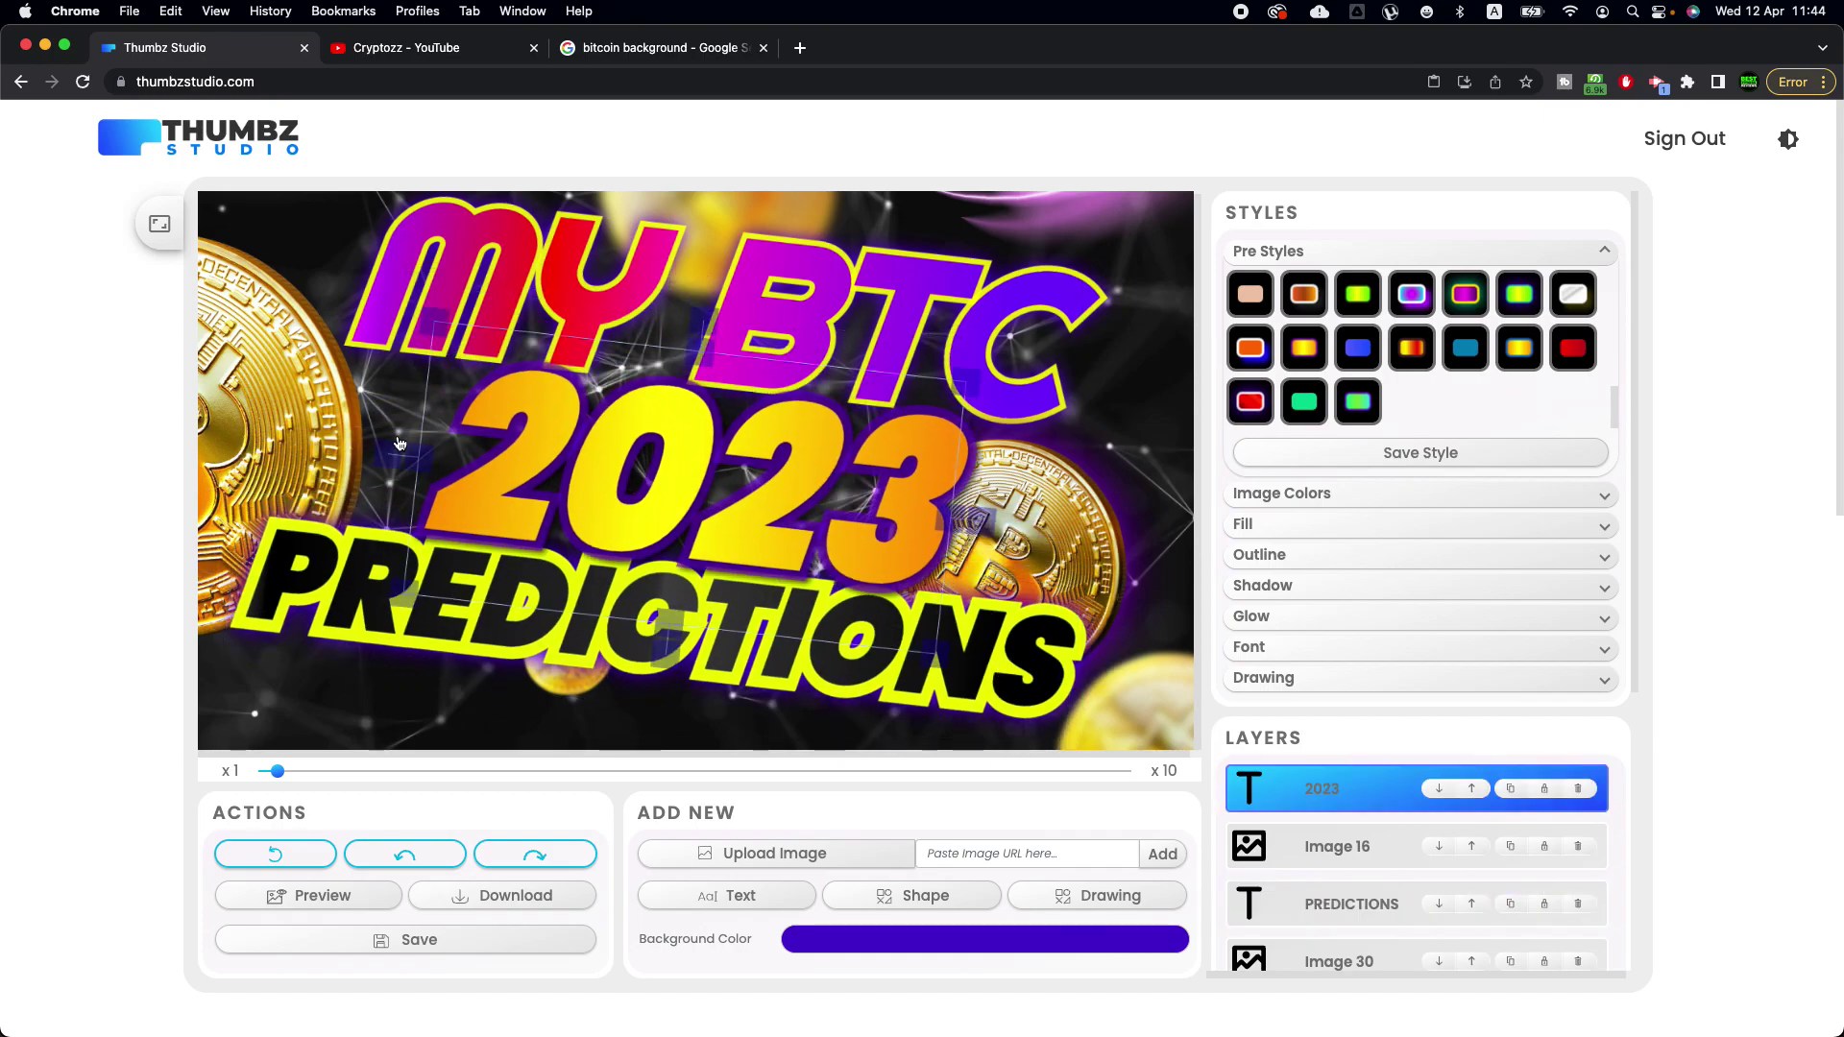
Move the large bitcoin coin further into the canvas and turn it blue by enabling Hue at its minimum value
{"action": "left_click_drag", "start_coordinate": [307, 452], "coordinate": [379, 413]}
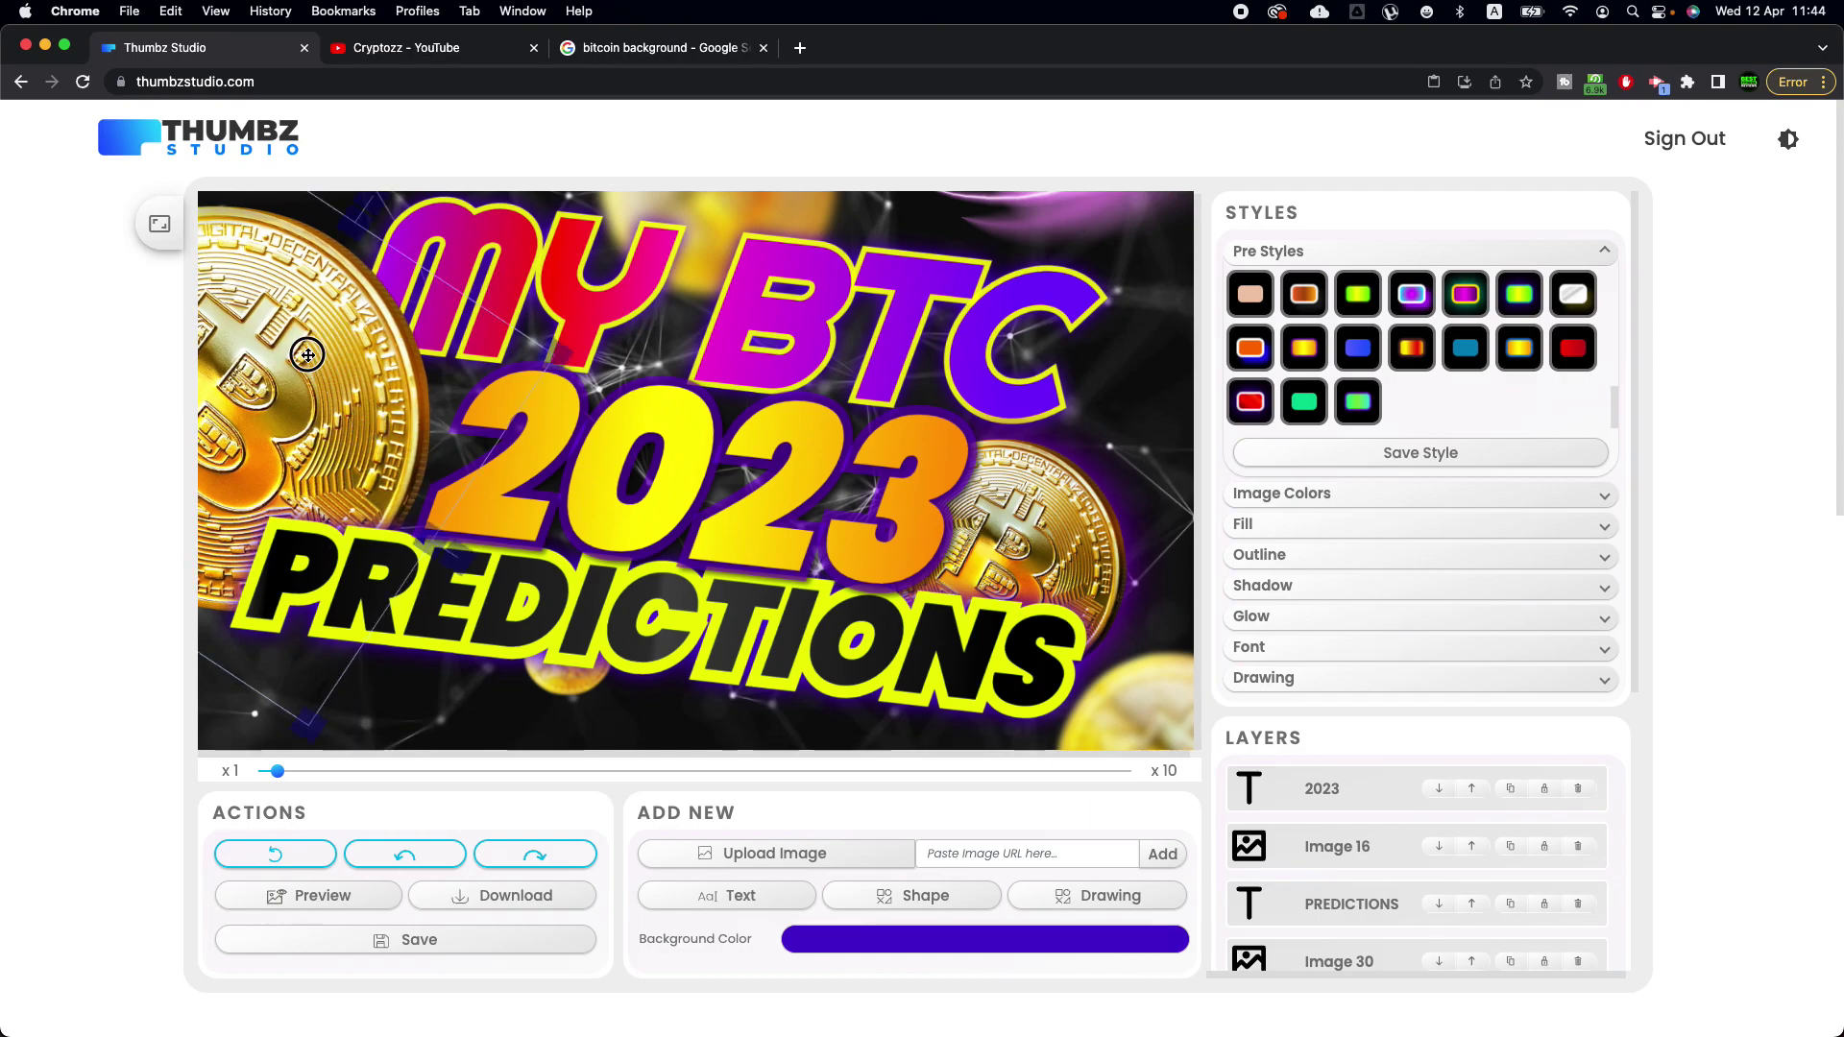
{"action": "left_click_drag", "start_coordinate": [307, 358], "coordinate": [369, 357]}
{"action": "scroll", "coordinate": [1326, 423], "scroll_direction": "up", "scroll_amount": 5}
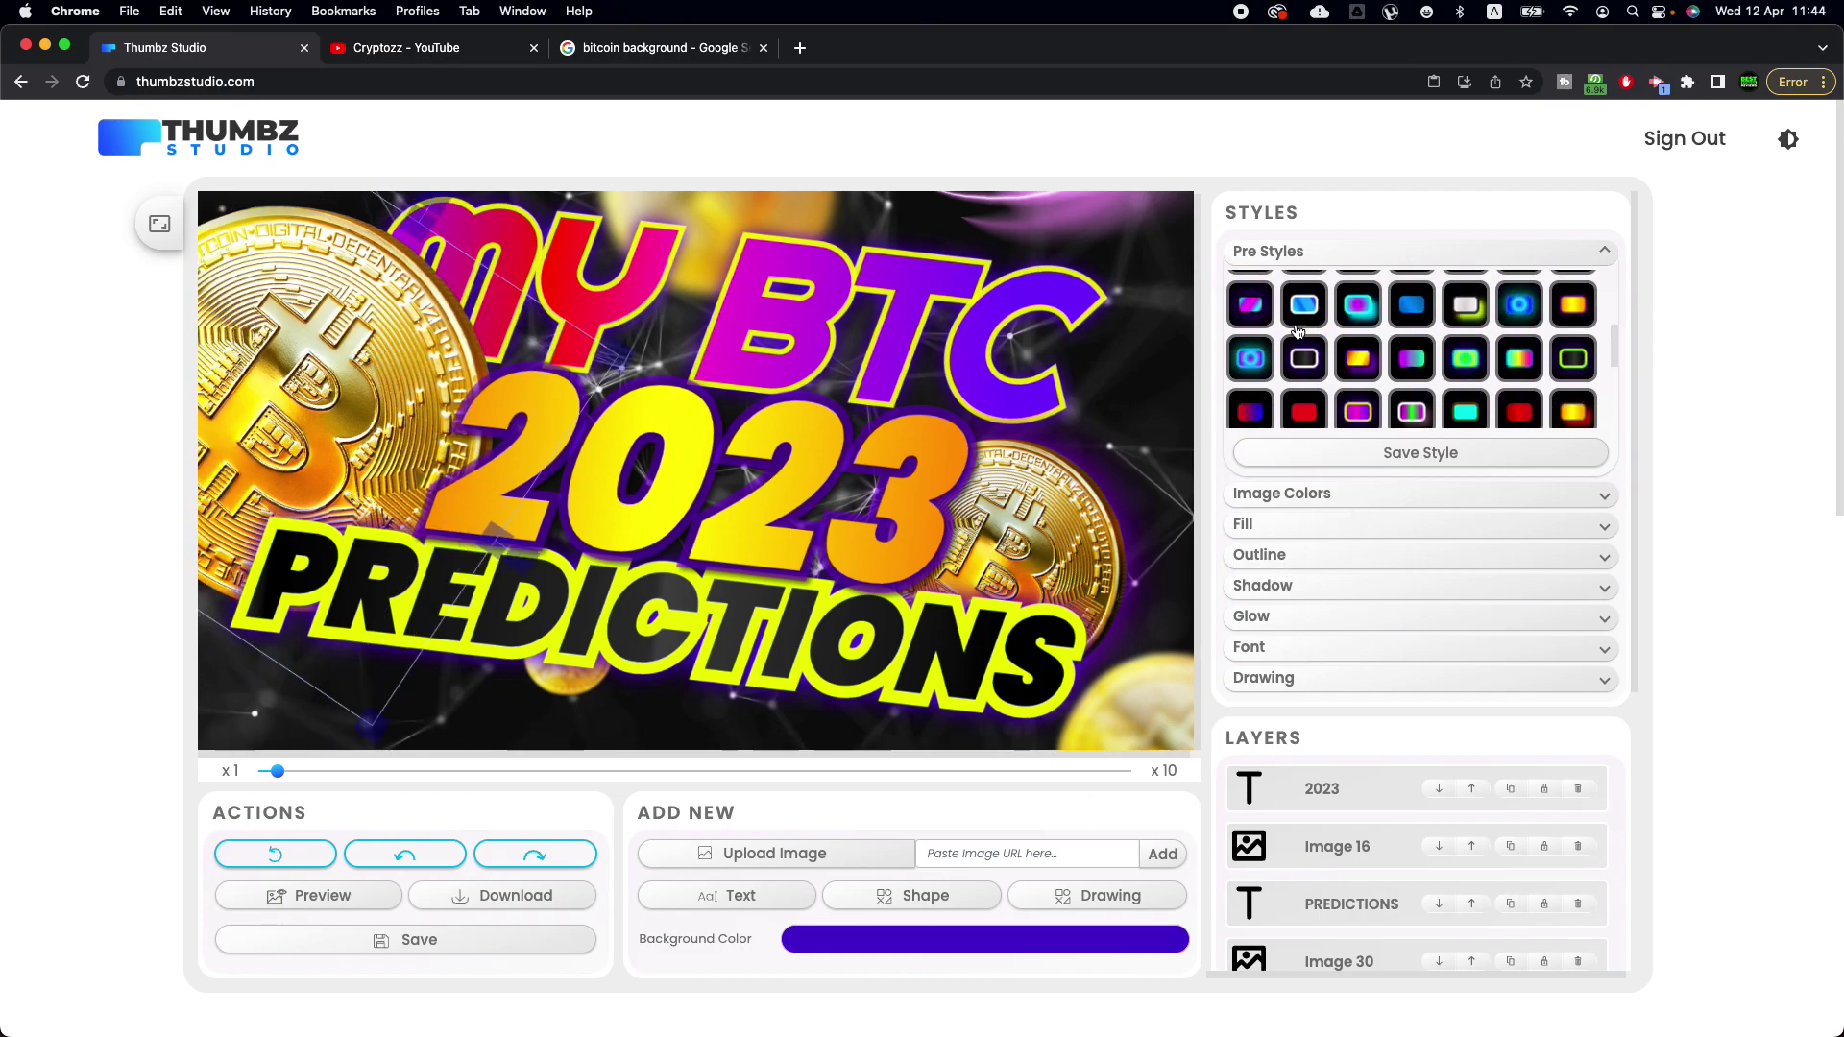
{"action": "left_click", "coordinate": [1271, 495]}
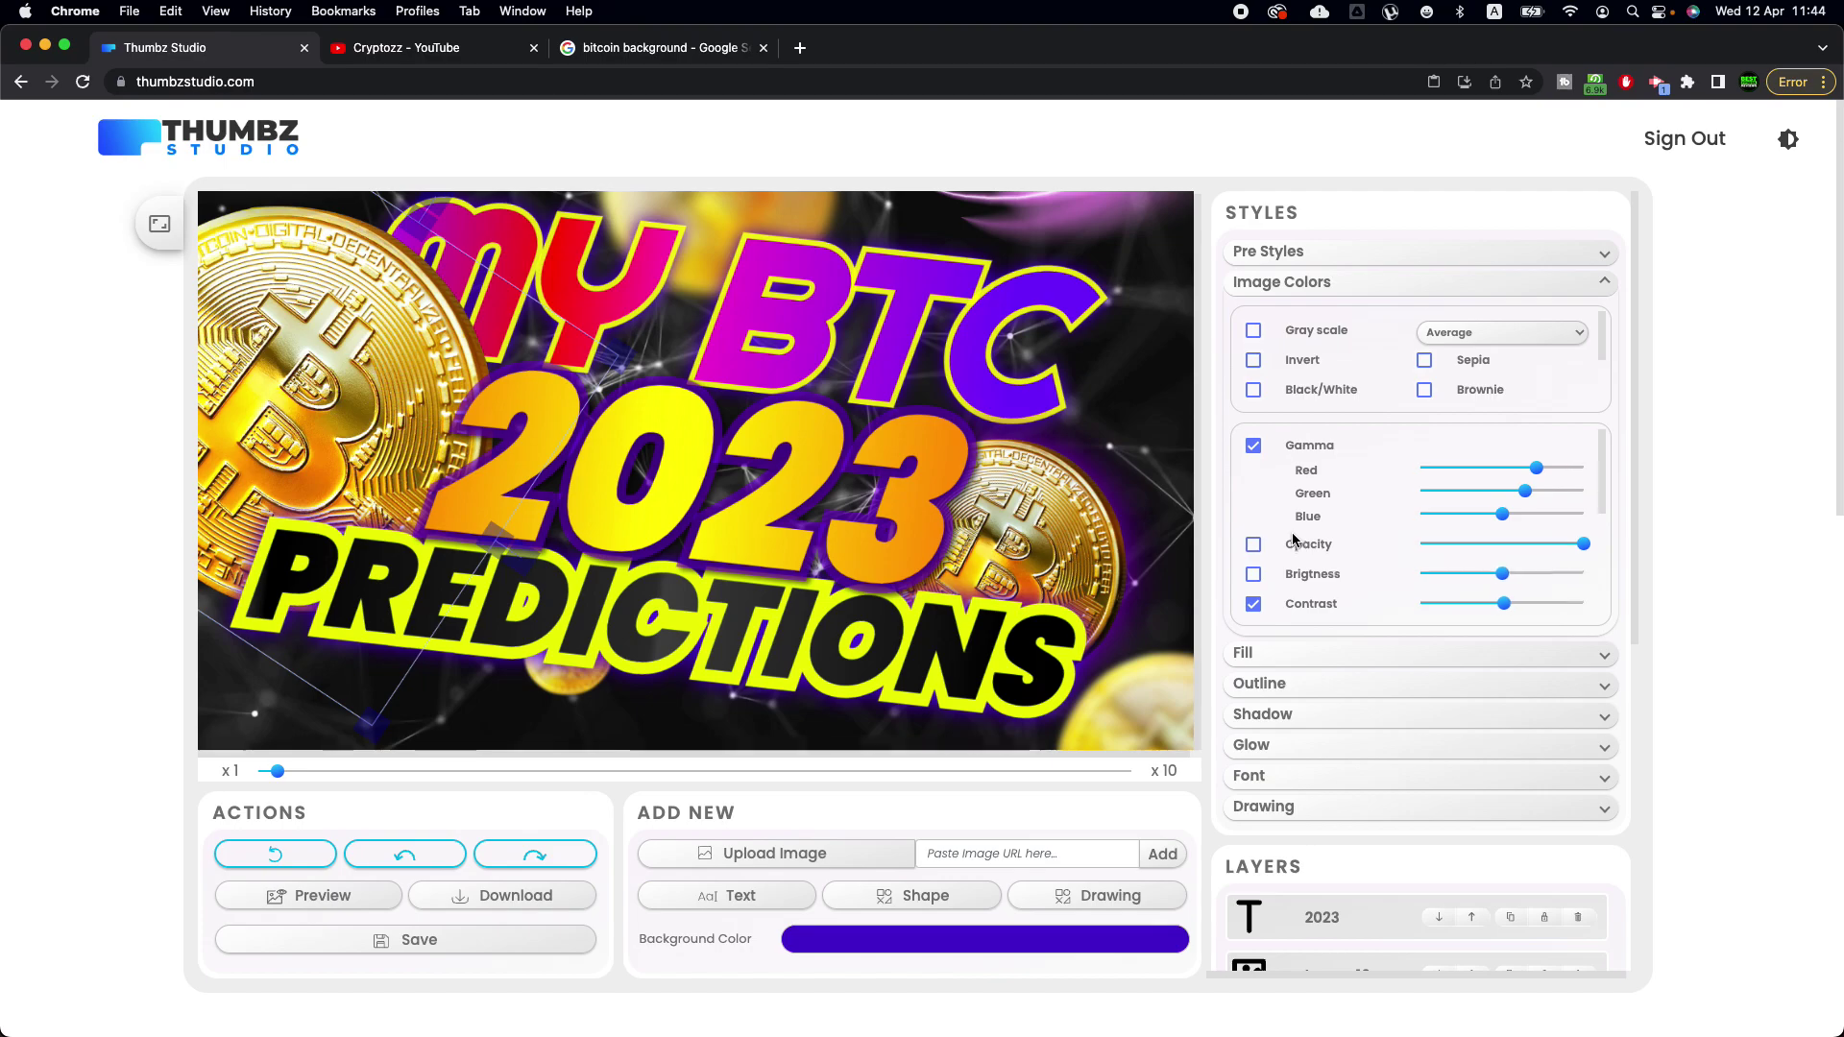
{"action": "scroll", "coordinate": [1296, 536], "scroll_direction": "down", "scroll_amount": 3}
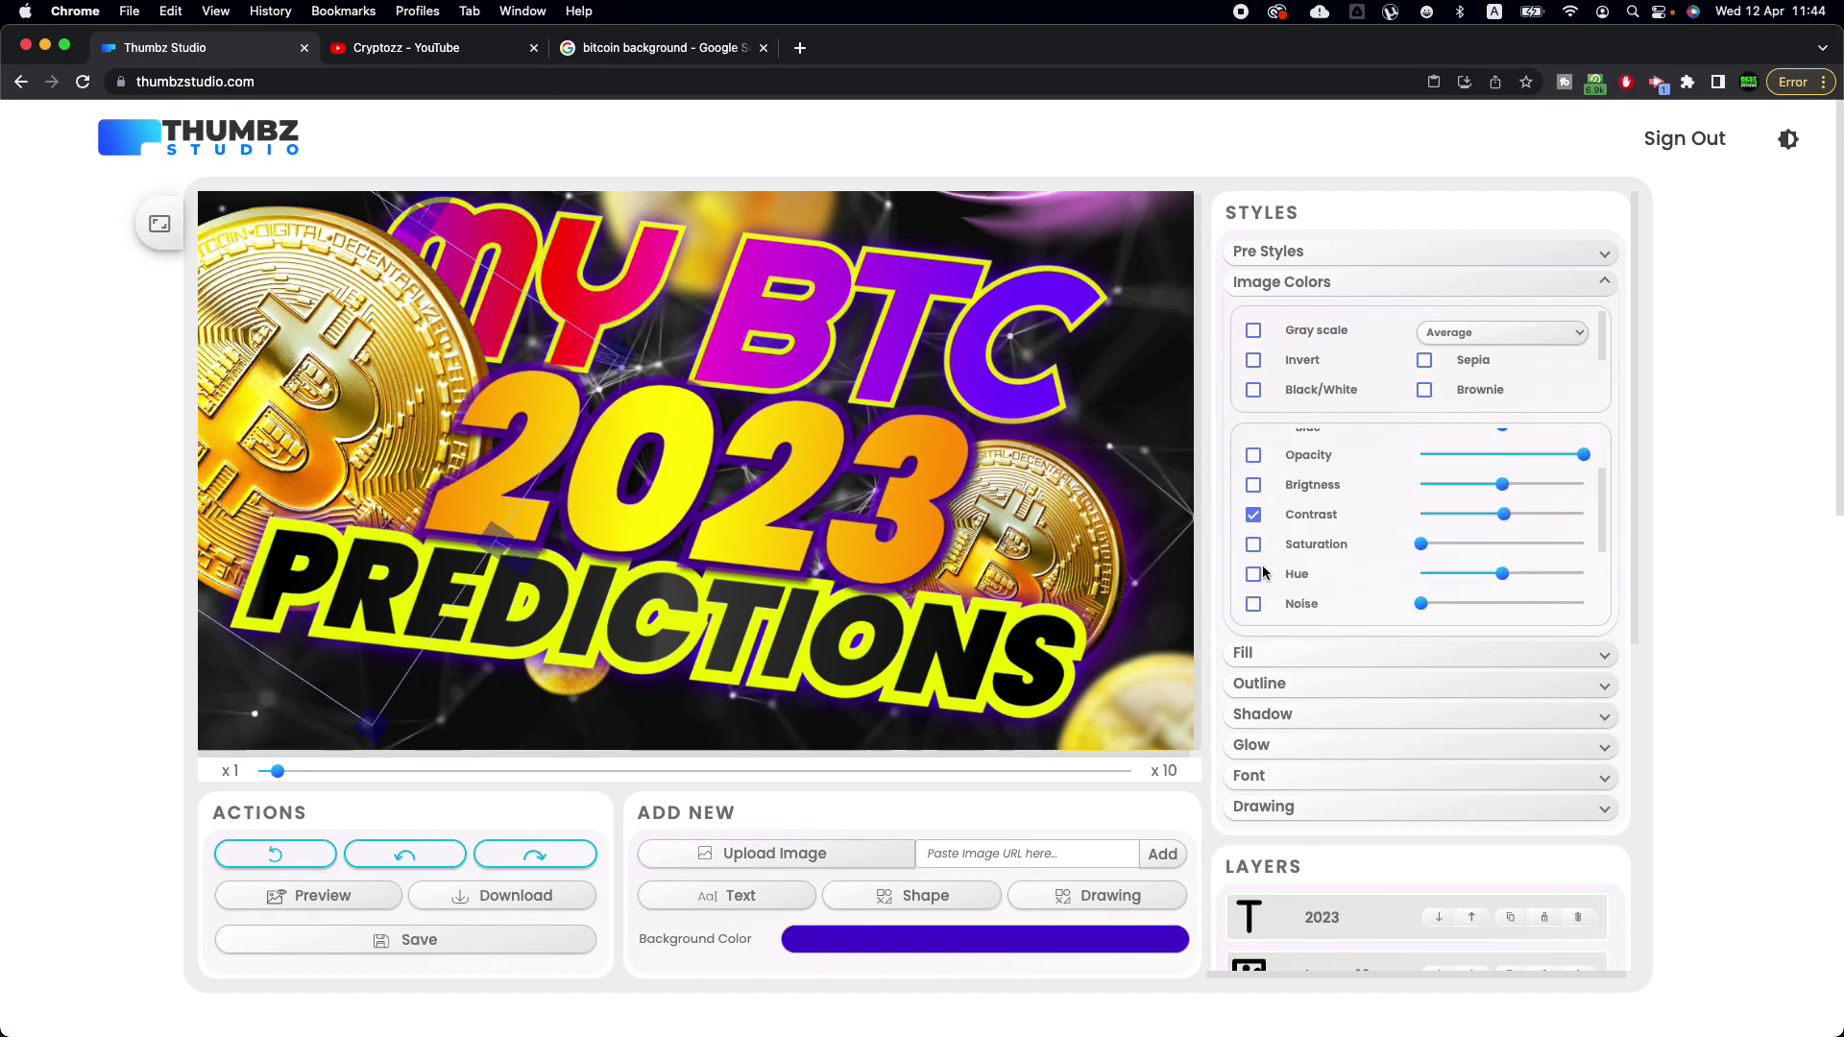
{"action": "left_click", "coordinate": [1311, 553]}
{"action": "mouse_move", "coordinate": [1436, 545]}
{"action": "left_mouse_down"}
{"action": "mouse_move", "coordinate": [1567, 548]}
{"action": "mouse_move", "coordinate": [1420, 544]}
{"action": "left_mouse_up"}
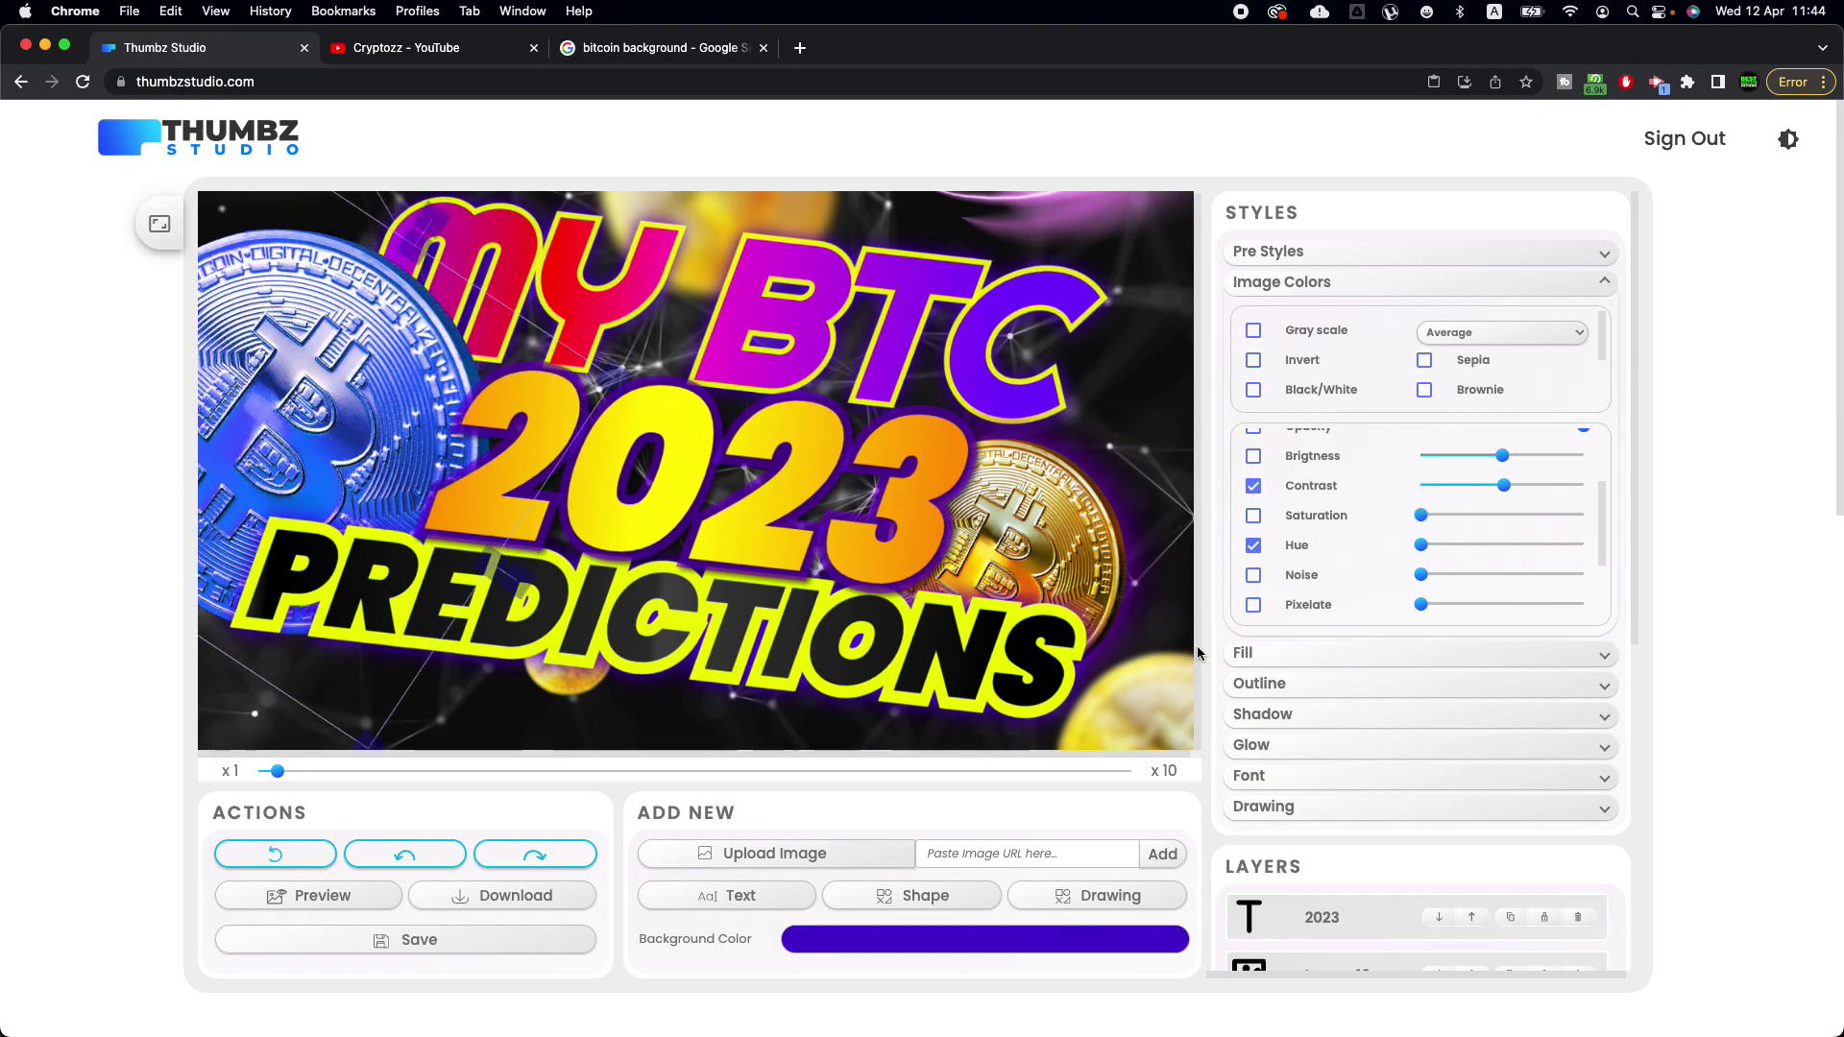
Try the Blur filter on the blue bitcoin coin and turn it off again
{"action": "scroll", "coordinate": [1316, 550], "scroll_direction": "down", "scroll_amount": 3}
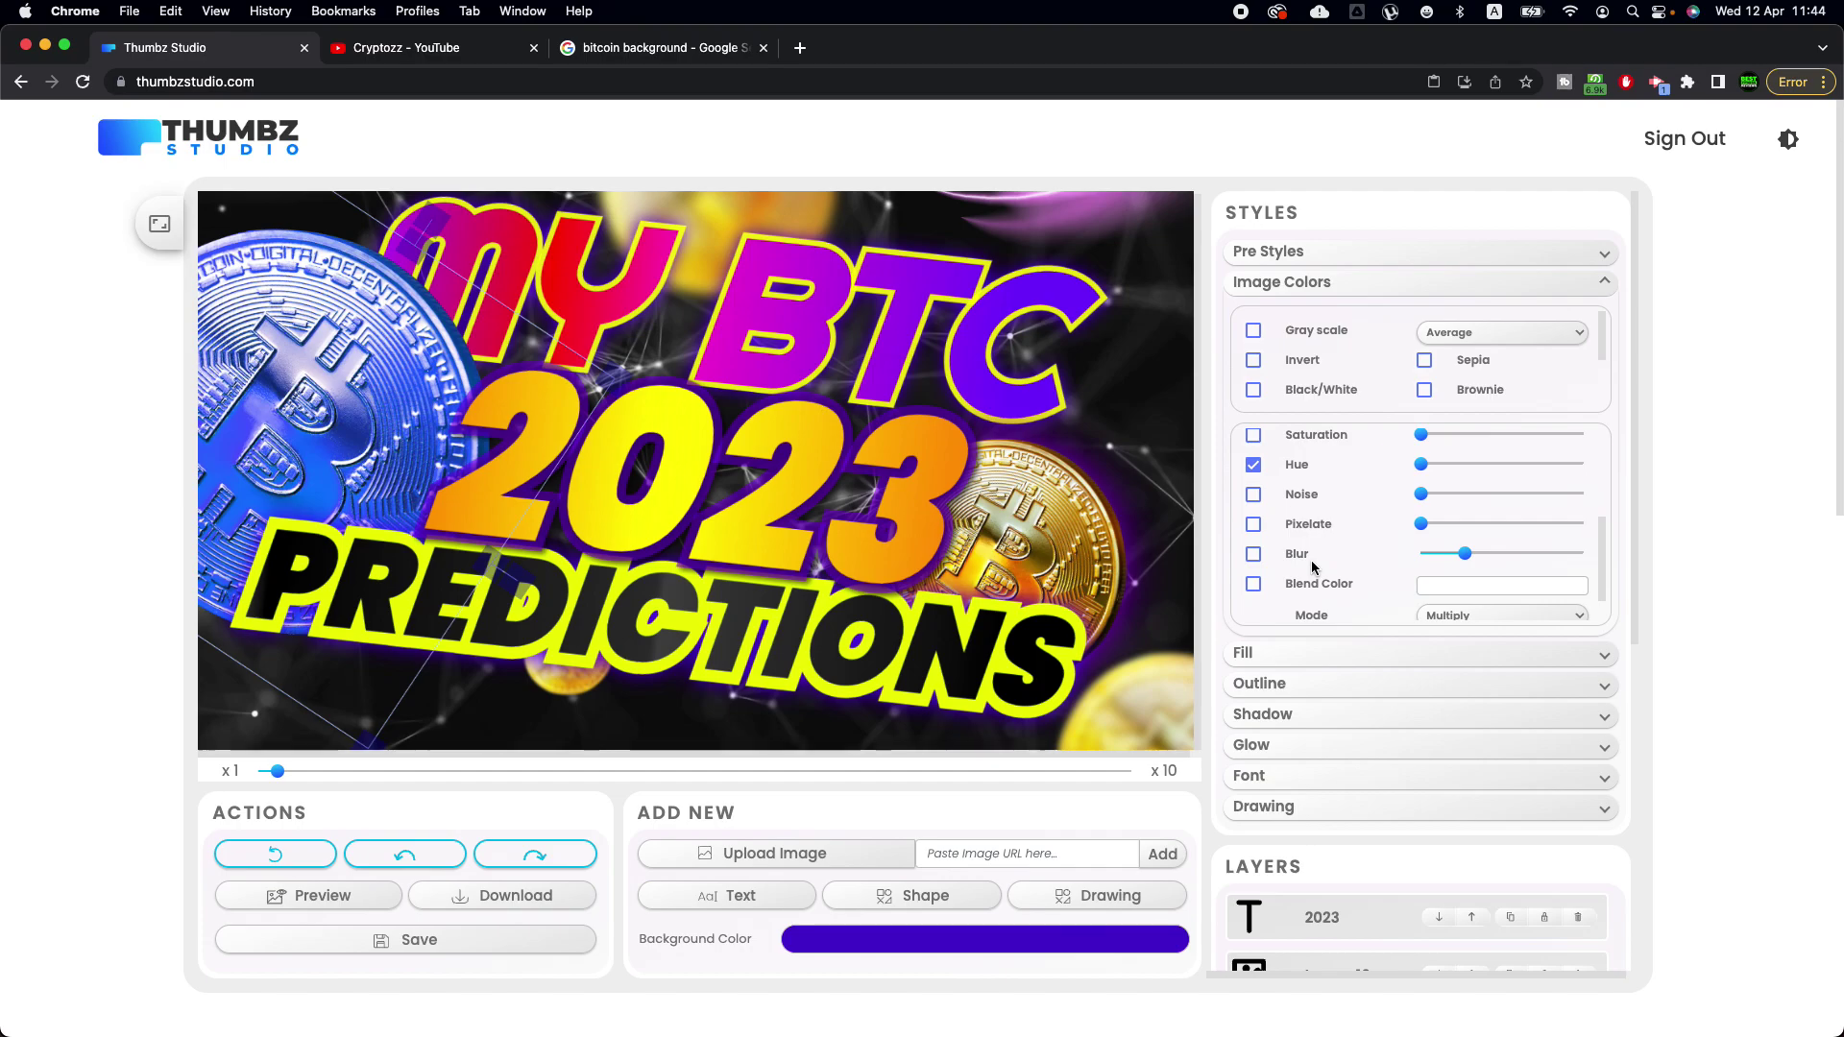
{"action": "left_click", "coordinate": [1254, 556]}
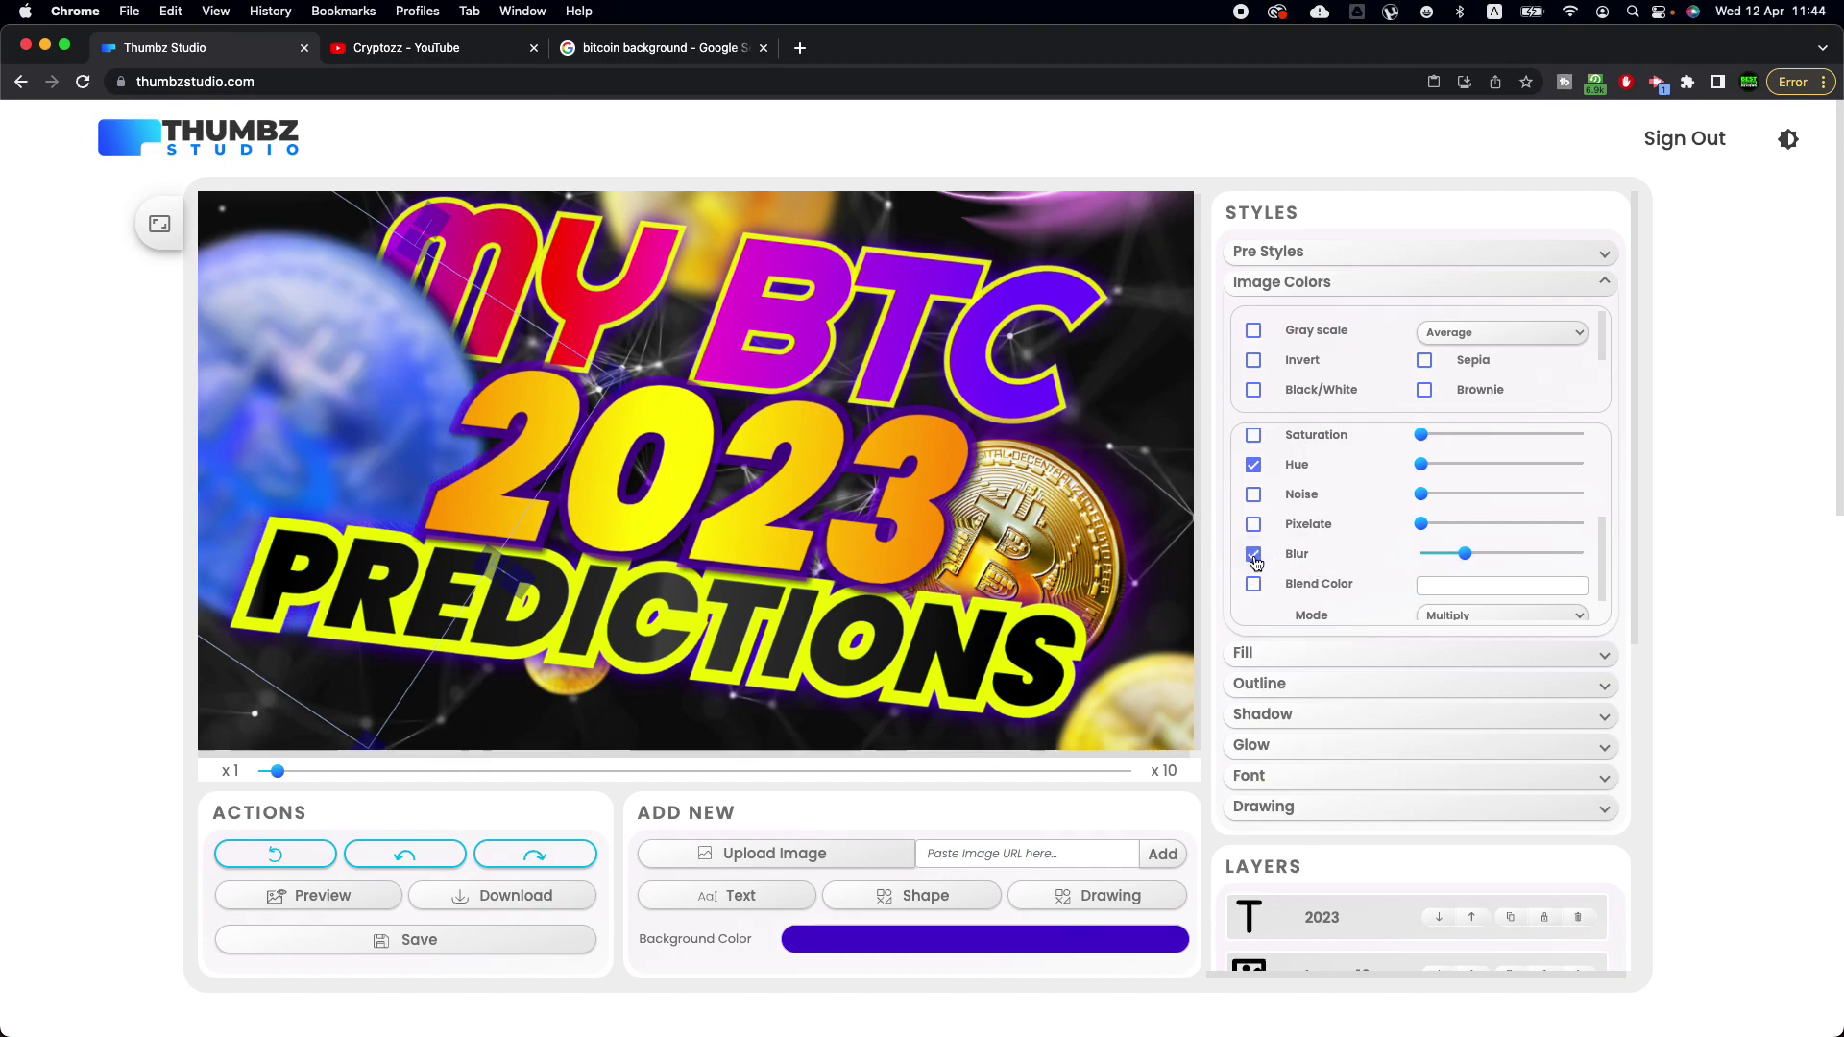
{"action": "left_click", "coordinate": [1254, 557]}
{"action": "scroll", "coordinate": [849, 417], "scroll_direction": "down", "scroll_amount": 3}
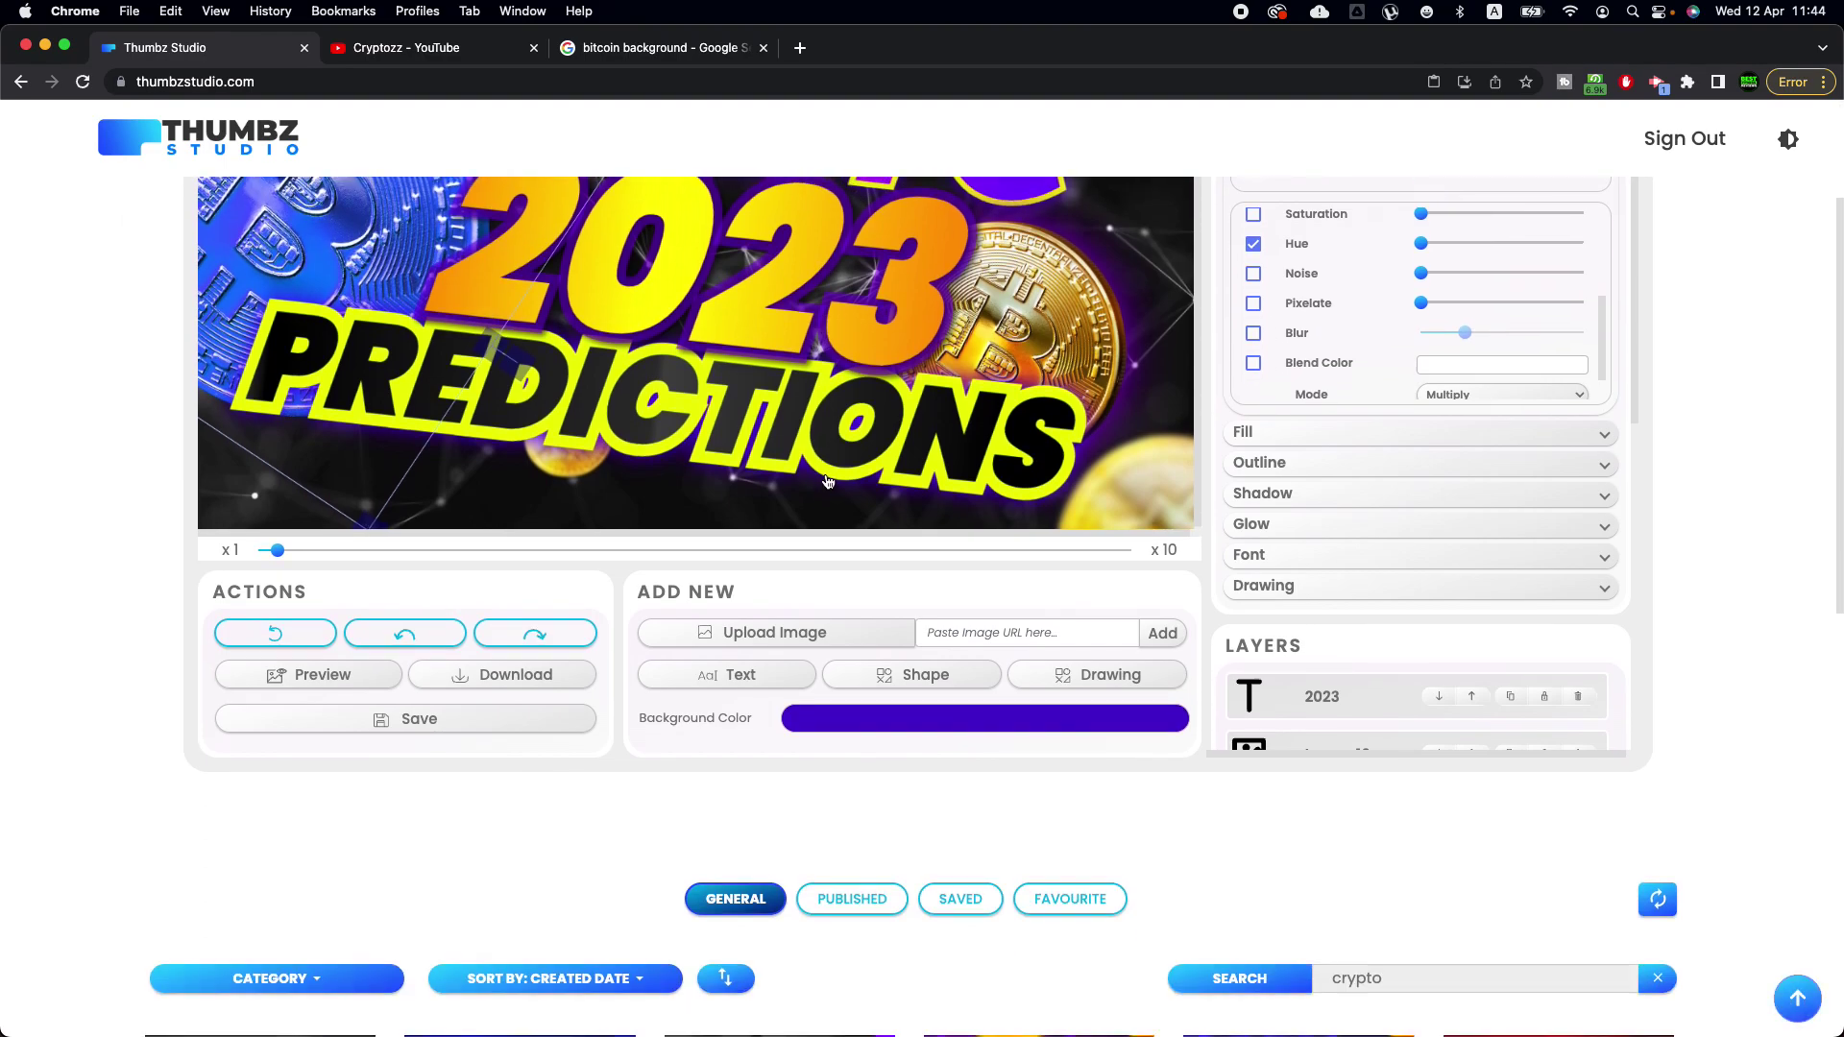
{"action": "scroll", "coordinate": [888, 442], "scroll_direction": "up", "scroll_amount": 3}
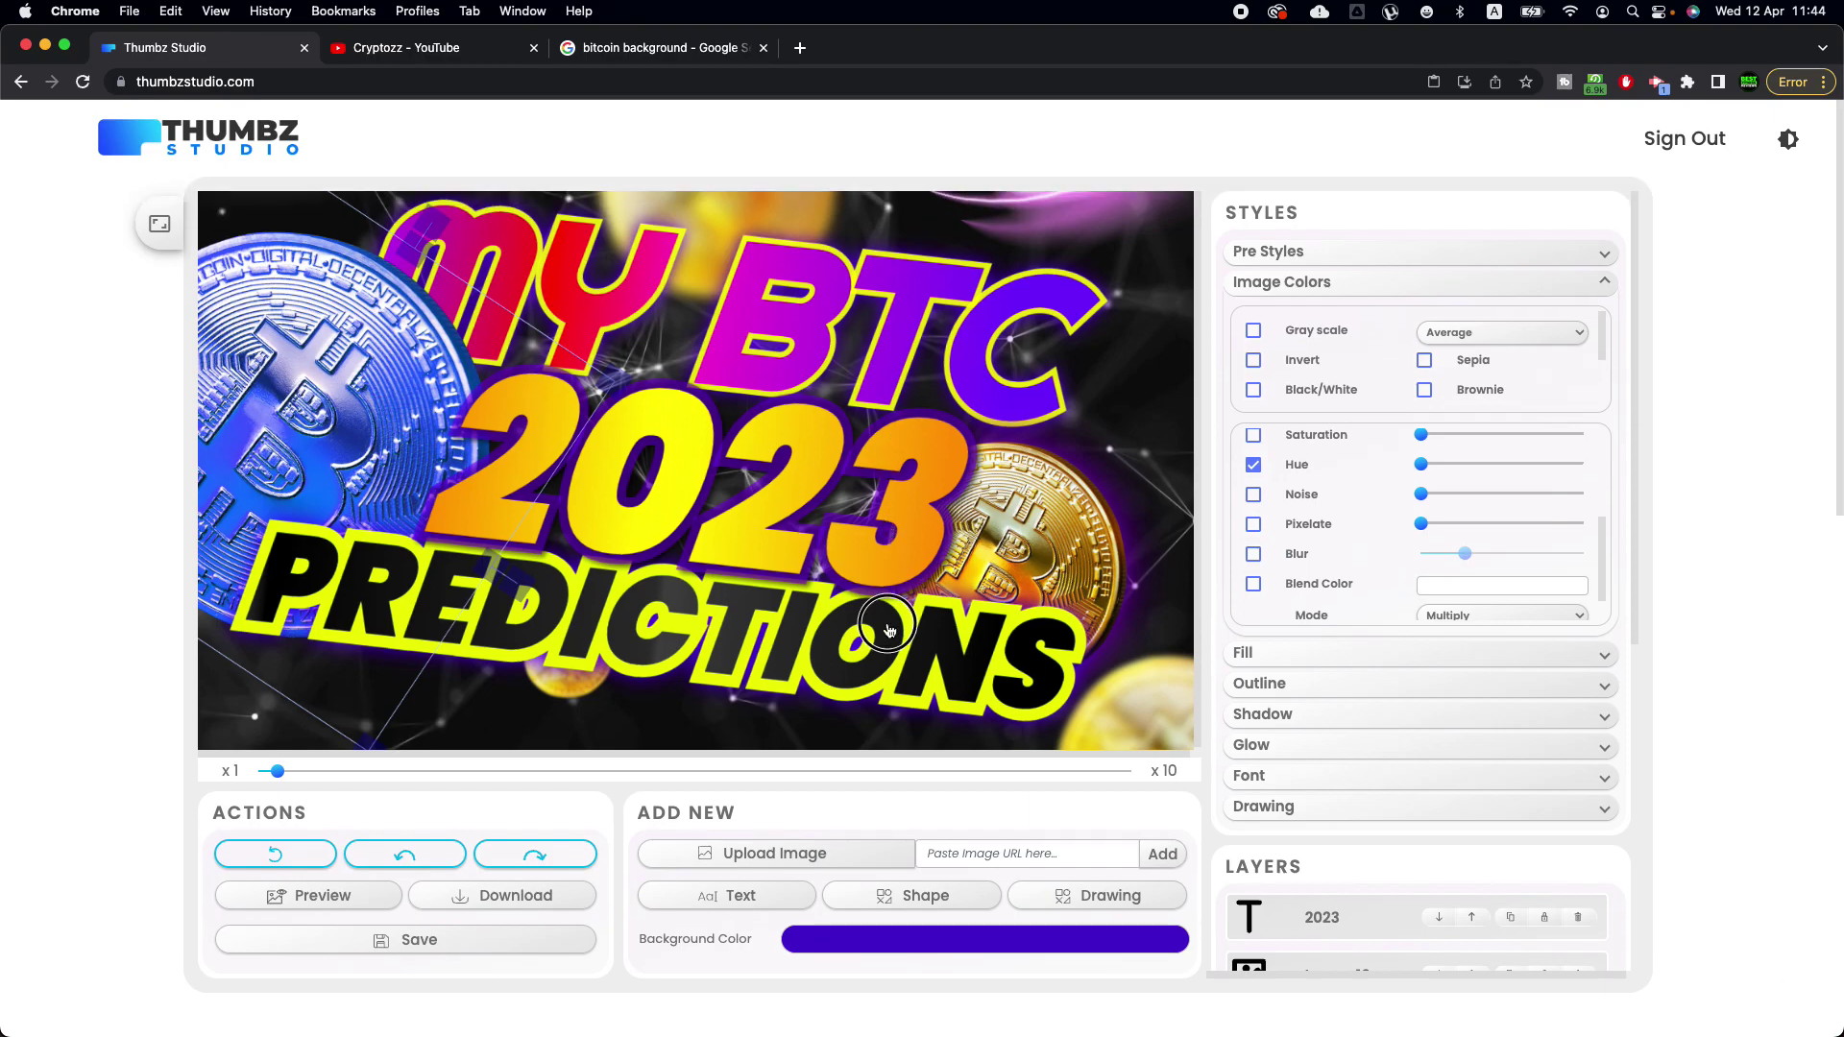
Change the font family of the PREDICTIONS text to Righteous
{"action": "left_click", "coordinate": [888, 629]}
{"action": "left_click", "coordinate": [982, 665]}
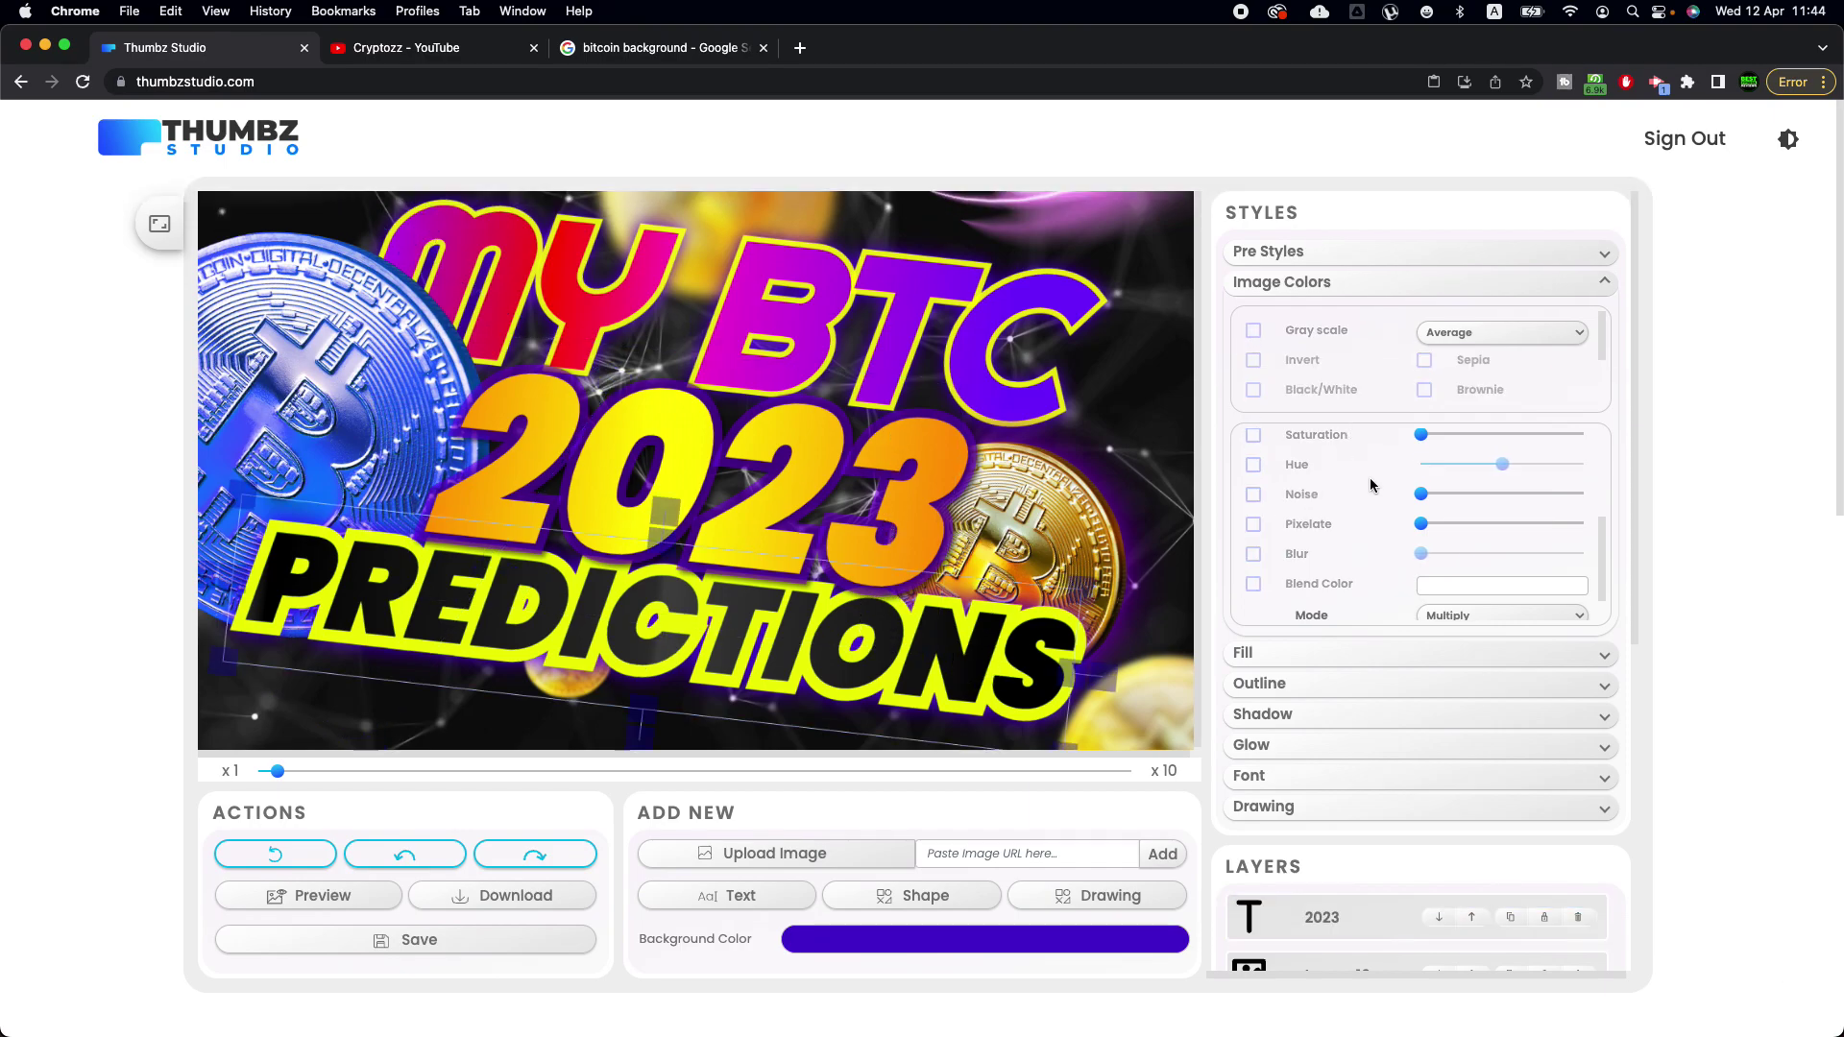
{"action": "left_click", "coordinate": [1303, 777]}
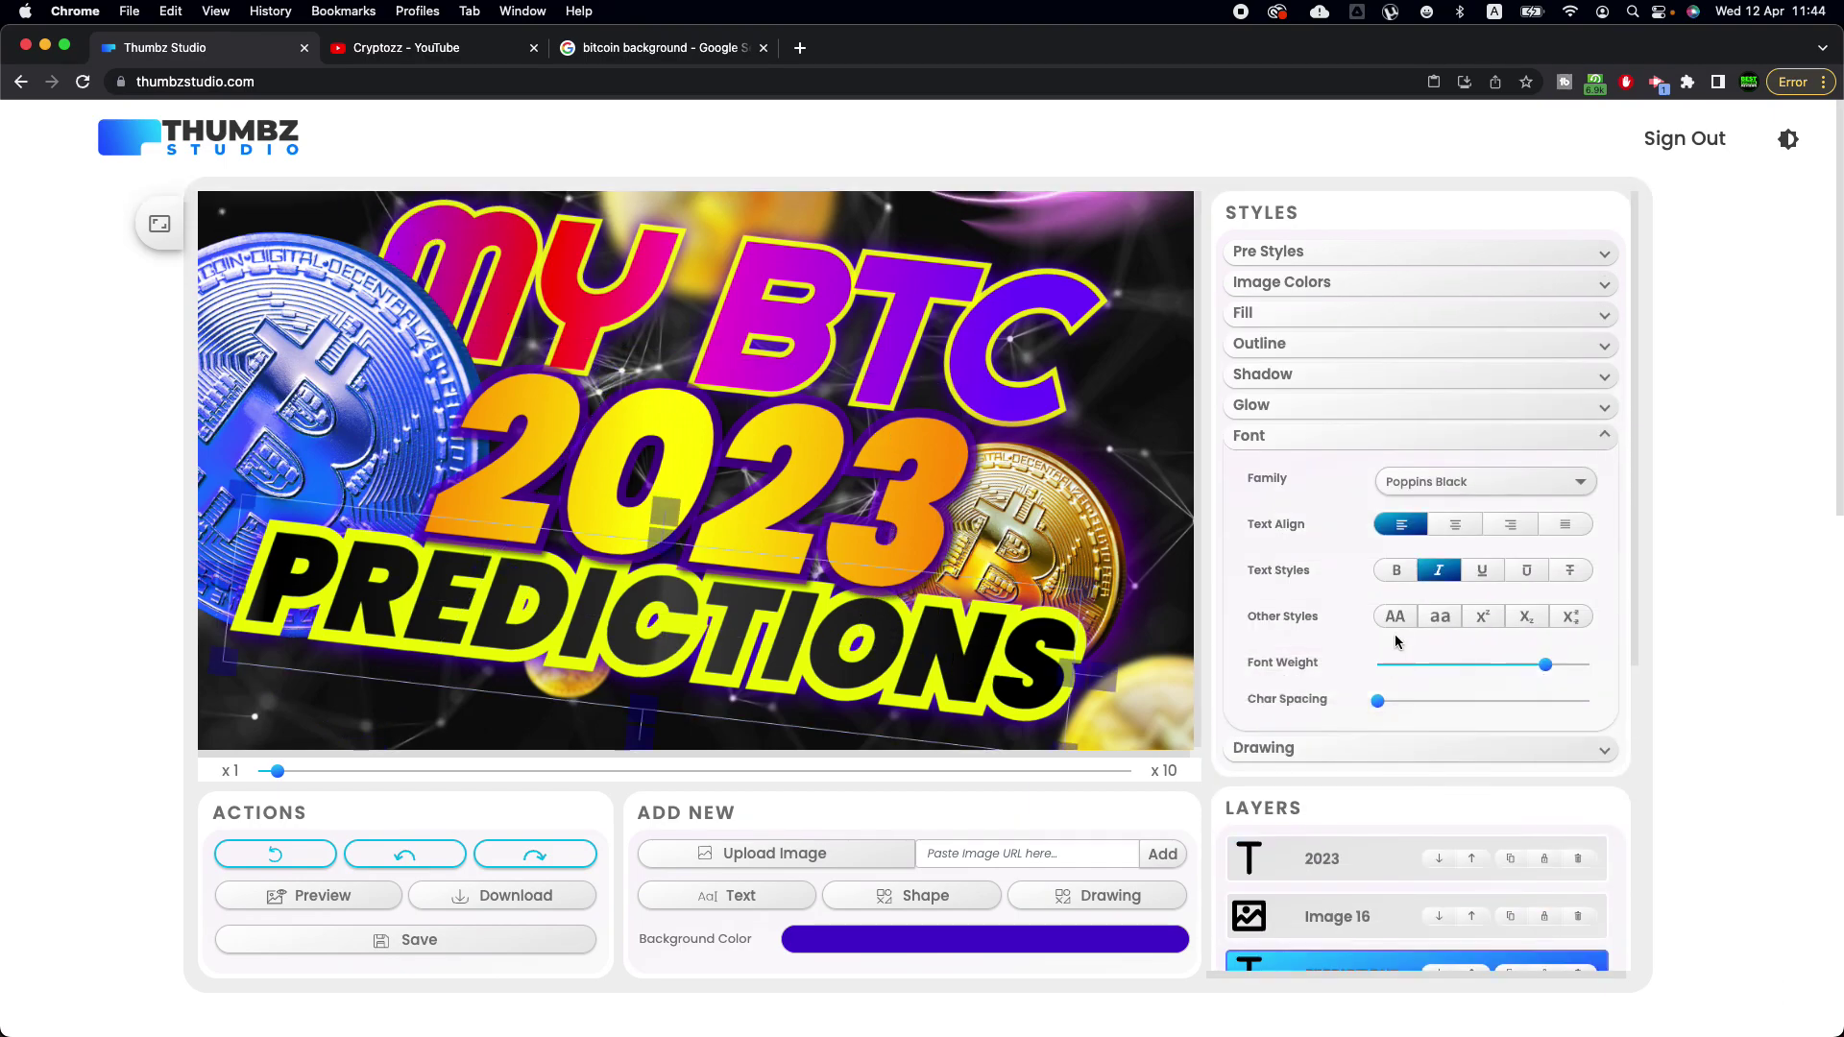
{"action": "left_click", "coordinate": [1514, 481]}
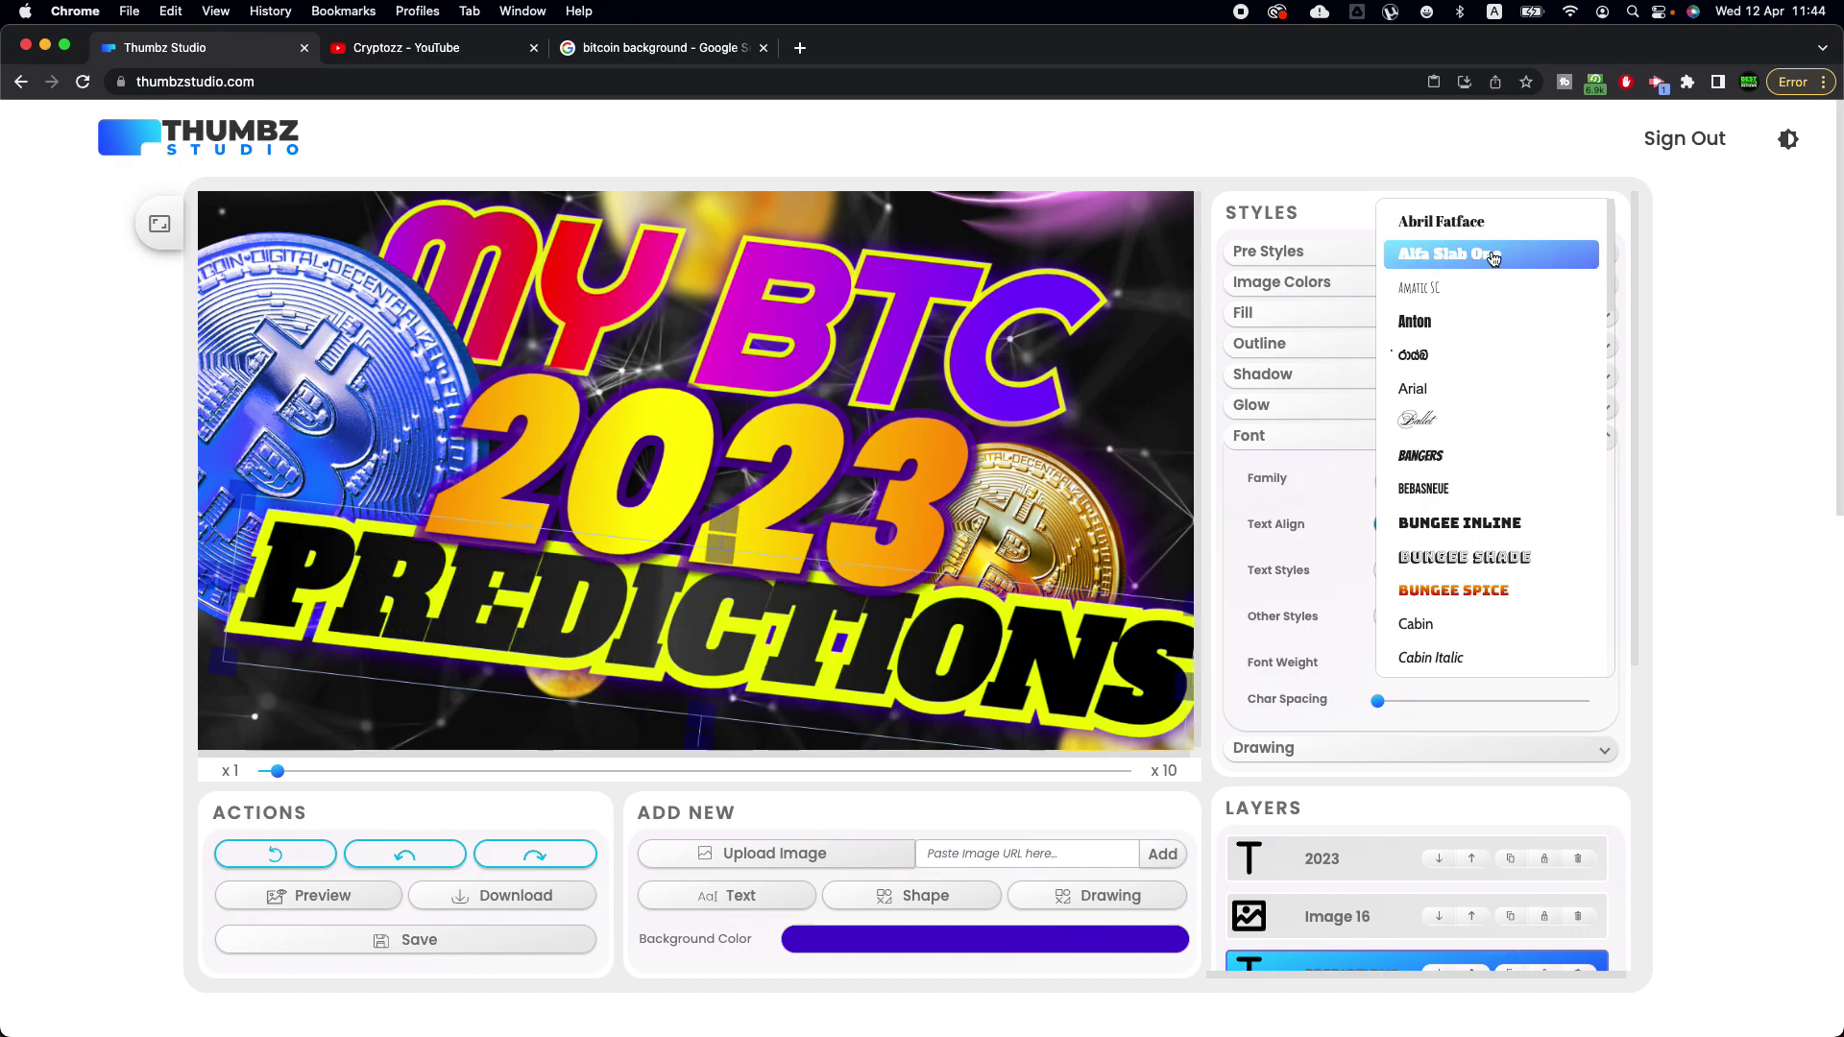
{"action": "scroll", "coordinate": [1499, 384], "scroll_direction": "down", "scroll_amount": 15}
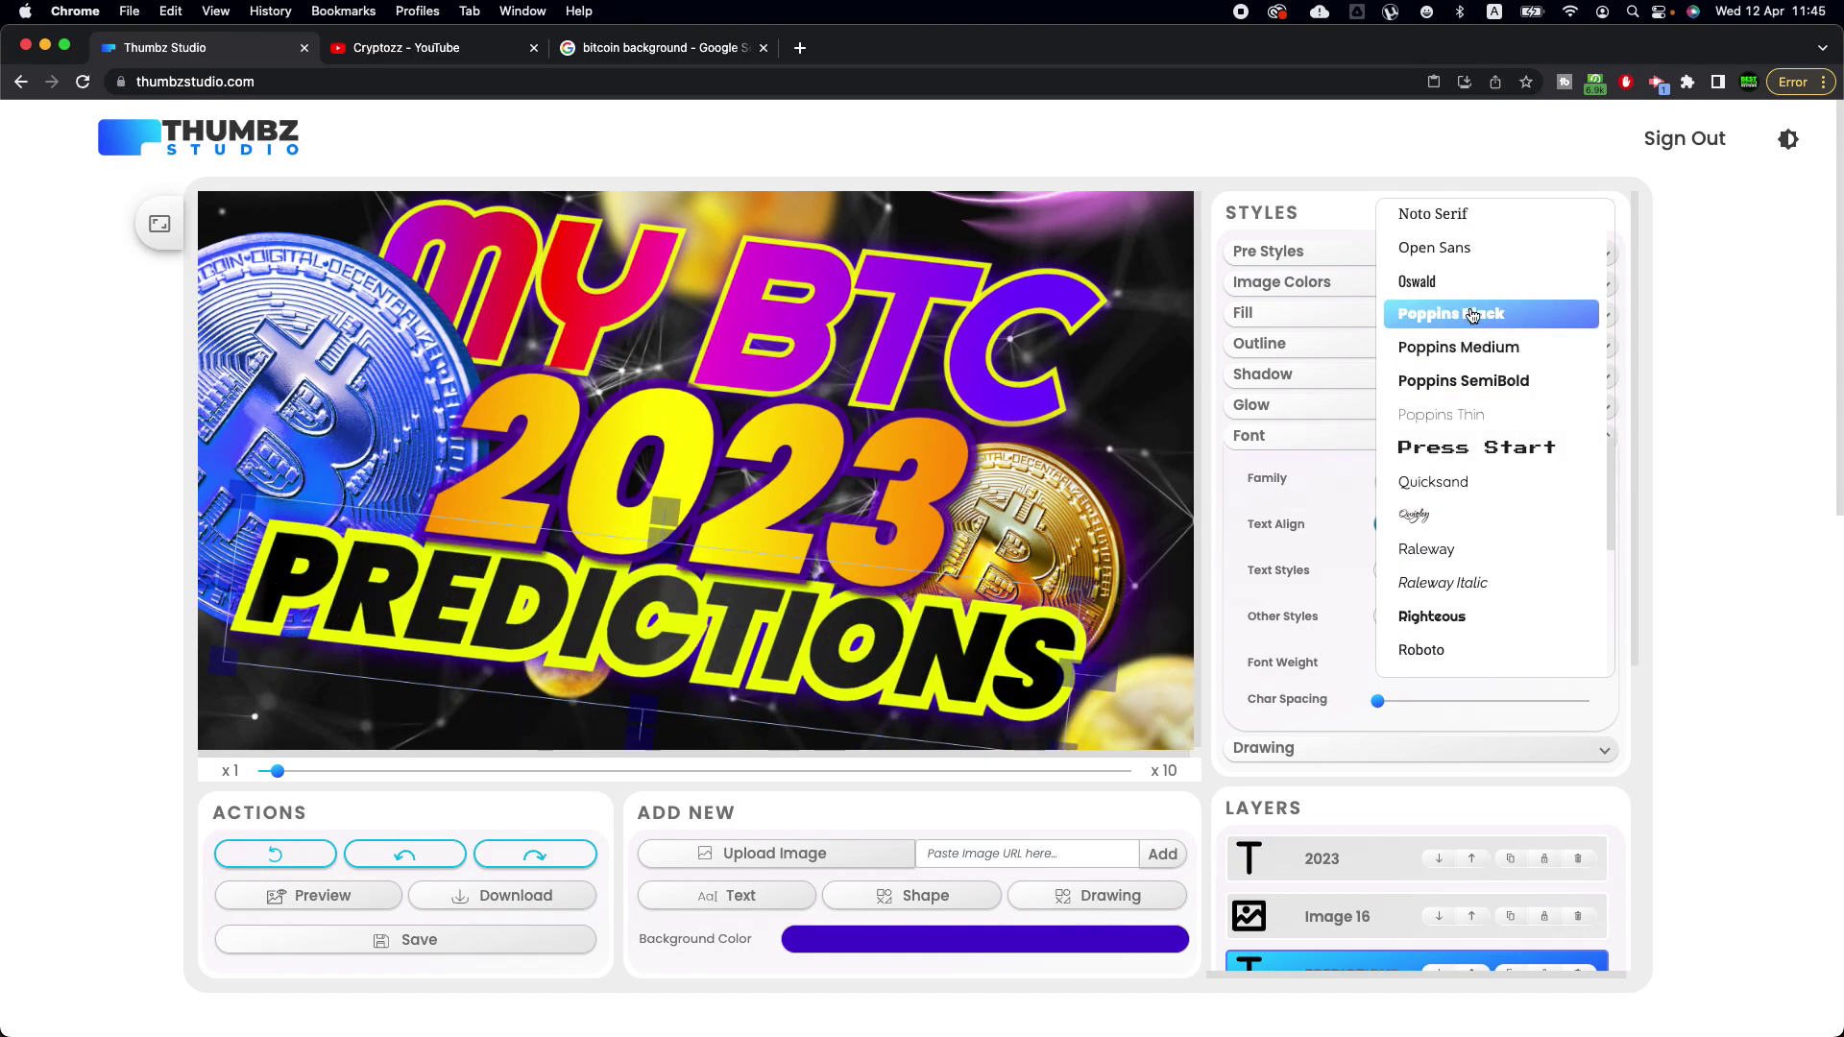
{"action": "left_click", "coordinate": [1446, 620]}
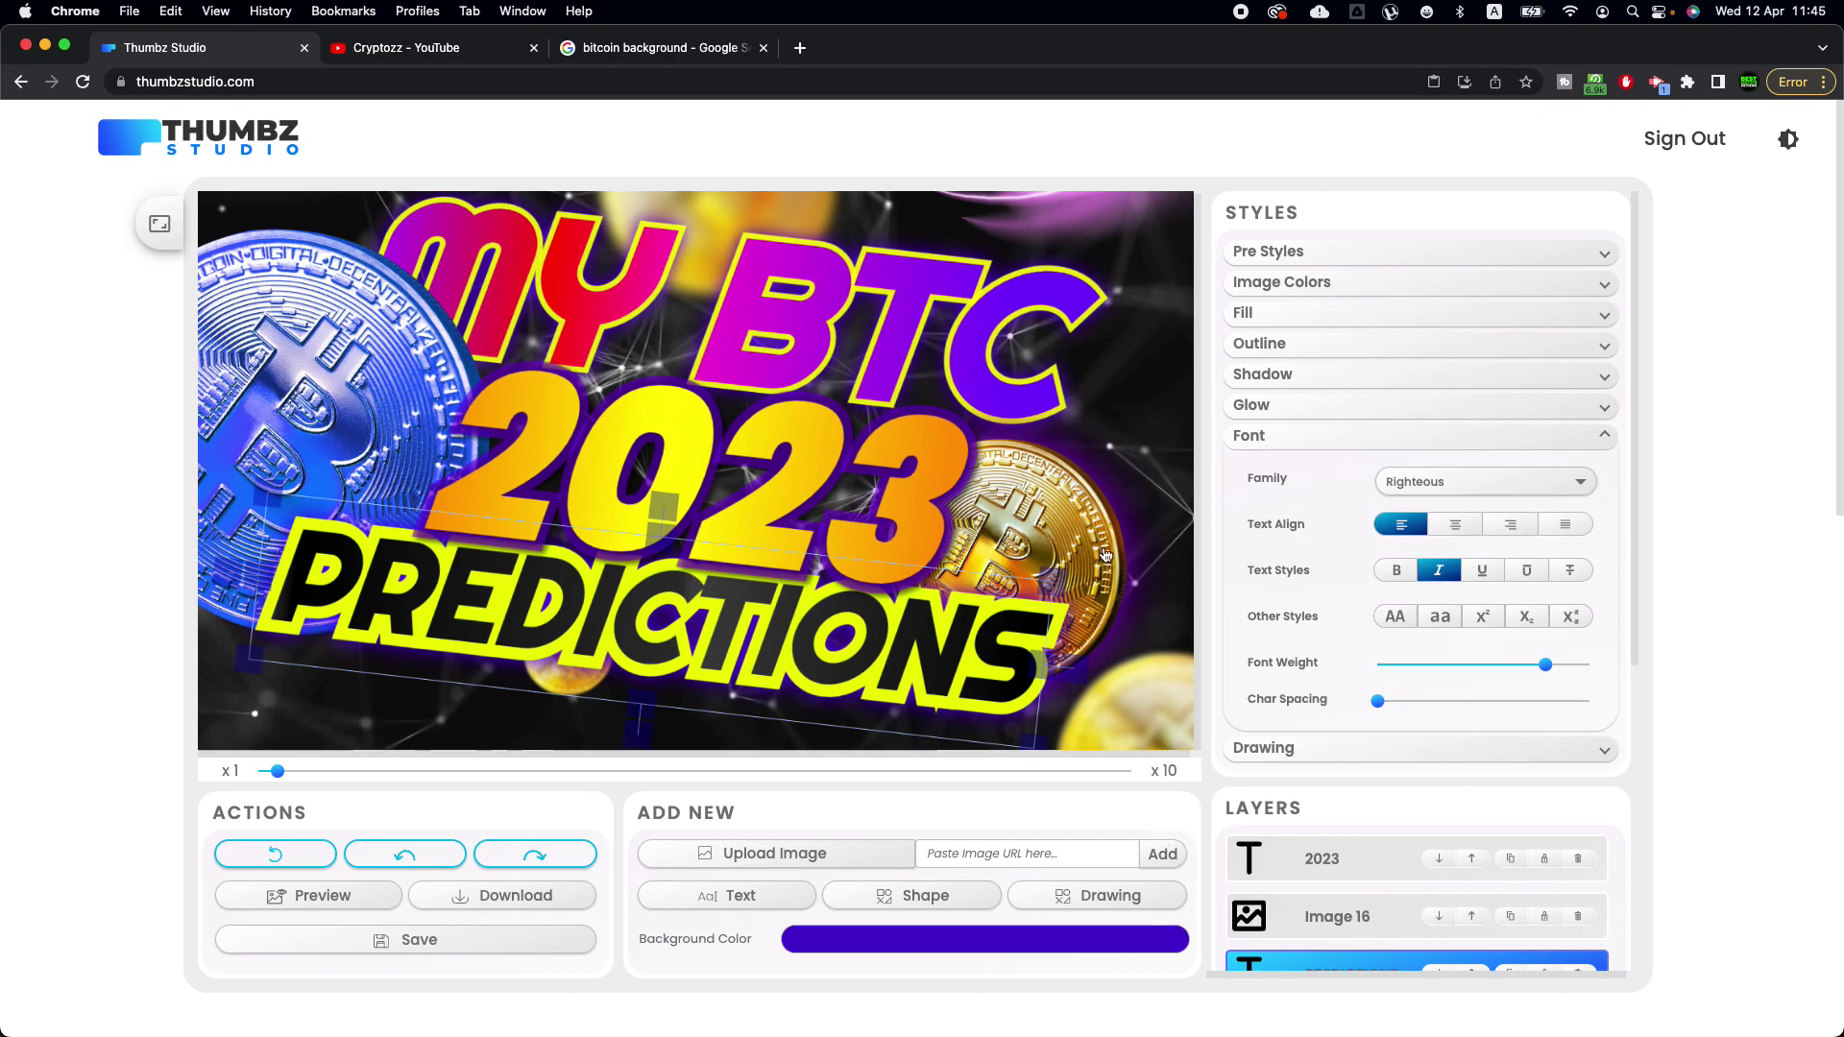
Review the finished thumbnail and the crypto template gallery, and check the Cryptozz channel's videos on YouTube before returning to Thumbz Studio
{"action": "scroll", "coordinate": [504, 910], "scroll_direction": "down", "scroll_amount": 1}
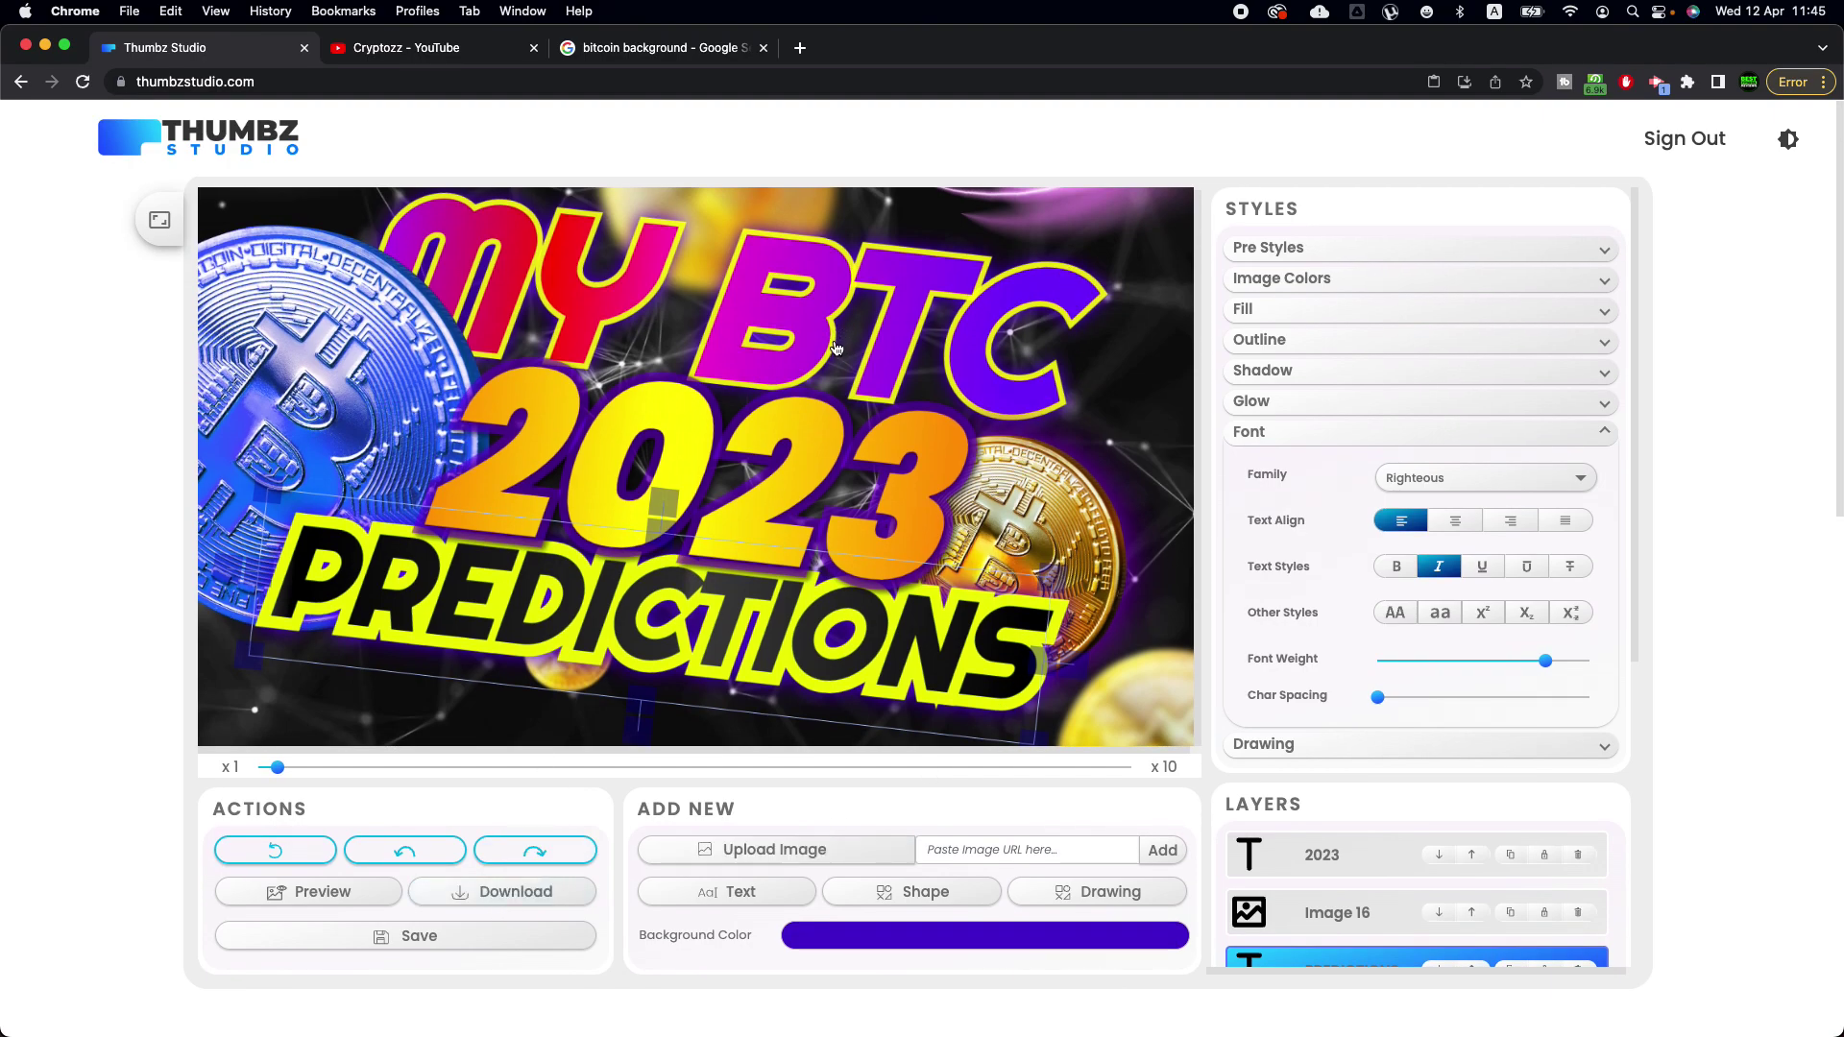
{"action": "scroll", "coordinate": [672, 673], "scroll_direction": "down", "scroll_amount": 2}
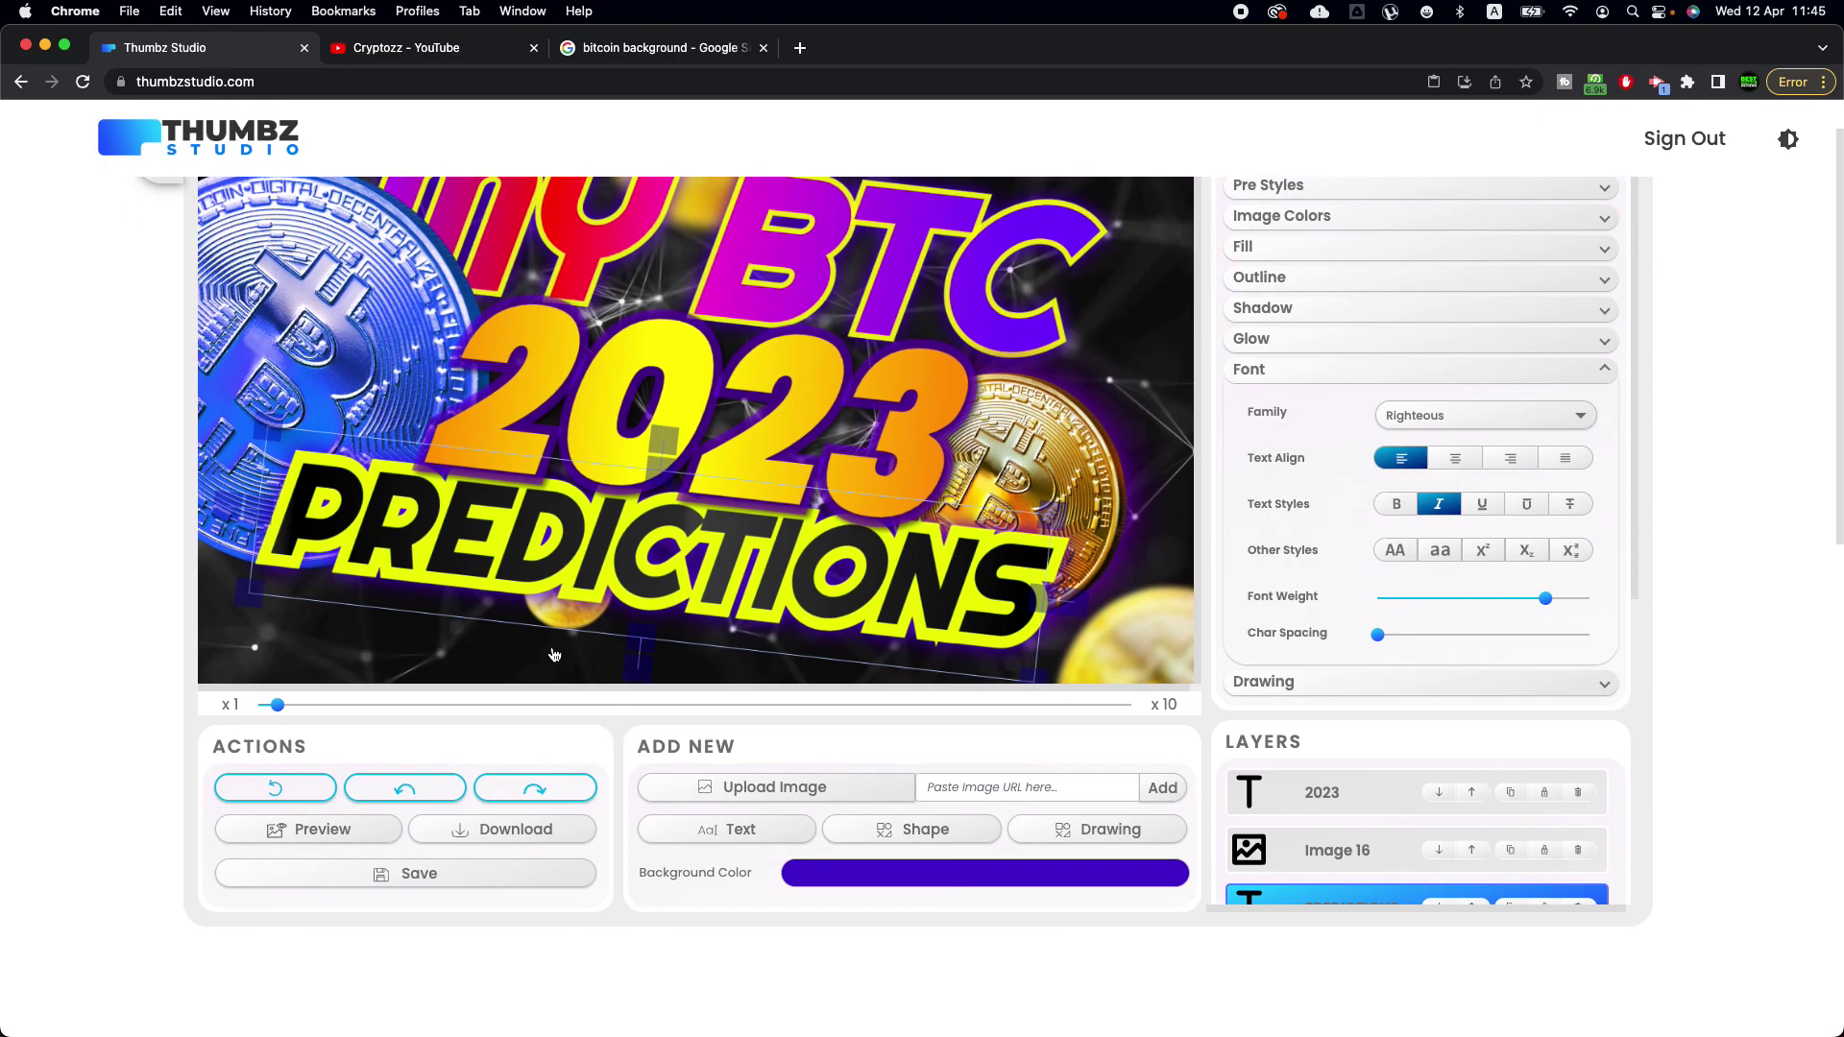
{"action": "scroll", "coordinate": [554, 655], "scroll_direction": "down", "scroll_amount": 10}
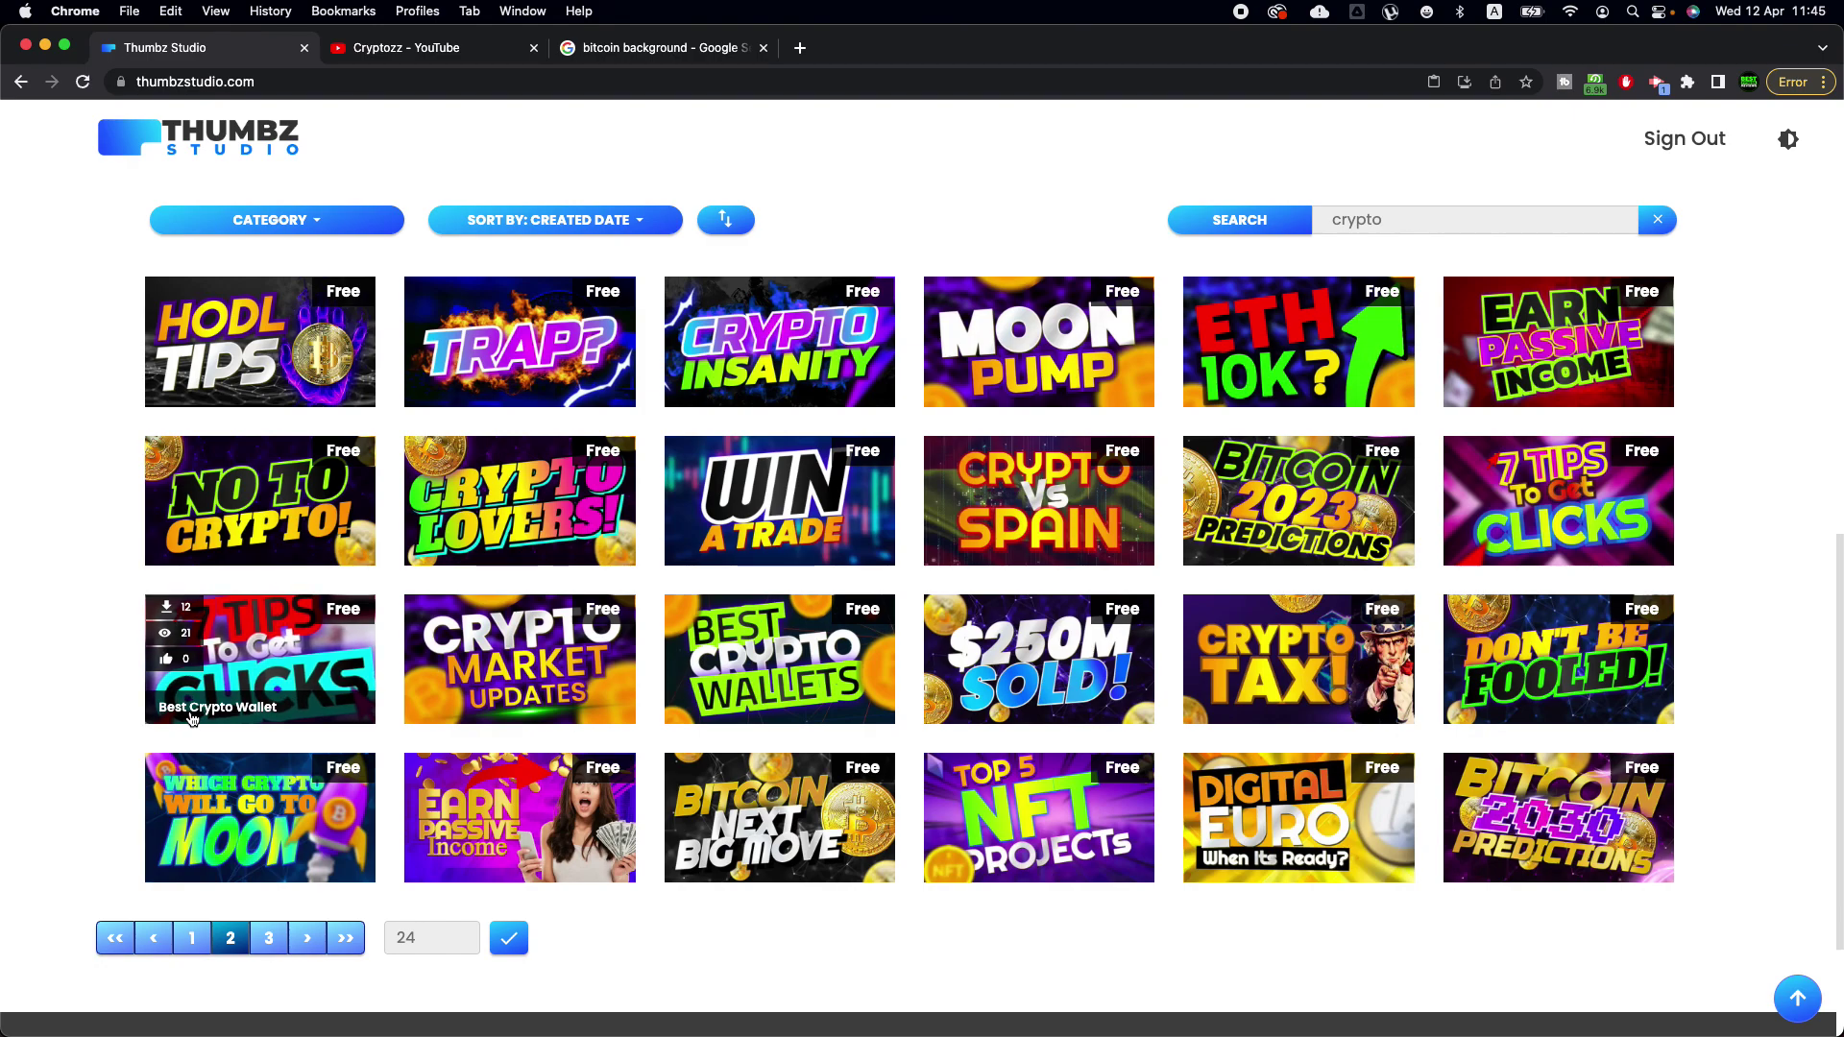
{"action": "left_click", "coordinate": [376, 50]}
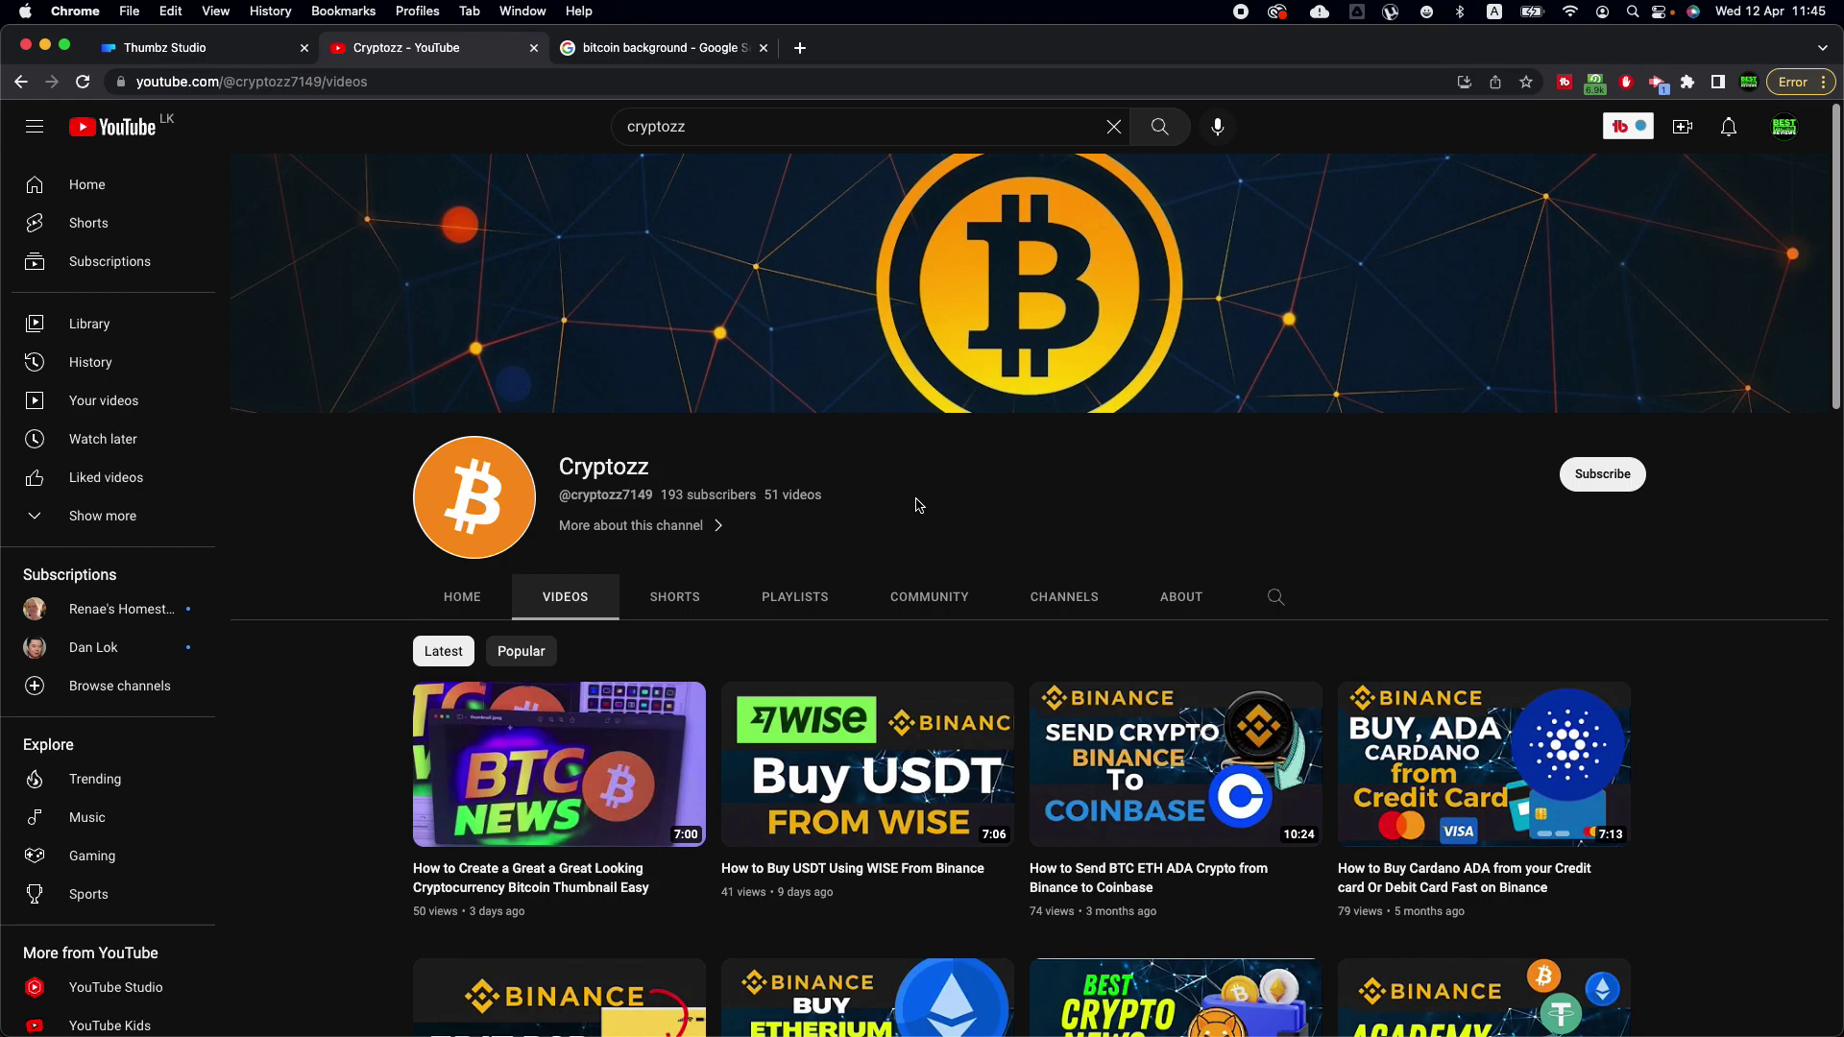
{"action": "left_click", "coordinate": [182, 51]}
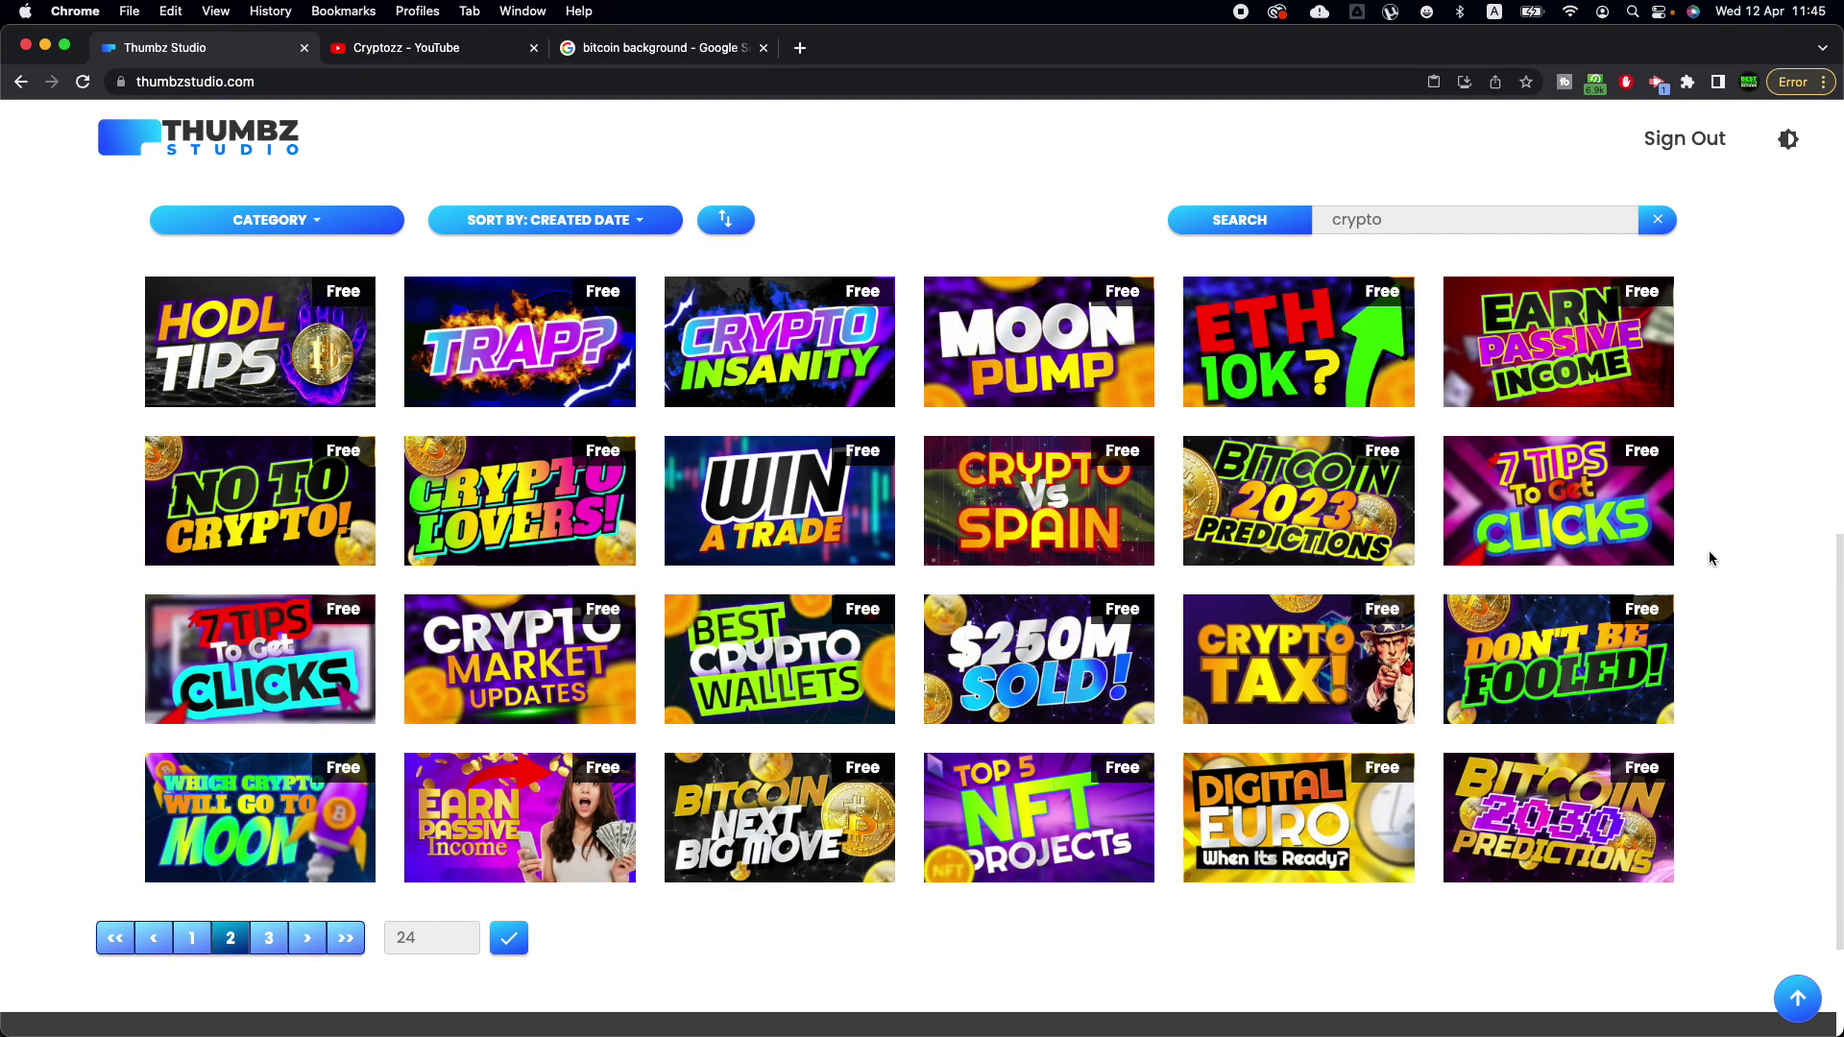